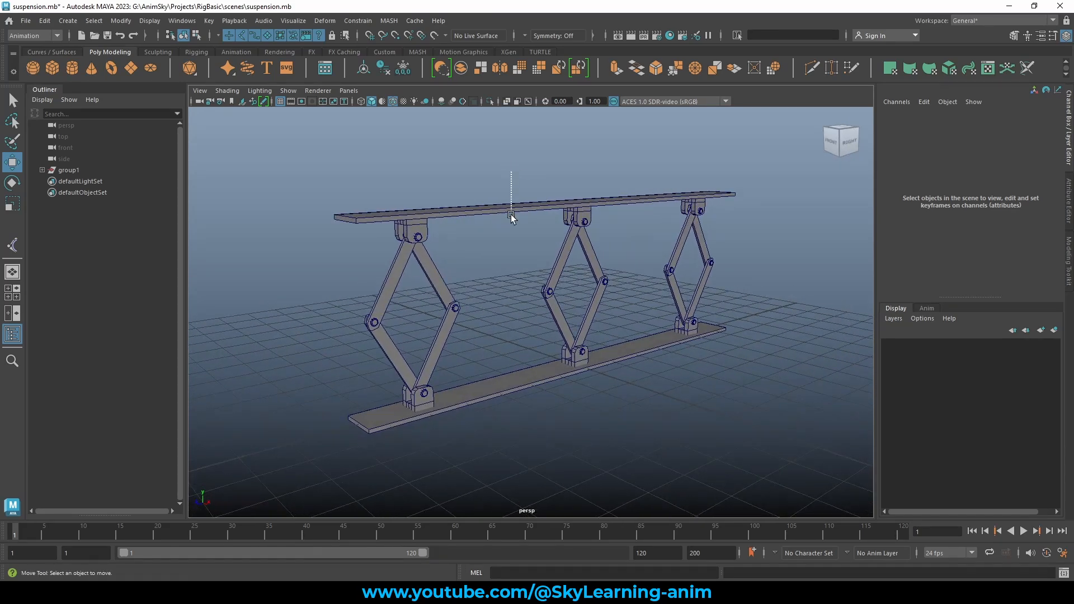
# Try raising the upper plank above the scissor supports, and undo the move
pyautogui.click(523, 206)
pyautogui.keyDown('alt'); pyautogui.moveTo(652, 261); pyautogui.dragTo(631, 256); pyautogui.keyUp('alt')
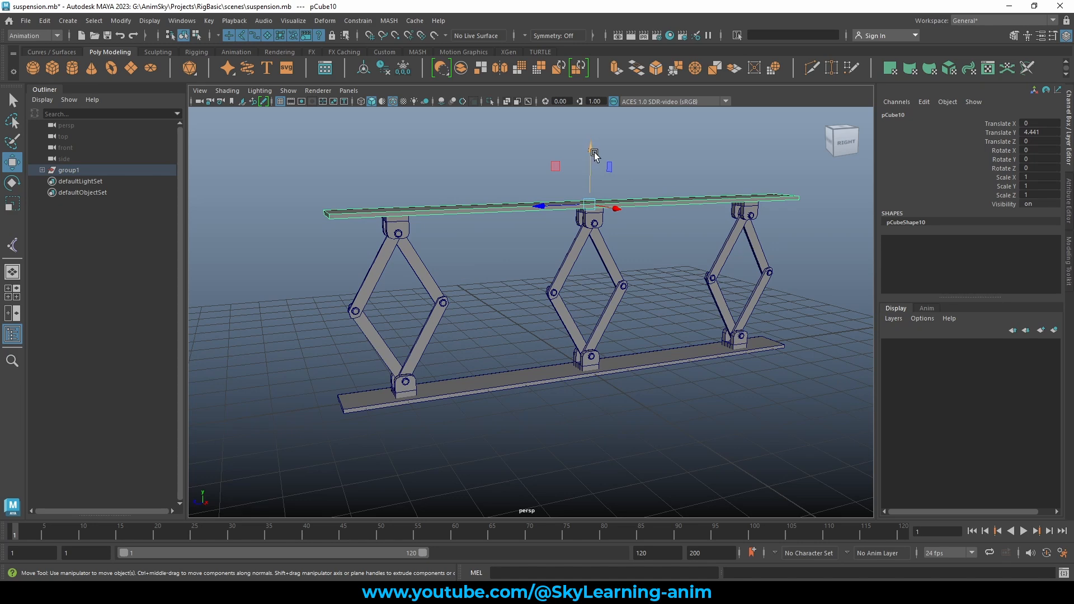
pyautogui.moveTo(591, 149)
pyautogui.mouseDown()
pyautogui.moveTo(589, 223)
pyautogui.moveTo(591, 130)
pyautogui.mouseUp()
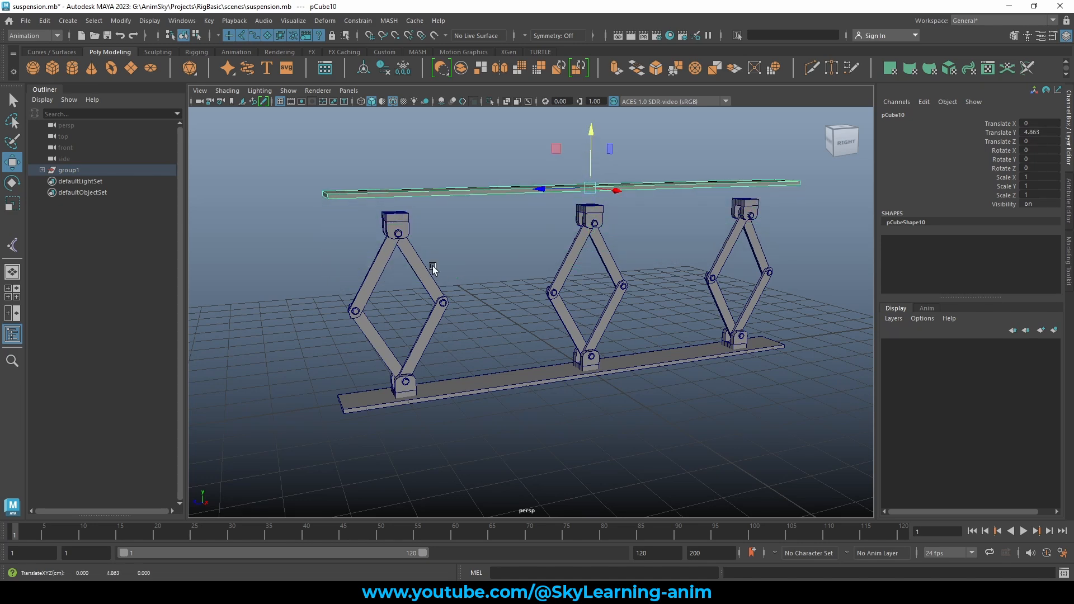
pyautogui.moveTo(335, 270); pyautogui.dragTo(787, 263)
pyautogui.hotkey('ctrl', 'z')
pyautogui.hotkey('ctrl', 'z')
pyautogui.hotkey('ctrl', 'z')
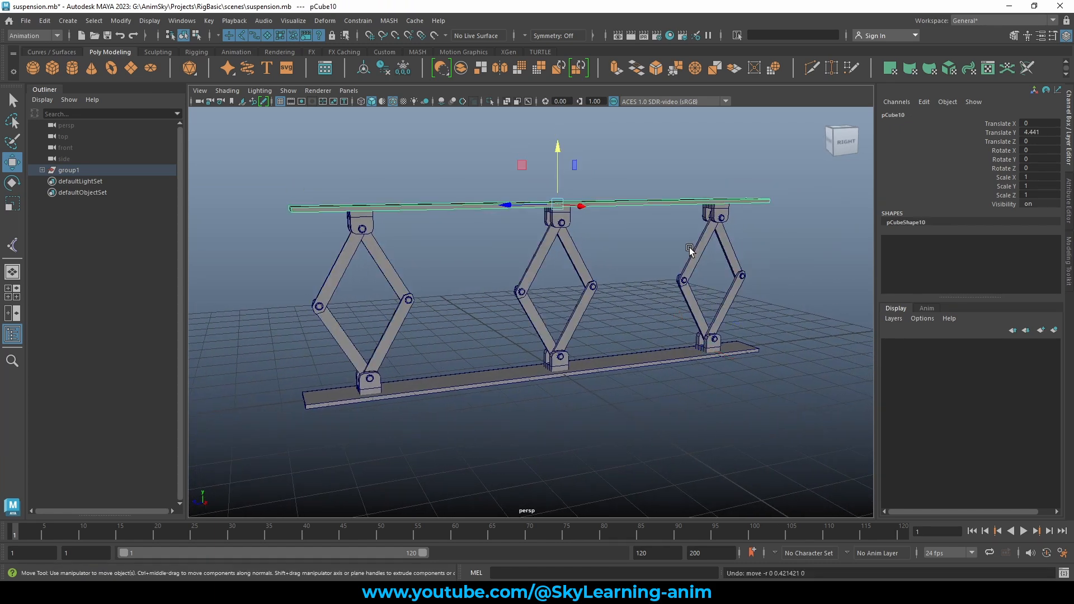
pyautogui.click(621, 248)
pyautogui.keyDown('alt'); pyautogui.moveTo(621, 247); pyautogui.dragTo(677, 240); pyautogui.keyUp('alt')
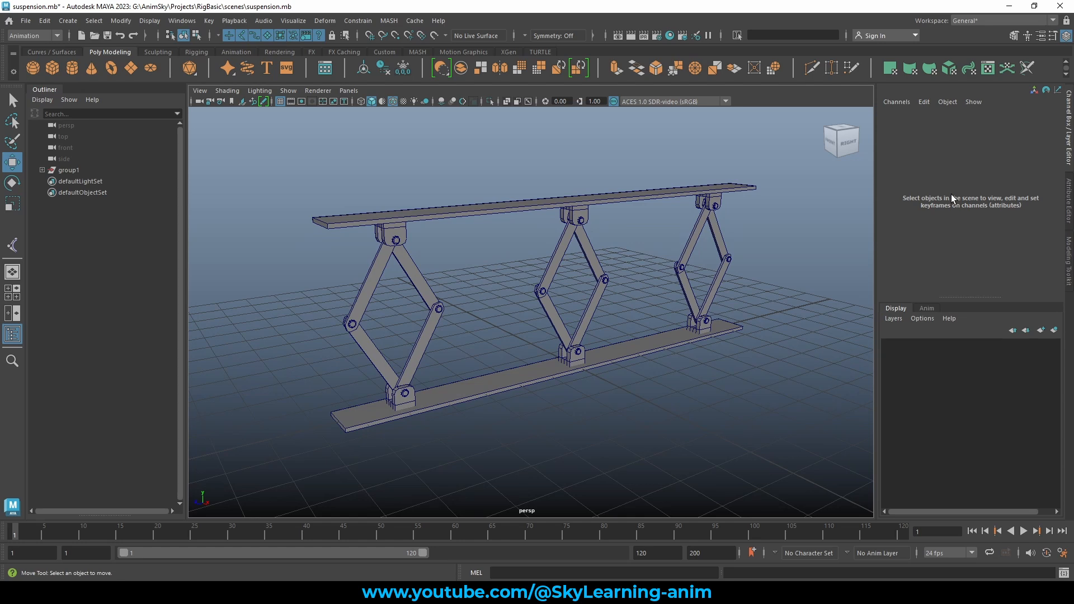
pyautogui.click(1068, 157)
pyautogui.moveTo(648, 235)
pyautogui.keyDown('alt'); pyautogui.mouseDown(button='middle')
pyautogui.moveTo(669, 238)
pyautogui.moveTo(648, 222)
pyautogui.mouseUp(button='middle'); pyautogui.keyUp('alt')
pyautogui.keyDown('alt'); pyautogui.moveTo(648, 222); pyautogui.dragTo(692, 232, button='right'); pyautogui.keyUp('alt')
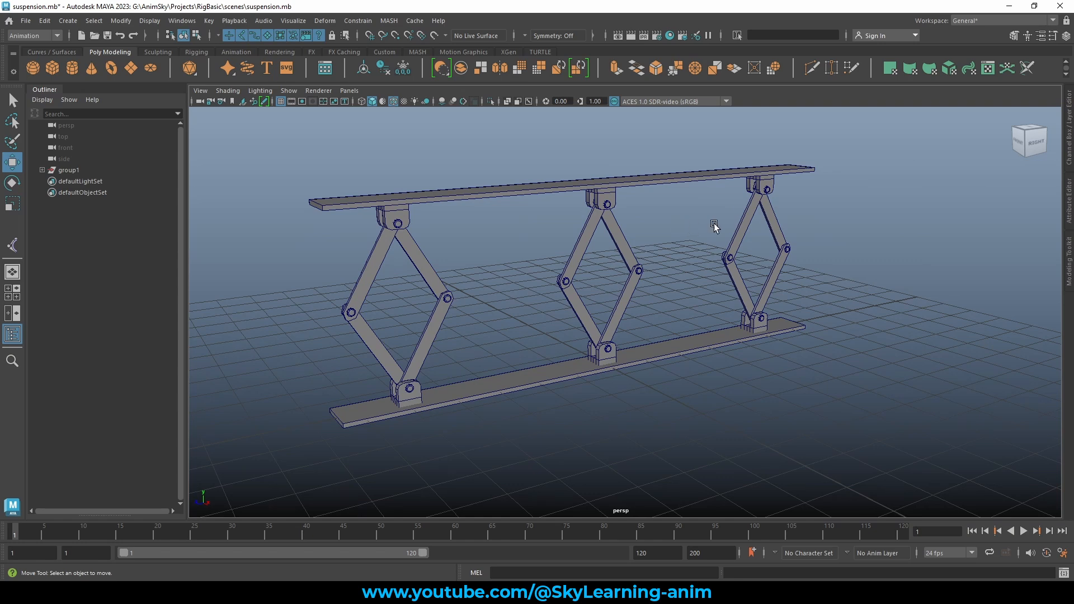
pyautogui.moveTo(712, 227)
pyautogui.keyDown('alt'); pyautogui.mouseDown()
pyautogui.moveTo(736, 226)
pyautogui.moveTo(710, 242)
pyautogui.moveTo(782, 247)
pyautogui.moveTo(724, 240)
pyautogui.mouseUp(); pyautogui.keyUp('alt')
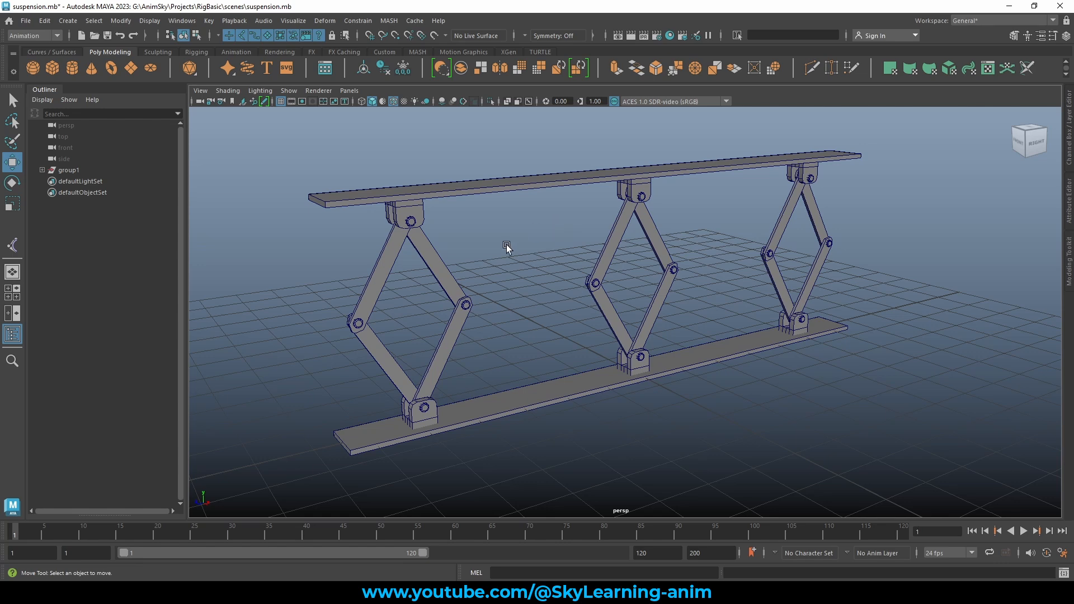
pyautogui.scroll(-2, 508, 246)
pyautogui.keyDown('alt'); pyautogui.moveTo(531, 253); pyautogui.dragTo(522, 263, button='middle'); pyautogui.keyUp('alt')
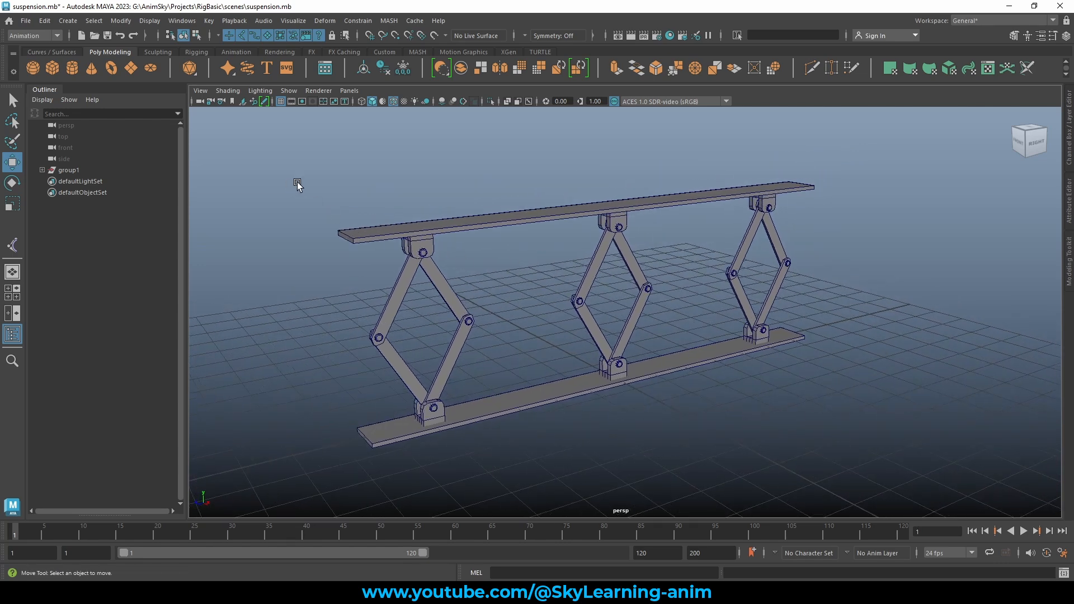
pyautogui.scroll(-1, 428, 191)
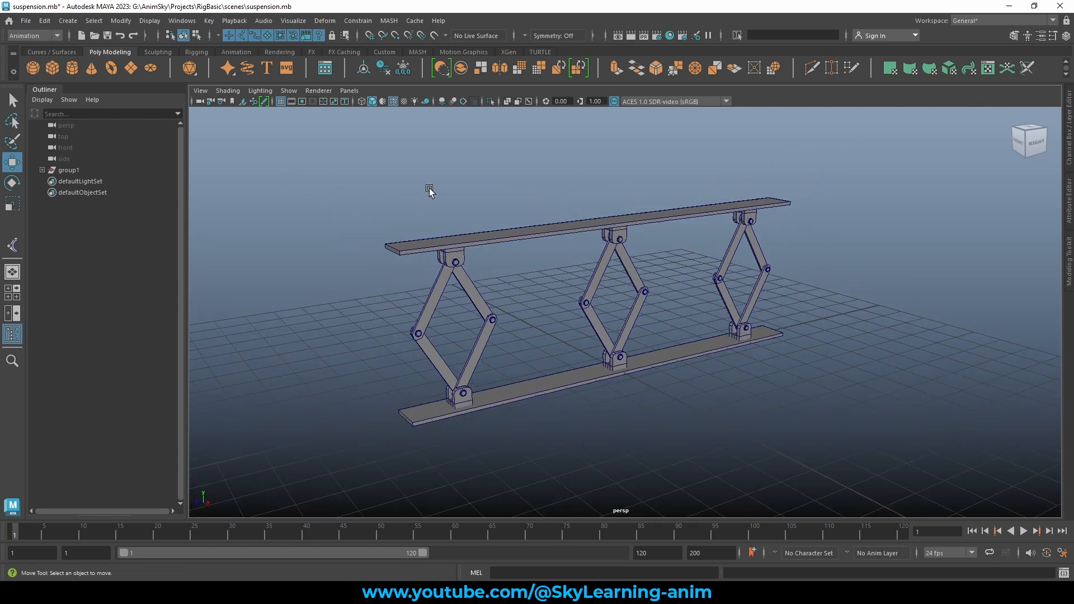
pyautogui.click(1070, 126)
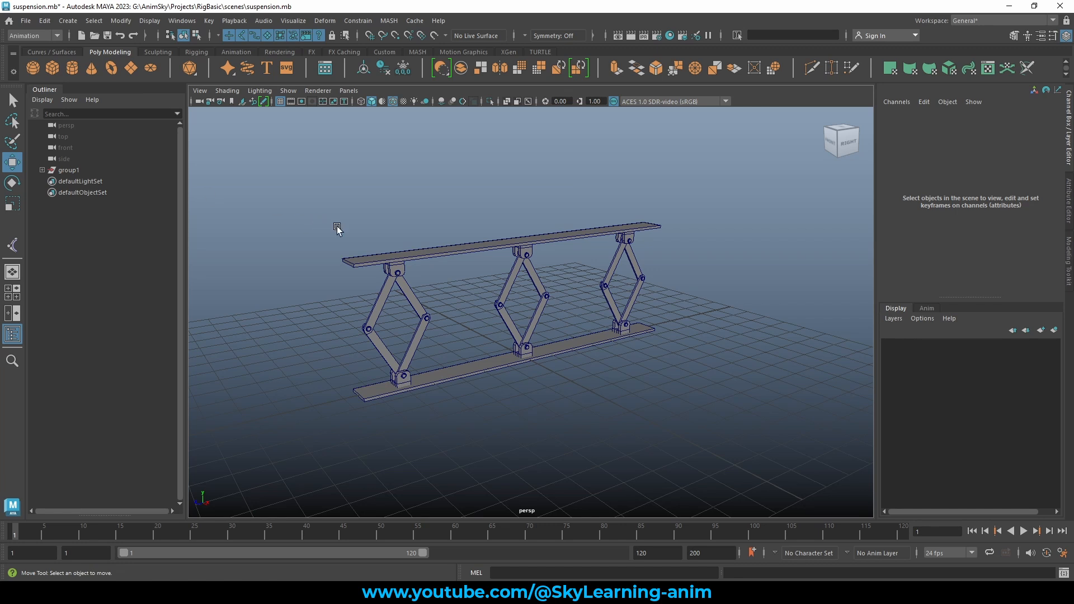
# Examine the transform values of the upper plank, brackets, pins, scissor arms and lower plank
pyautogui.click(445, 253)
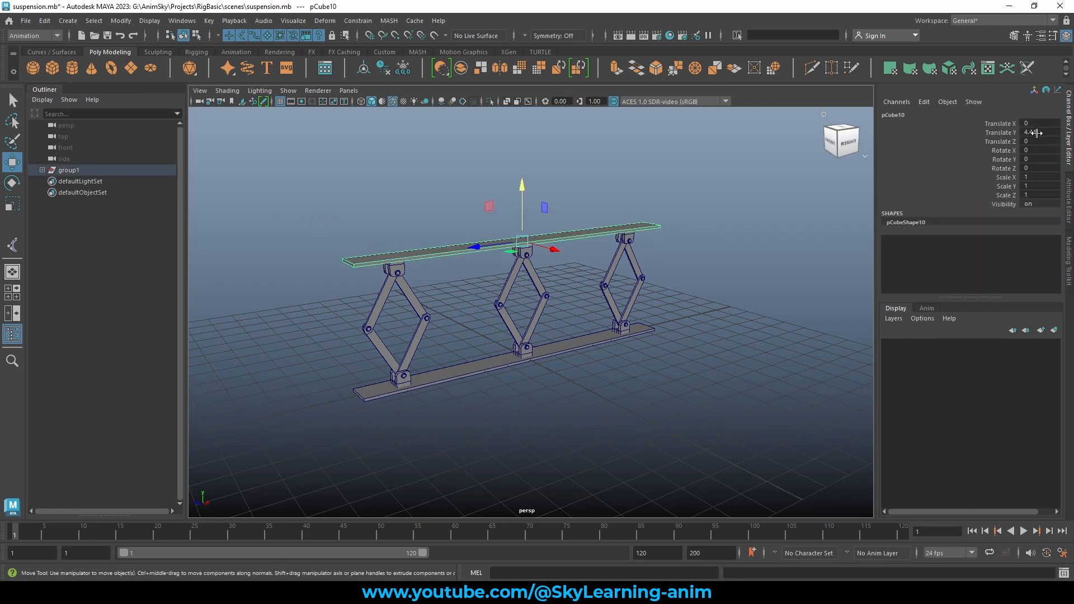
pyautogui.click(532, 259)
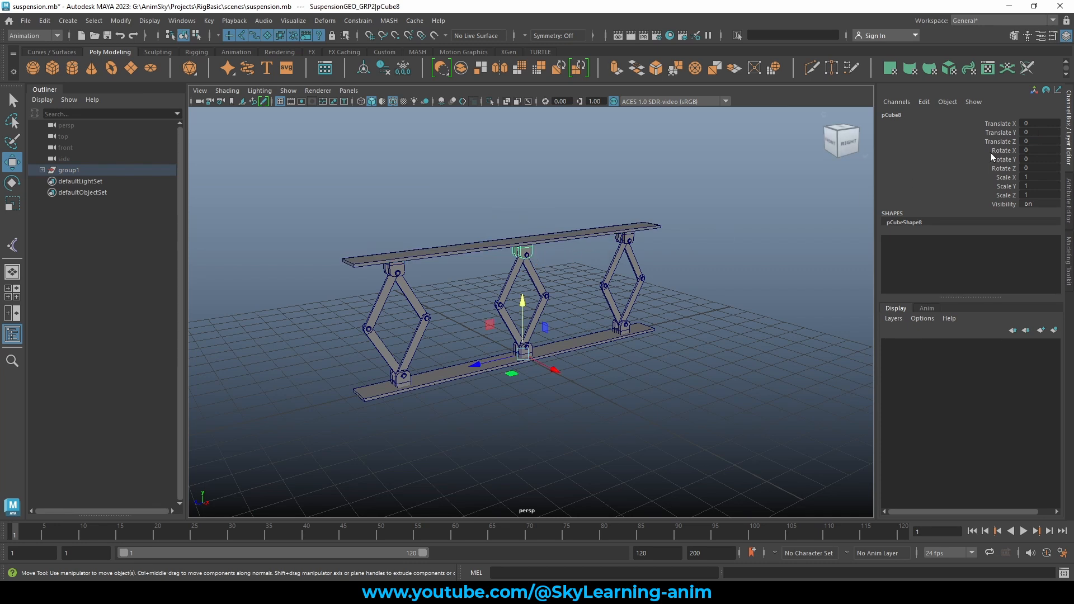
pyautogui.moveTo(345, 236); pyautogui.dragTo(657, 392)
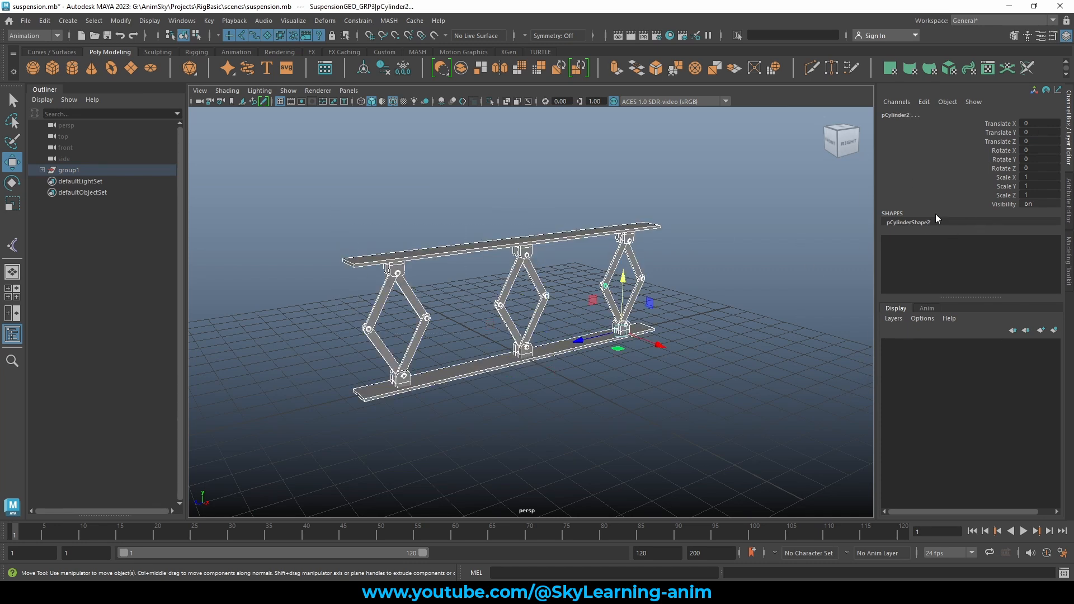
pyautogui.click(400, 275)
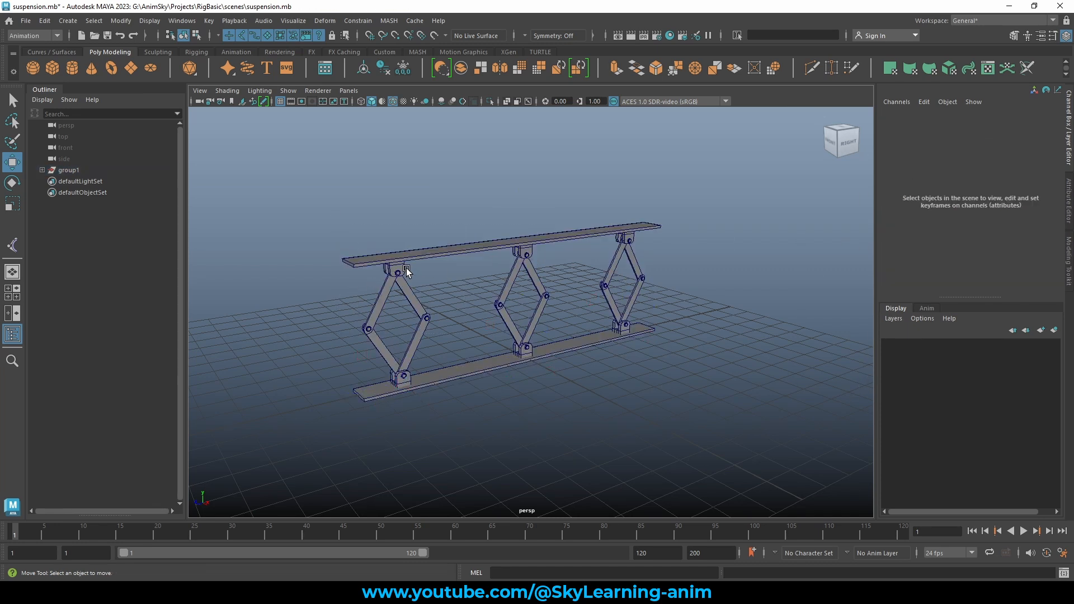
pyautogui.click(536, 273)
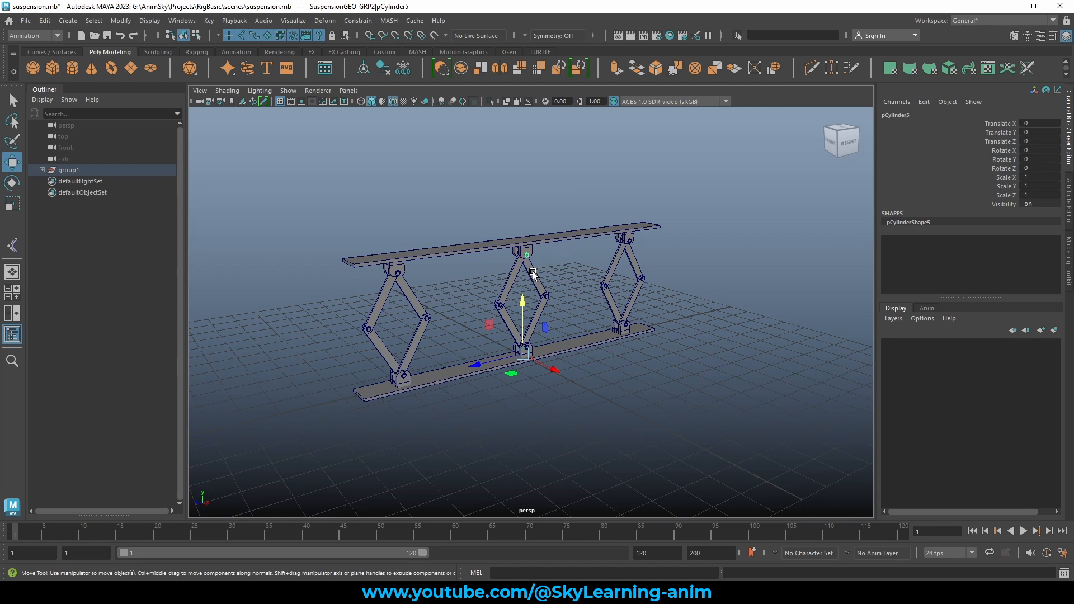
pyautogui.click(527, 250)
pyautogui.scroll(2, 563, 271)
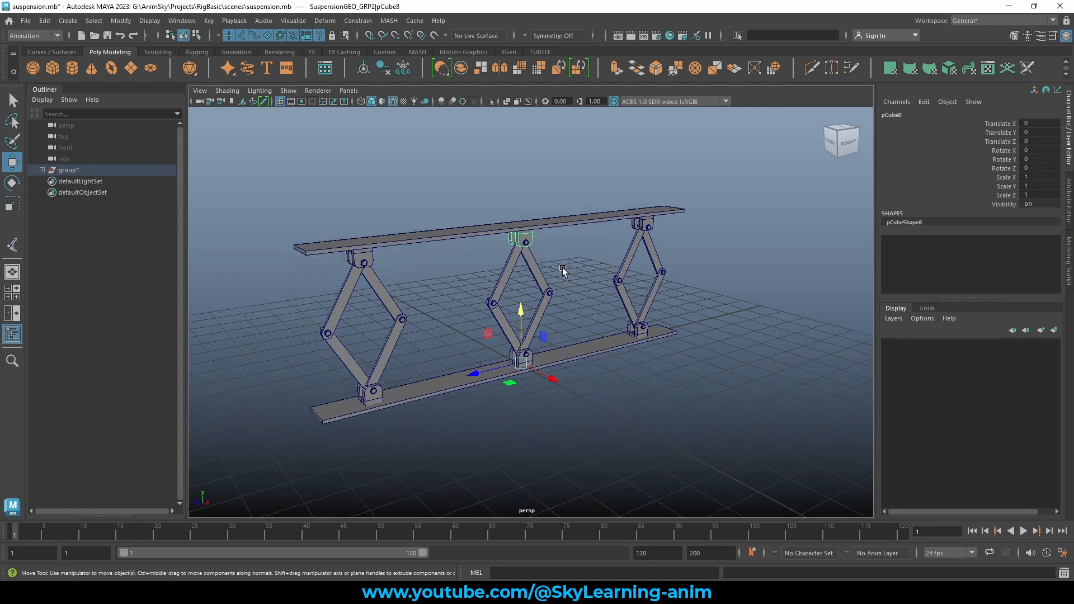
pyautogui.scroll(2, 562, 271)
pyautogui.click(615, 358)
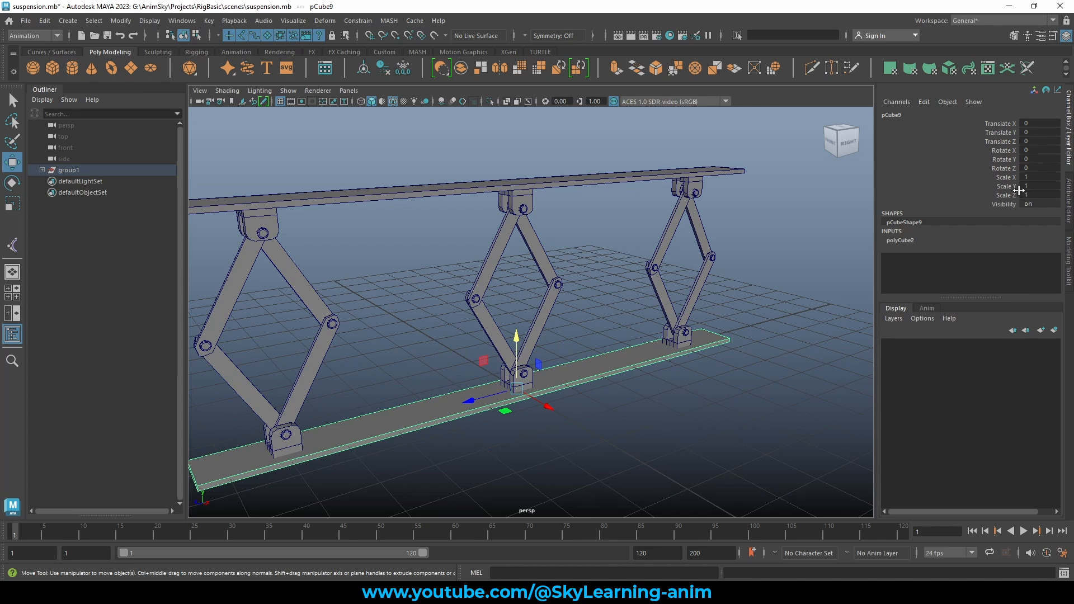
pyautogui.click(692, 273)
pyautogui.scroll(-5, 677, 294)
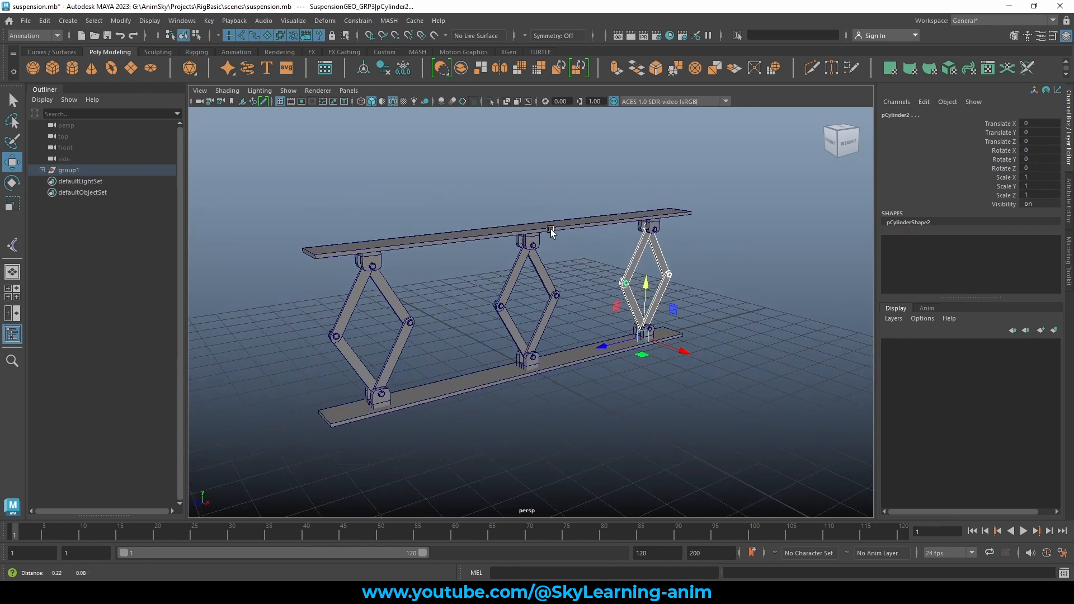
pyautogui.click(405, 188)
pyautogui.scroll(-3, 429, 201)
# Freeze the transformations of group1, delete its construction history, and check the upper plank's transform values
pyautogui.moveTo(328, 187); pyautogui.dragTo(700, 438)
pyautogui.click(73, 170)
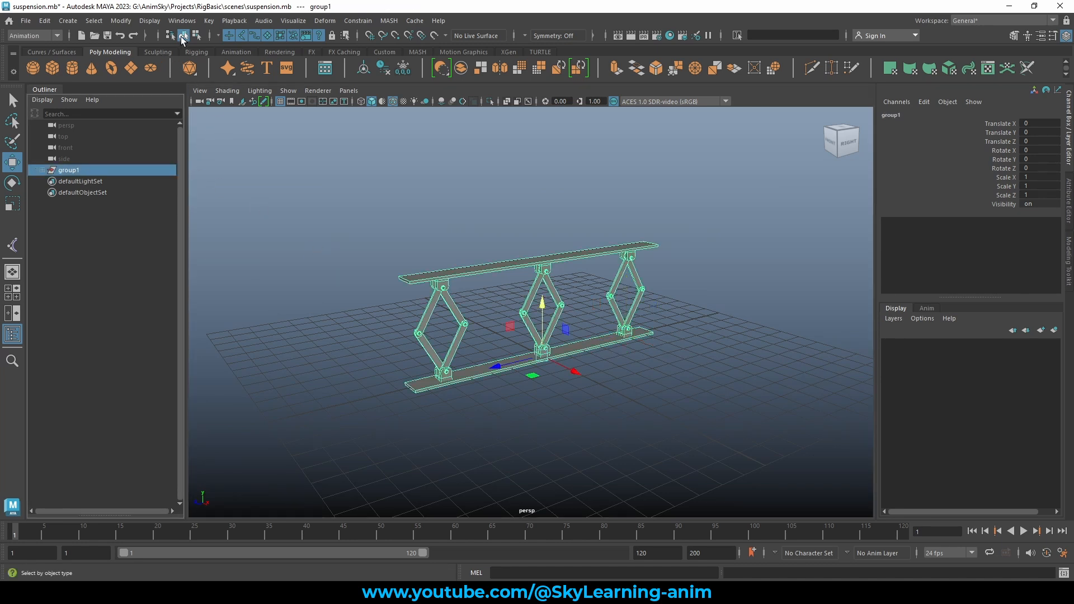
pyautogui.click(121, 20)
pyautogui.click(165, 75)
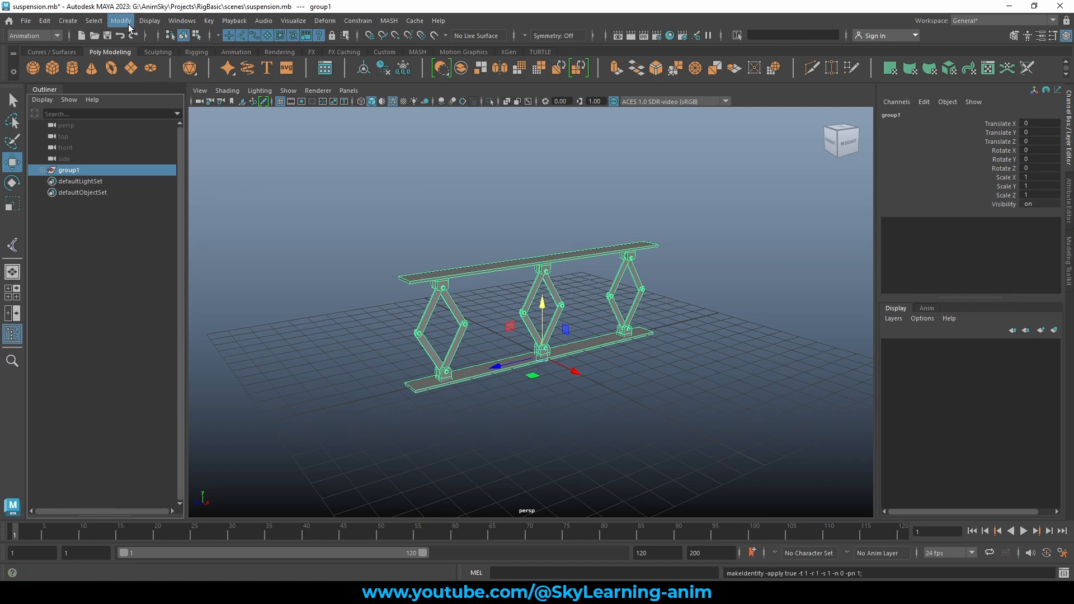
pyautogui.click(45, 21)
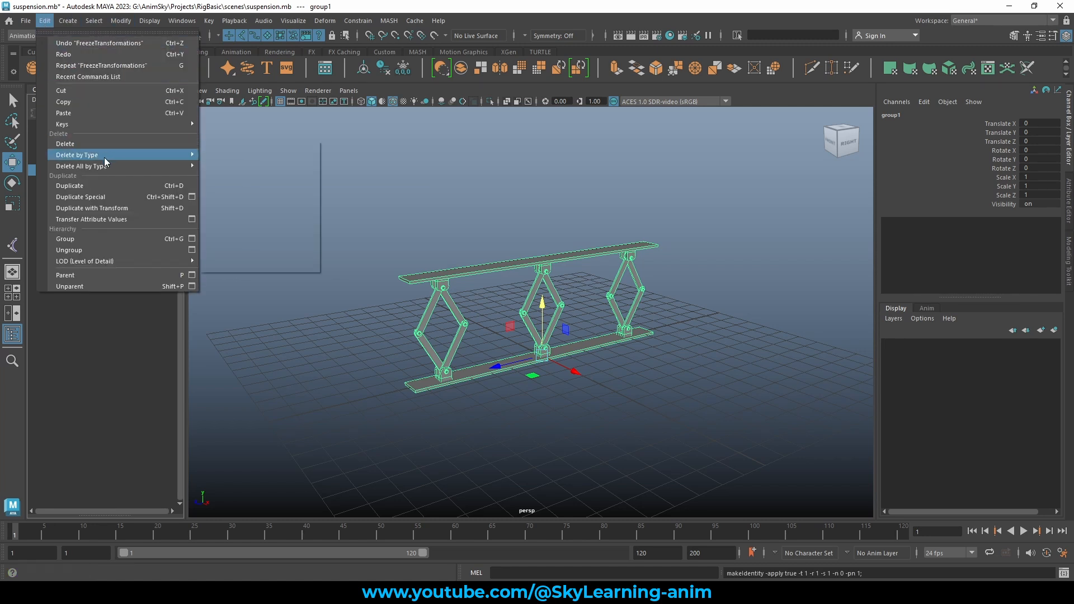
pyautogui.moveTo(100, 163)
pyautogui.click(243, 163)
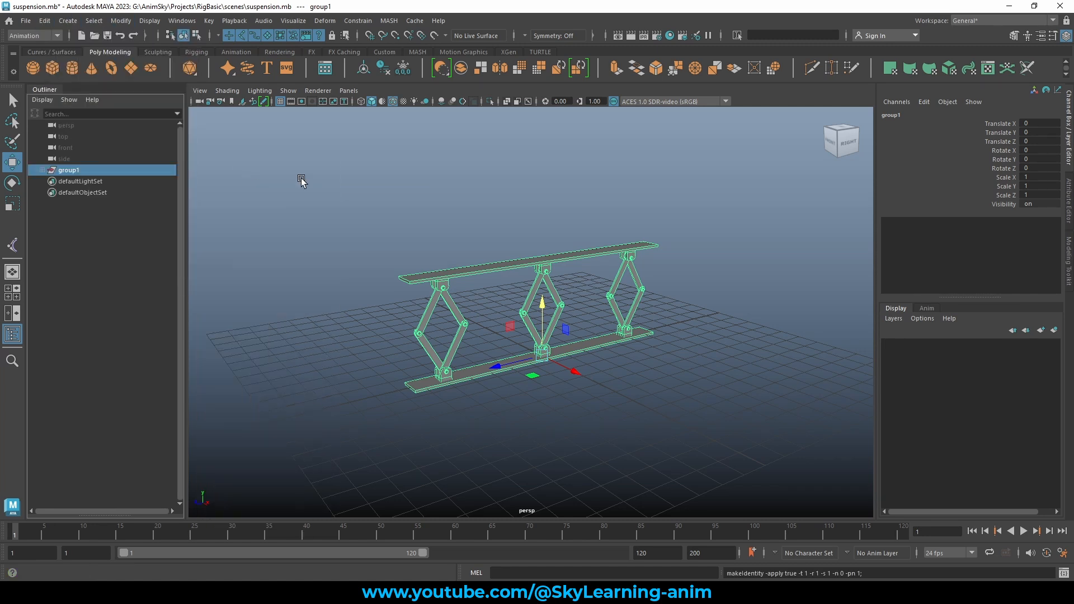
pyautogui.click(367, 192)
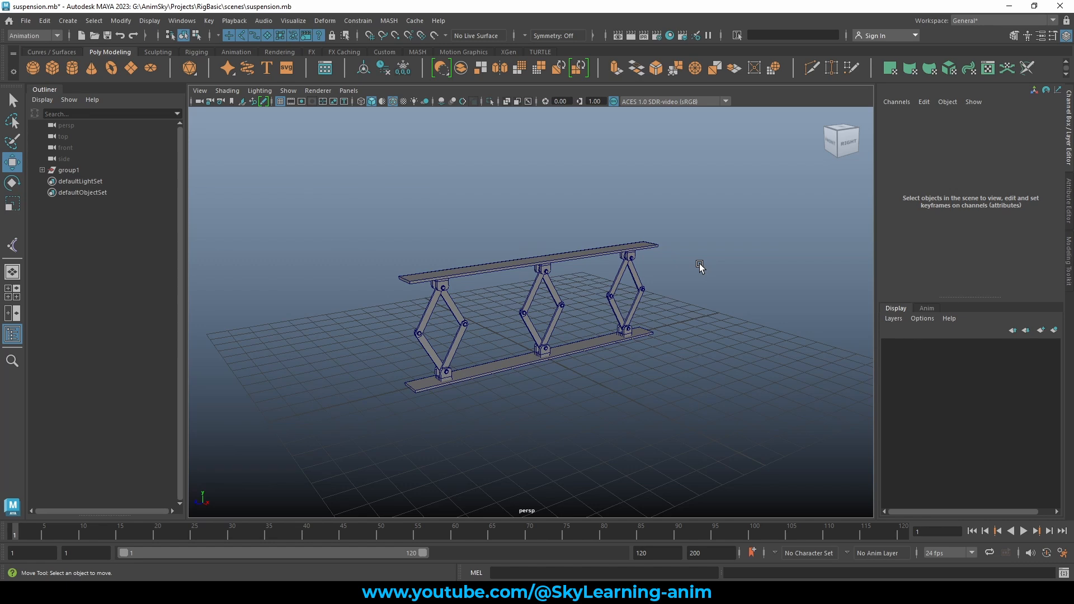
pyautogui.click(519, 263)
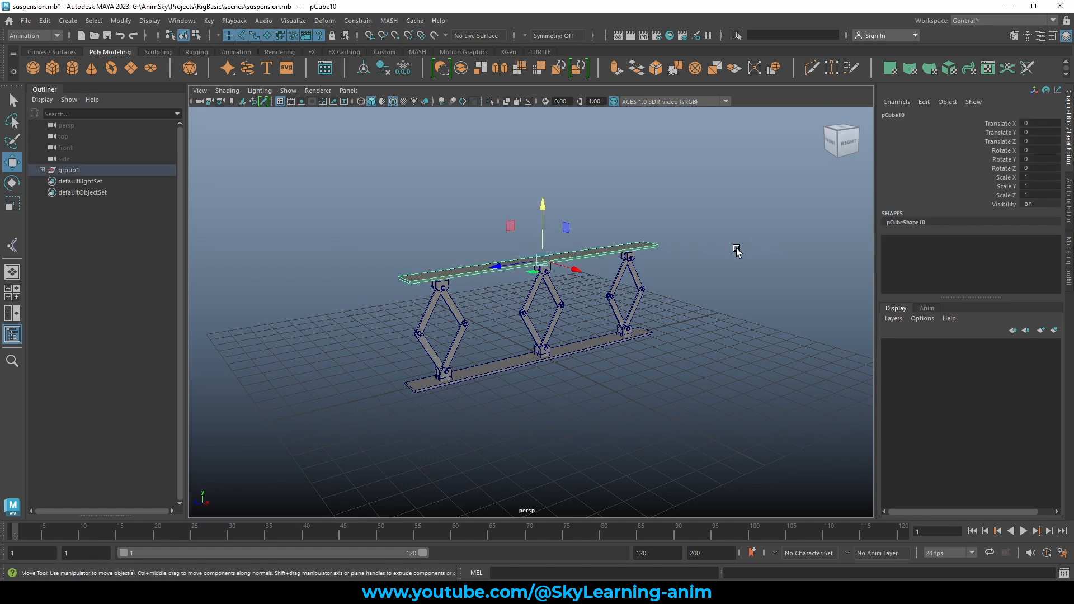
pyautogui.click(420, 202)
# Switch the interface from the modeling and animation tools to the Rigging tools and menu set
pyautogui.keyDown('alt'); pyautogui.moveTo(458, 211); pyautogui.dragTo(448, 198, button='middle'); pyautogui.keyUp('alt')
pyautogui.keyDown('alt'); pyautogui.moveTo(449, 198); pyautogui.dragTo(547, 212, button='right'); pyautogui.keyUp('alt')
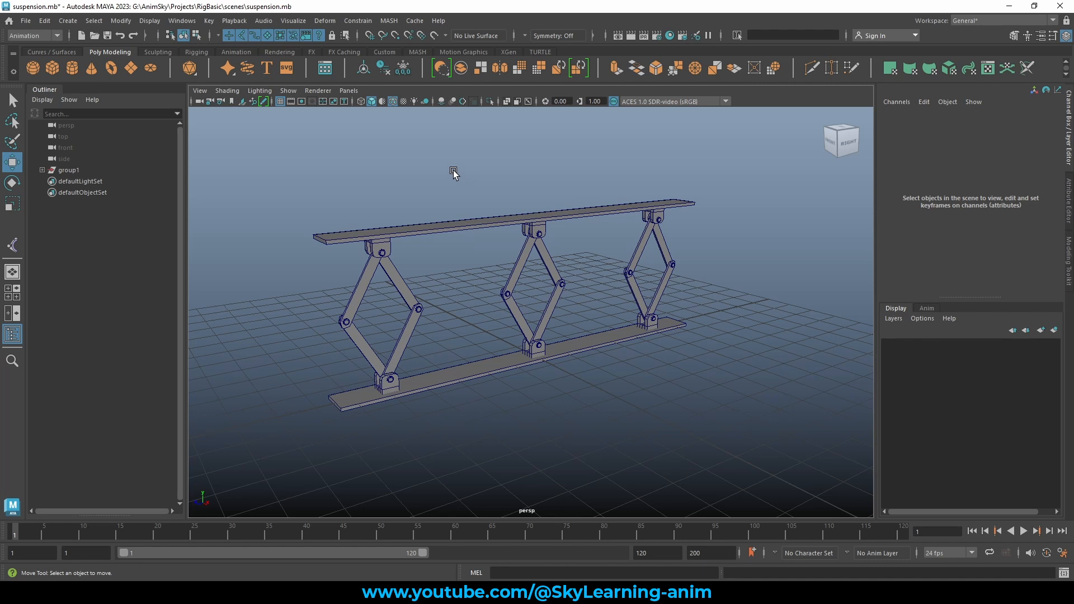
pyautogui.click(197, 52)
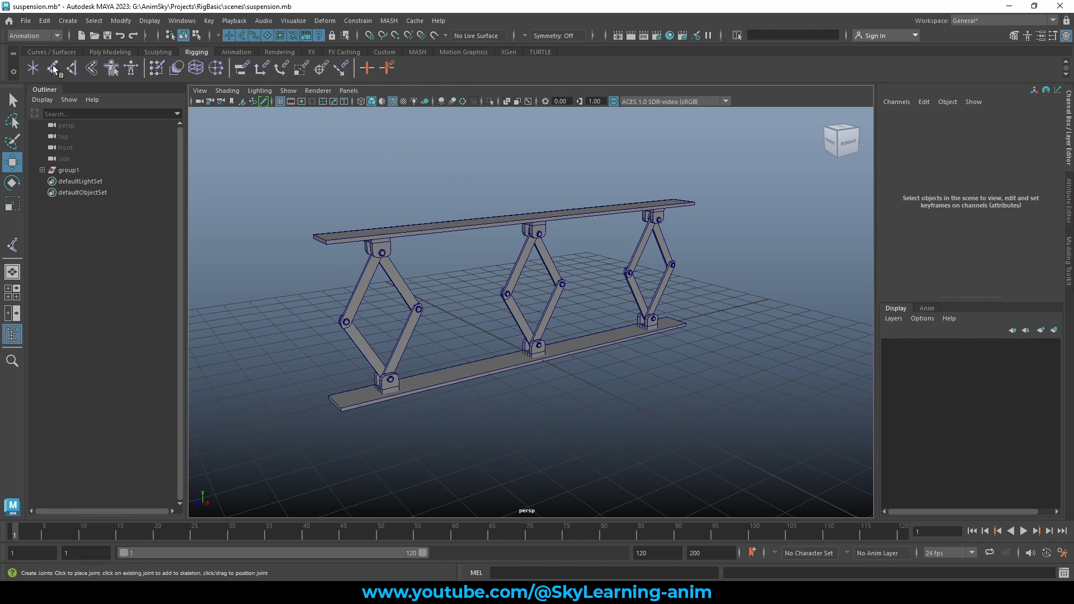
pyautogui.click(45, 37)
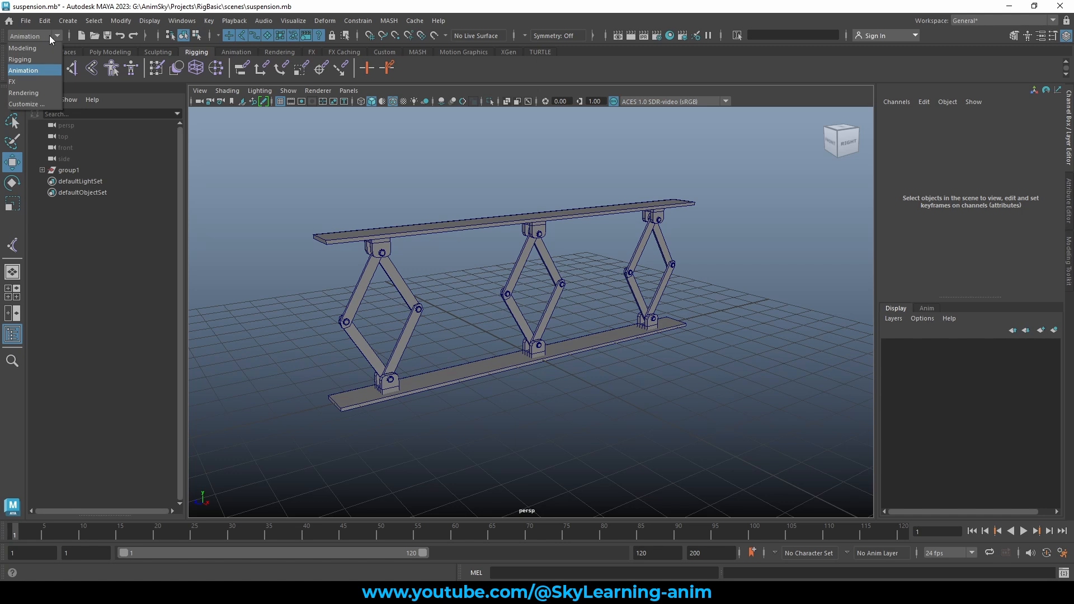
pyautogui.click(33, 59)
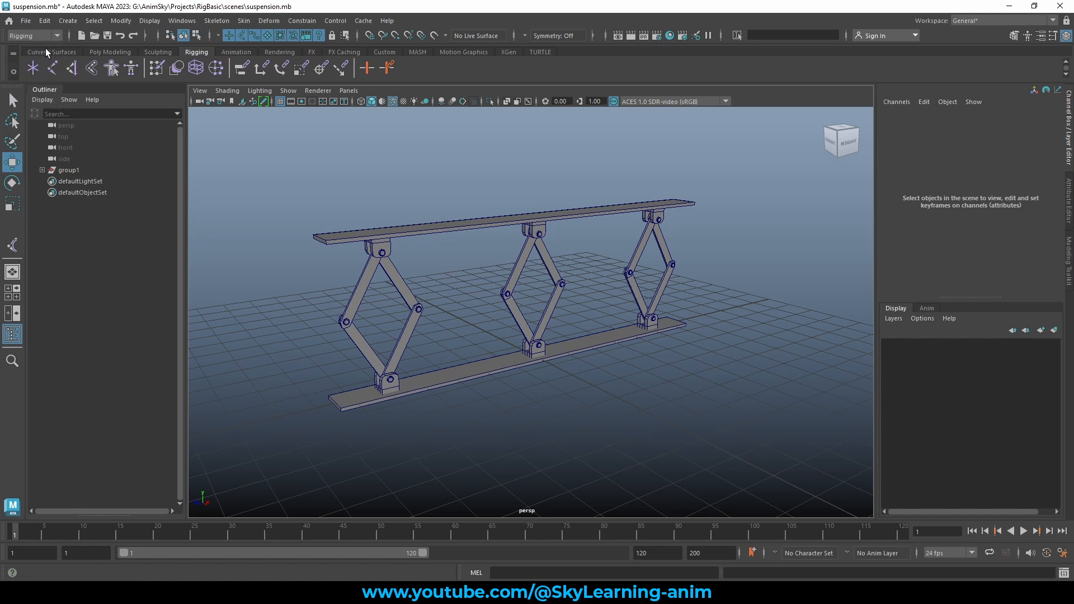
pyautogui.click(226, 22)
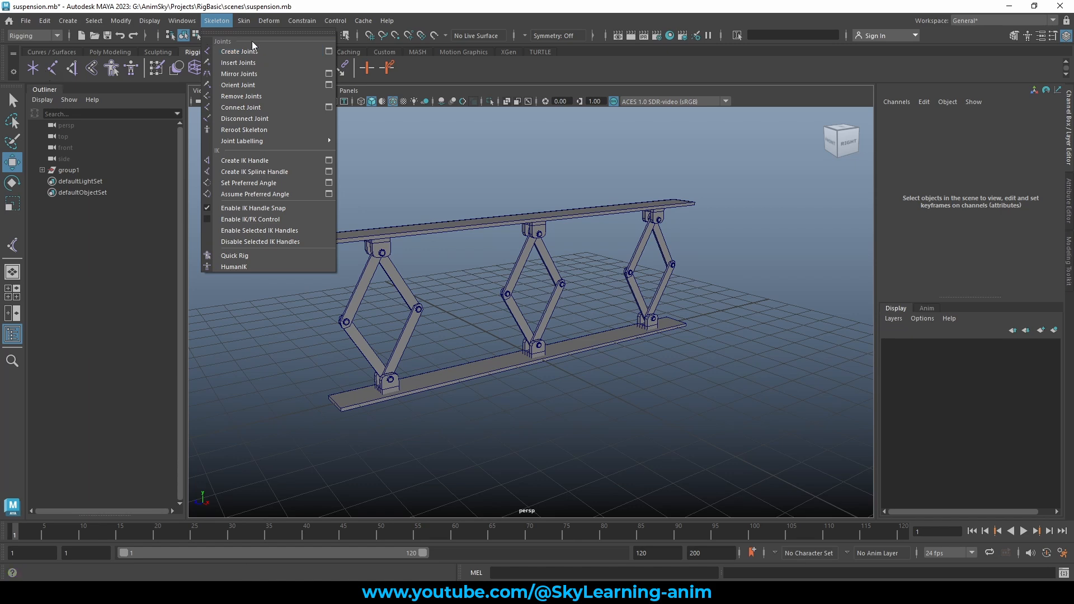
pyautogui.click(471, 295)
# Create a NURBS circle on the grid at the origin, around the base of the middle scissor support
pyautogui.moveTo(463, 285)
pyautogui.keyDown('alt'); pyautogui.mouseDown()
pyautogui.moveTo(440, 281)
pyautogui.moveTo(463, 302)
pyautogui.mouseUp(); pyautogui.keyUp('alt')
pyautogui.click(473, 364)
pyautogui.click(52, 52)
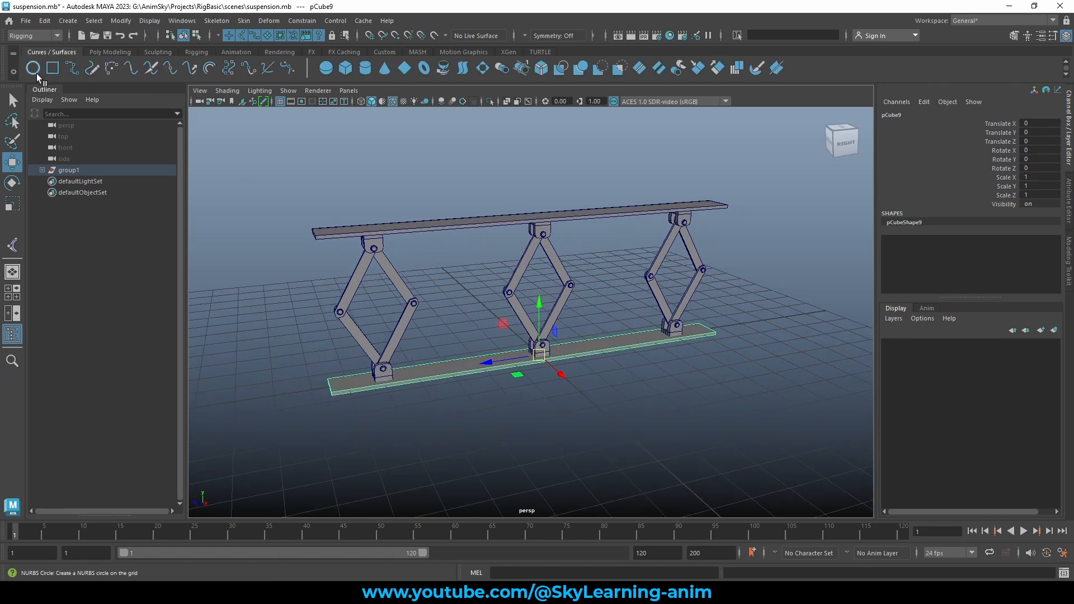
pyautogui.click(35, 71)
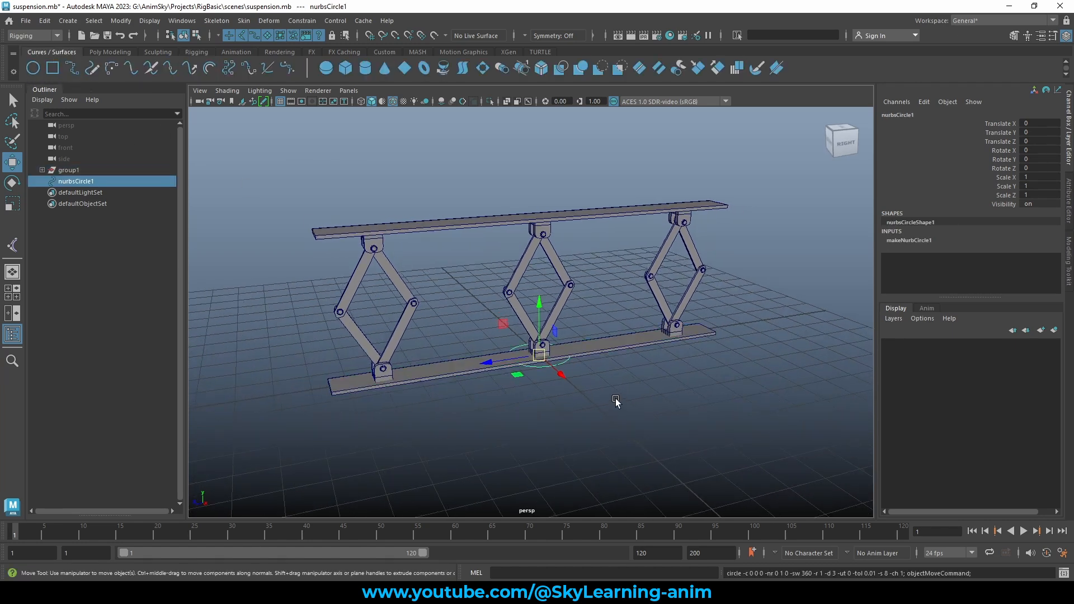
pyautogui.keyDown('alt'); pyautogui.moveTo(615, 402); pyautogui.dragTo(558, 376); pyautogui.keyUp('alt')
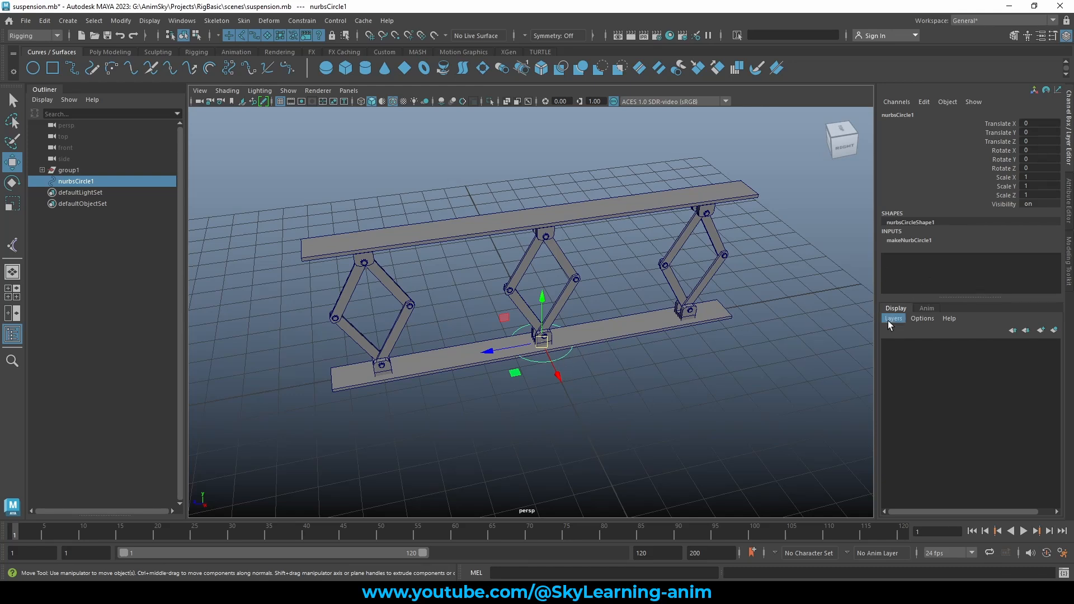
# Set the NURBS circle's degree to Linear and its sections to 4
pyautogui.click(904, 240)
pyautogui.scroll(-2, 979, 265)
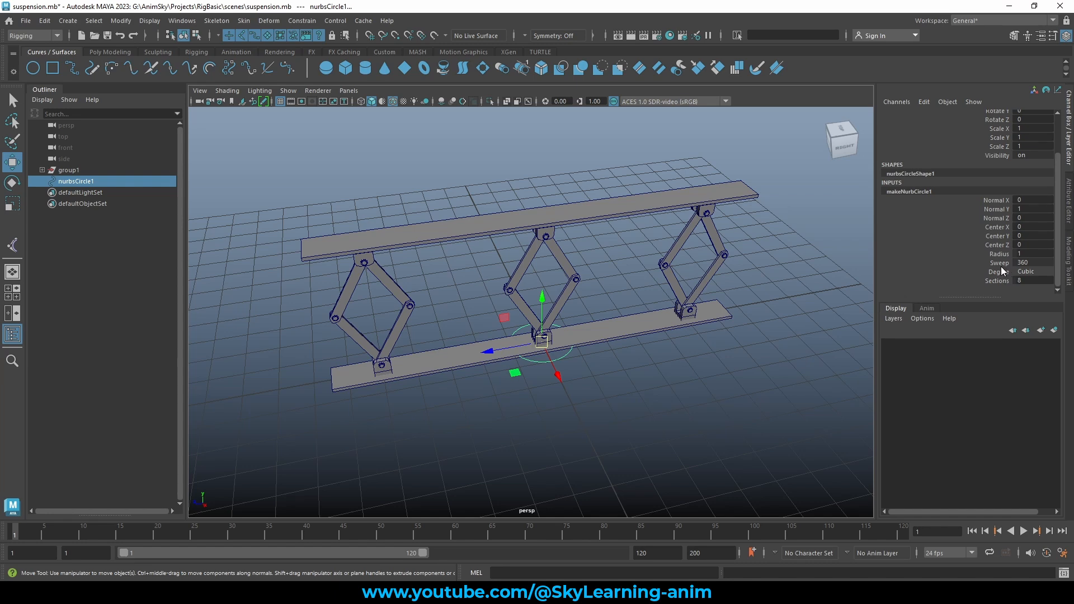
pyautogui.click(1019, 272)
pyautogui.click(1049, 287)
pyautogui.keyDown('alt'); pyautogui.moveTo(636, 362); pyautogui.dragTo(772, 358); pyautogui.keyUp('alt')
pyautogui.click(999, 281)
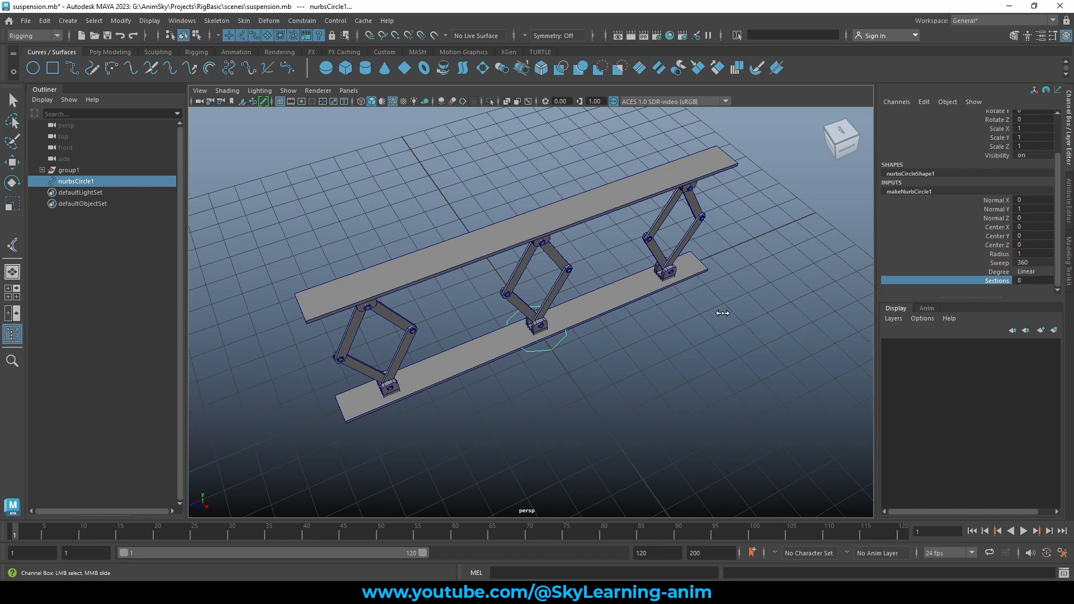
pyautogui.moveTo(723, 313); pyautogui.dragTo(700, 314, button='middle')
pyautogui.keyDown('alt'); pyautogui.moveTo(782, 316); pyautogui.dragTo(730, 312); pyautogui.keyUp('alt')
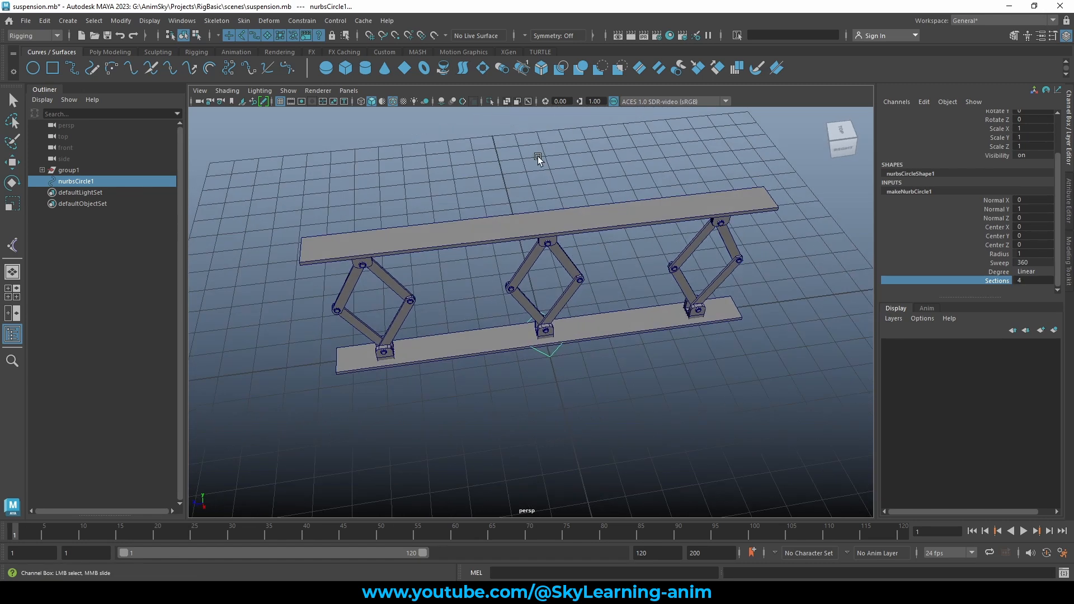
# Isolate the four-sided curve and rotate all its control vertices around the vertical axis until its edges align with the grid
pyautogui.click(488, 100)
pyautogui.press('F8')
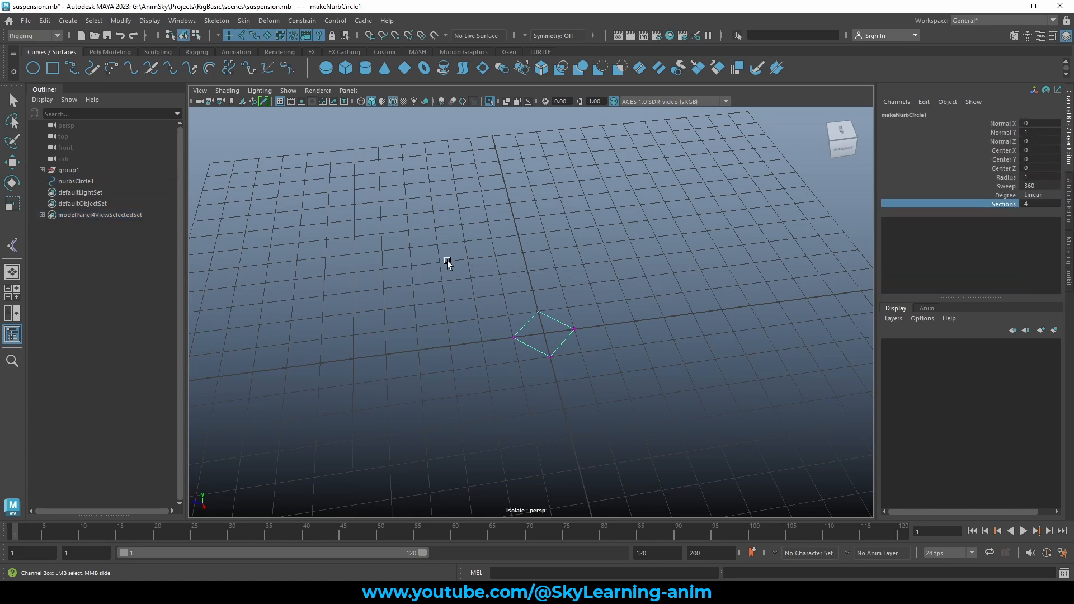
pyautogui.moveTo(446, 262); pyautogui.dragTo(630, 412)
pyautogui.press('r')
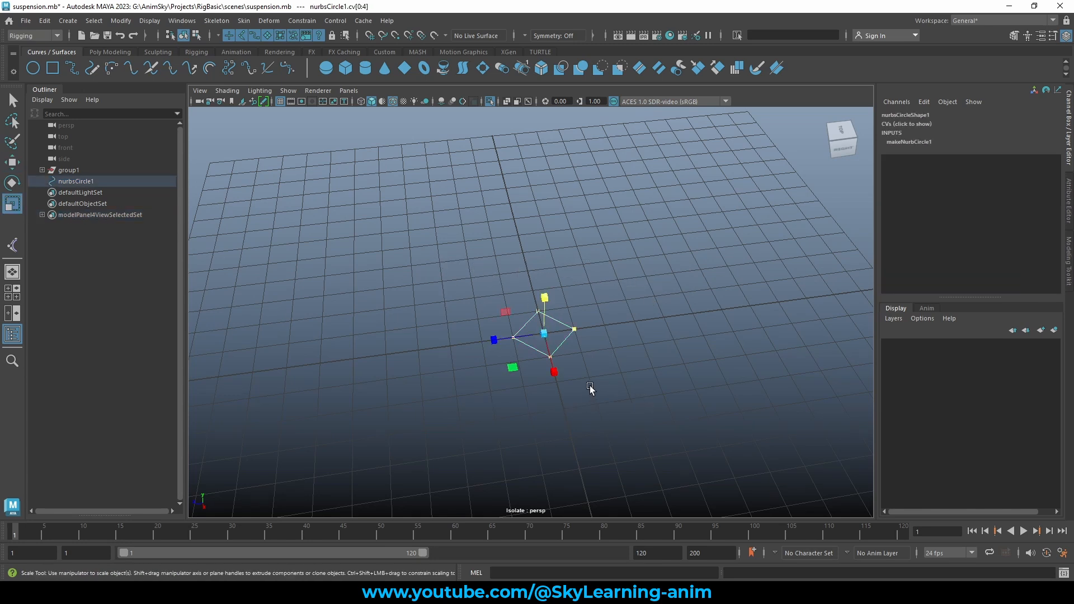
pyautogui.press('e')
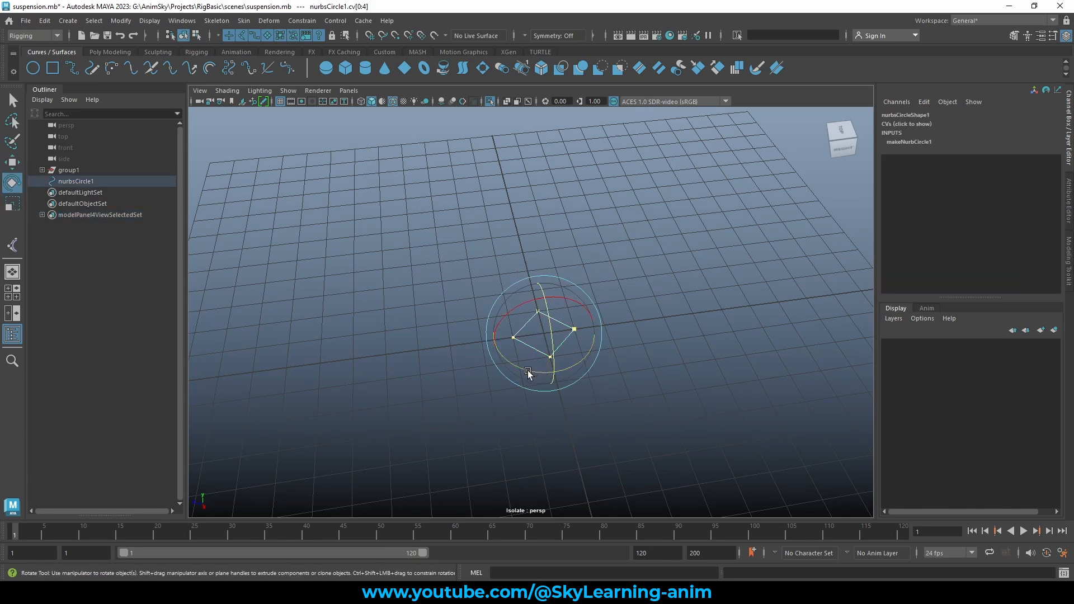
pyautogui.moveTo(529, 373); pyautogui.dragTo(559, 374)
# Scale the curve's control vertices along Z and show the whole model again, fitting the rectangle around the lower plank
pyautogui.press('r')
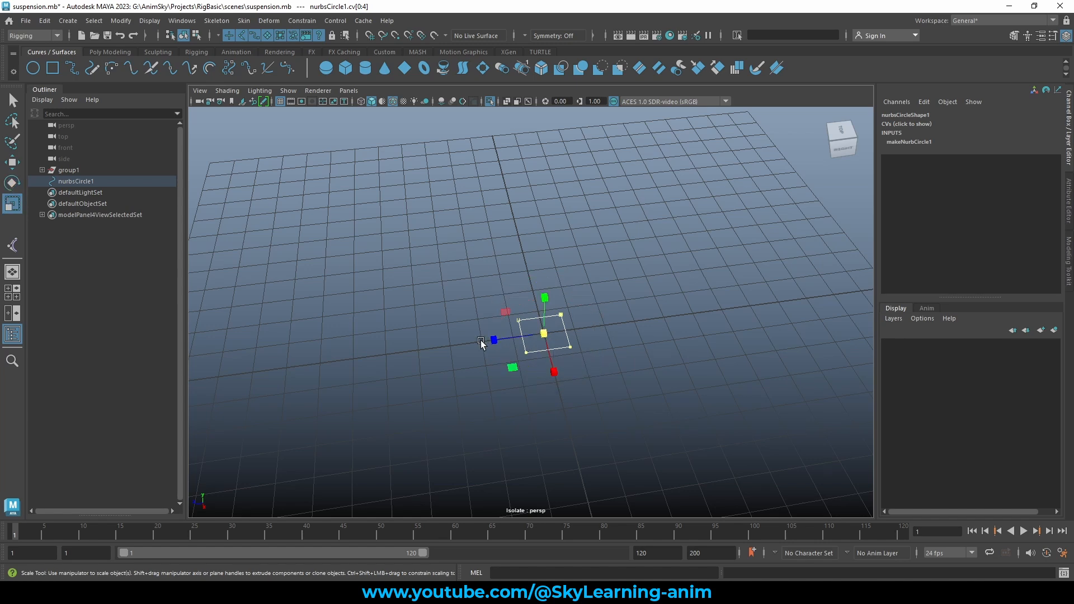
pyautogui.moveTo(481, 343); pyautogui.dragTo(358, 356)
pyautogui.click(491, 101)
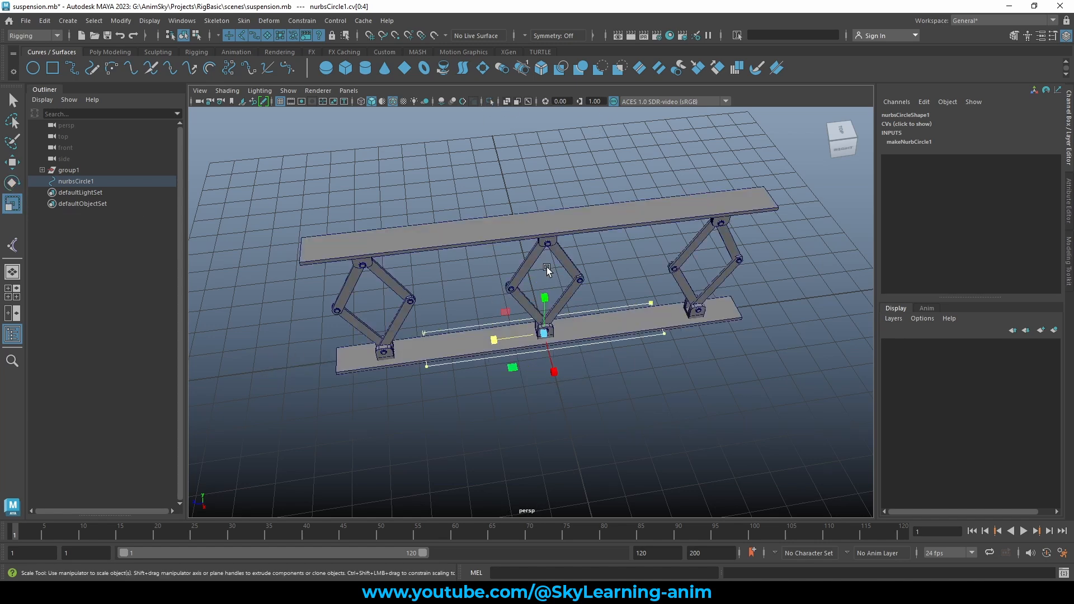
pyautogui.keyDown('alt'); pyautogui.moveTo(547, 267); pyautogui.dragTo(639, 263); pyautogui.keyUp('alt')
pyautogui.moveTo(682, 334); pyautogui.dragTo(606, 354, button='middle')
pyautogui.press('w')
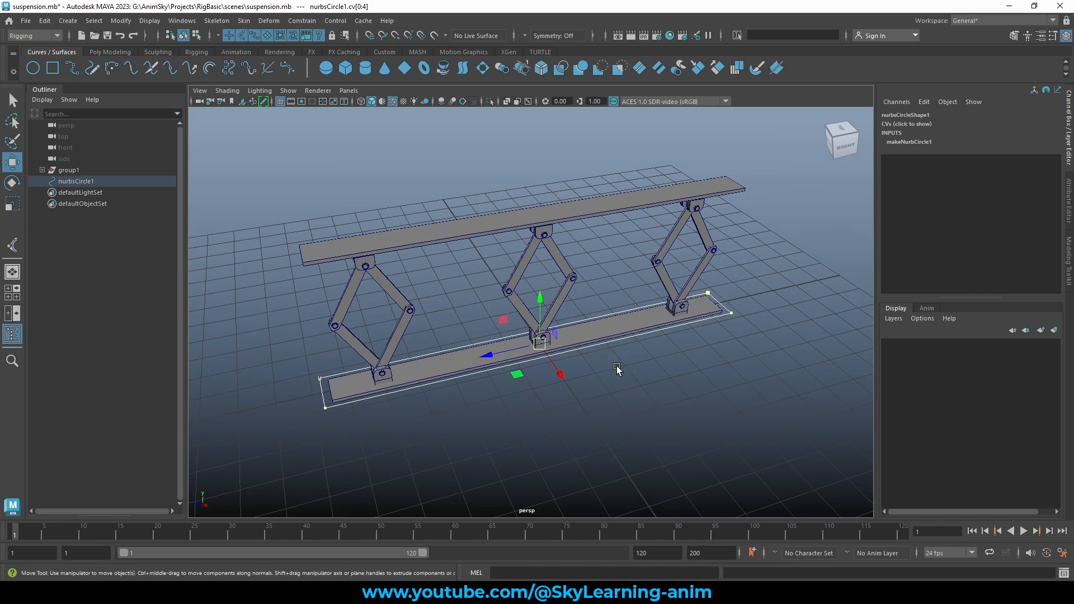
pyautogui.moveTo(617, 369)
pyautogui.keyDown('alt'); pyautogui.mouseDown()
pyautogui.moveTo(600, 353)
pyautogui.moveTo(616, 357)
pyautogui.mouseUp(); pyautogui.keyUp('alt')
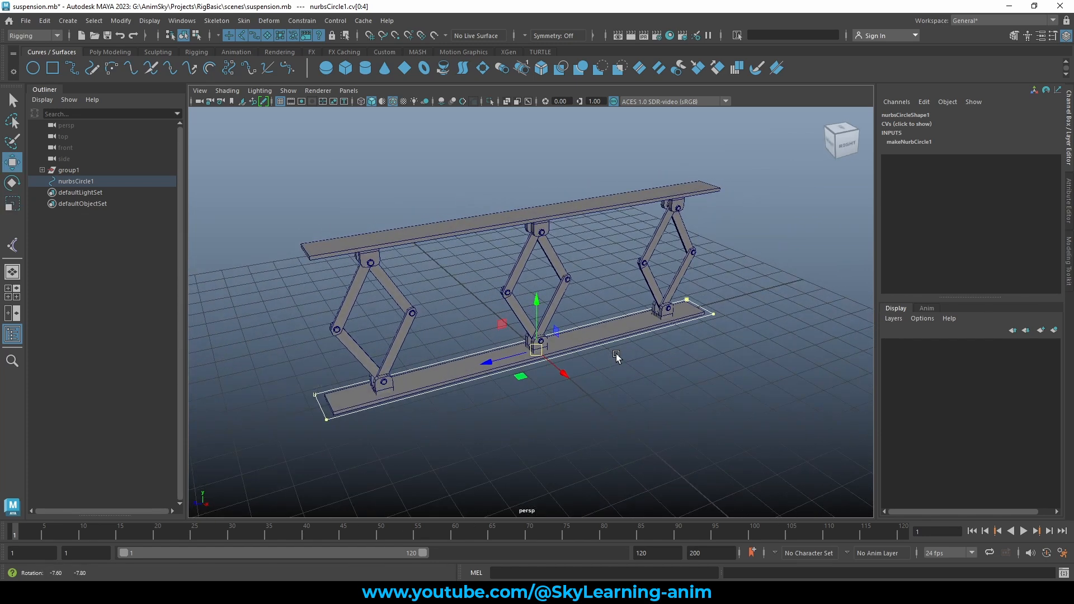
# Rename nurbsCircle1 as base_ctrl1
pyautogui.doubleClick(96, 181)
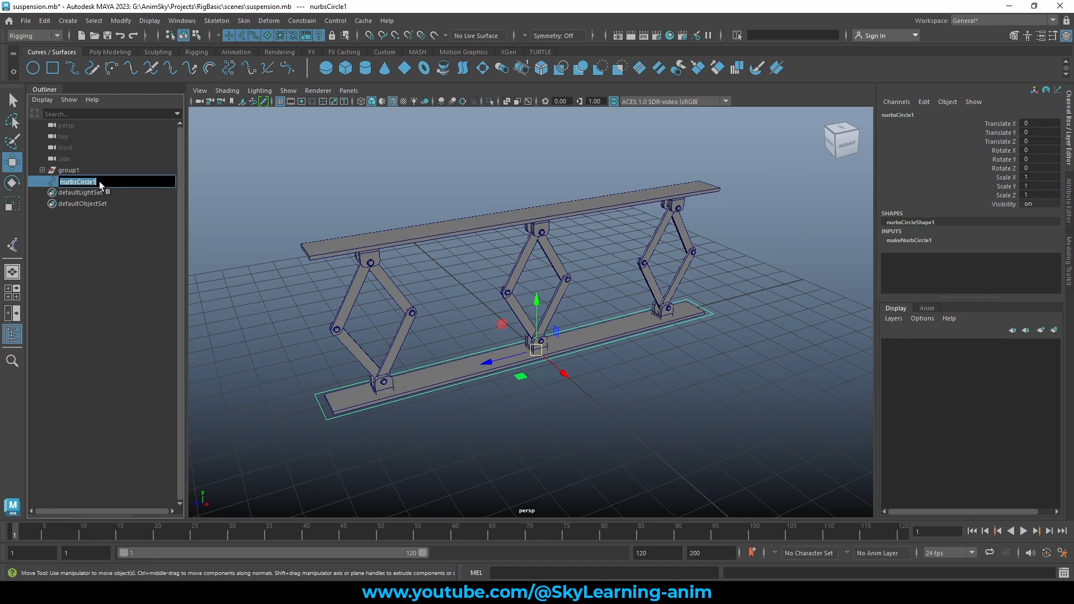
pyautogui.write('base_ctrl')
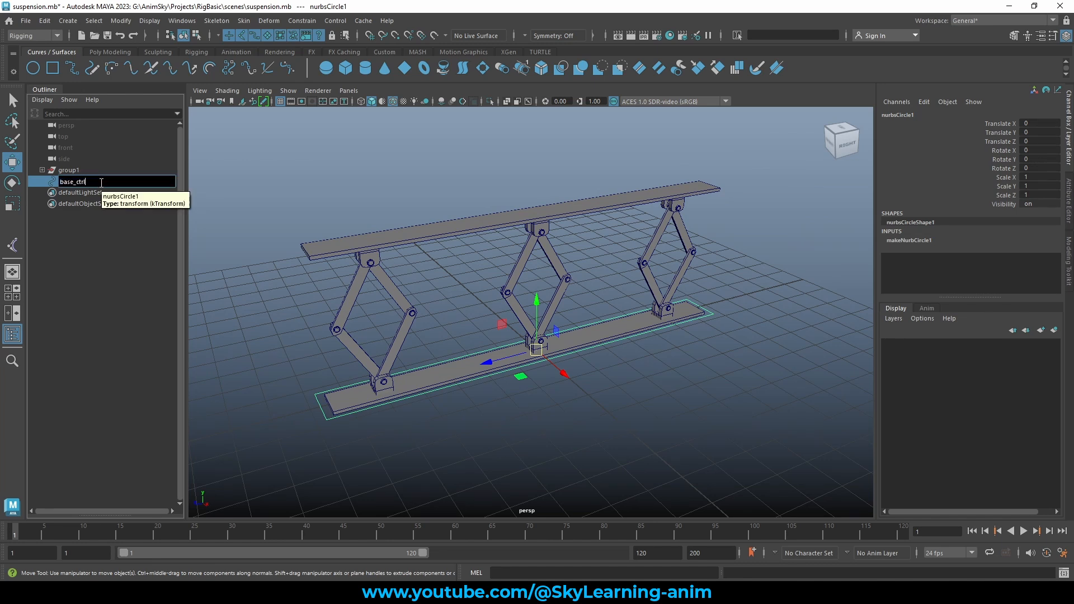
pyautogui.write('1')
pyautogui.press('Return')
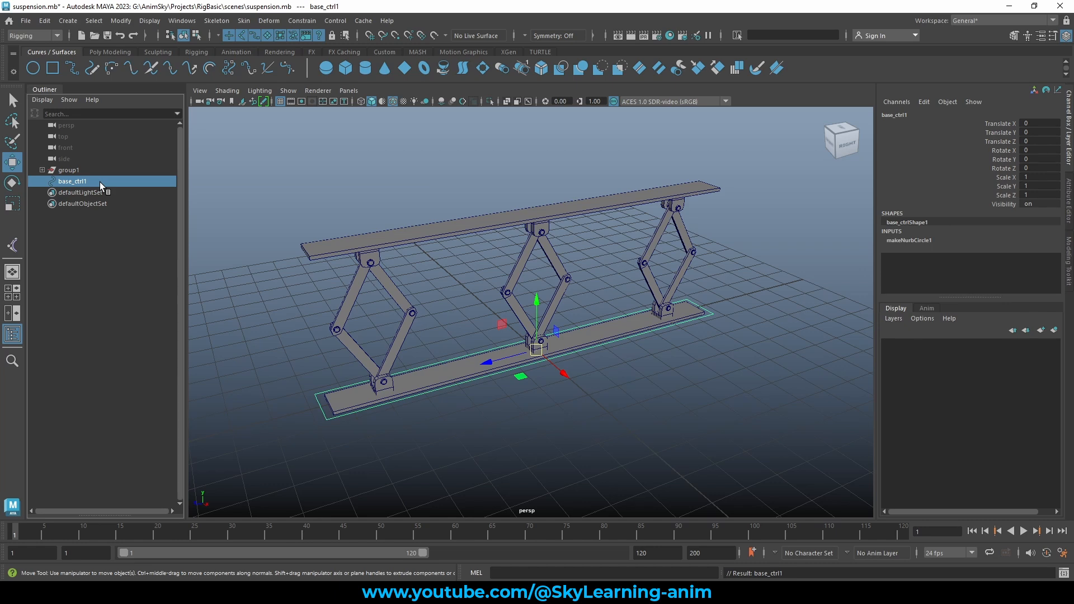
# Delete the construction history of base_ctrl1
pyautogui.keyDown('alt'); pyautogui.moveTo(770, 328); pyautogui.dragTo(884, 278); pyautogui.keyUp('alt')
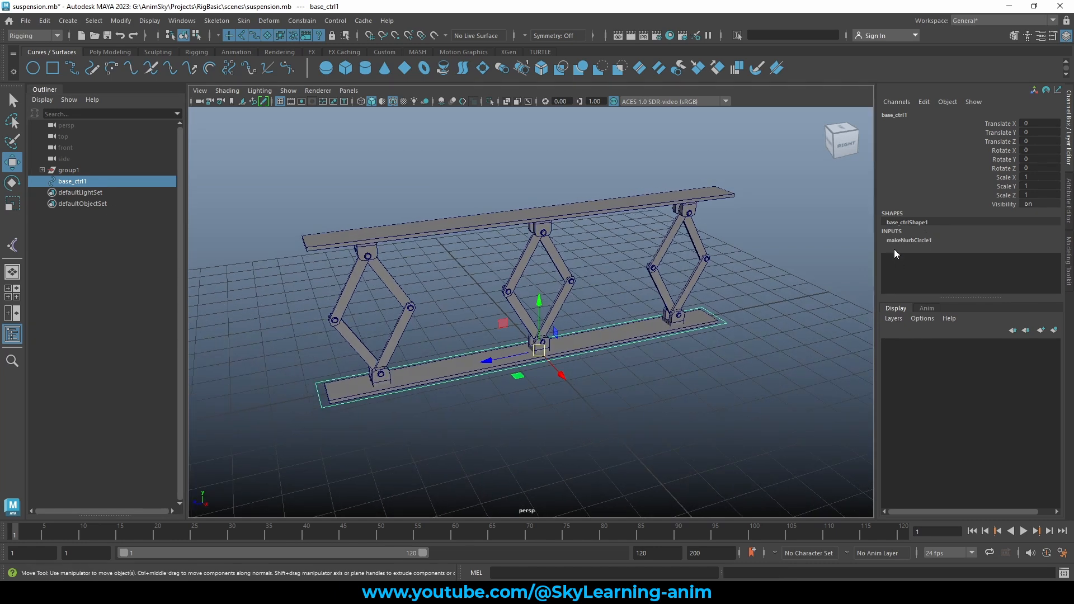
pyautogui.click(44, 21)
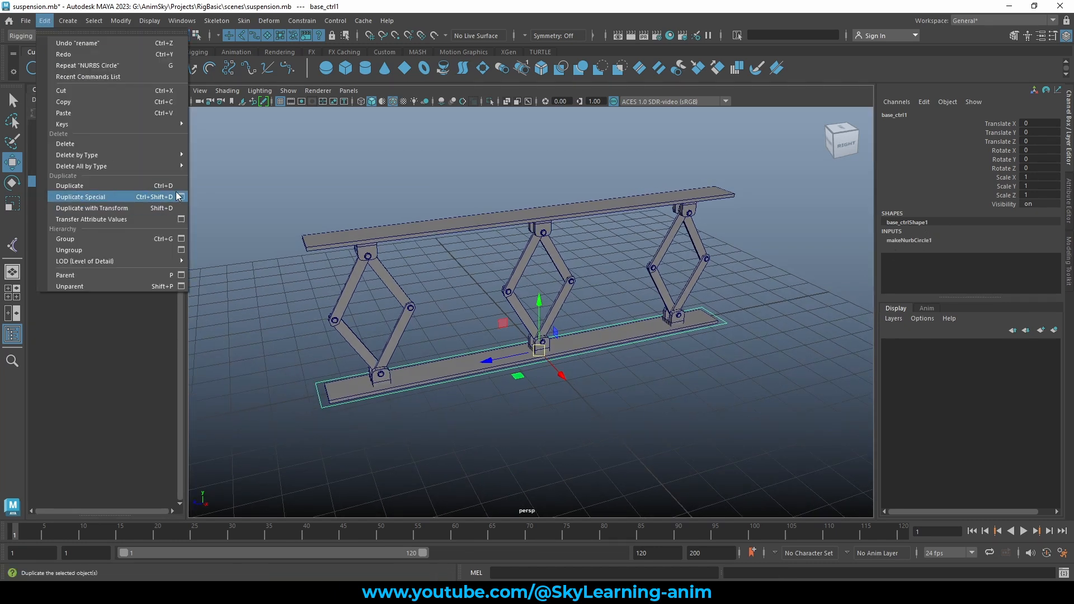
pyautogui.moveTo(111, 155)
pyautogui.click(222, 159)
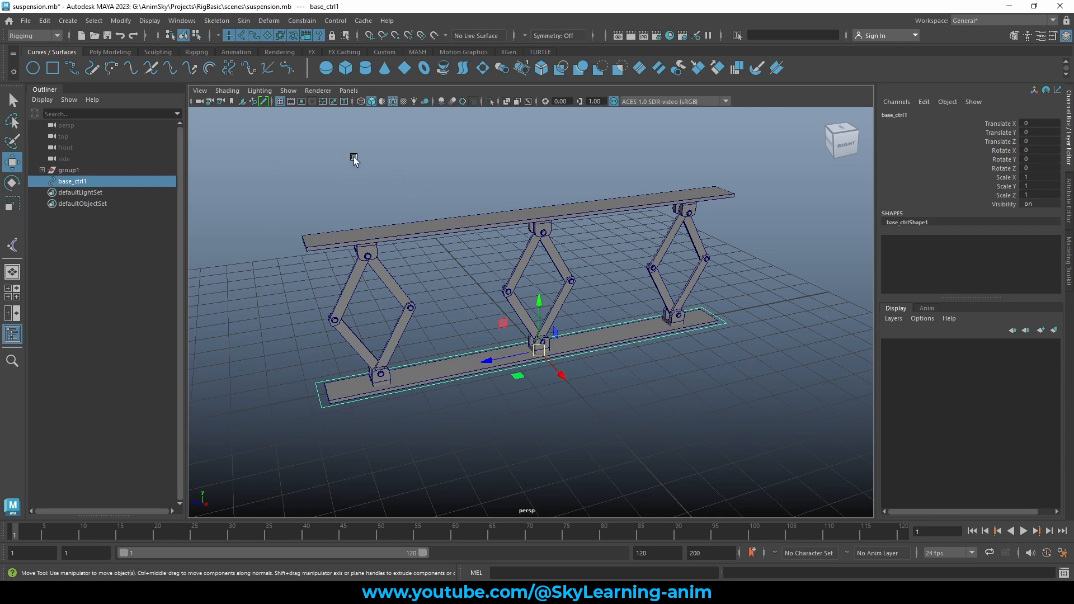
pyautogui.keyDown('alt'); pyautogui.moveTo(615, 276); pyautogui.dragTo(619, 276); pyautogui.keyUp('alt')
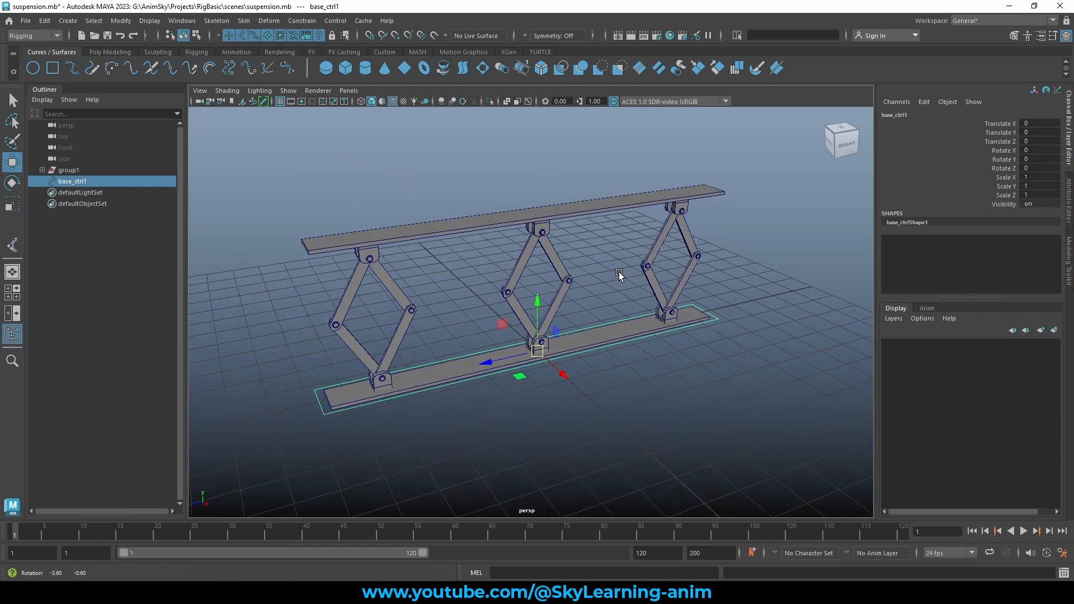
pyautogui.keyDown('alt'); pyautogui.moveTo(619, 275); pyautogui.dragTo(661, 276, button='middle'); pyautogui.keyUp('alt')
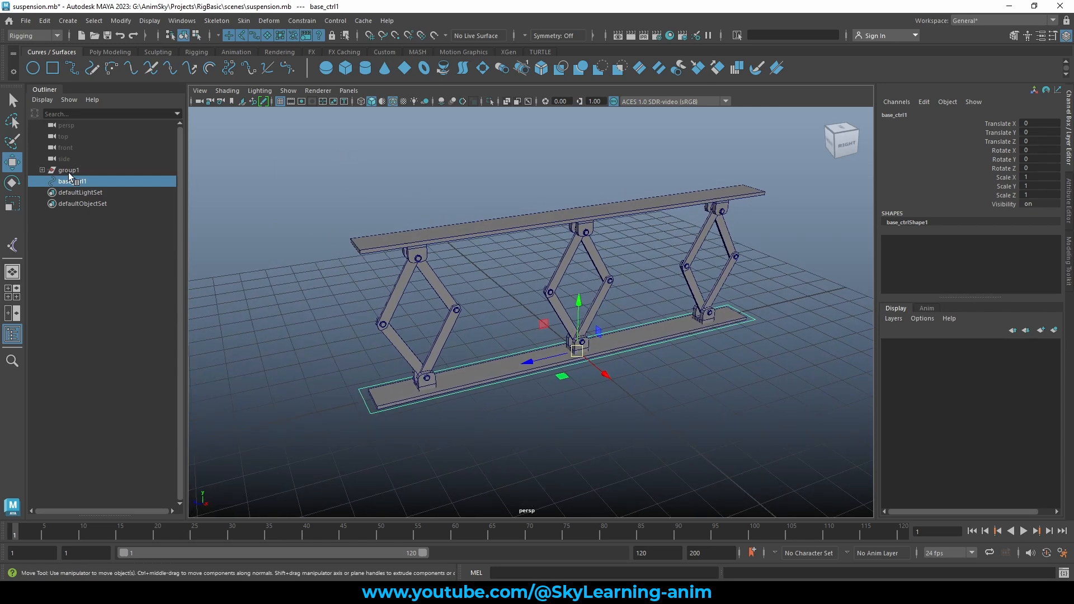
# Duplicate base_ctrl1 and raise the copy along Y to about 4.65, just above the upper plank
pyautogui.moveTo(70, 176); pyautogui.dragTo(99, 187)
pyautogui.hotkey('ctrl', 'd')
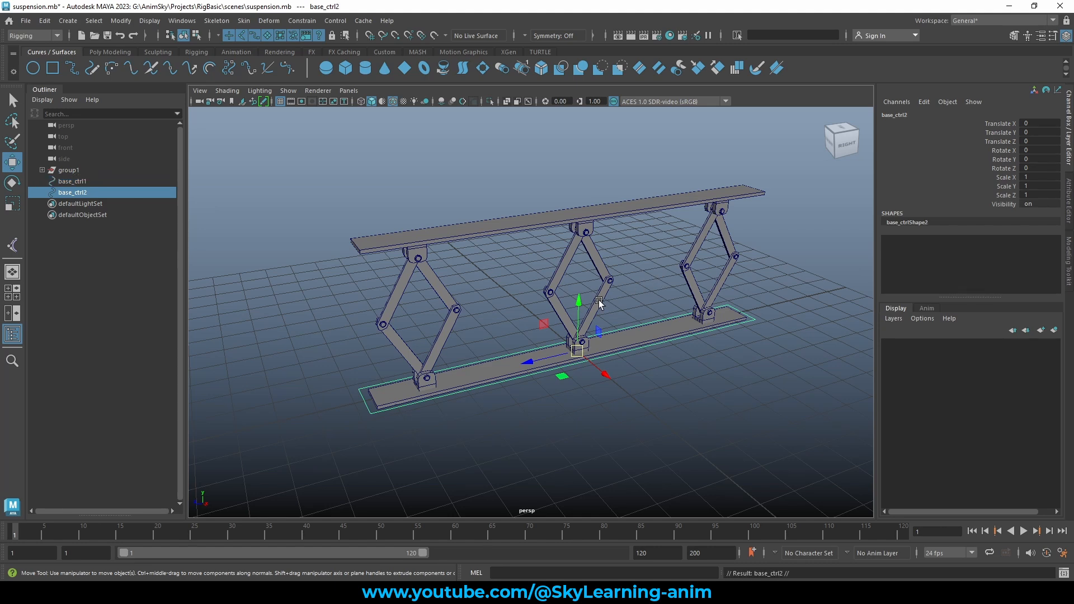
pyautogui.moveTo(579, 298); pyautogui.dragTo(587, 141)
pyautogui.keyDown('alt'); pyautogui.moveTo(671, 262); pyautogui.dragTo(652, 249); pyautogui.keyUp('alt')
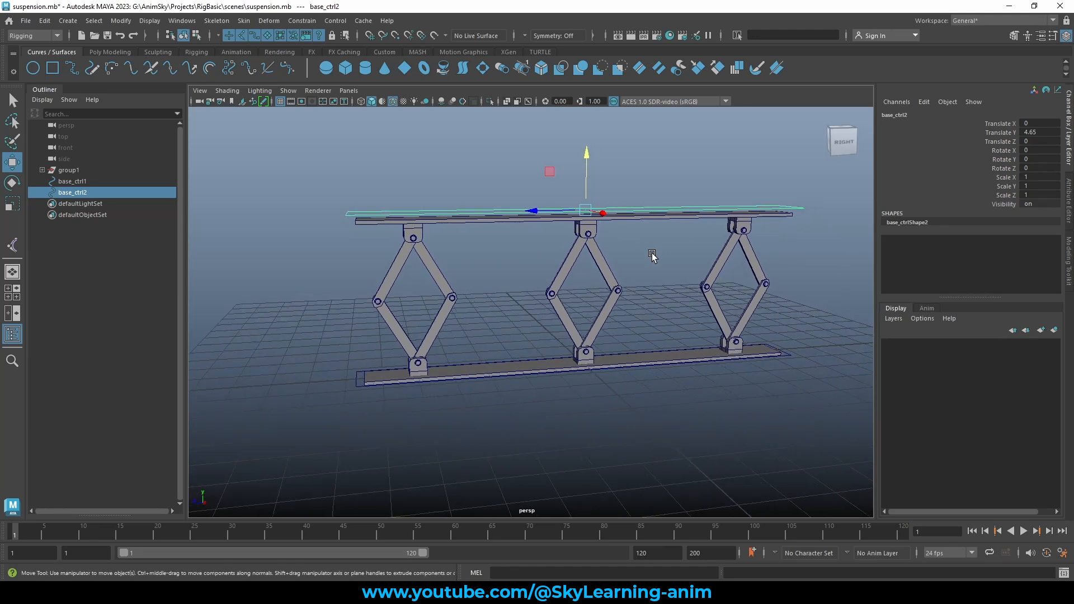
# Rename the duplicated curve as top_ctrl1 and check its Translate Y value
pyautogui.doubleClick(102, 193)
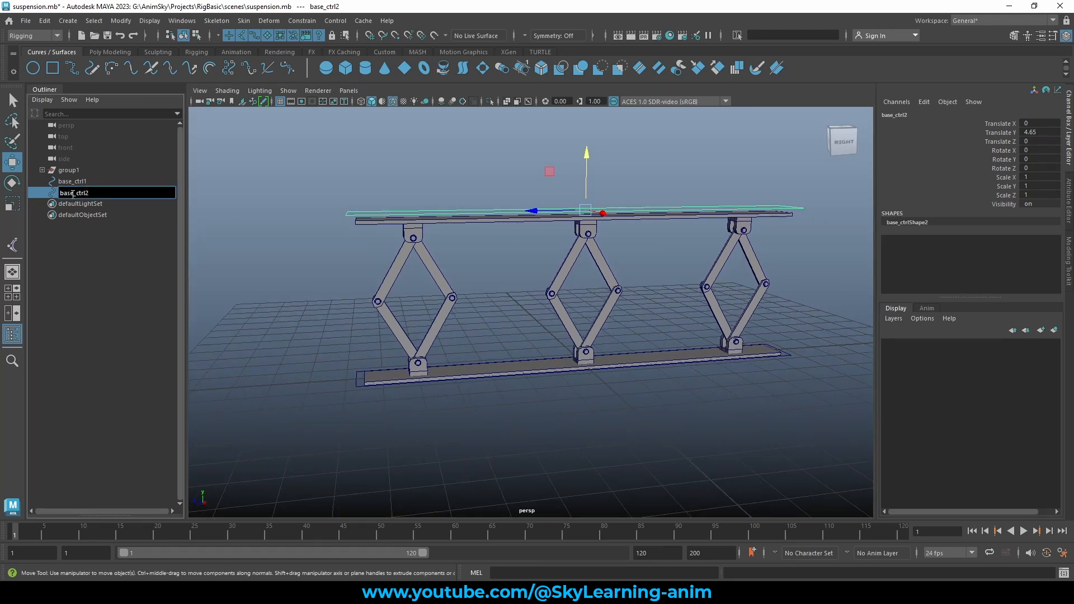
pyautogui.write('top')
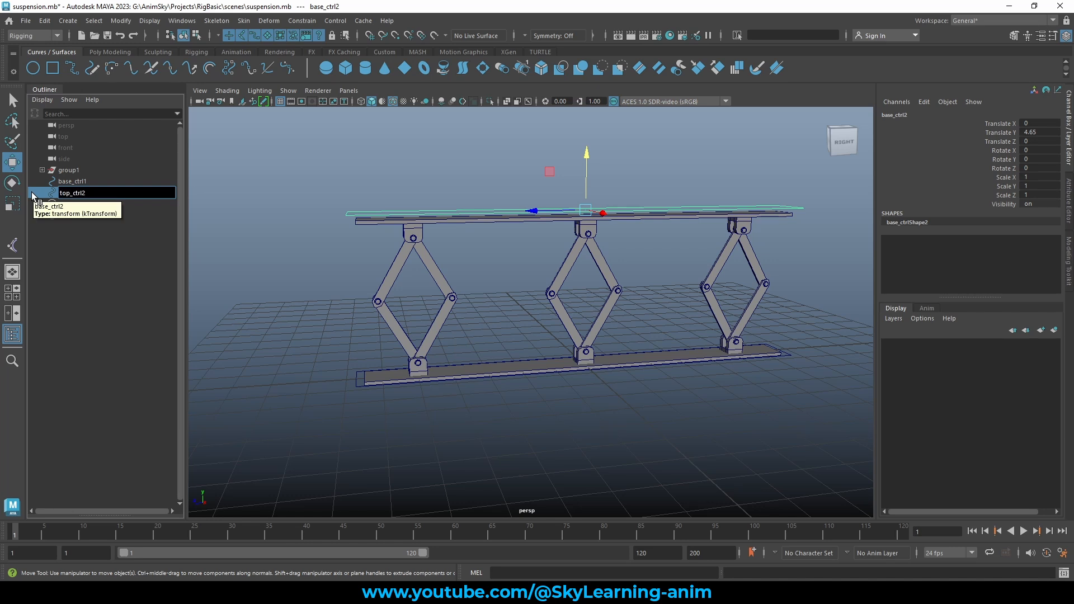
pyautogui.press('Return')
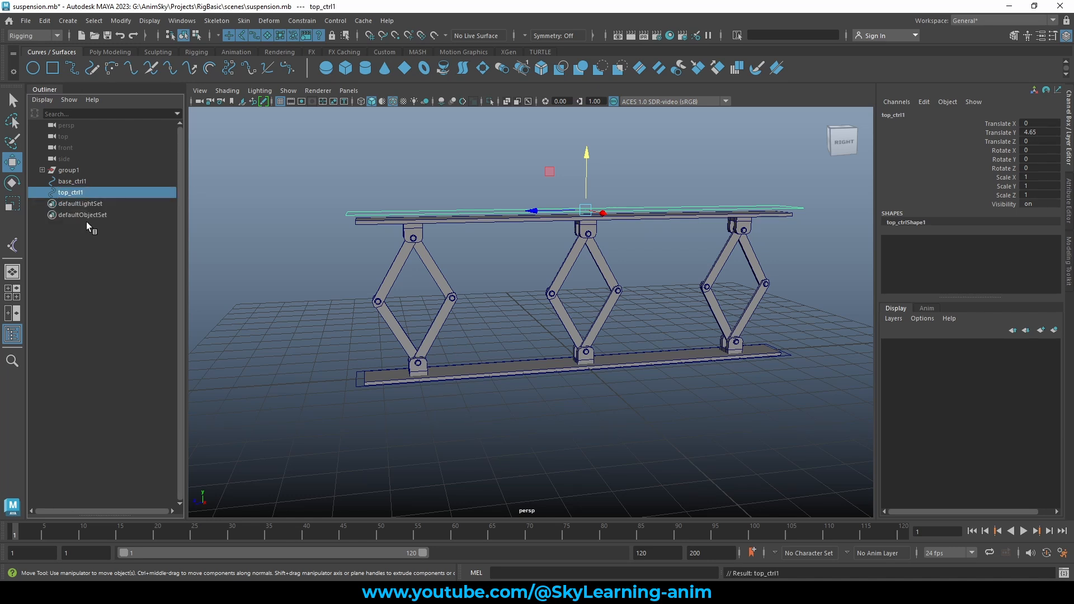
pyautogui.keyDown('alt'); pyautogui.moveTo(625, 191); pyautogui.dragTo(749, 202); pyautogui.keyUp('alt')
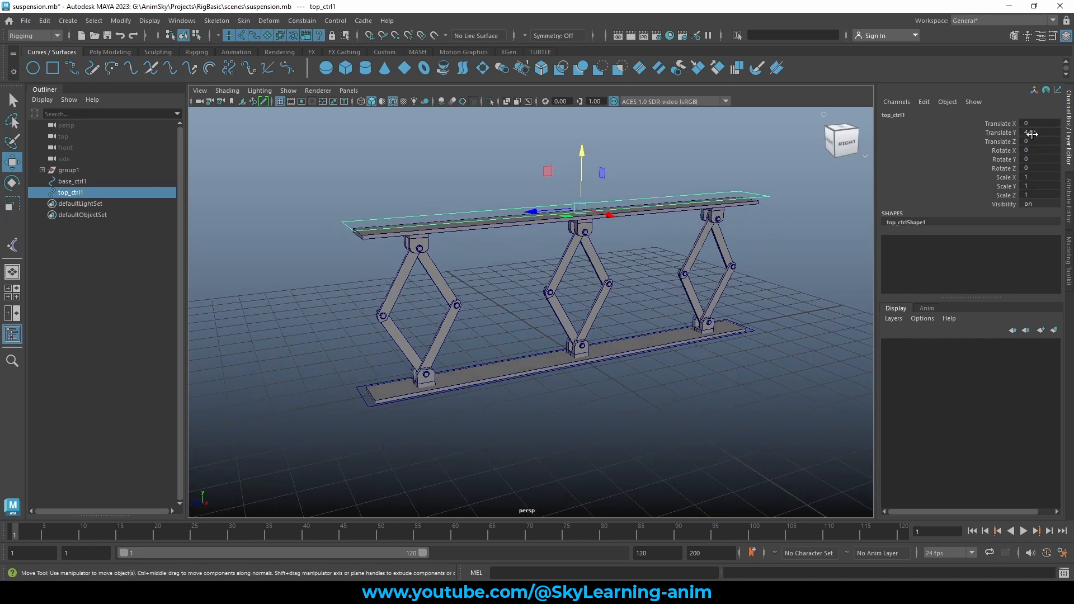
pyautogui.click(1009, 133)
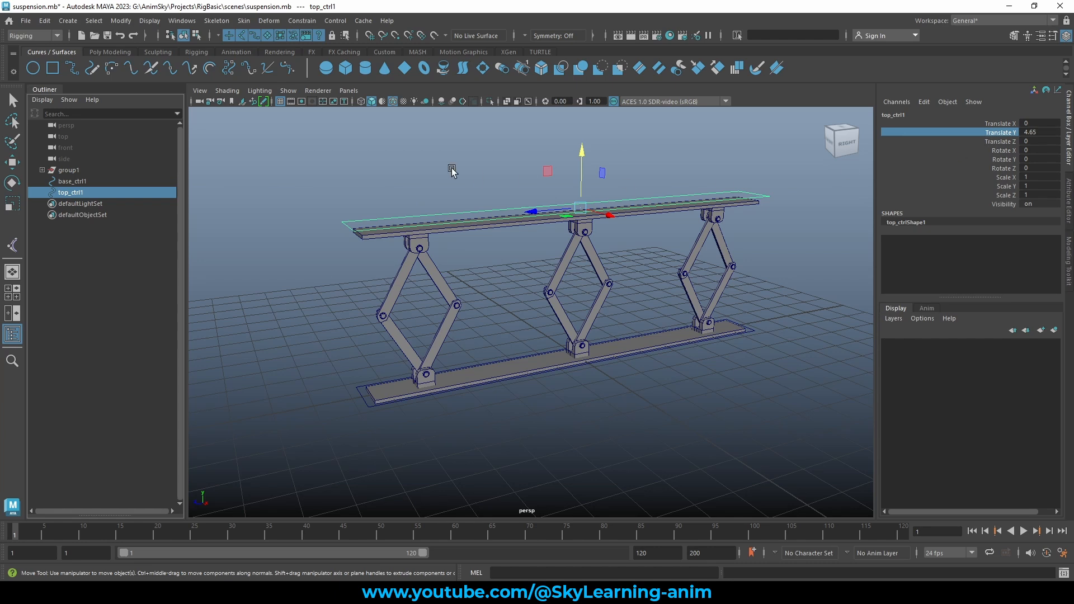
pyautogui.keyDown('alt'); pyautogui.moveTo(452, 171); pyautogui.dragTo(380, 182); pyautogui.keyUp('alt')
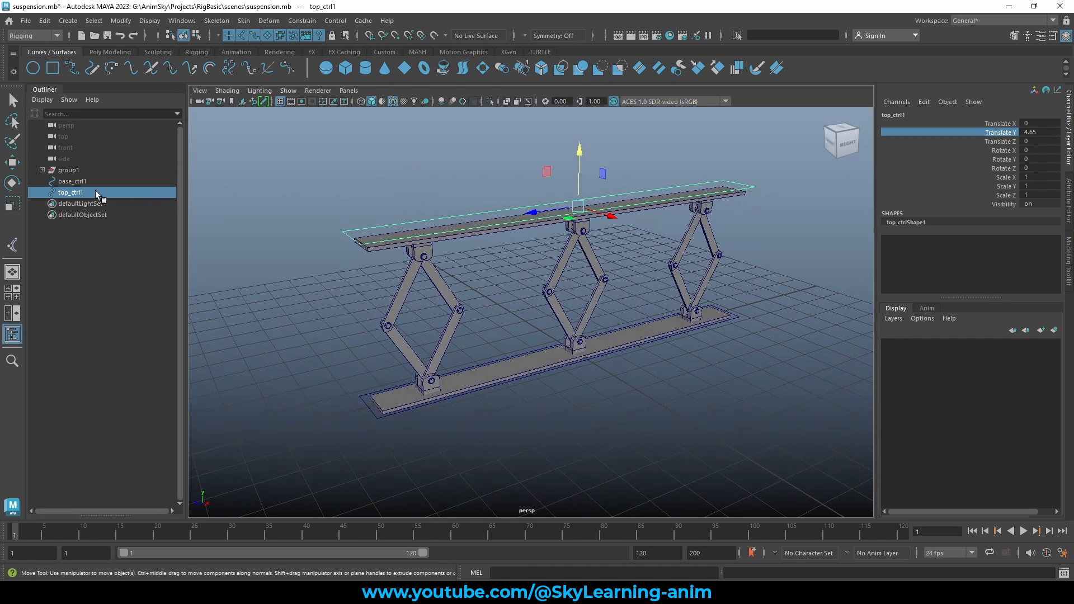
# Create an empty group with nothing selected and name it top_ctrl_grp
pyautogui.click(288, 187)
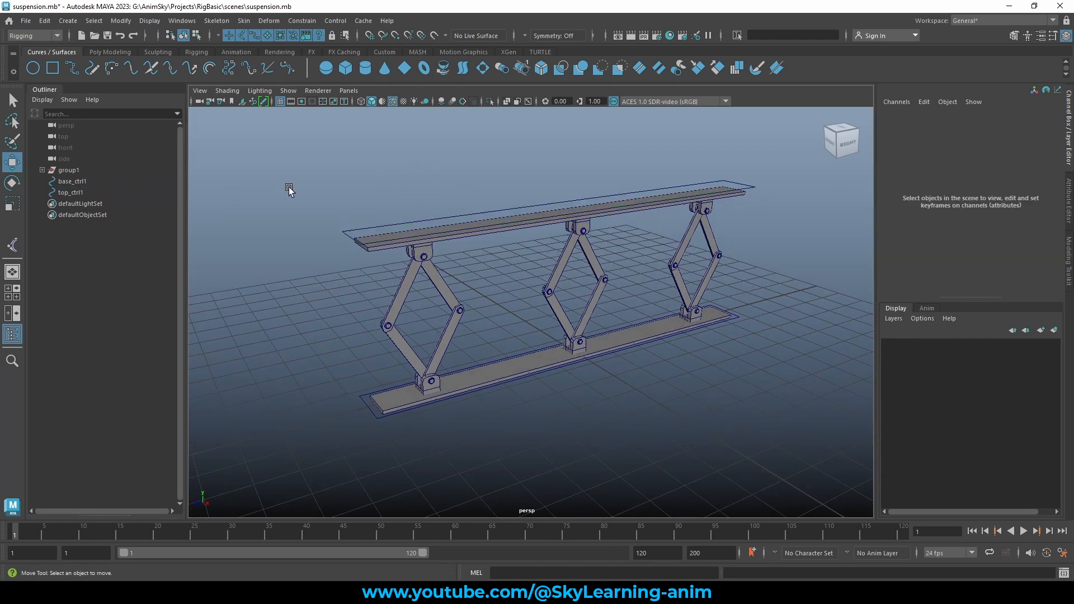
pyautogui.hotkey('ctrl', 'g')
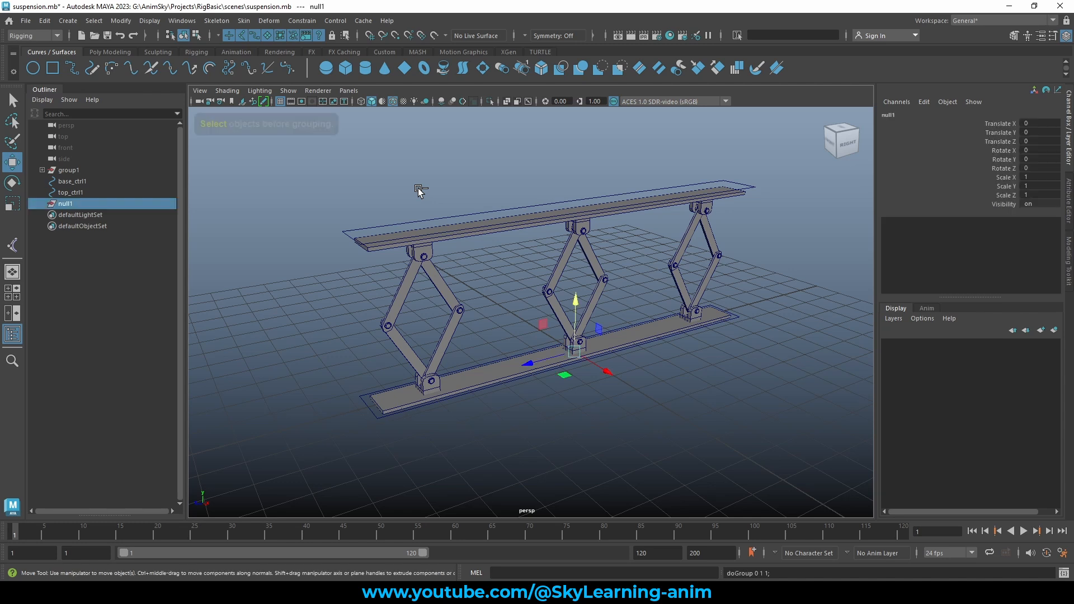
pyautogui.doubleClick(91, 193)
pyautogui.doubleClick(80, 205)
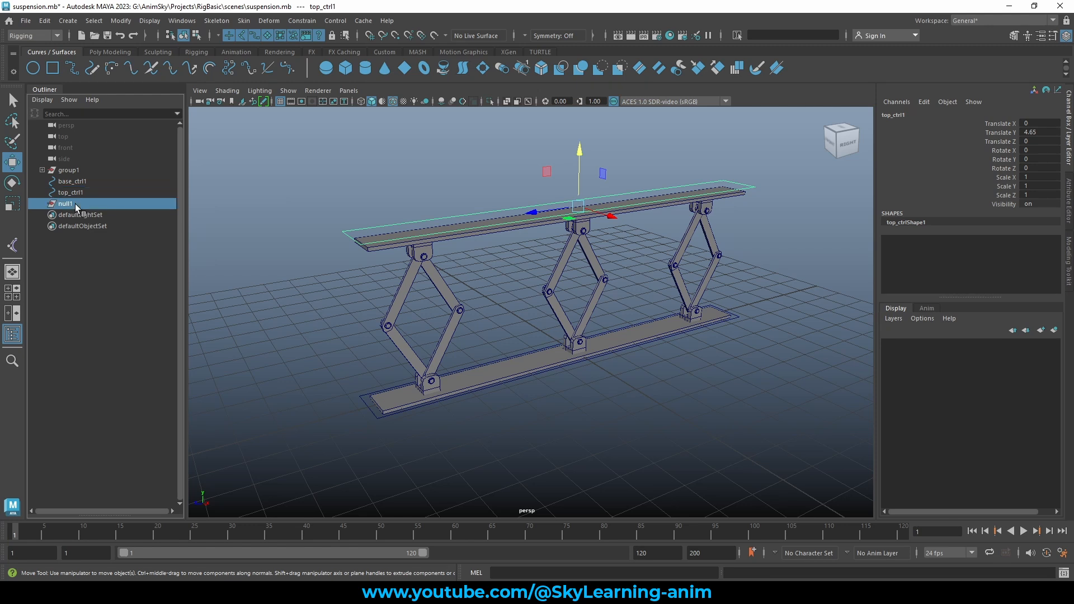
pyautogui.press('BackSpace')
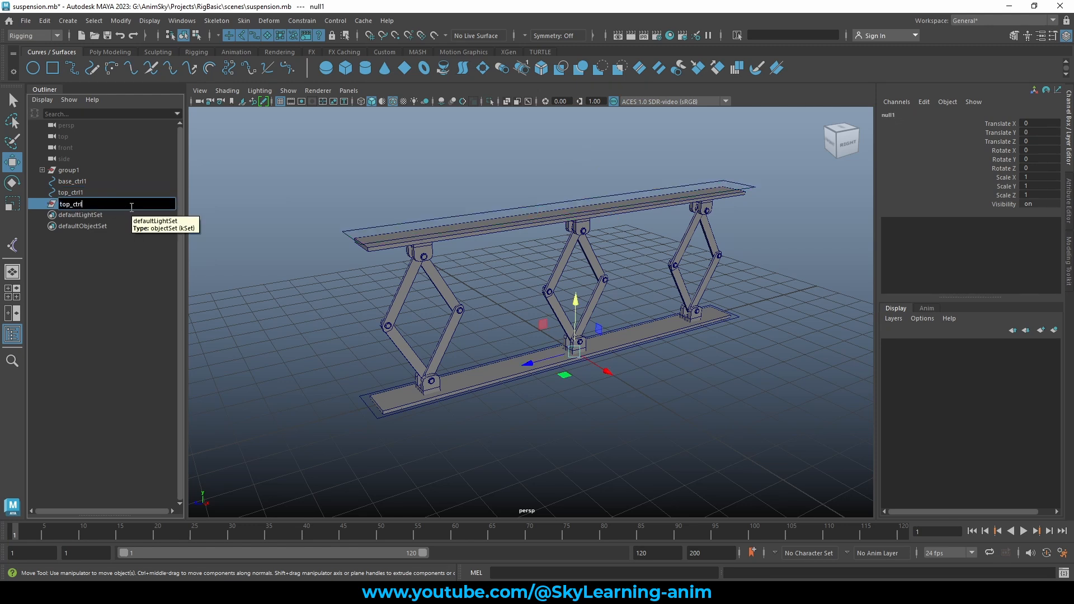
pyautogui.write('_grp')
pyautogui.press('Return')
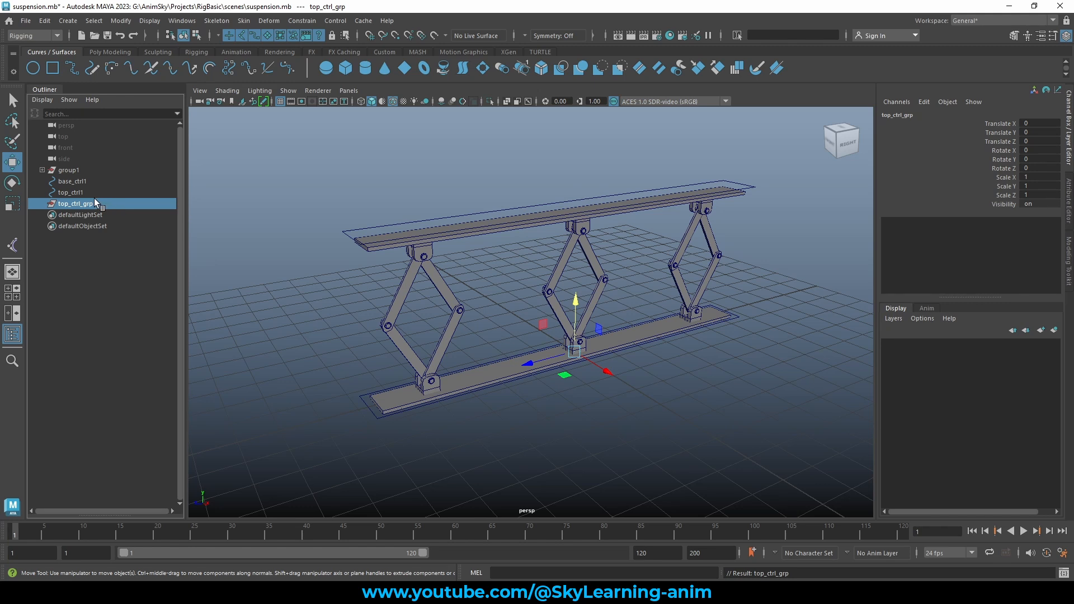
# Try raising top_ctrl_grp by eye to the upper plank, undo the move, and compare its transform values with top_ctrl1's
pyautogui.moveTo(575, 303); pyautogui.dragTo(575, 138)
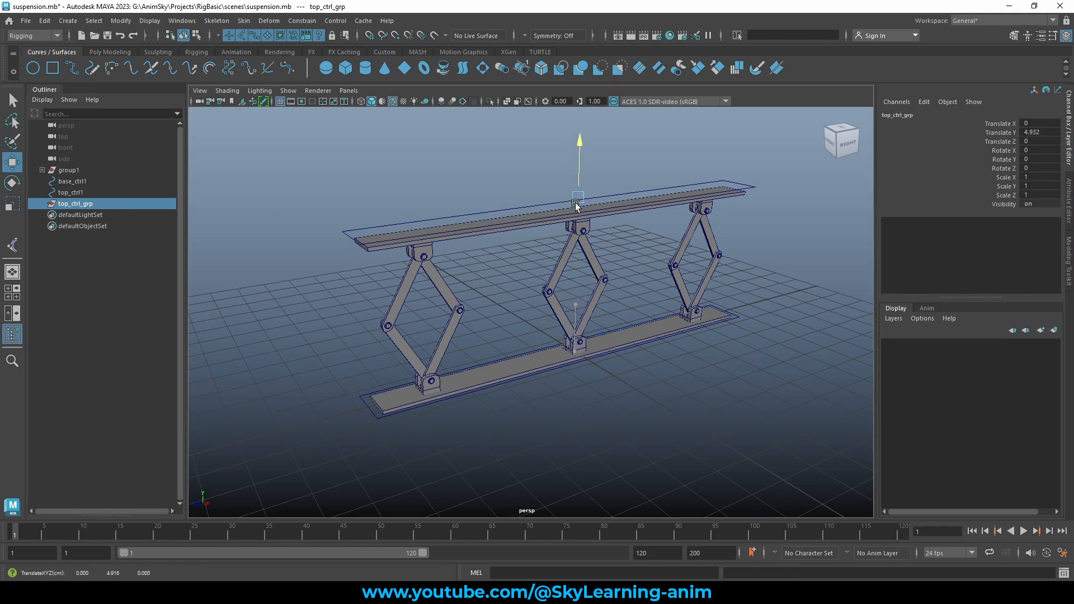
pyautogui.hotkey('ctrl', 'z')
pyautogui.click(70, 192)
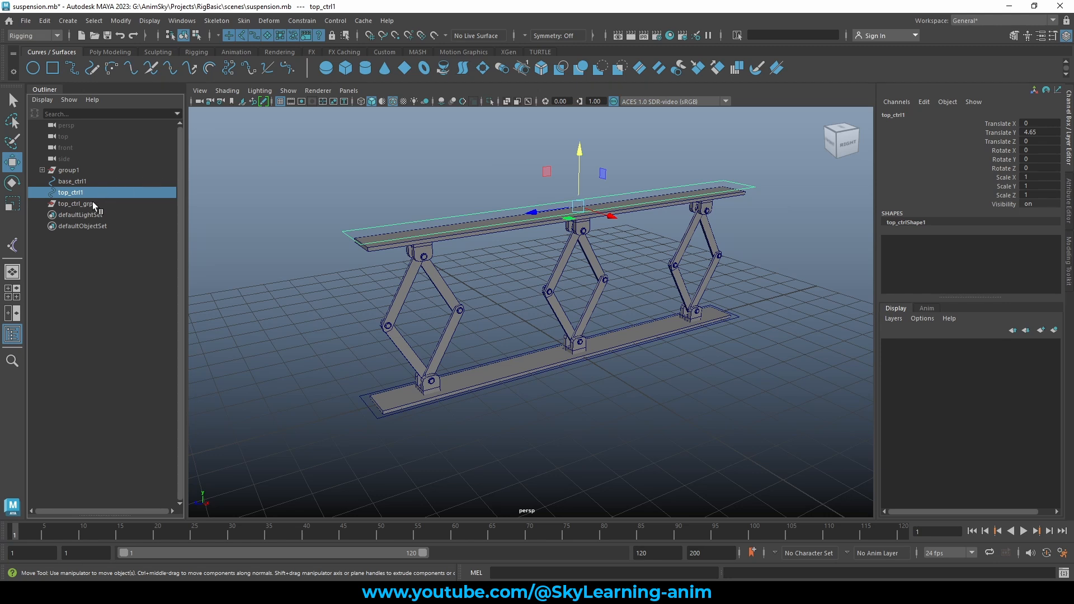
pyautogui.click(92, 203)
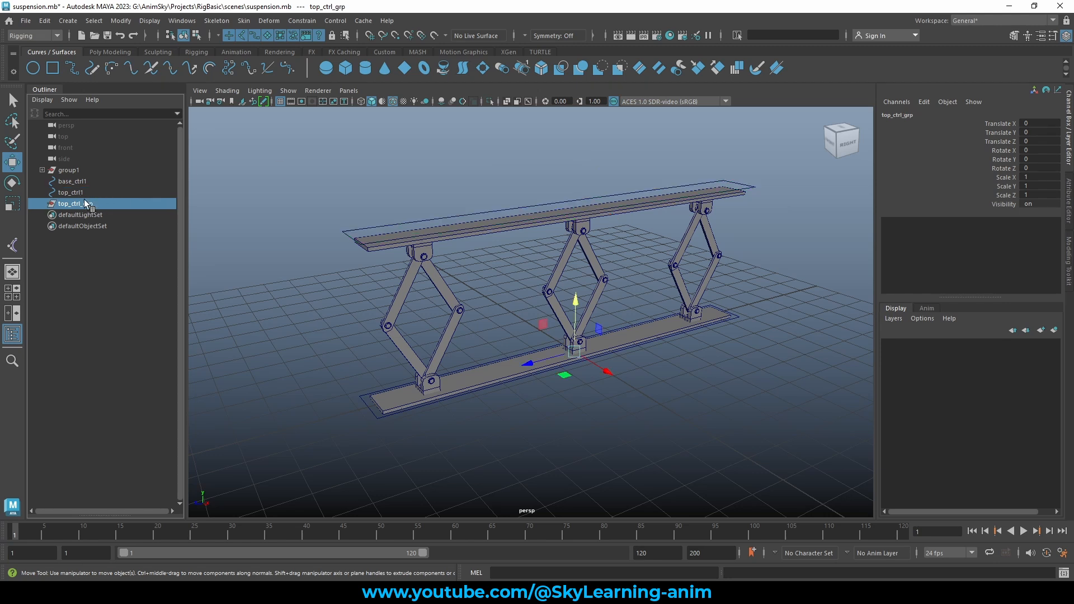
# Parent top_ctrl_grp under top_ctrl1 and set the group's Translate Y to 0 to match the control's position
pyautogui.click(83, 192)
pyautogui.click(83, 204)
pyautogui.moveTo(94, 206); pyautogui.dragTo(101, 193)
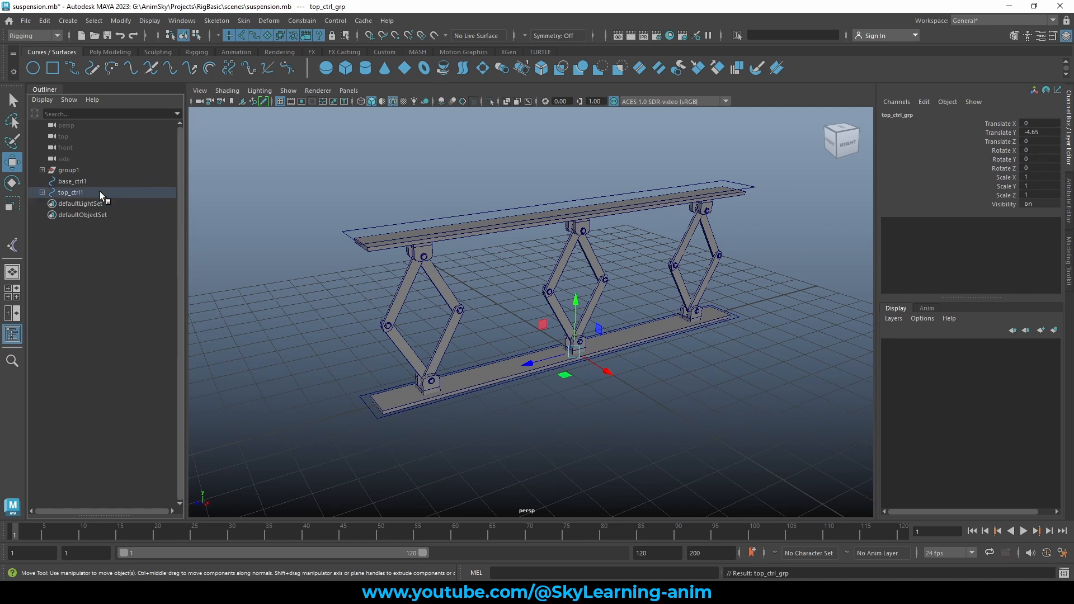
pyautogui.click(42, 193)
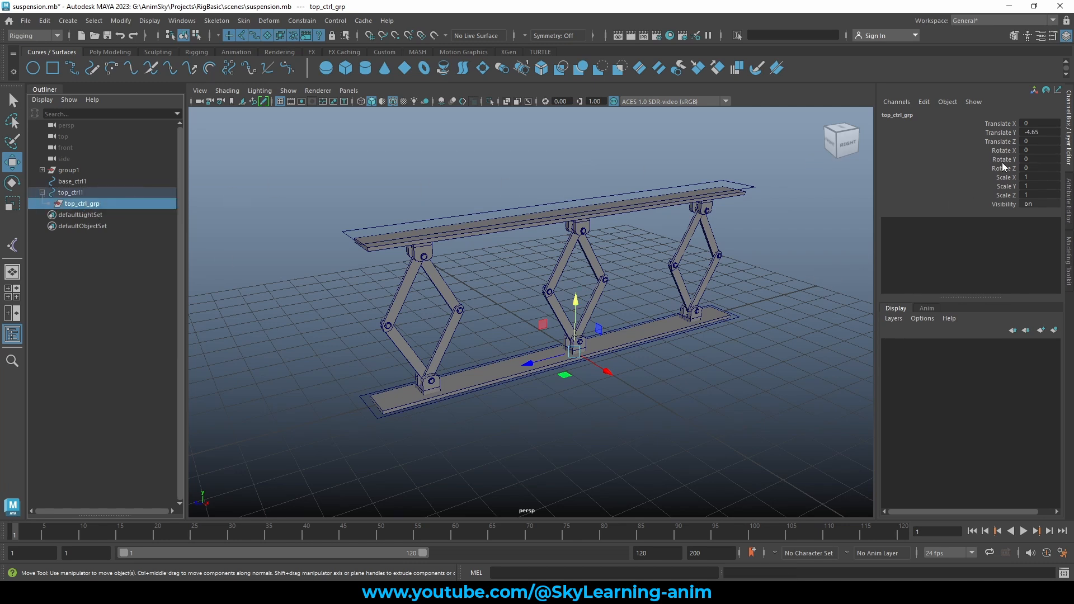
pyautogui.doubleClick(1044, 133)
pyautogui.write('0')
pyautogui.press('Return')
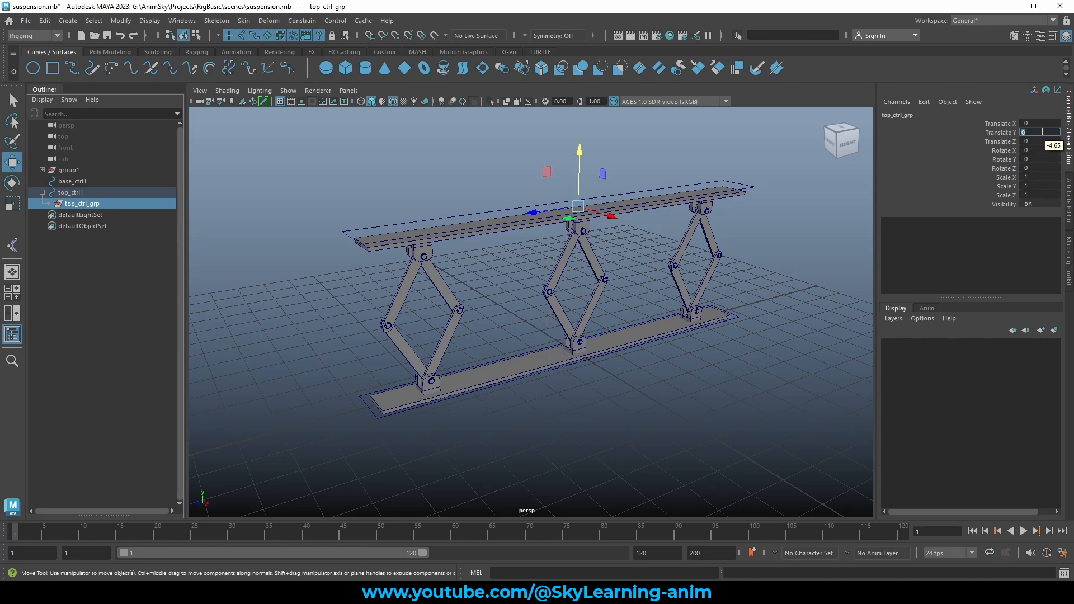
pyautogui.moveTo(598, 199)
pyautogui.keyDown('alt'); pyautogui.mouseDown()
pyautogui.moveTo(610, 187)
pyautogui.moveTo(617, 198)
pyautogui.mouseUp(); pyautogui.keyUp('alt')
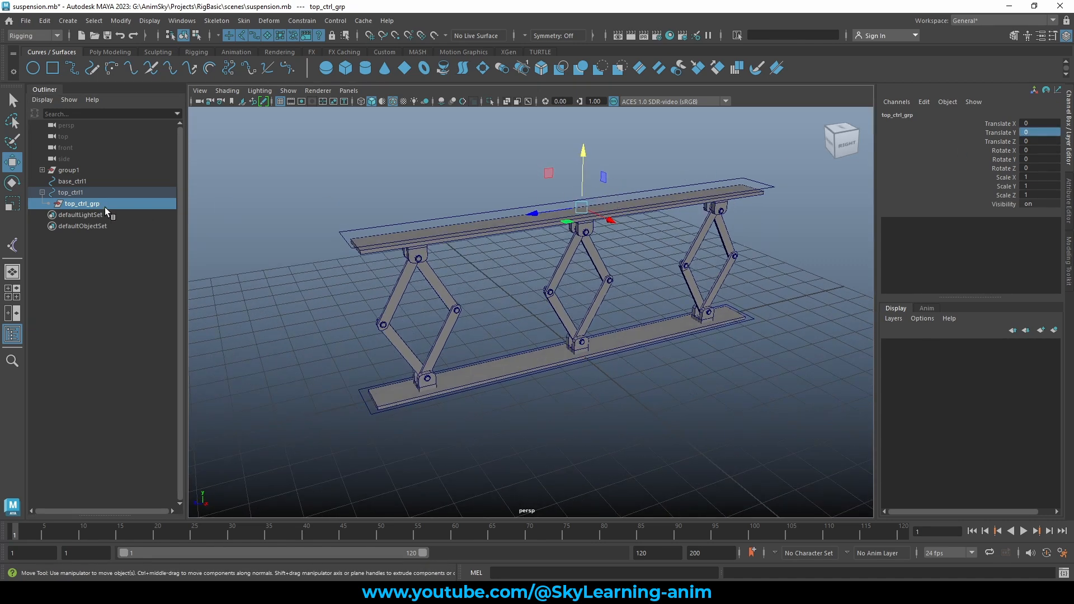
# Unparent top_ctrl_grp from top_ctrl1, and parent top_ctrl1 under top_ctrl_grp to reverse the hierarchy
pyautogui.moveTo(105, 207); pyautogui.dragTo(108, 209, button='middle')
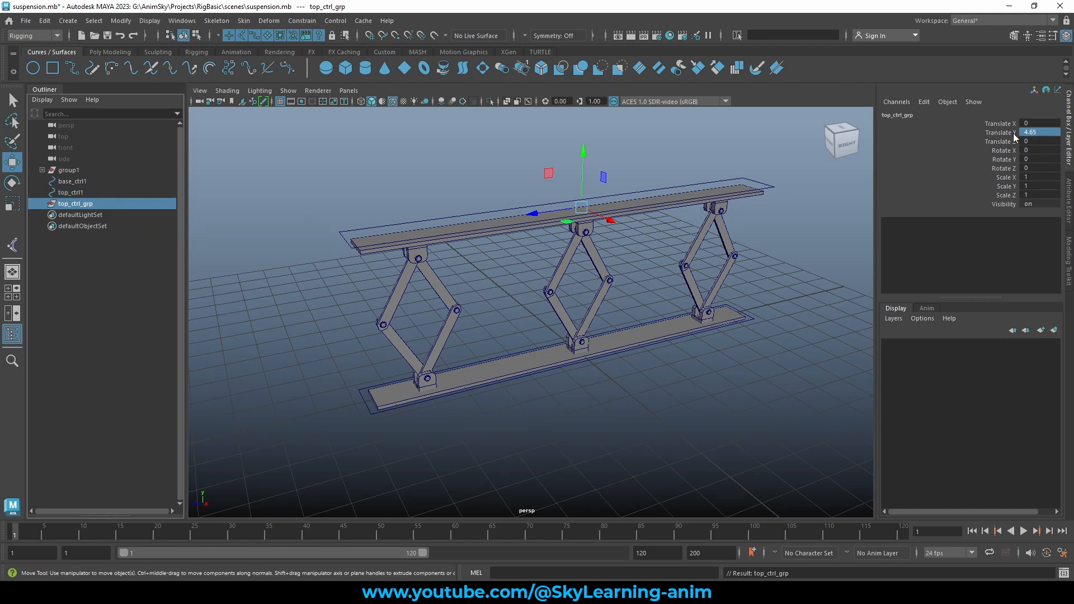
pyautogui.click(96, 192)
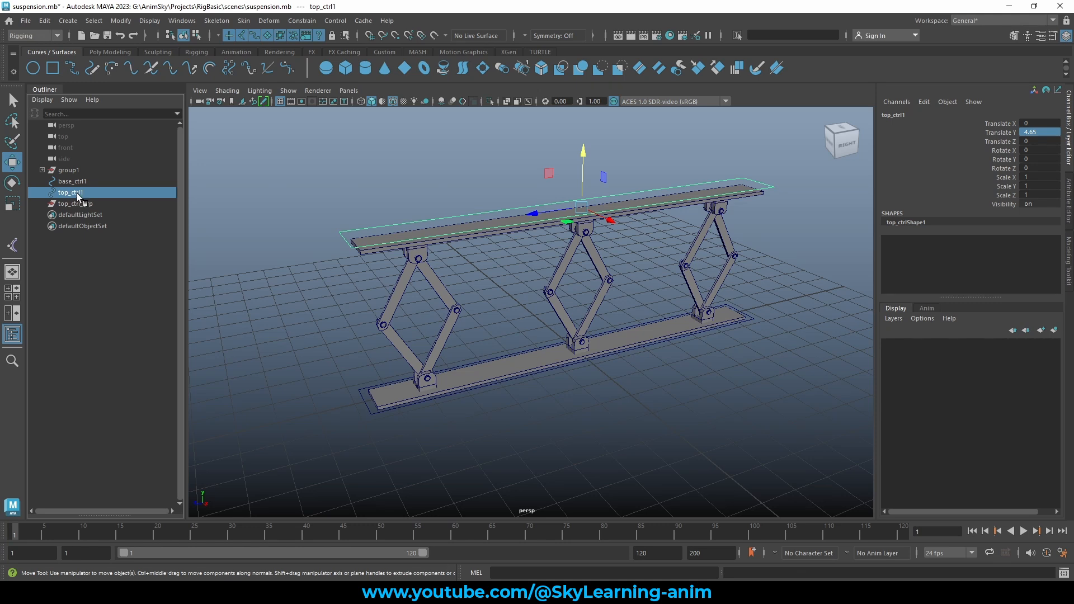
pyautogui.moveTo(101, 193); pyautogui.dragTo(95, 203, button='middle')
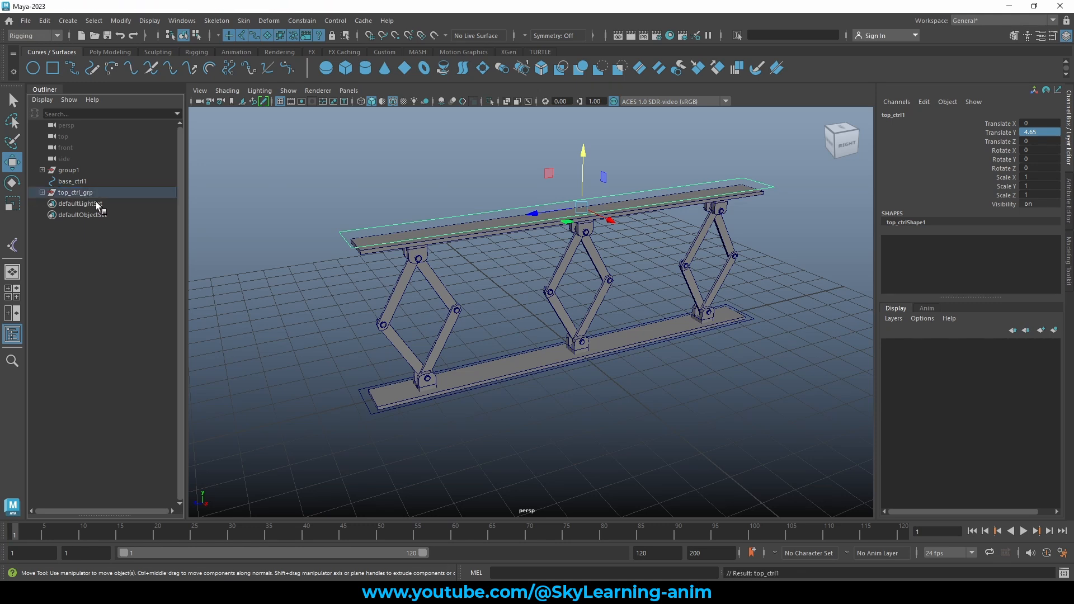
pyautogui.click(42, 192)
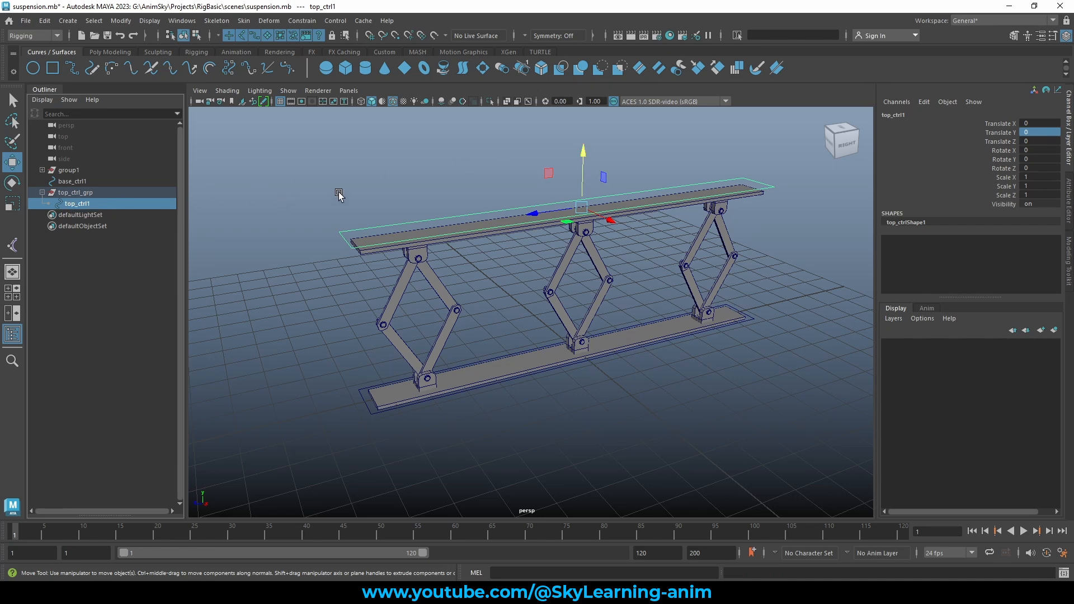
pyautogui.moveTo(526, 172)
pyautogui.keyDown('alt'); pyautogui.mouseDown()
pyautogui.moveTo(544, 166)
pyautogui.moveTo(526, 173)
pyautogui.mouseUp(); pyautogui.keyUp('alt')
pyautogui.moveTo(71, 207); pyautogui.dragTo(345, 208)
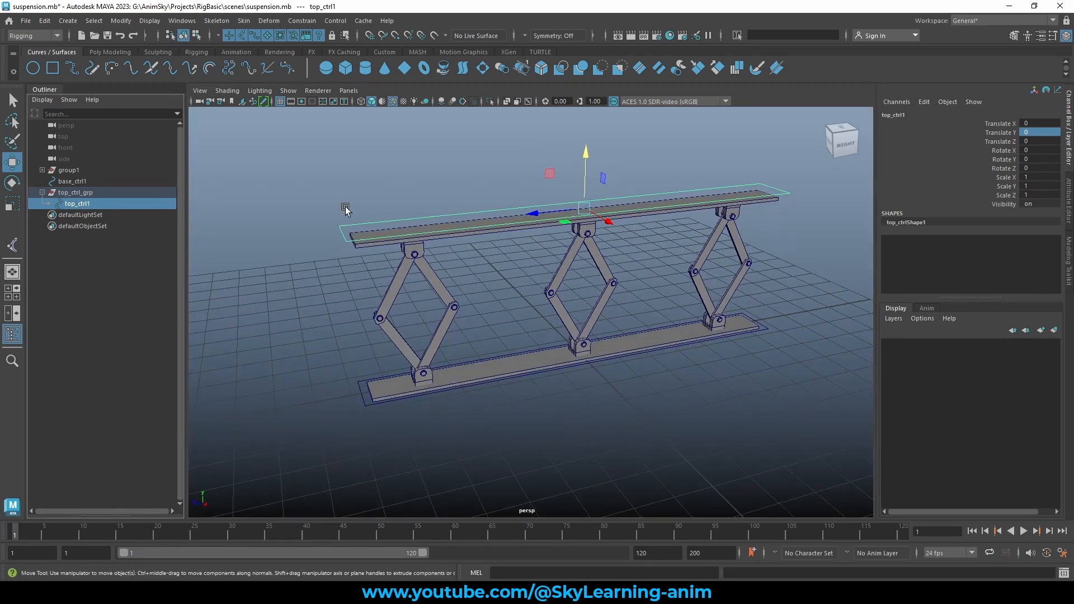
# Try lowering top_ctrl_grp to test its hold on the control, undo the move, and check top_ctrl1's transform values
pyautogui.click(82, 192)
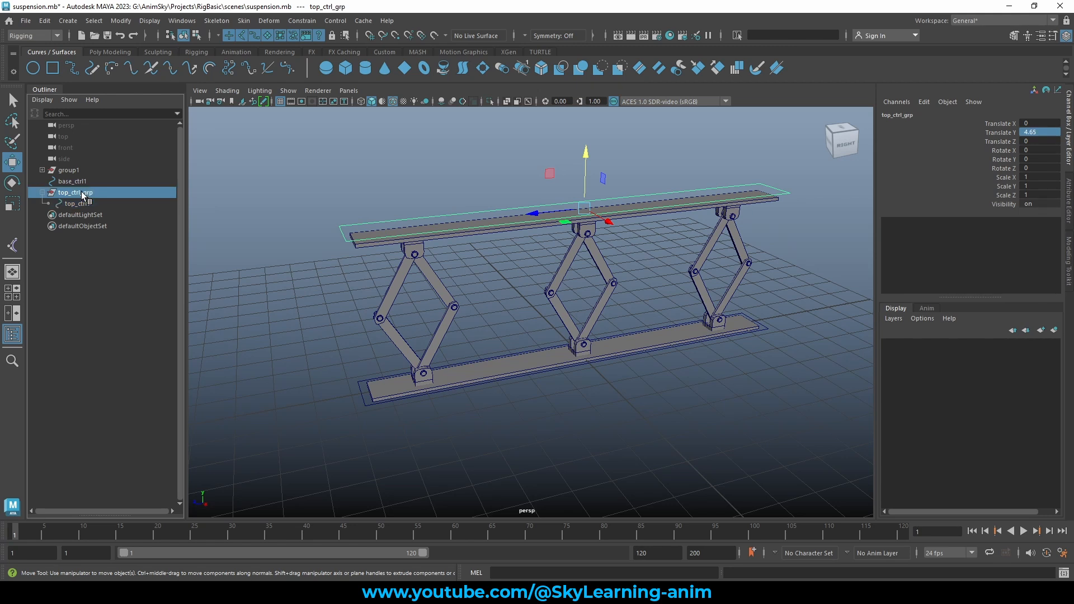
pyautogui.moveTo(588, 155); pyautogui.dragTo(589, 184)
pyautogui.hotkey('ctrl', 'z')
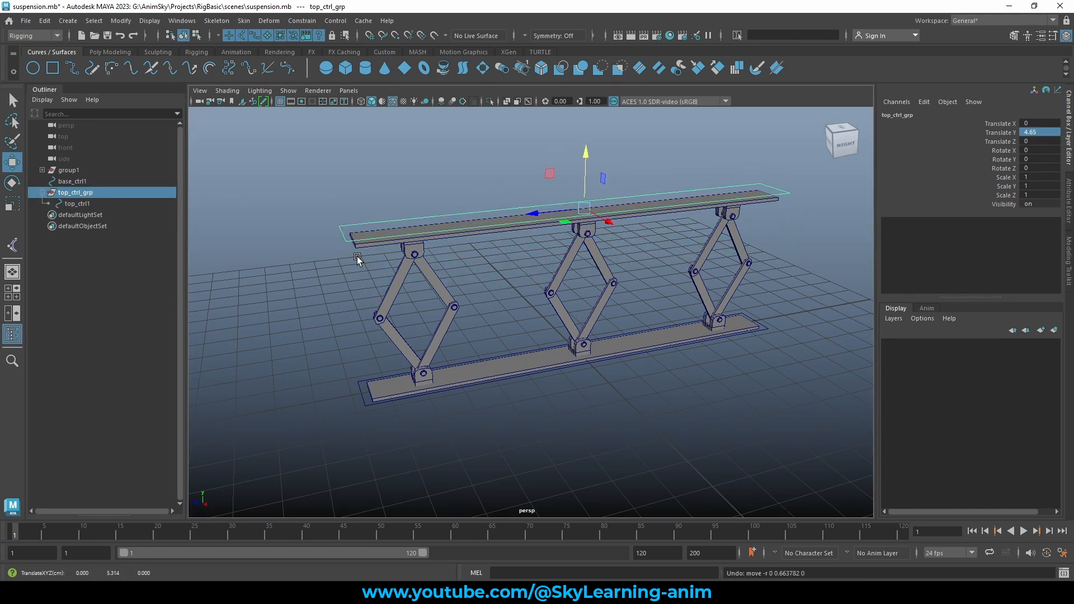
pyautogui.click(76, 204)
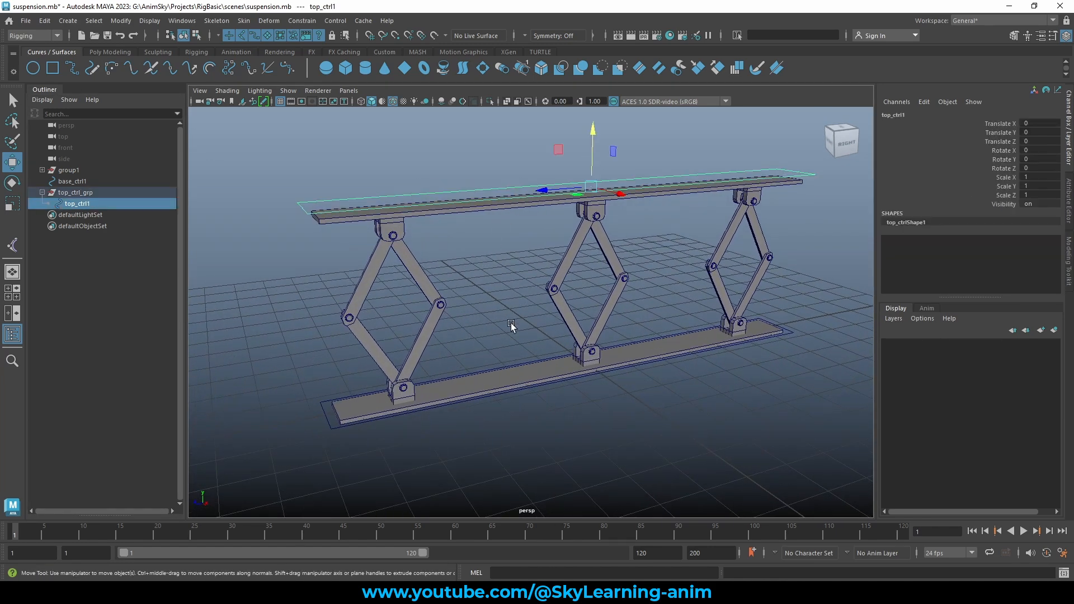
pyautogui.click(478, 269)
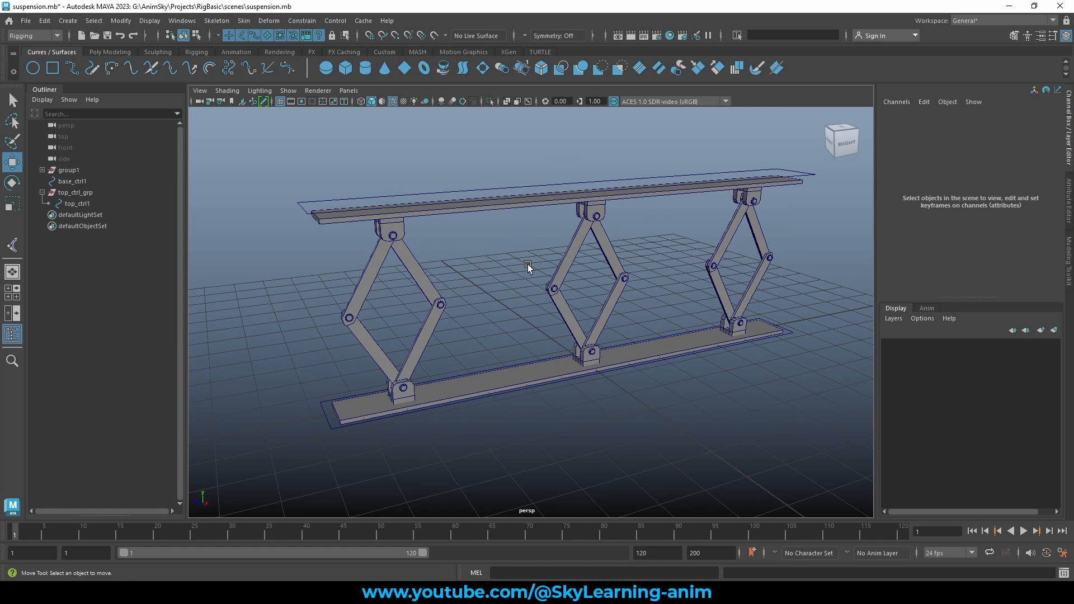
# Create a root joint in the side view, centred on the lower pivot pin of the middle scissor unit
pyautogui.keyDown('alt'); pyautogui.moveTo(529, 269); pyautogui.dragTo(503, 268); pyautogui.keyUp('alt')
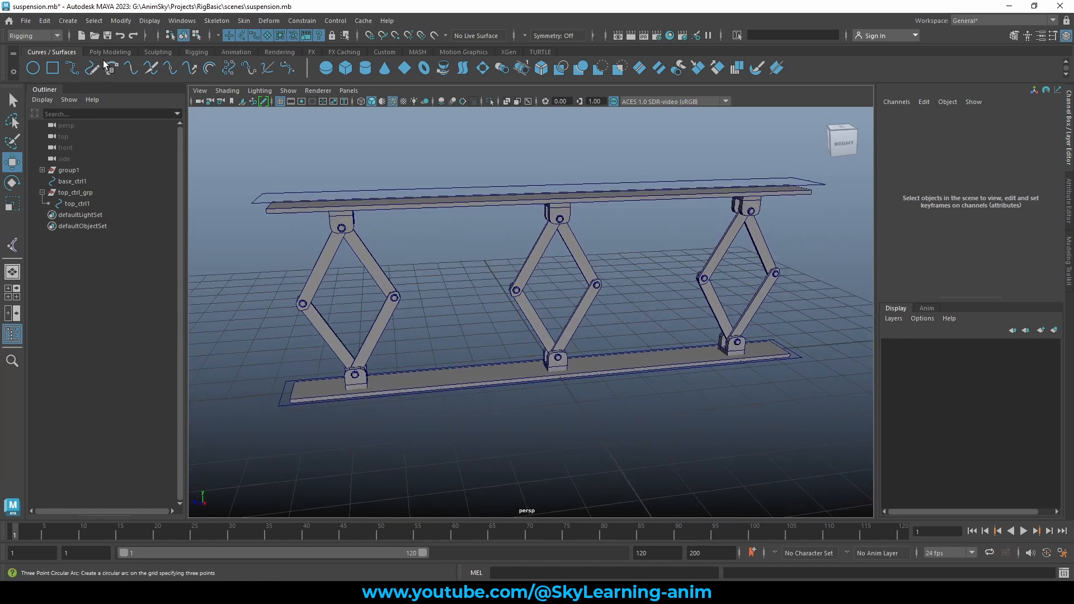
pyautogui.click(196, 52)
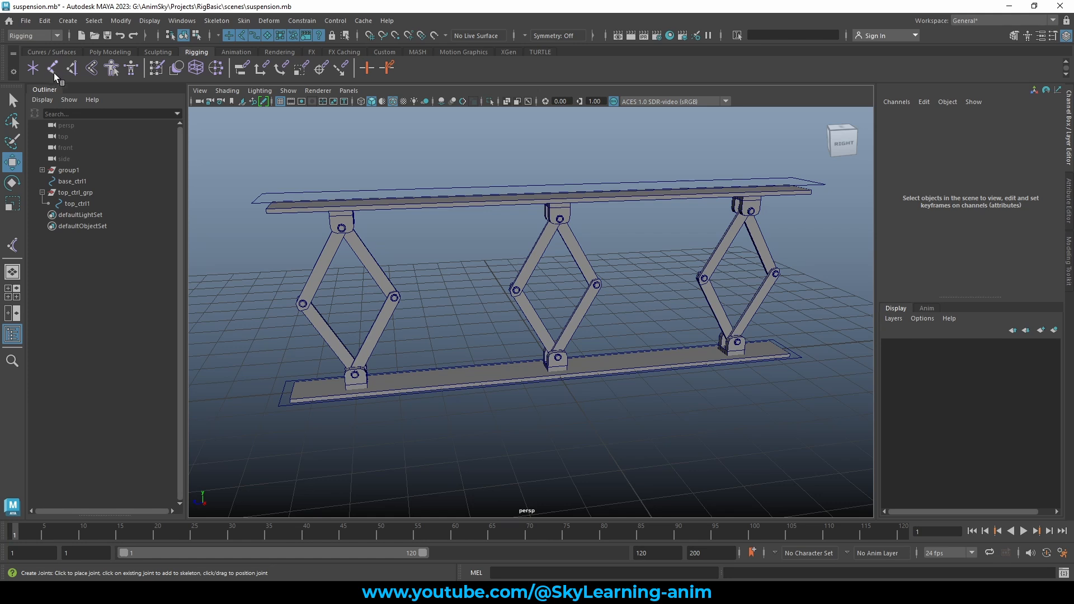
pyautogui.click(217, 21)
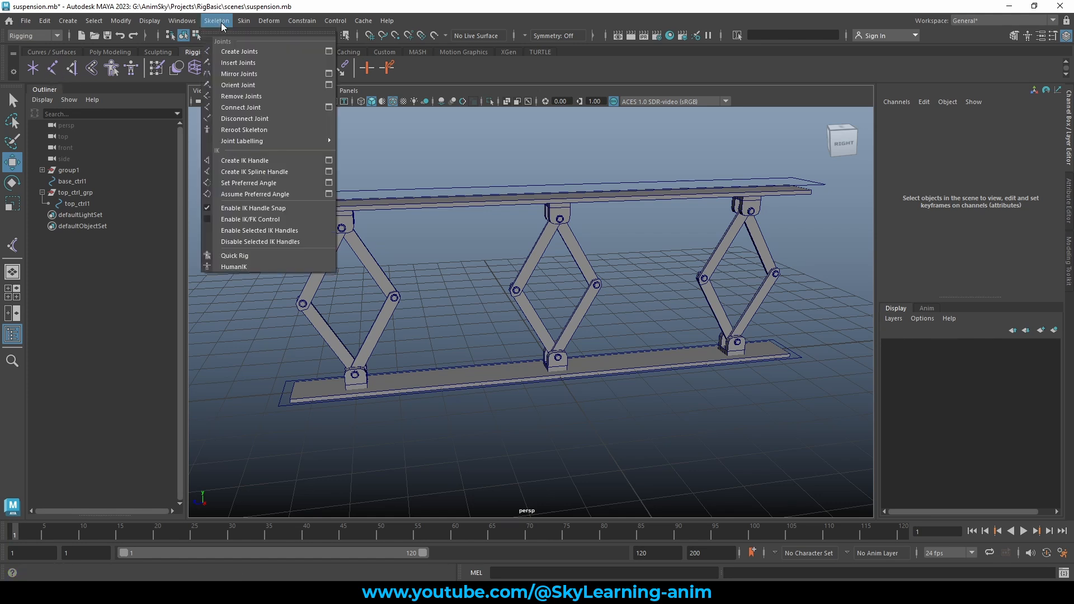
pyautogui.click(248, 52)
pyautogui.keyDown('alt'); pyautogui.moveTo(506, 257); pyautogui.dragTo(494, 254); pyautogui.keyUp('alt')
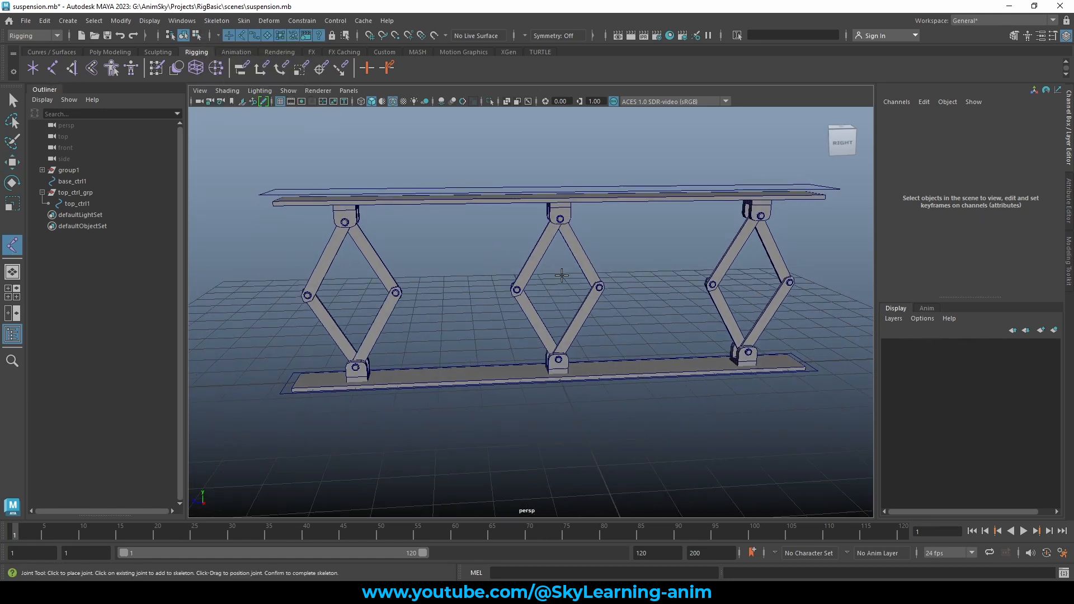
pyautogui.press('space')
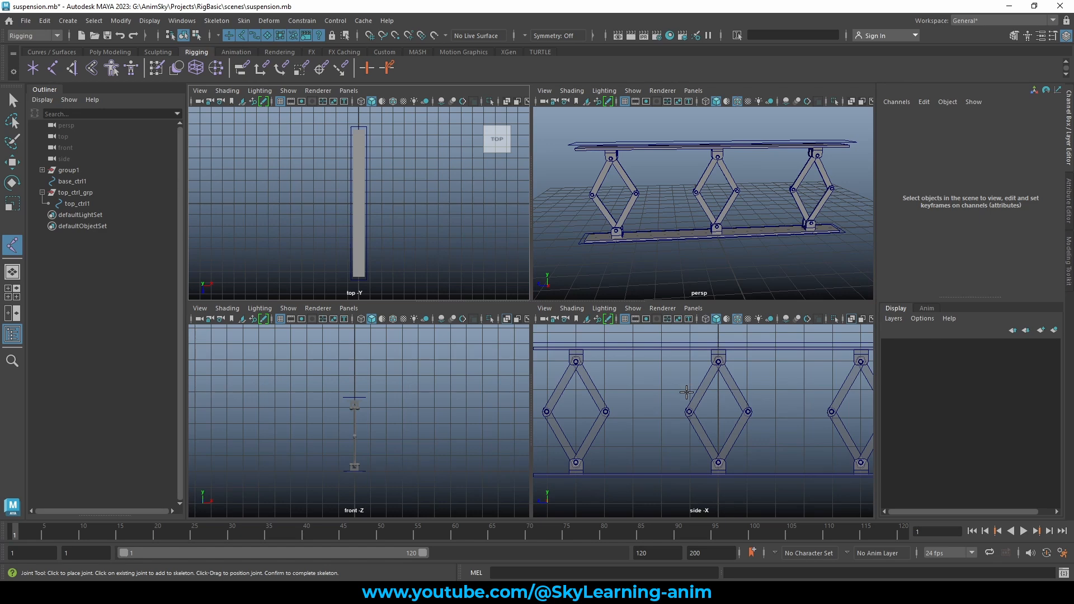
pyautogui.press('space')
pyautogui.keyDown('alt'); pyautogui.moveTo(420, 264); pyautogui.dragTo(403, 287, button='middle'); pyautogui.keyUp('alt')
pyautogui.scroll(2, 564, 260)
pyautogui.scroll(1, 564, 261)
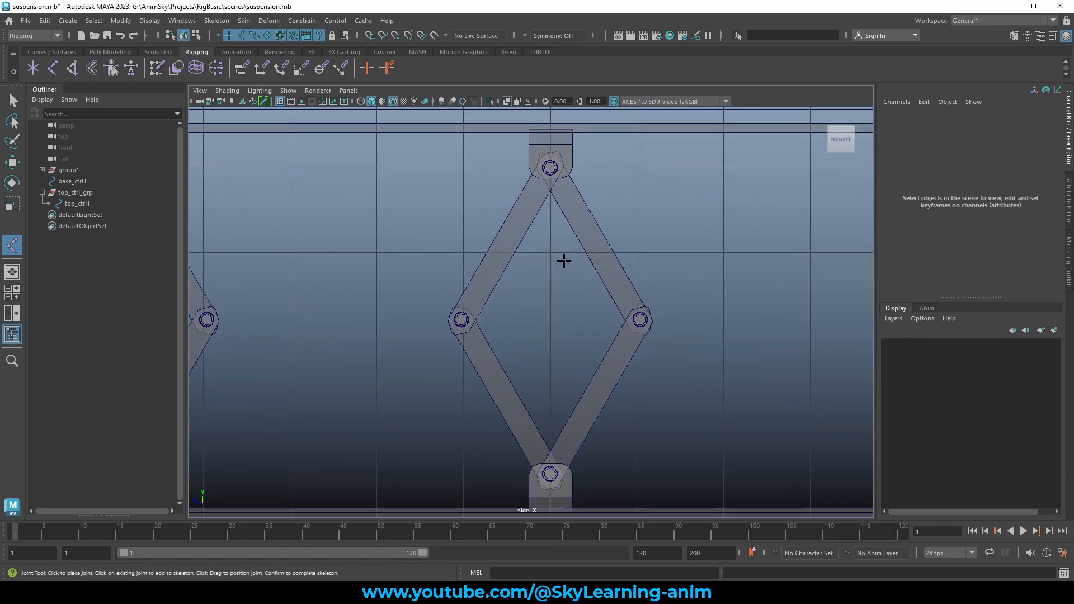
pyautogui.keyDown('alt'); pyautogui.moveTo(580, 271); pyautogui.dragTo(558, 89, button='middle'); pyautogui.keyUp('alt')
pyautogui.scroll(2, 556, 280)
pyautogui.scroll(7, 578, 297)
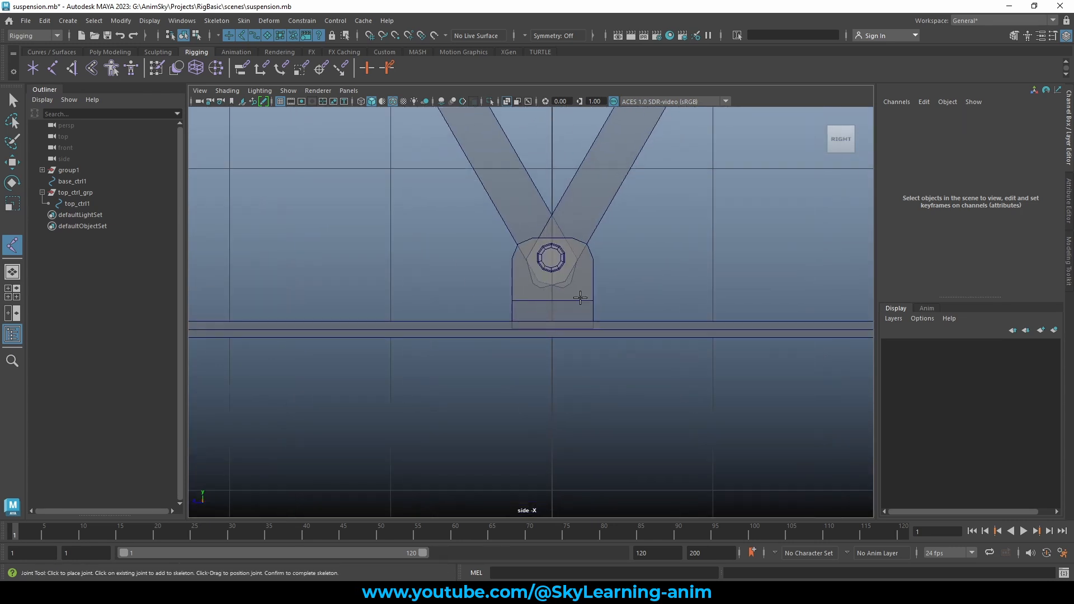
pyautogui.keyDown('alt'); pyautogui.moveTo(596, 360); pyautogui.dragTo(582, 482, button='middle'); pyautogui.keyUp('alt')
pyautogui.scroll(1, 599, 371)
pyautogui.scroll(2, 599, 370)
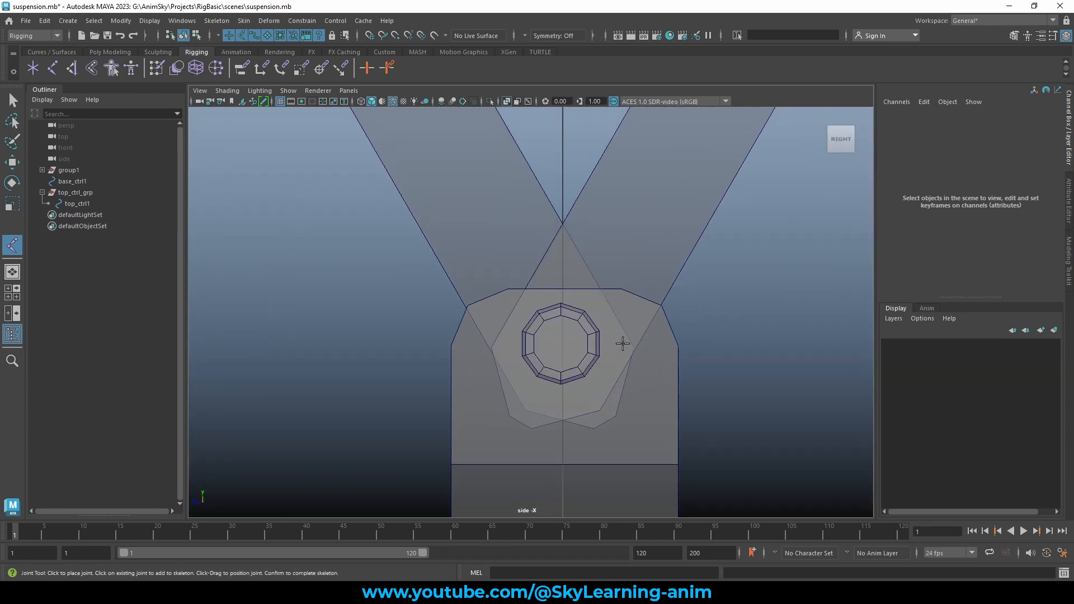
pyautogui.click(560, 343)
pyautogui.moveTo(562, 342); pyautogui.dragTo(561, 343)
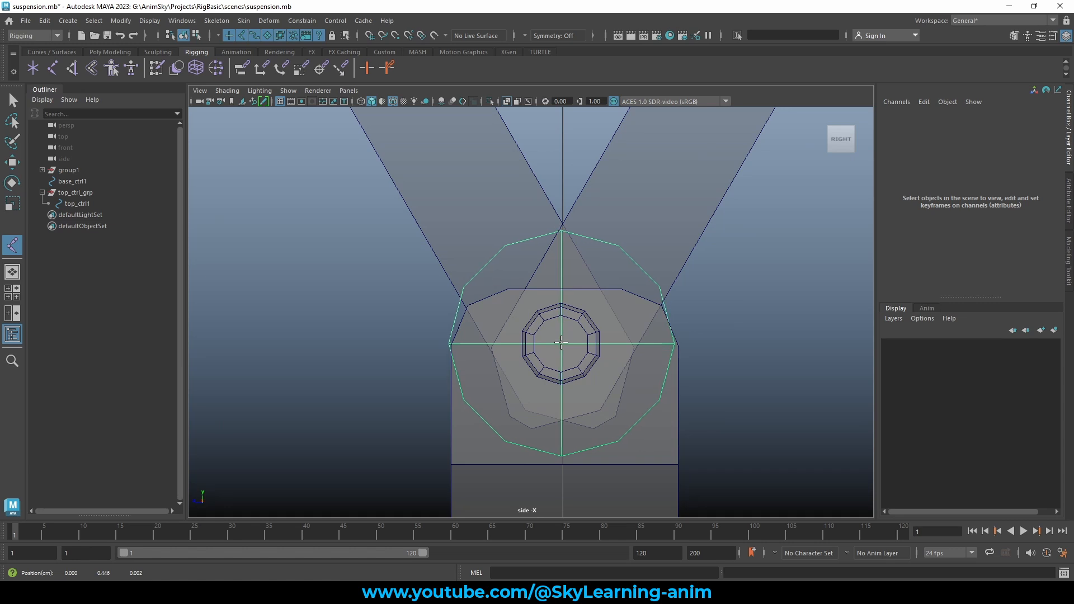
pyautogui.press('Return')
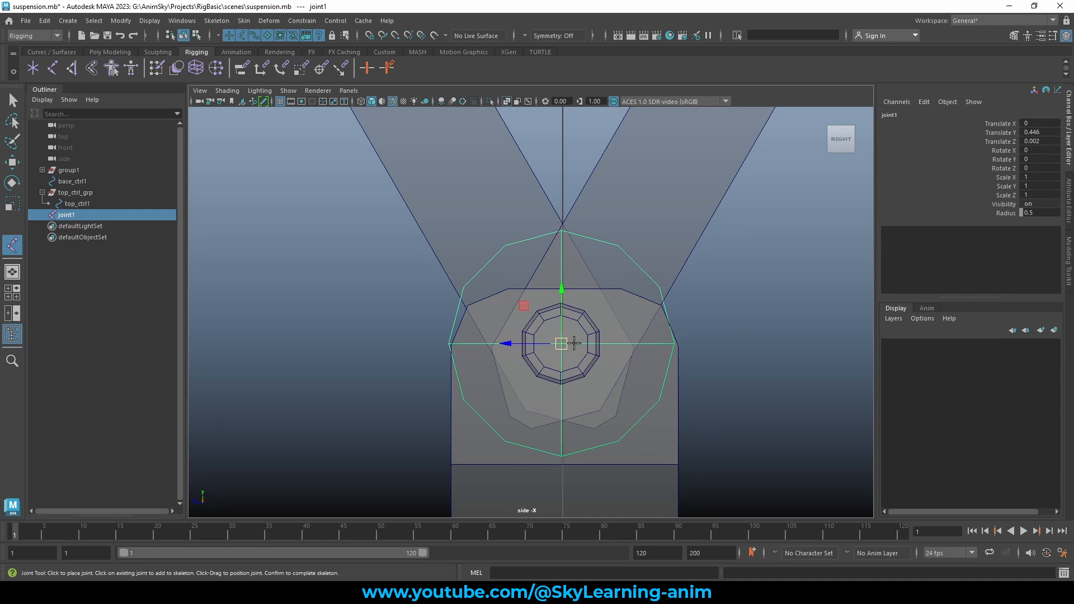
# Add a child joint to the root joint, centred on the left elbow pin of the middle scissor unit
pyautogui.scroll(-8, 645, 384)
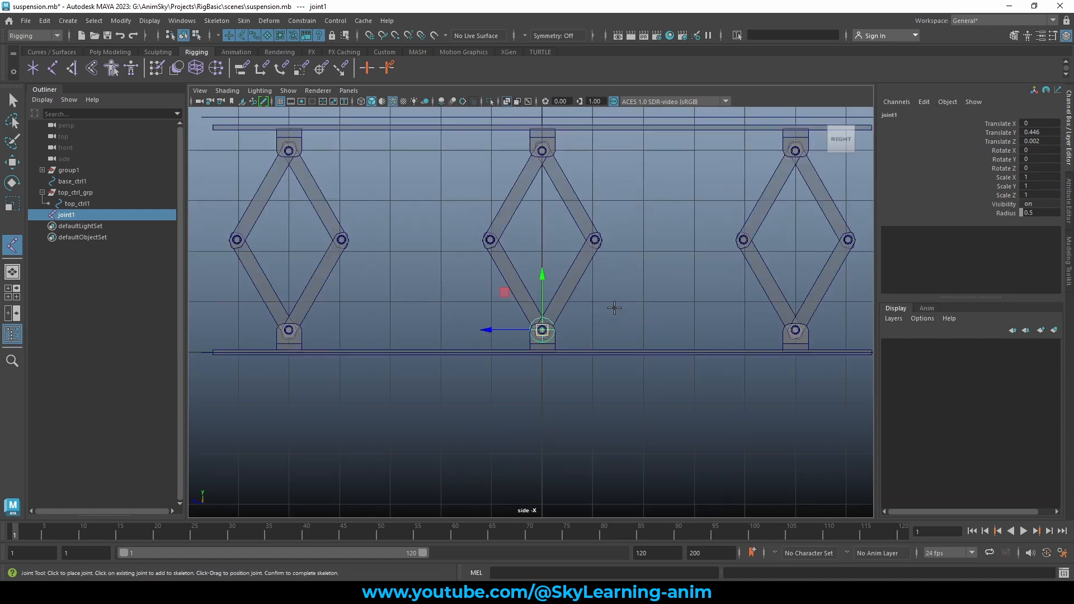
pyautogui.scroll(3, 561, 283)
pyautogui.scroll(10, 537, 291)
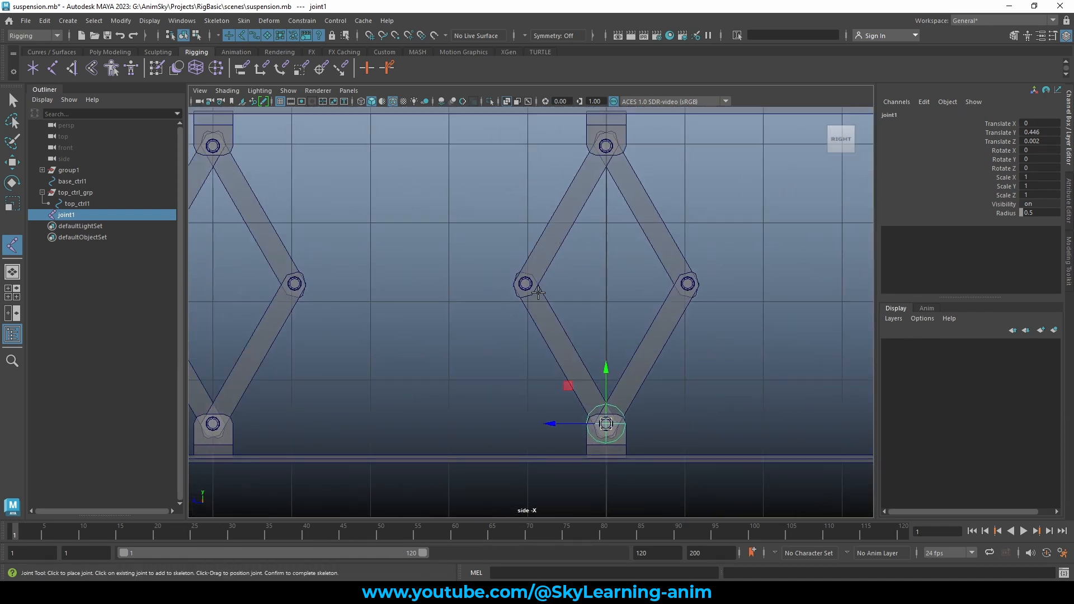
pyautogui.keyDown('alt'); pyautogui.moveTo(614, 250); pyautogui.dragTo(627, 374, button='middle'); pyautogui.keyUp('alt')
pyautogui.scroll(6, 619, 364)
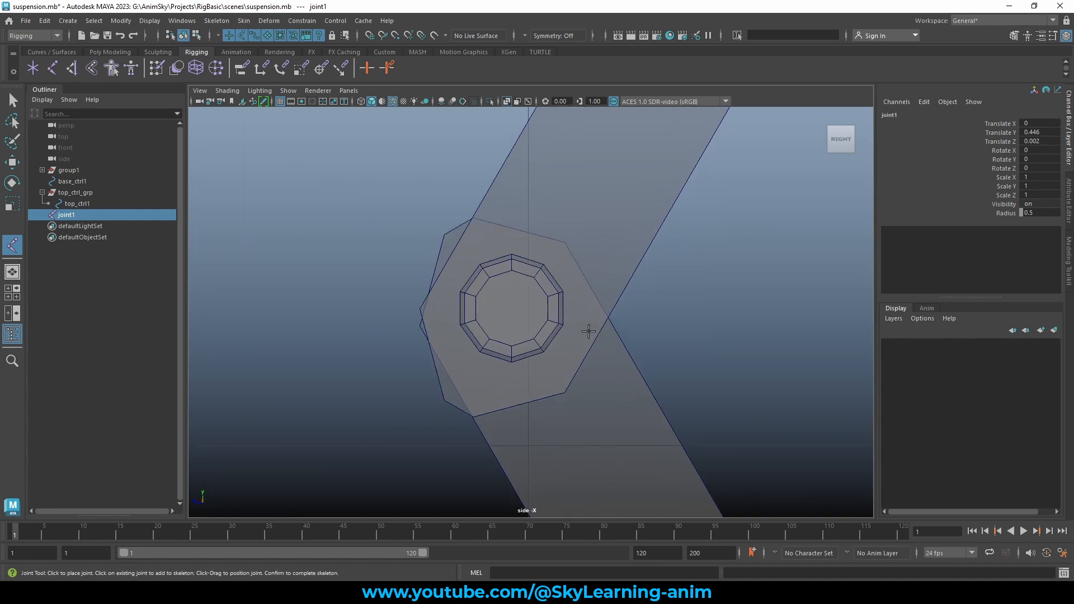
pyautogui.click(507, 307)
# Add the end joint centred on the middle unit's upper pivot pin, finish the chain, and return to the perspective view
pyautogui.scroll(-12, 535, 298)
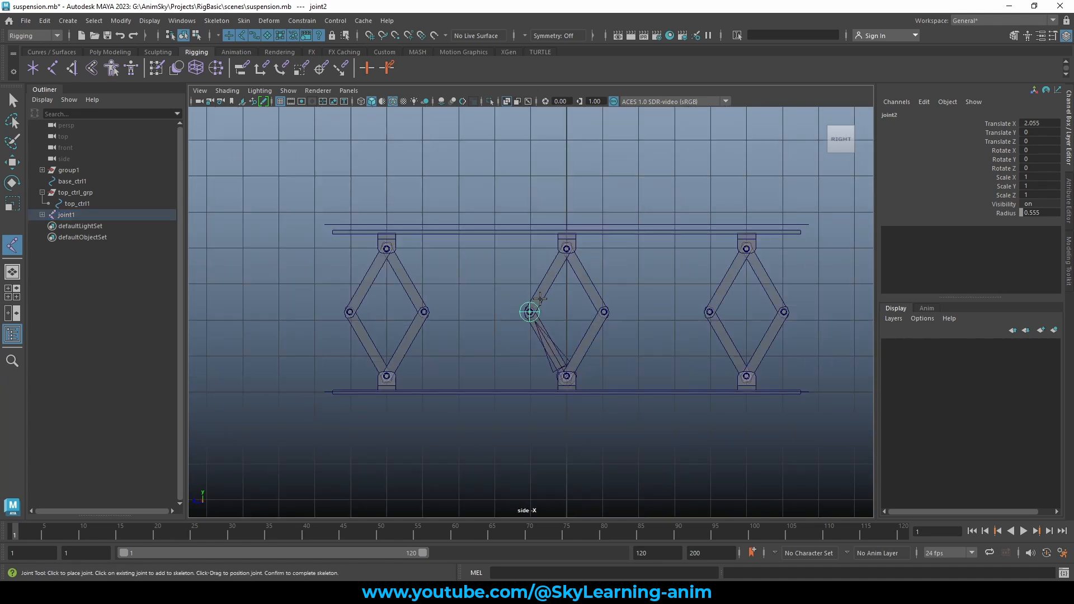
pyautogui.scroll(3, 581, 391)
pyautogui.scroll(3, 594, 405)
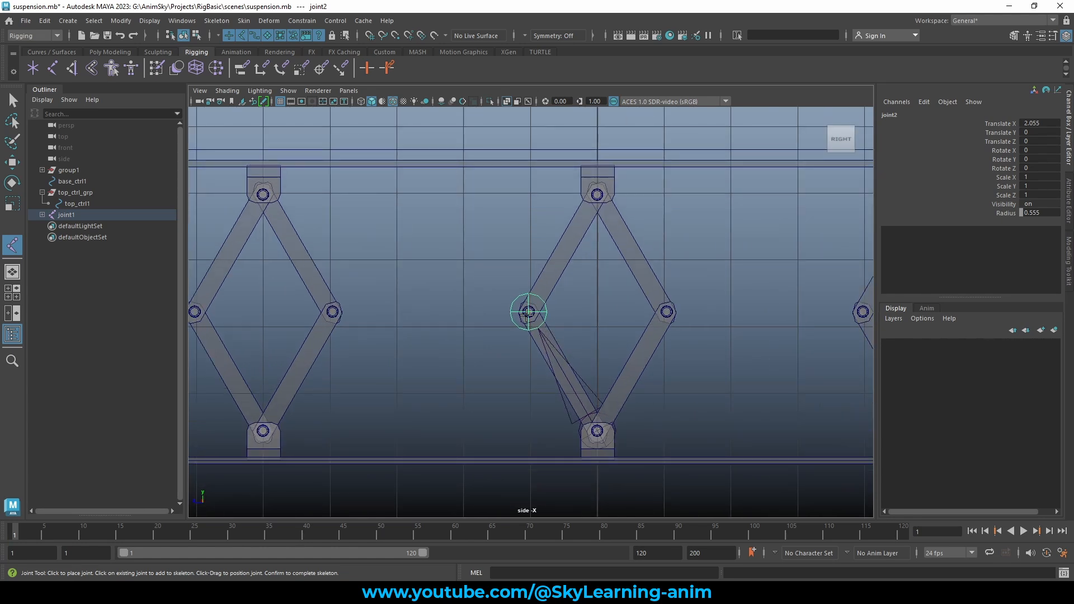
pyautogui.scroll(7, 539, 324)
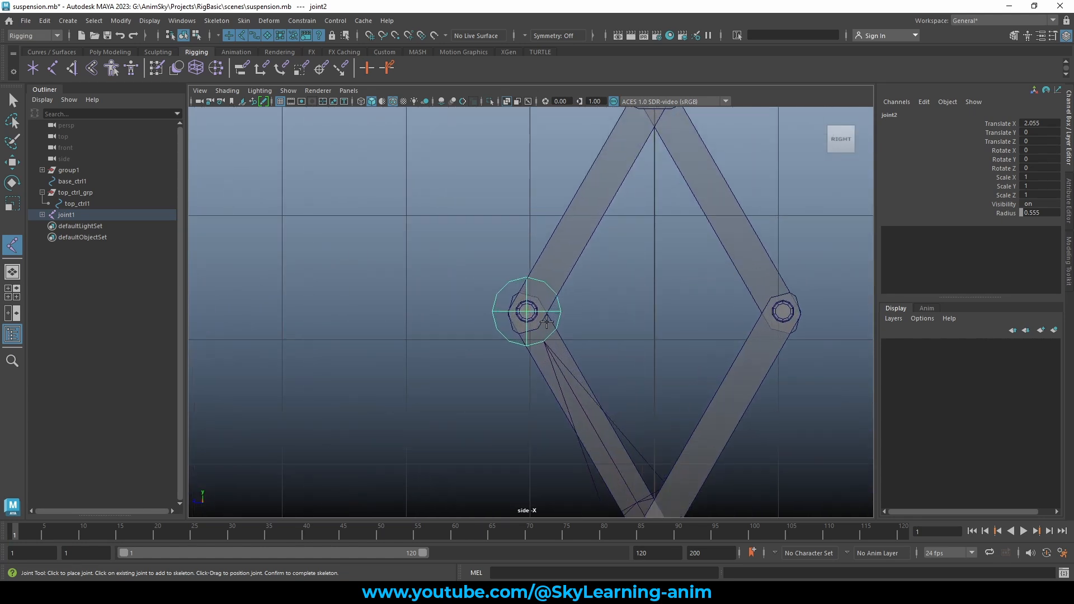
pyautogui.keyDown('alt'); pyautogui.moveTo(578, 354); pyautogui.dragTo(446, 550, button='middle'); pyautogui.keyUp('alt')
pyautogui.scroll(5, 557, 255)
pyautogui.scroll(7, 556, 256)
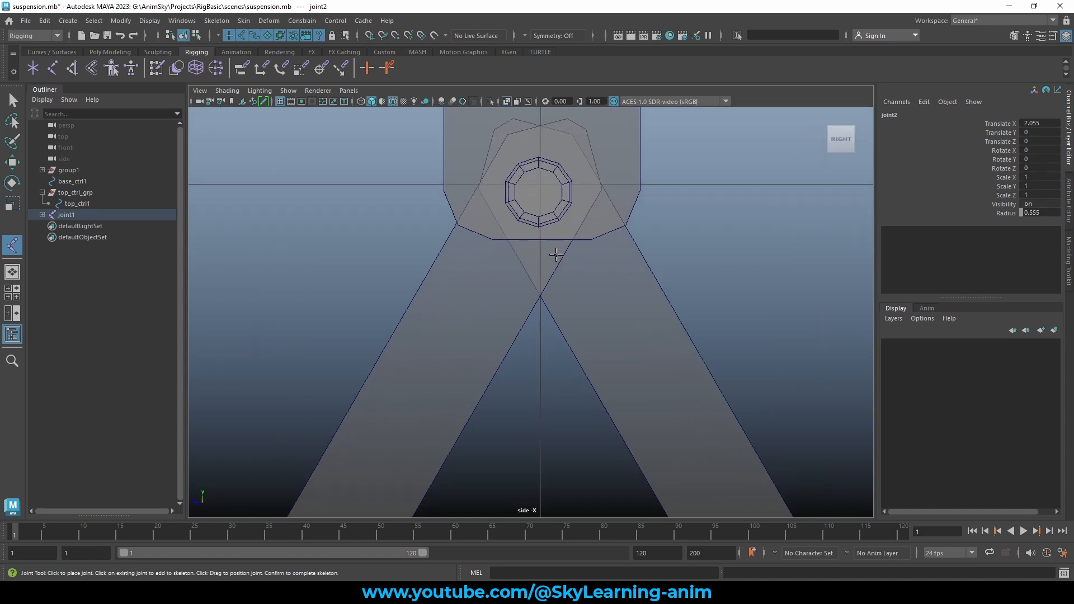
pyautogui.keyDown('alt'); pyautogui.moveTo(576, 266); pyautogui.dragTo(575, 362, button='middle'); pyautogui.keyUp('alt')
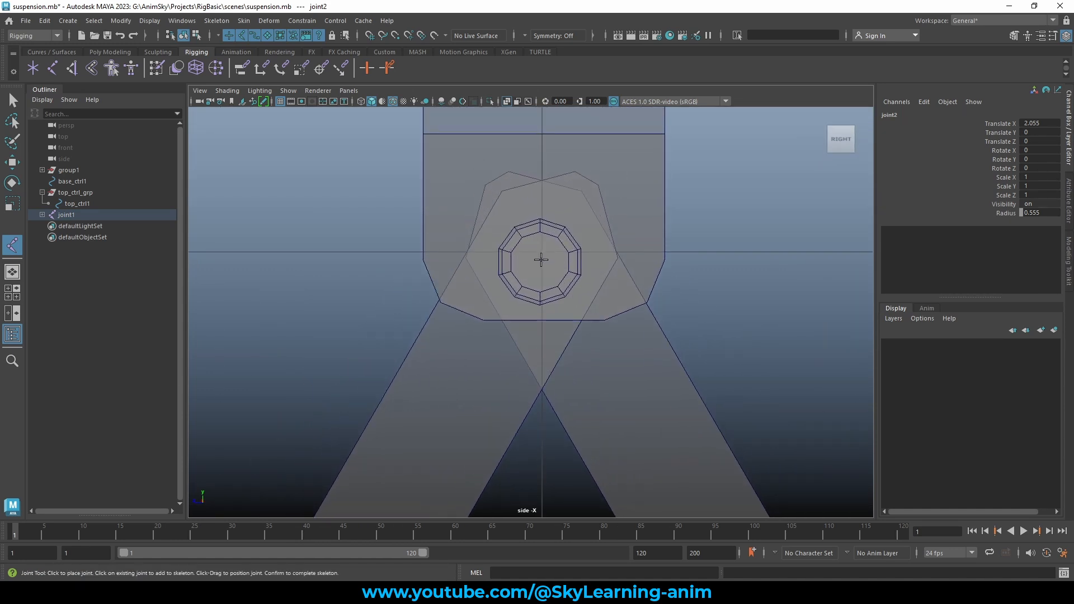
pyautogui.click(541, 260)
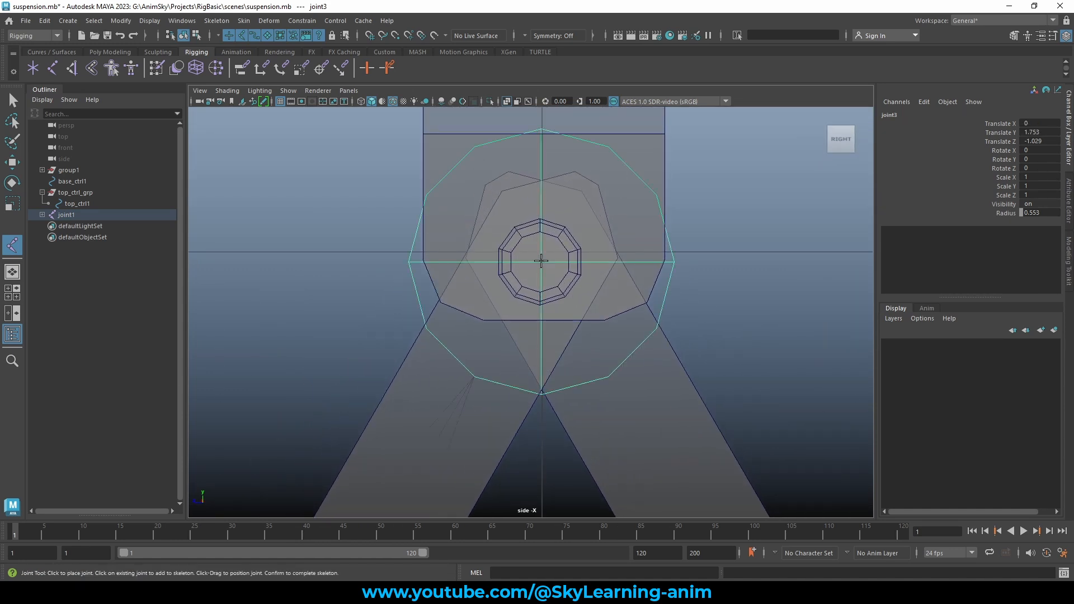
pyautogui.scroll(-10, 607, 297)
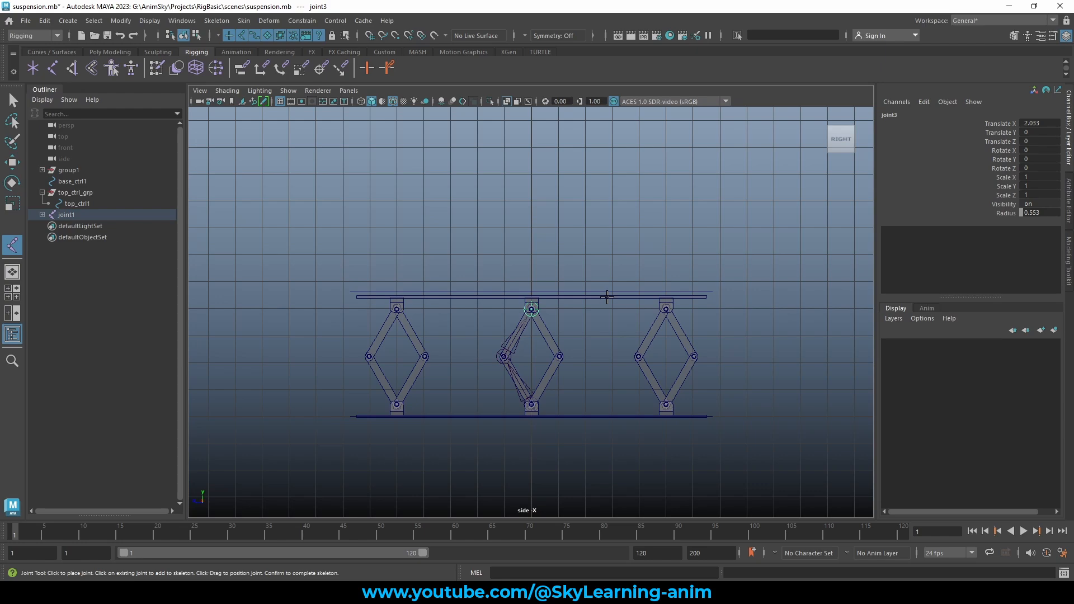
pyautogui.press('Return')
pyautogui.press('w')
pyautogui.press('space')
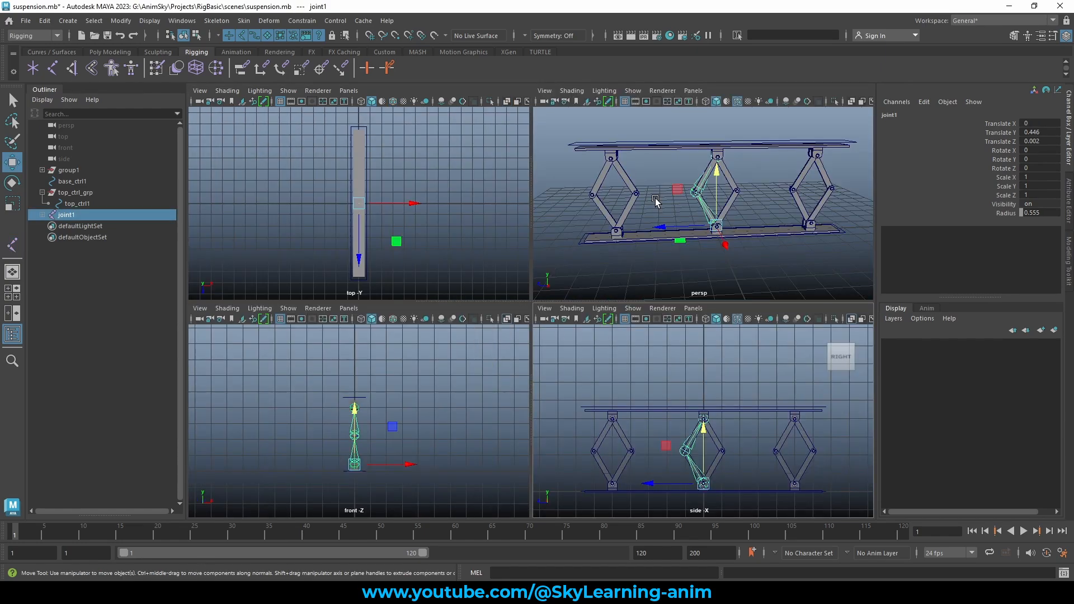
pyautogui.press('space')
pyautogui.moveTo(606, 250)
pyautogui.keyDown('alt'); pyautogui.mouseDown()
pyautogui.moveTo(741, 250)
pyautogui.moveTo(626, 247)
pyautogui.moveTo(592, 260)
pyautogui.moveTo(612, 263)
pyautogui.mouseUp(); pyautogui.keyUp('alt')
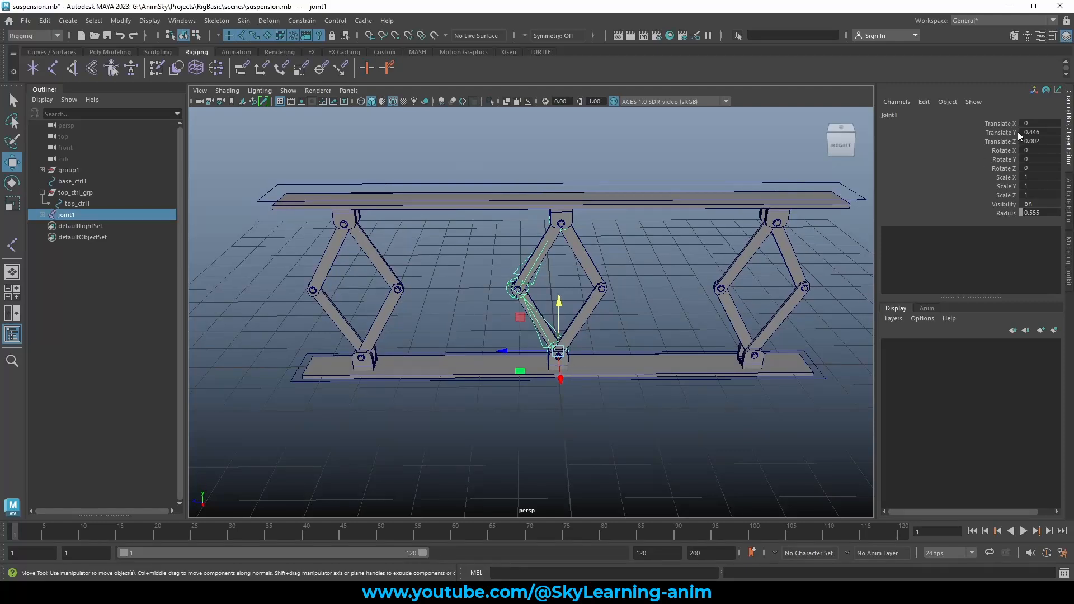
# Try shifting the joint chain along Translate X and undo the change, keeping joint1 selected
pyautogui.click(1002, 123)
pyautogui.moveTo(620, 234); pyautogui.dragTo(639, 298, button='middle')
pyautogui.hotkey('ctrl', 'z')
pyautogui.click(591, 266)
pyautogui.keyDown('alt'); pyautogui.moveTo(591, 266); pyautogui.dragTo(601, 428); pyautogui.keyUp('alt')
pyautogui.click(586, 401)
pyautogui.click(550, 328)
pyautogui.hotkey('ctrl', 'z')
pyautogui.keyDown('alt'); pyautogui.moveTo(585, 324); pyautogui.dragTo(673, 331); pyautogui.keyUp('alt')
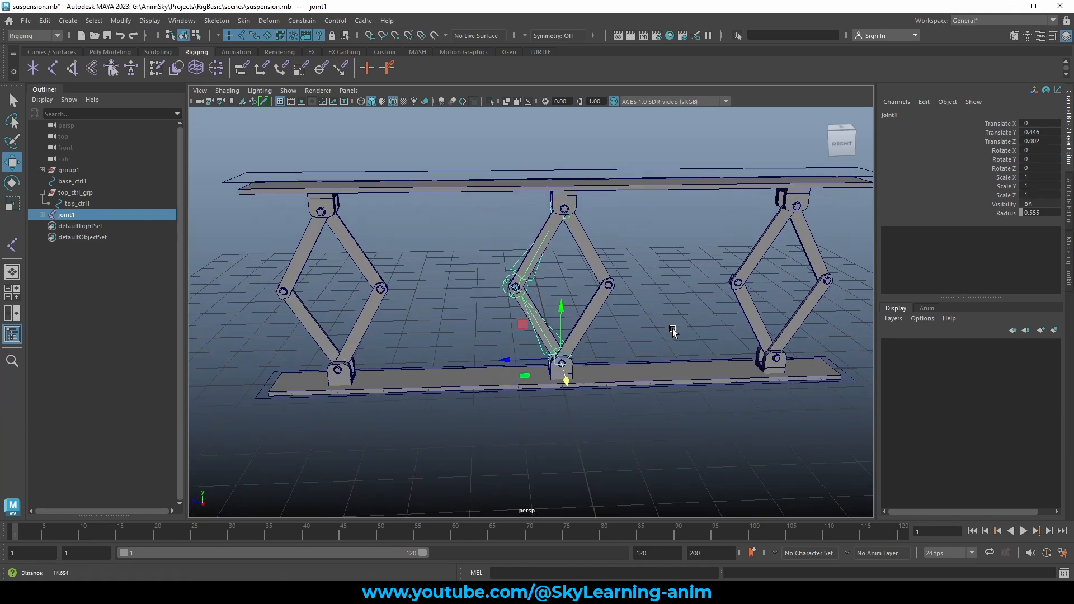
# Select all three joints of the middle unit's chain and reduce their radius to about 0.253
pyautogui.scroll(3, 684, 321)
pyautogui.click(43, 215)
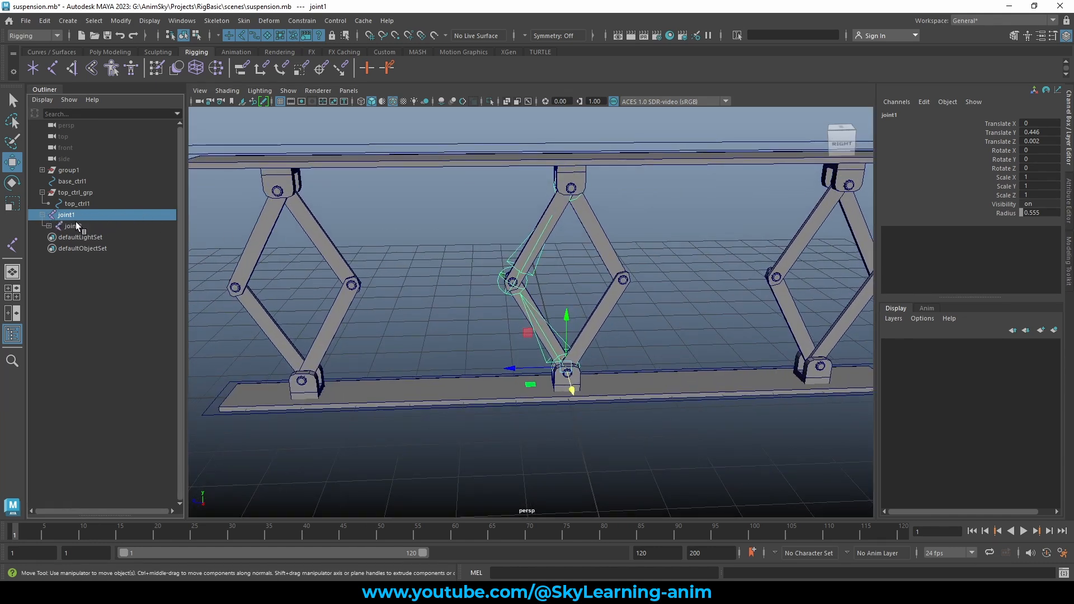
pyautogui.click(48, 226)
pyautogui.keyDown('shift'); pyautogui.click(80, 238); pyautogui.keyUp('shift')
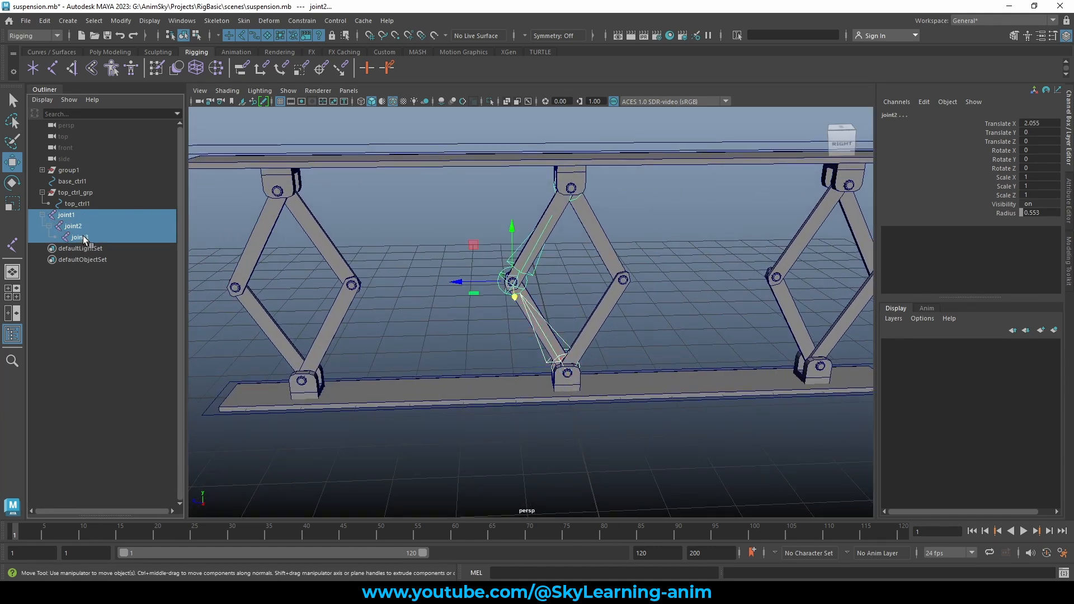
pyautogui.click(1005, 214)
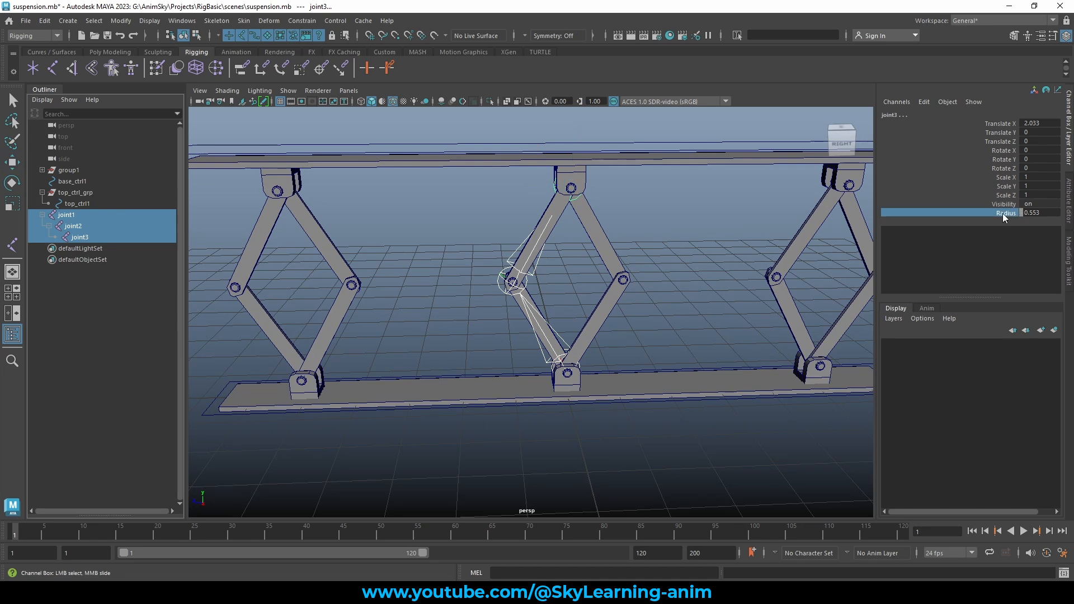
pyautogui.moveTo(743, 213); pyautogui.dragTo(742, 212, button='middle')
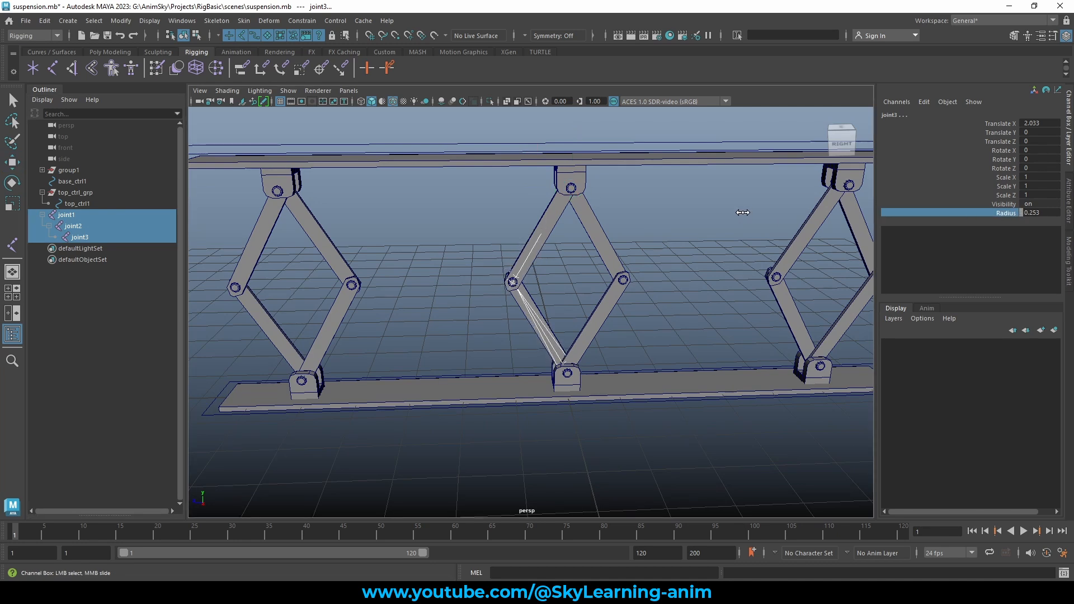
# Turn on X-ray joint display in the perspective view and check the chain against the middle unit's arms
pyautogui.click(528, 101)
pyautogui.click(637, 249)
pyautogui.keyDown('alt'); pyautogui.moveTo(637, 250); pyautogui.dragTo(660, 230); pyautogui.keyUp('alt')
pyautogui.click(554, 213)
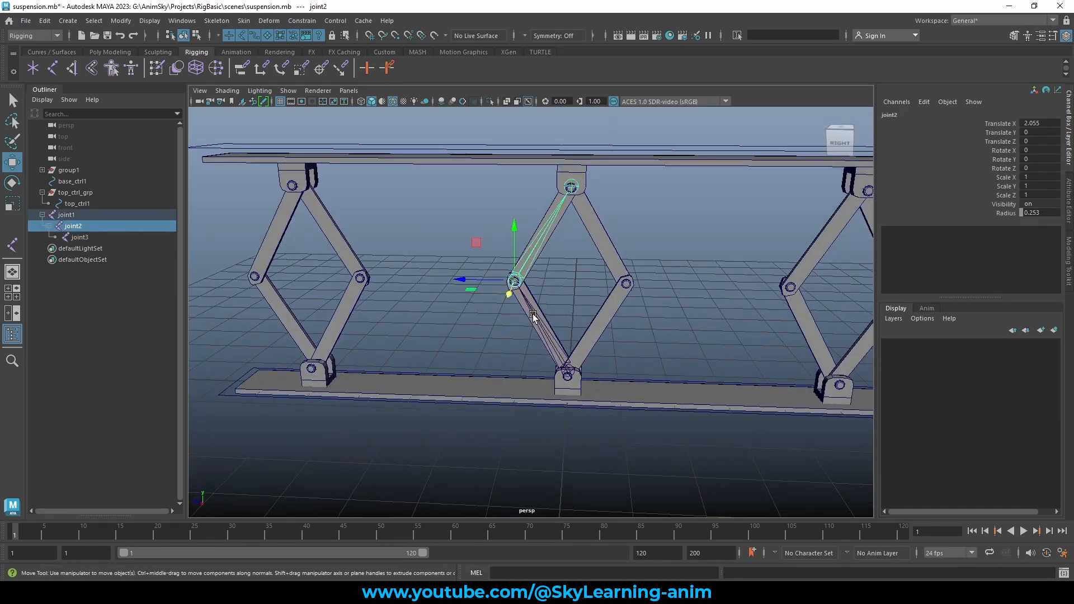
pyautogui.keyDown('alt'); pyautogui.moveTo(550, 297); pyautogui.dragTo(613, 252); pyautogui.keyUp('alt')
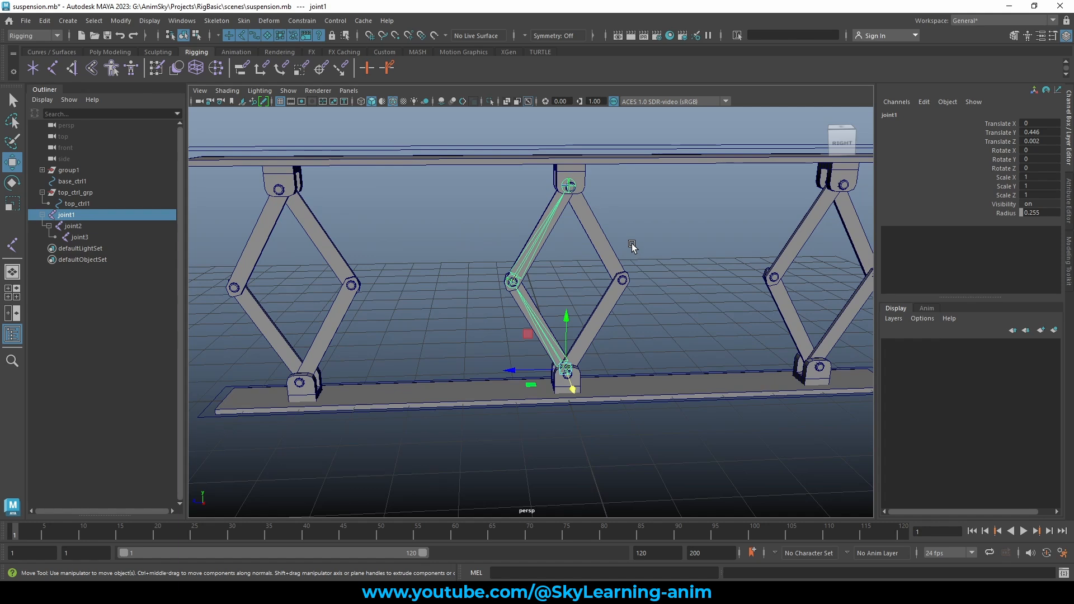
pyautogui.click(594, 245)
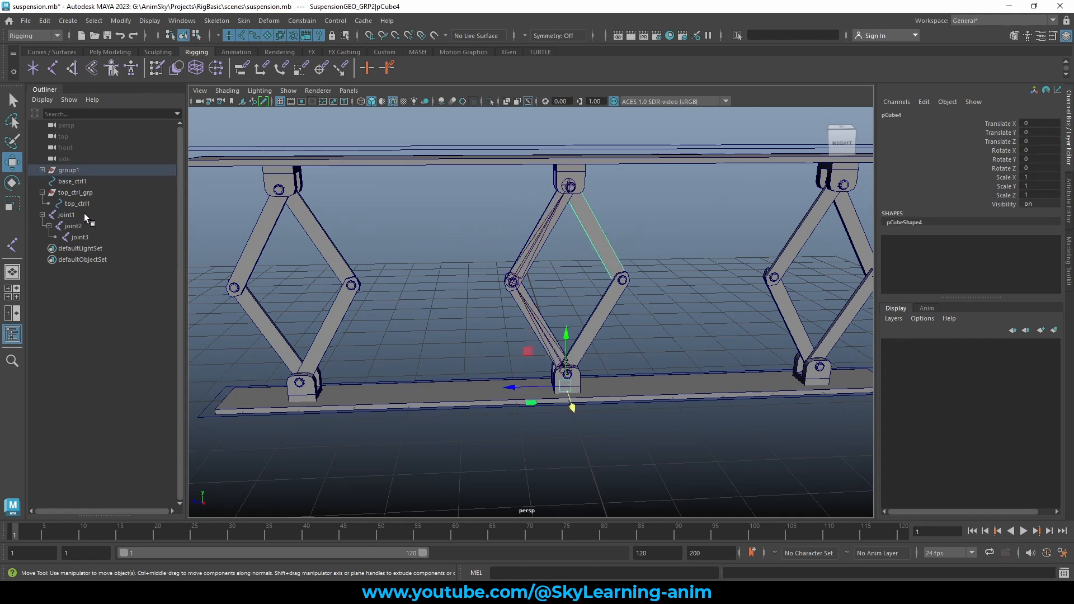
# Rename the root joint C_L_jnt1 and copy its name for reuse
pyautogui.click(66, 215)
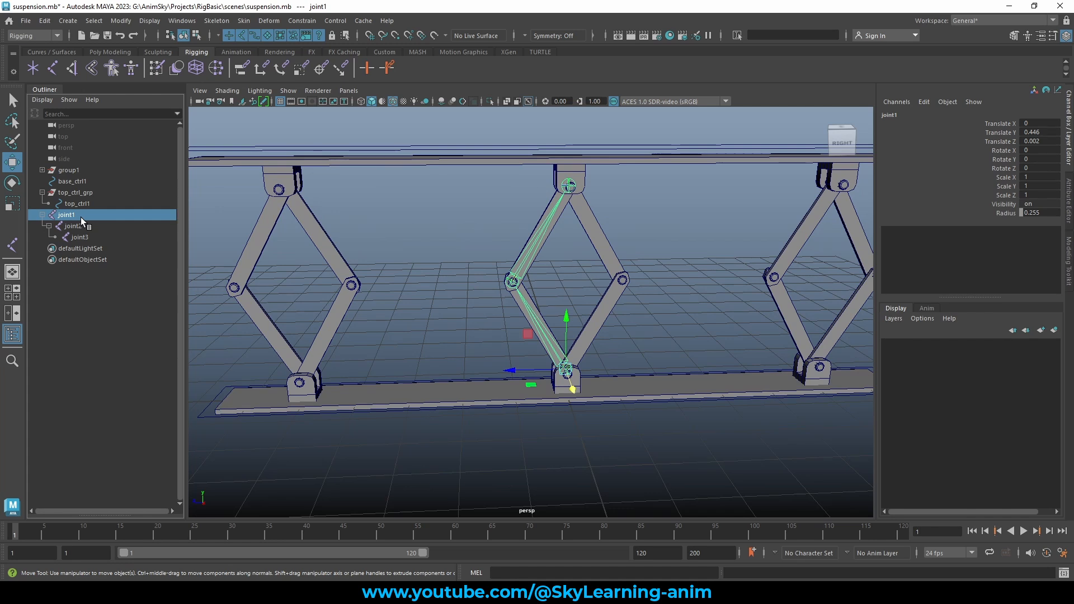
pyautogui.doubleClick(80, 216)
pyautogui.write('d')
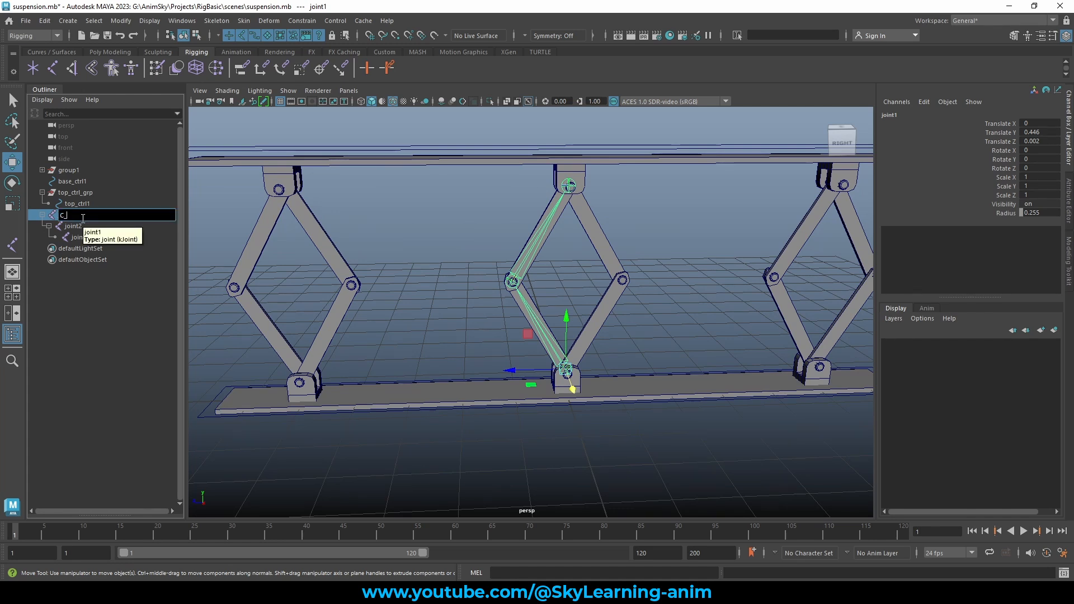
pyautogui.write('_L_jnt1')
pyautogui.doubleClick(103, 219)
pyautogui.hotkey('ctrl', 'c')
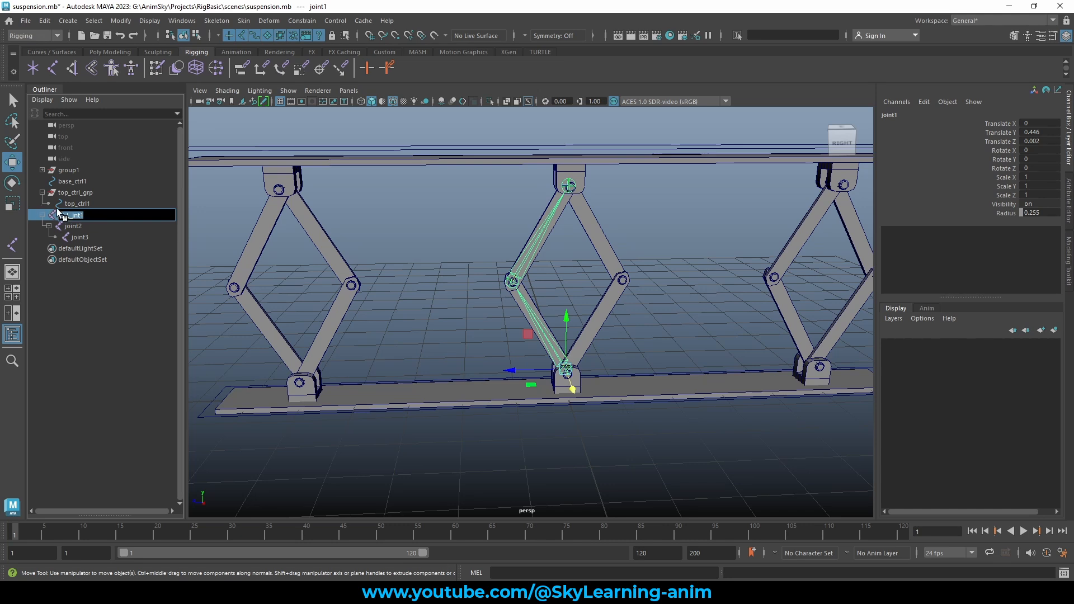
# Rename the middle joint C_L_jnt2 and the end joint C_L_jnt3
pyautogui.click(101, 224)
pyautogui.doubleClick(101, 225)
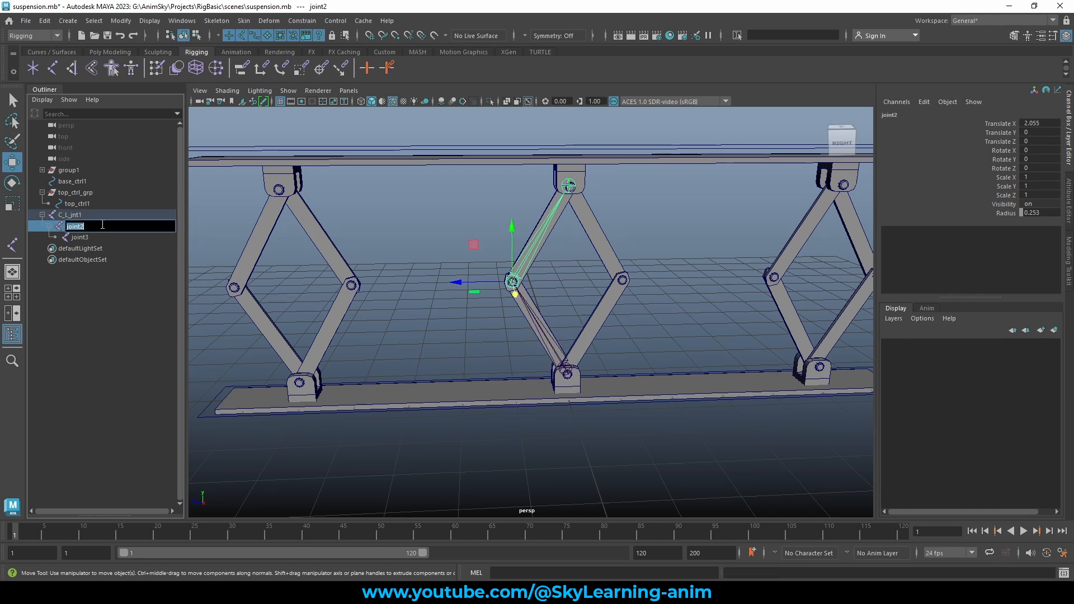
pyautogui.hotkey('ctrl', 'v')
pyautogui.write('2')
pyautogui.click(92, 237)
pyautogui.doubleClick(92, 237)
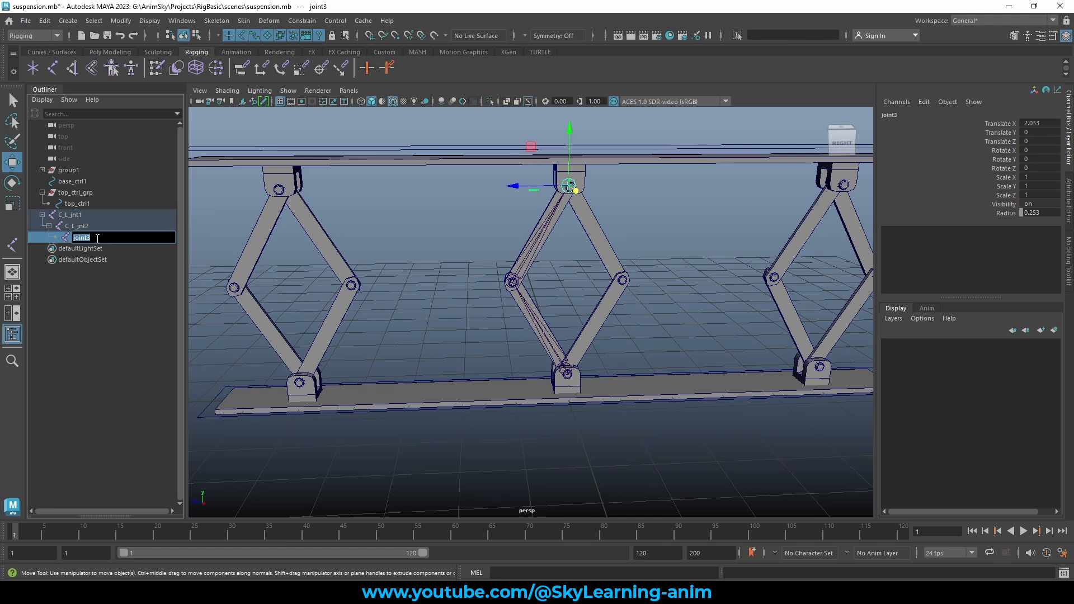
pyautogui.hotkey('ctrl', 'v')
pyautogui.write('3')
pyautogui.press('Return')
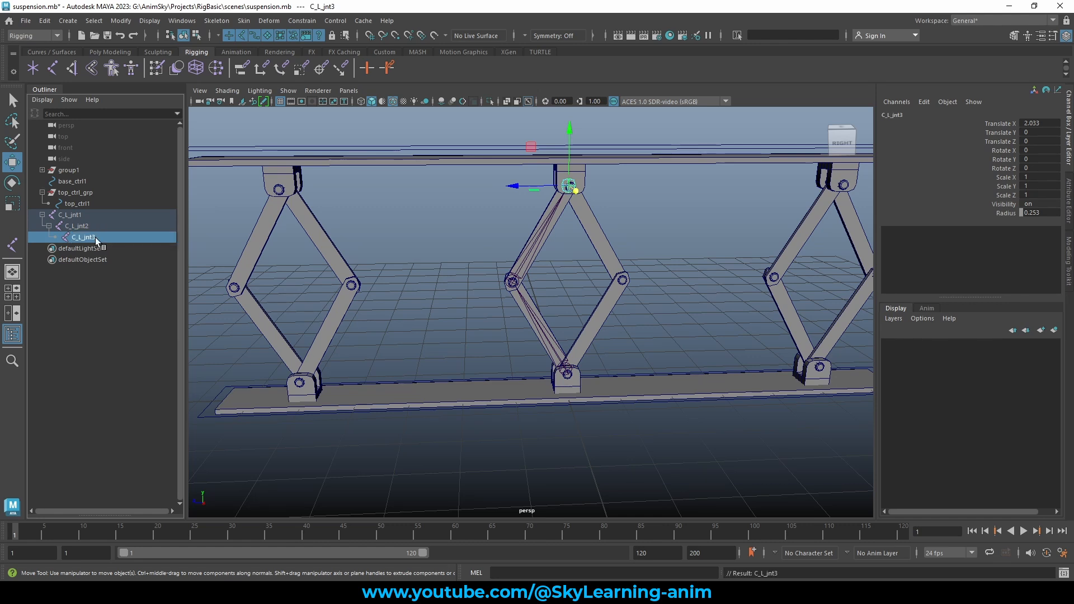
# Compare the C_L_jnt1 chain on the middle scissor unit with the matching arms of the neighbouring unit, keeping C_L_jnt1 selected
pyautogui.click(86, 216)
pyautogui.scroll(-2, 588, 313)
pyautogui.keyDown('alt'); pyautogui.moveTo(587, 312); pyautogui.dragTo(720, 325); pyautogui.keyUp('alt')
pyautogui.scroll(2, 721, 325)
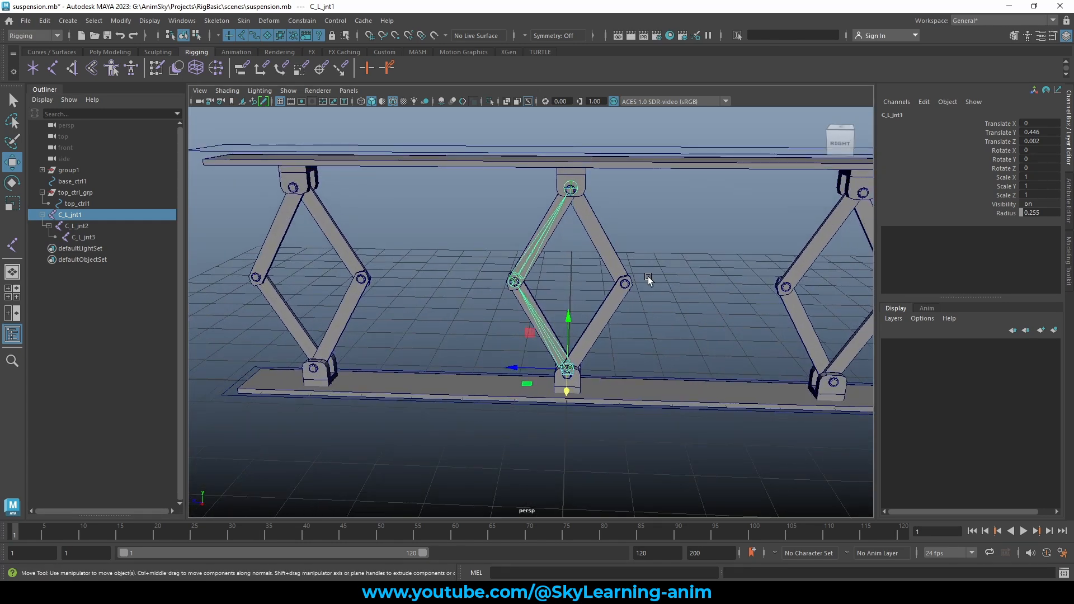
pyautogui.rightClick(666, 241)
pyautogui.keyDown('alt'); pyautogui.moveTo(662, 263); pyautogui.dragTo(632, 292); pyautogui.keyUp('alt')
pyautogui.scroll(-2, 657, 289)
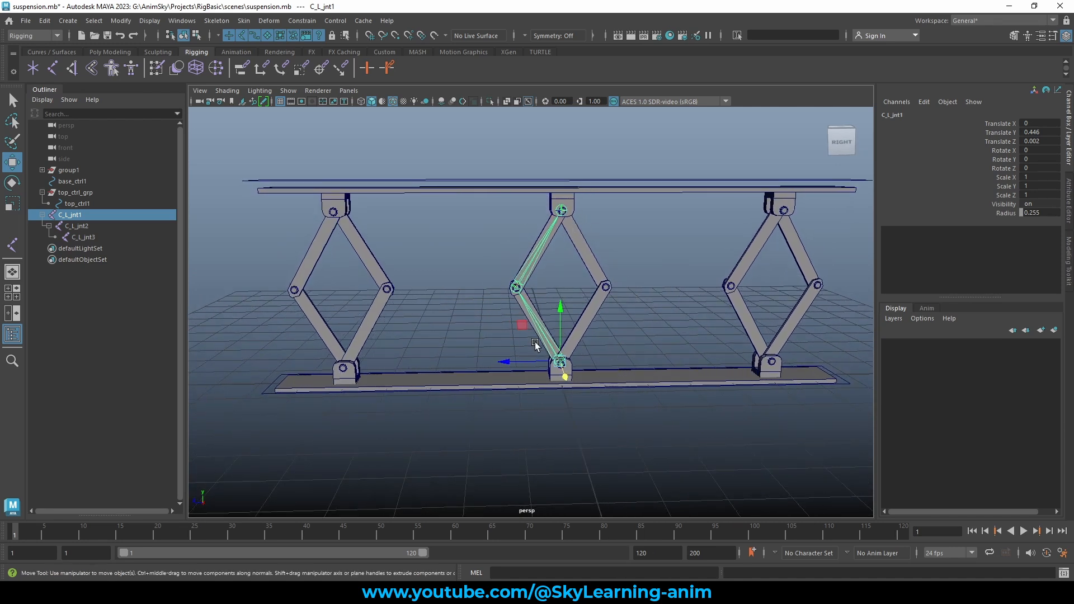
pyautogui.keyDown('alt'); pyautogui.moveTo(603, 318); pyautogui.dragTo(617, 291); pyautogui.keyUp('alt')
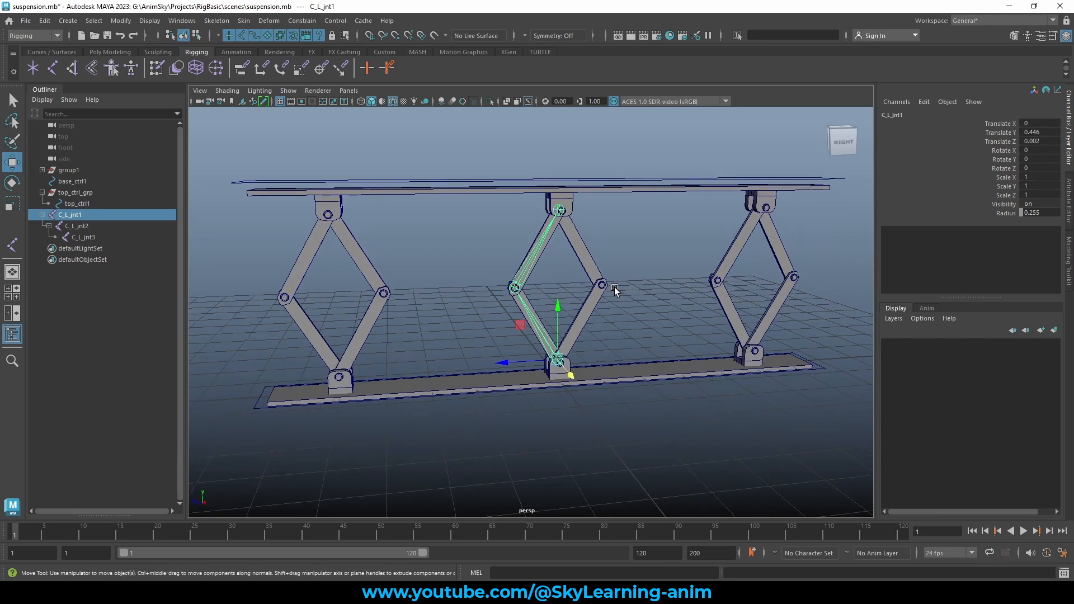
pyautogui.click(310, 250)
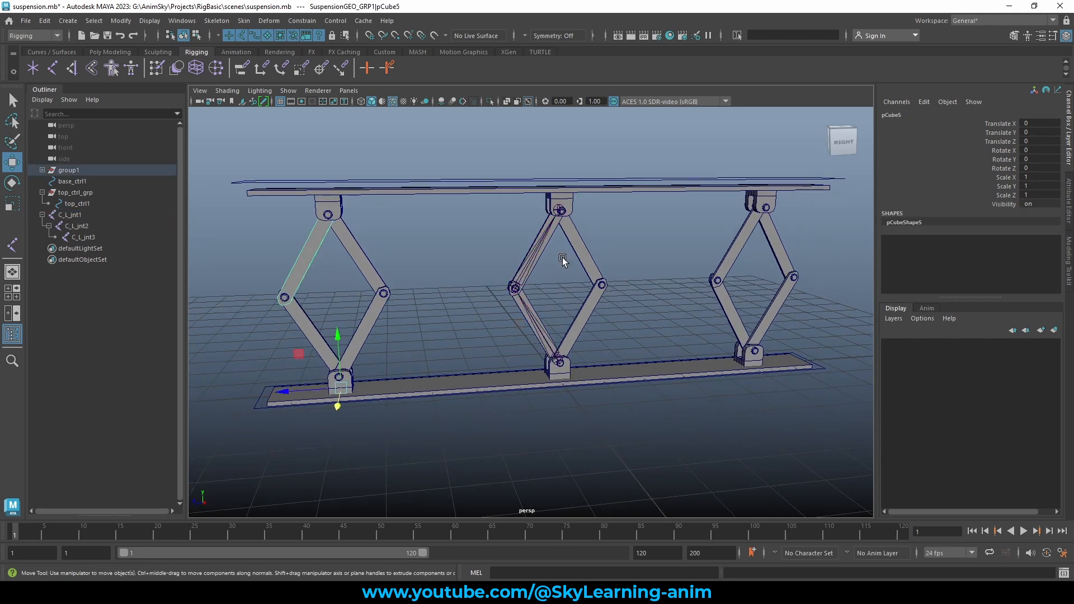
pyautogui.click(528, 262)
pyautogui.click(536, 319)
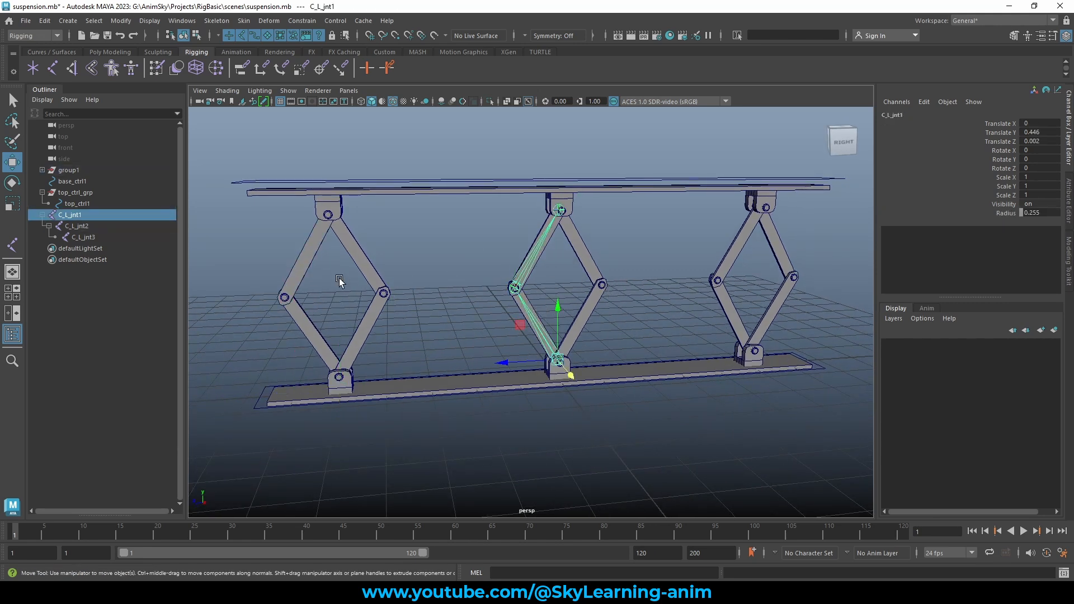
pyautogui.click(313, 263)
pyautogui.keyDown('alt'); pyautogui.moveTo(321, 306); pyautogui.dragTo(522, 305); pyautogui.keyUp('alt')
pyautogui.click(538, 320)
pyautogui.keyDown('alt'); pyautogui.moveTo(611, 321); pyautogui.dragTo(649, 320); pyautogui.keyUp('alt')
pyautogui.scroll(3, 684, 330)
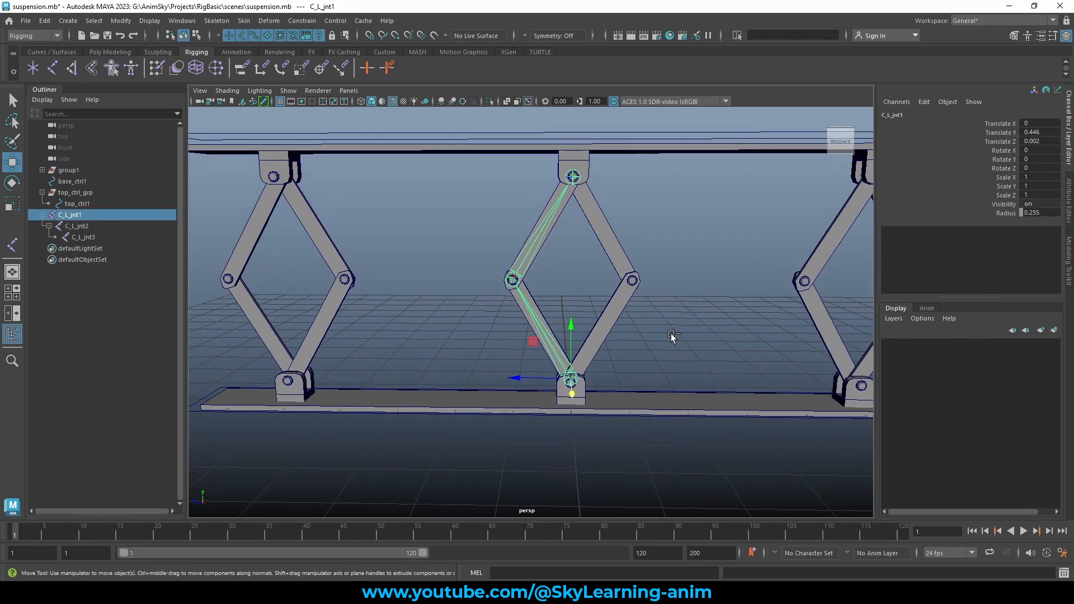
pyautogui.keyDown('alt'); pyautogui.moveTo(679, 335); pyautogui.dragTo(683, 312); pyautogui.keyUp('alt')
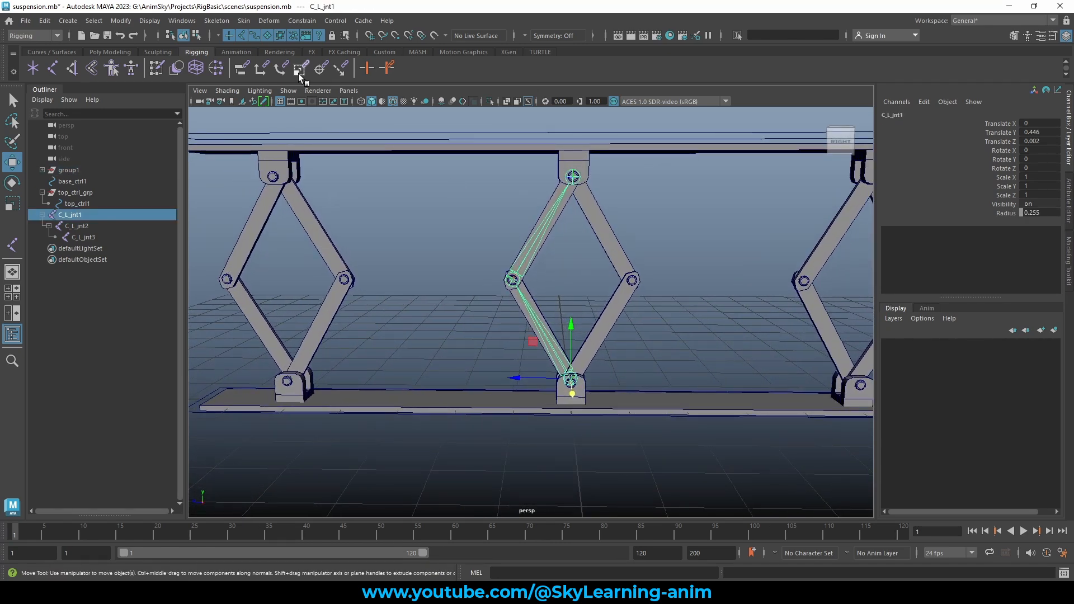
# Open the Mirror Joint options, reset them to defaults, and select the middle unit's two arms opposite the joint chain
pyautogui.click(216, 22)
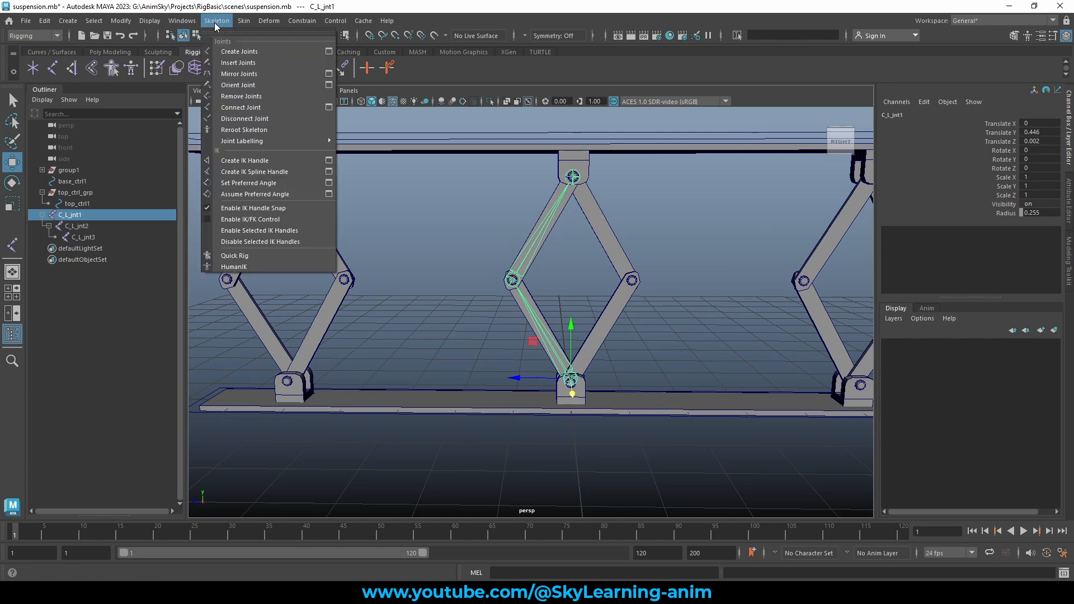
pyautogui.click(329, 73)
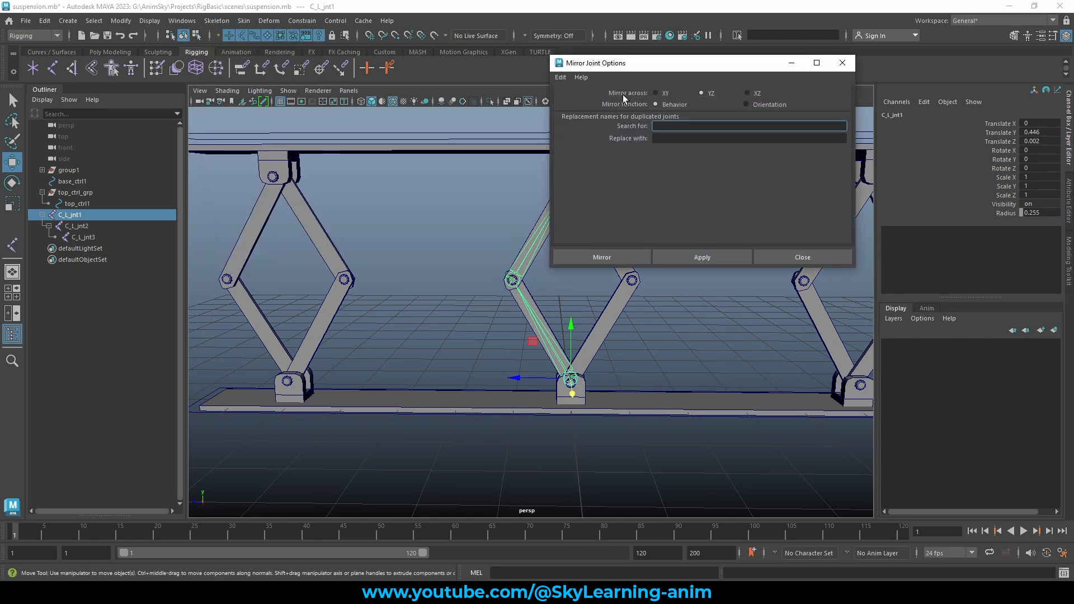
pyautogui.click(561, 77)
pyautogui.click(587, 100)
pyautogui.keyDown('alt'); pyautogui.moveTo(582, 386); pyautogui.dragTo(450, 359); pyautogui.keyUp('alt')
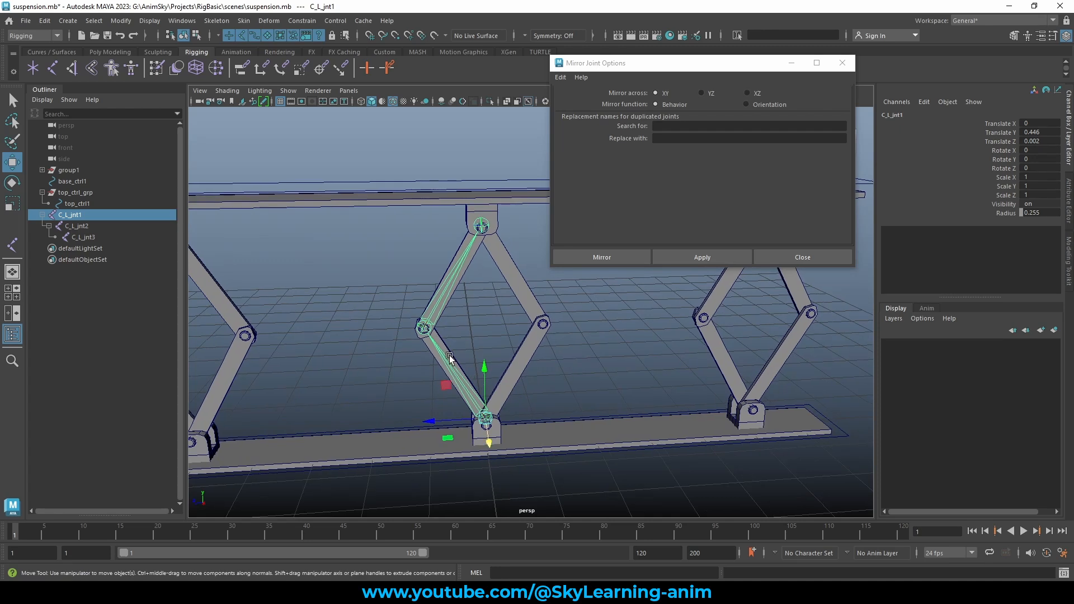
pyautogui.click(501, 262)
pyautogui.keyDown('shift'); pyautogui.click(533, 343); pyautogui.keyUp('shift')
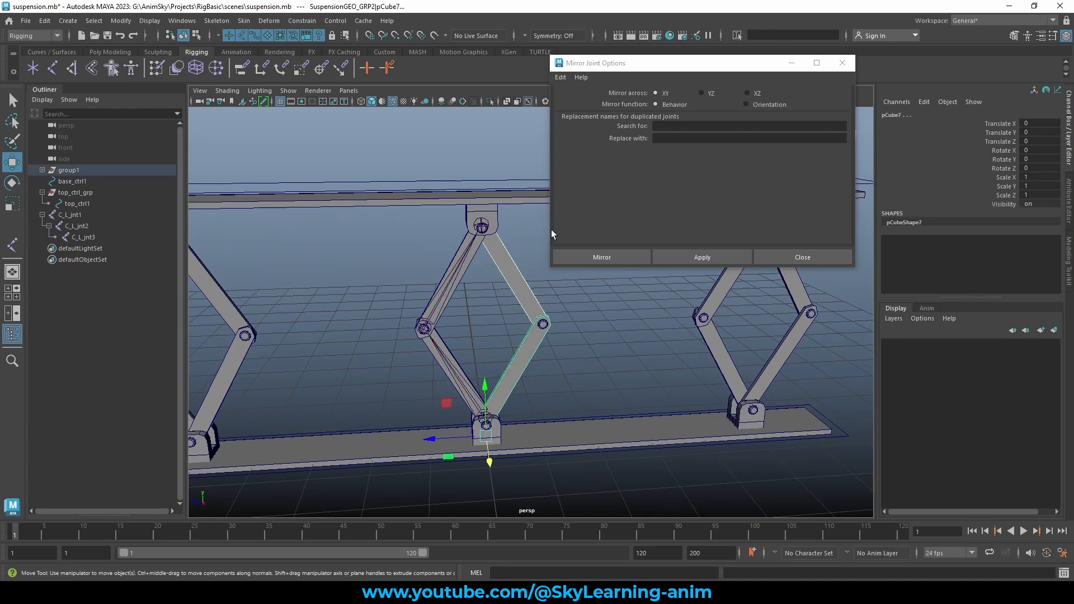
pyautogui.keyDown('alt'); pyautogui.moveTo(521, 393); pyautogui.dragTo(525, 391); pyautogui.keyUp('alt')
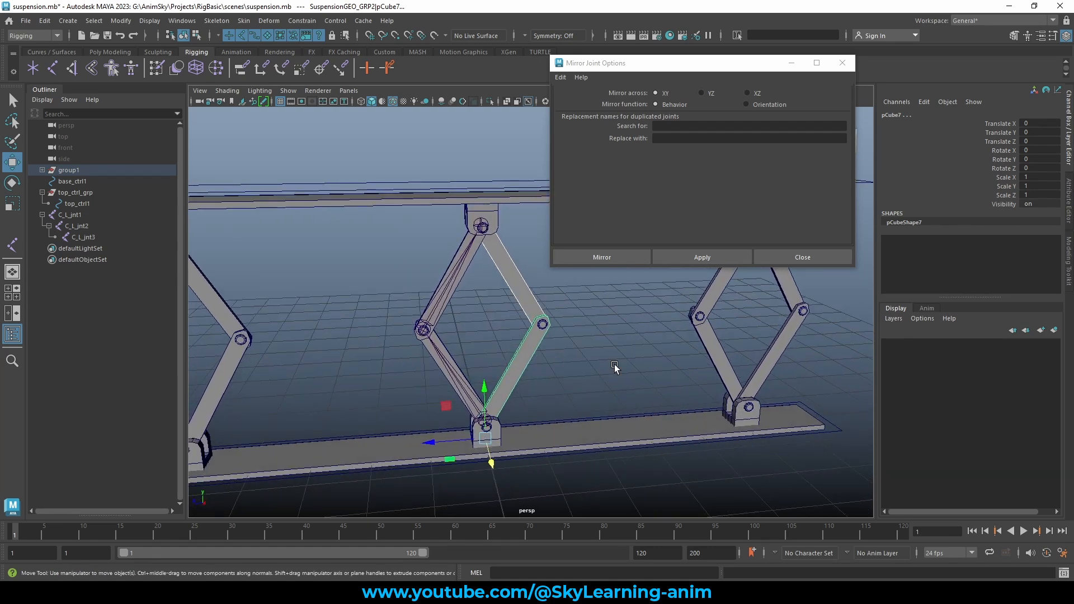
# Set Mirror Joint to the YZ plane, replacing _L_ with _R_ in the names, and try applying it
pyautogui.click(709, 97)
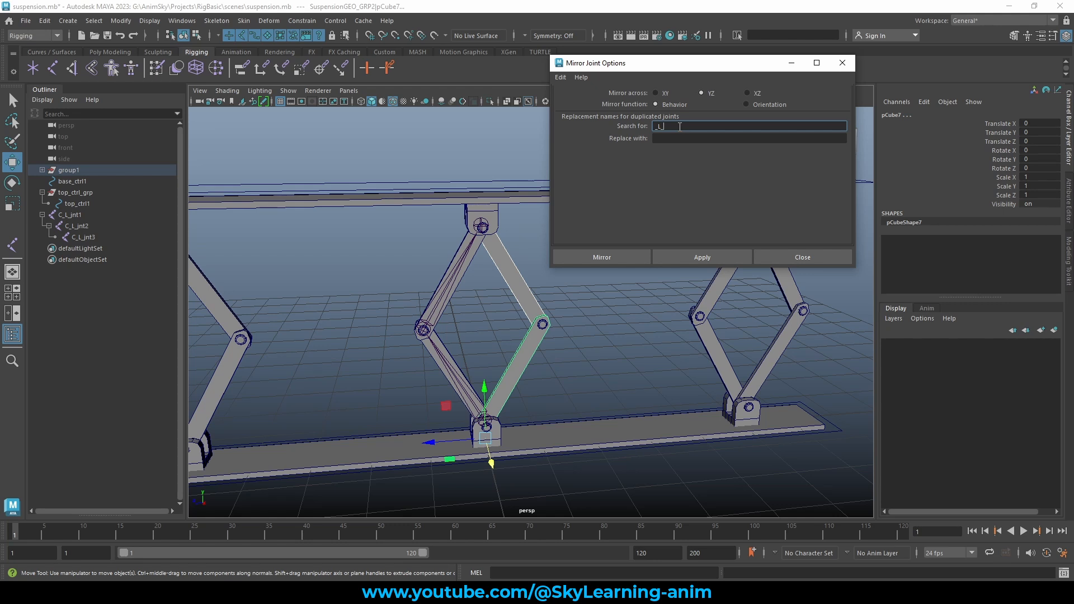
pyautogui.click(667, 138)
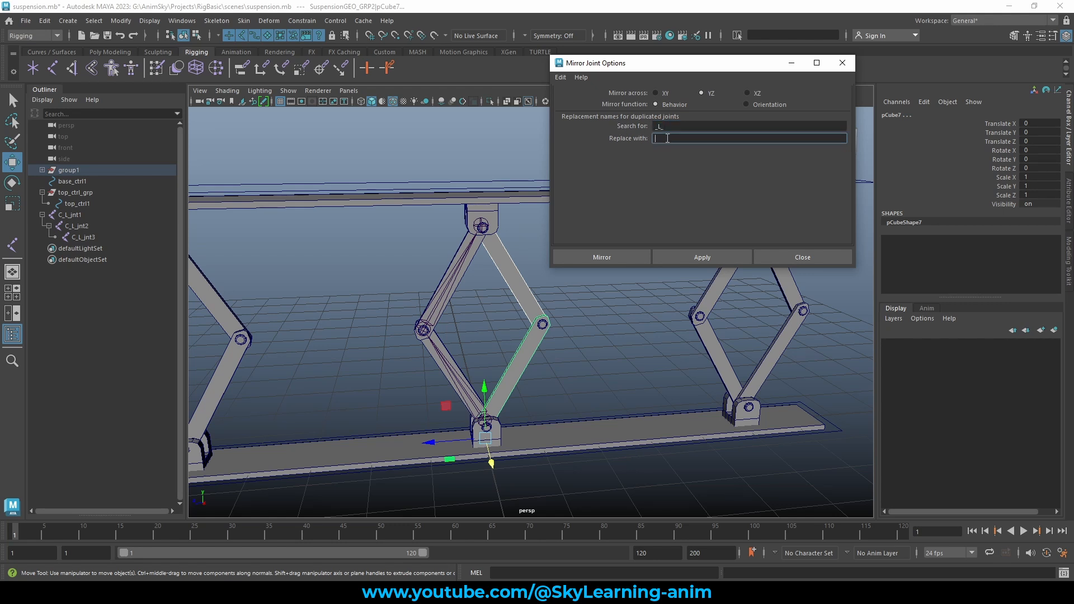
pyautogui.write('_L')
pyautogui.click(696, 258)
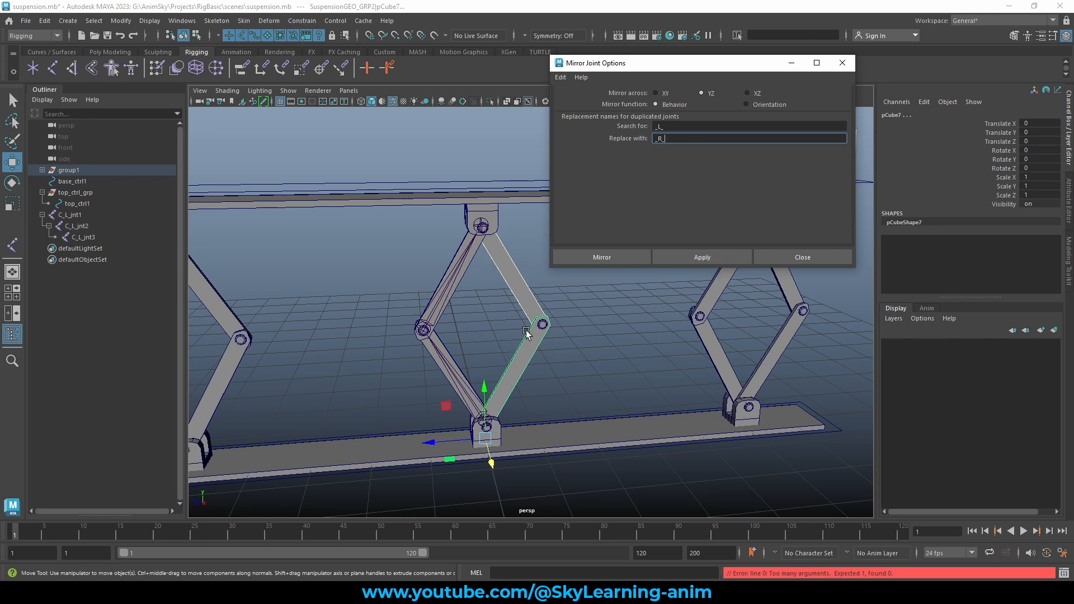
# Try mirroring the C_L_jnt1 chain across the YZ plane and expand the mirrored hierarchy
pyautogui.click(459, 389)
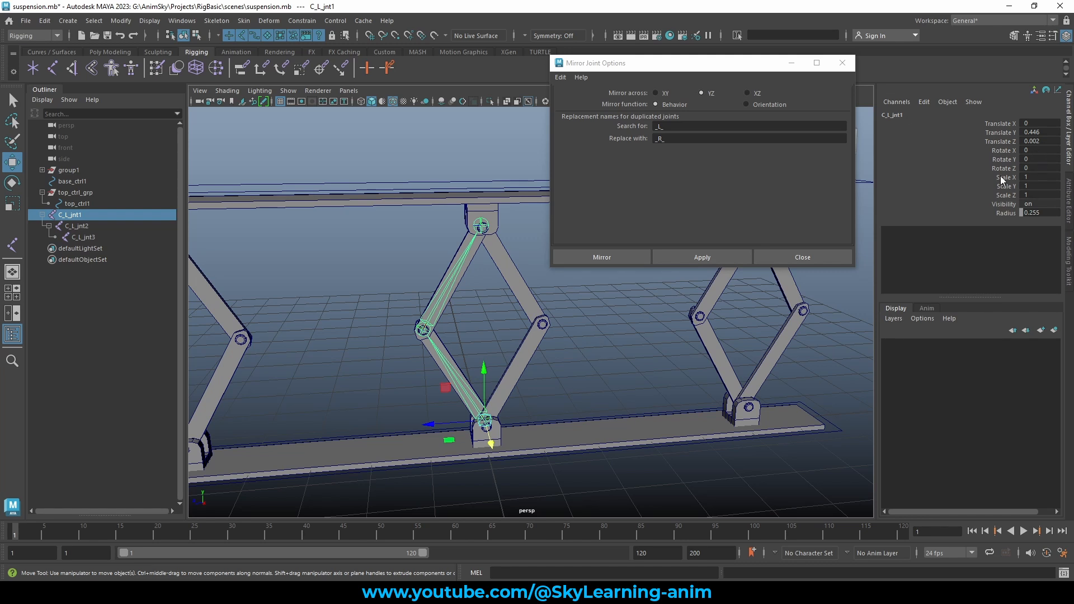
pyautogui.click(698, 257)
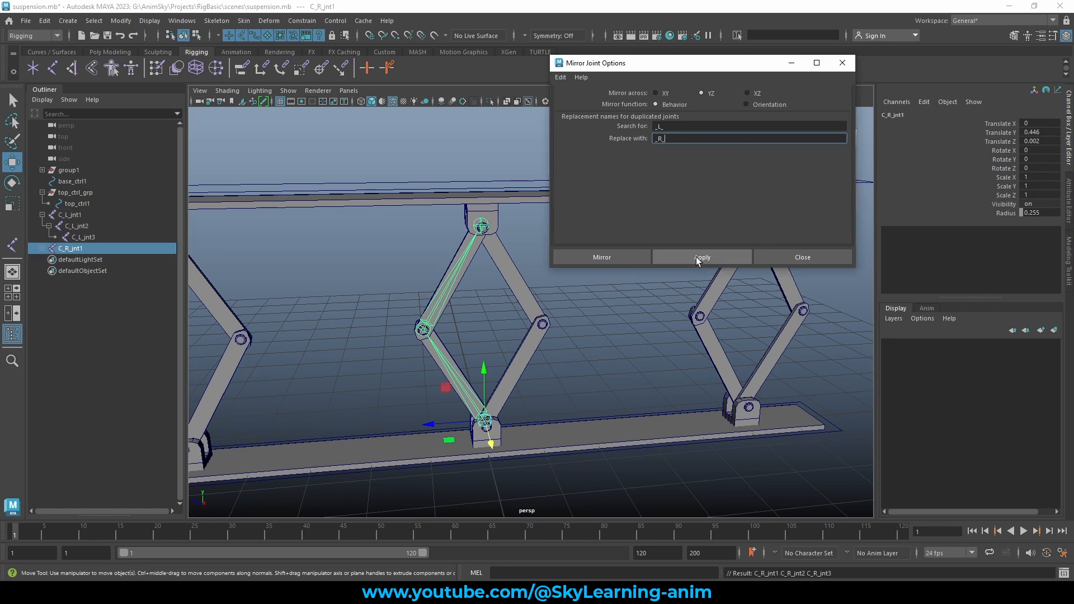
pyautogui.keyDown('shift'); pyautogui.click(43, 247); pyautogui.keyUp('shift')
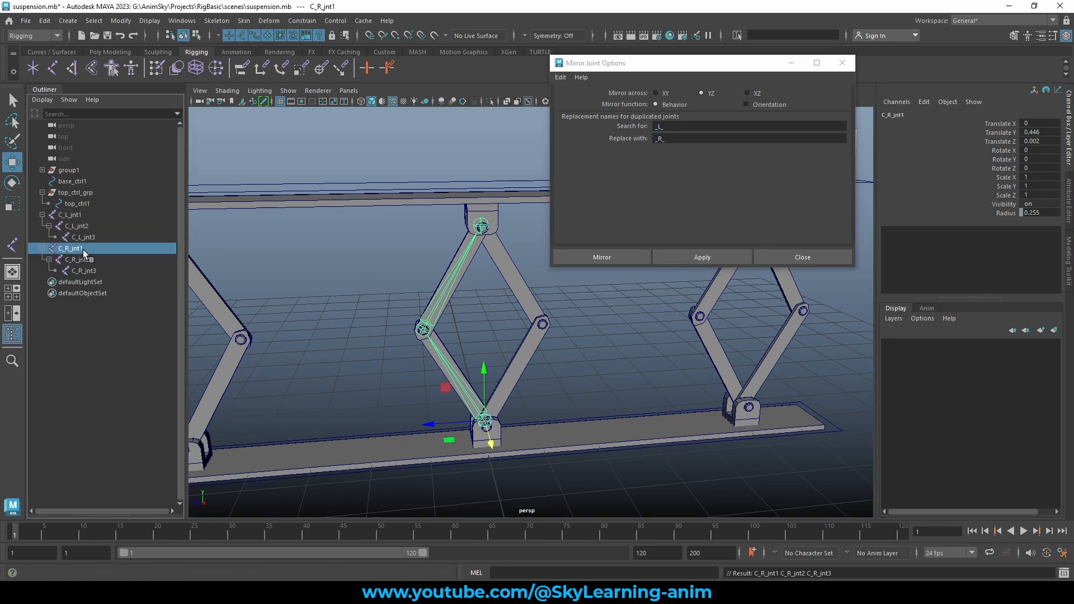
# Shift the YZ-mirrored chain along Z as a test, undo the shift, and delete that chain
pyautogui.moveTo(438, 427); pyautogui.dragTo(313, 428)
pyautogui.hotkey('ctrl', 'z')
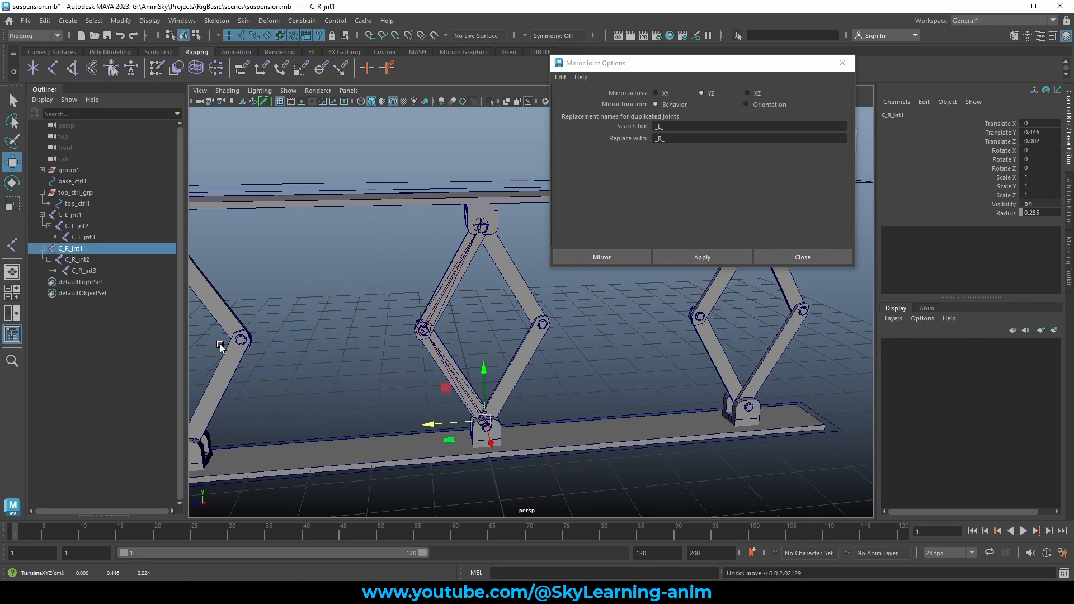
pyautogui.press('Delete')
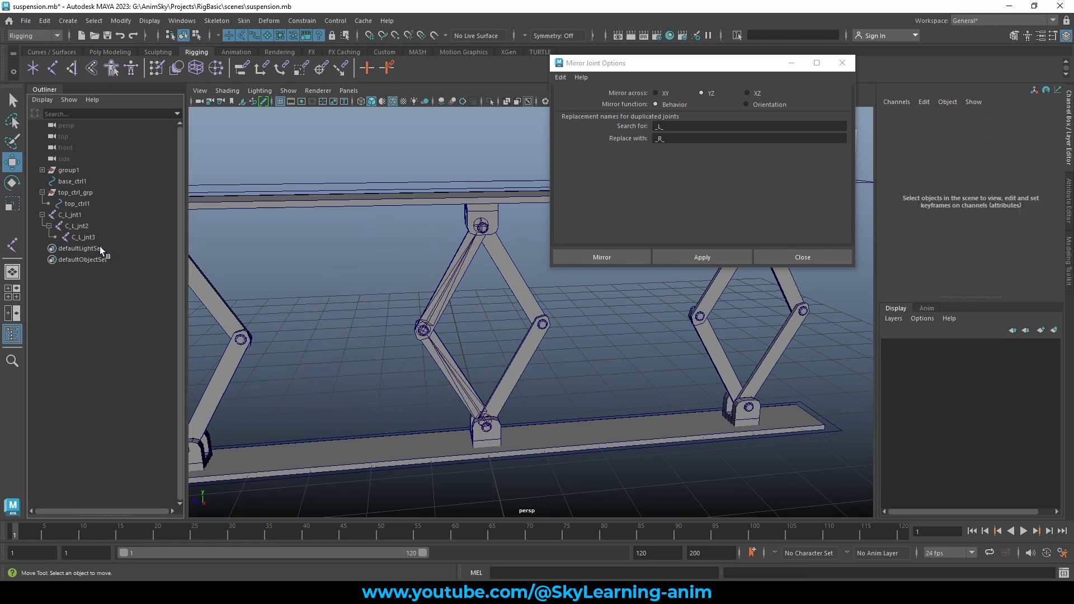
# Mirror the C_L_jnt1 chain across the XY plane onto the middle unit's opposite arms, replacing _L_ with _R_
pyautogui.click(665, 96)
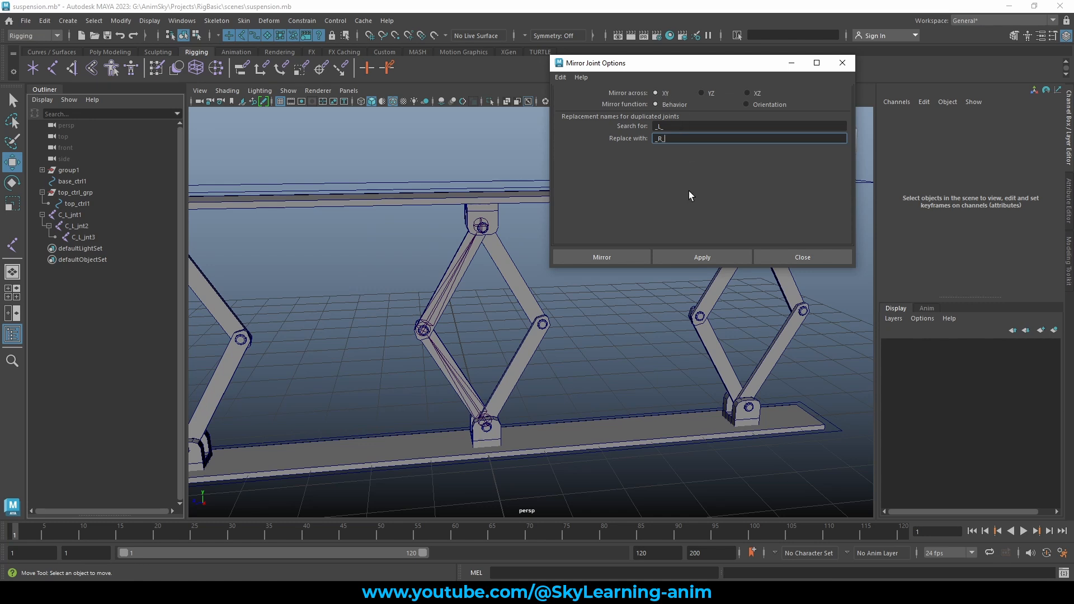
pyautogui.click(470, 397)
pyautogui.click(689, 258)
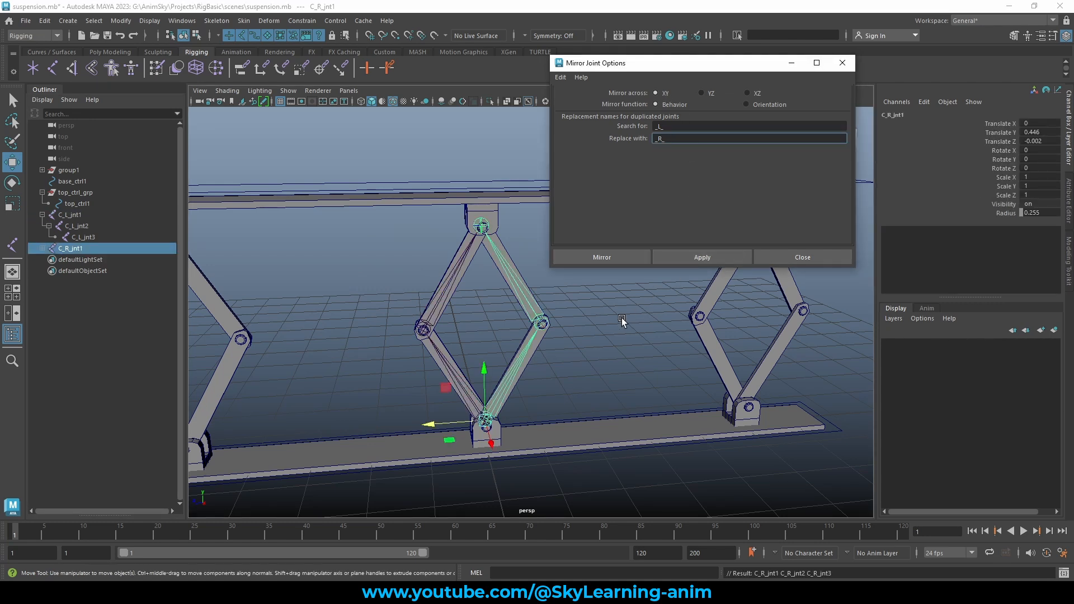
# Close the Mirror Joint options and clear the selection with the whole suspension in view
pyautogui.click(799, 262)
pyautogui.click(580, 333)
pyautogui.scroll(-5, 580, 333)
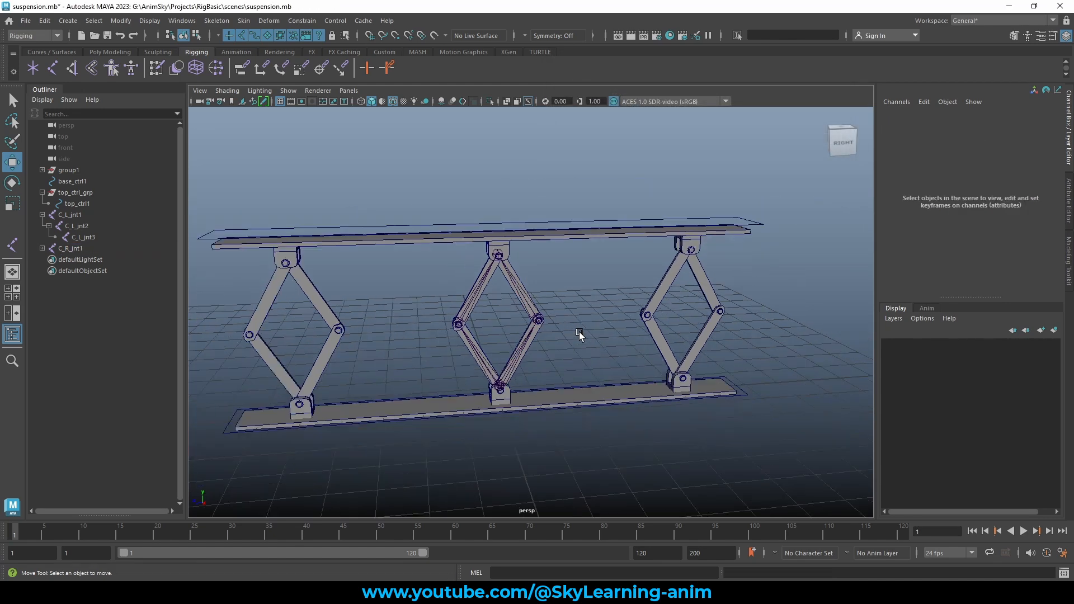
pyautogui.keyDown('alt'); pyautogui.moveTo(580, 332); pyautogui.dragTo(561, 335); pyautogui.keyUp('alt')
pyautogui.keyDown('alt'); pyautogui.moveTo(560, 335); pyautogui.dragTo(617, 315, button='middle'); pyautogui.keyUp('alt')
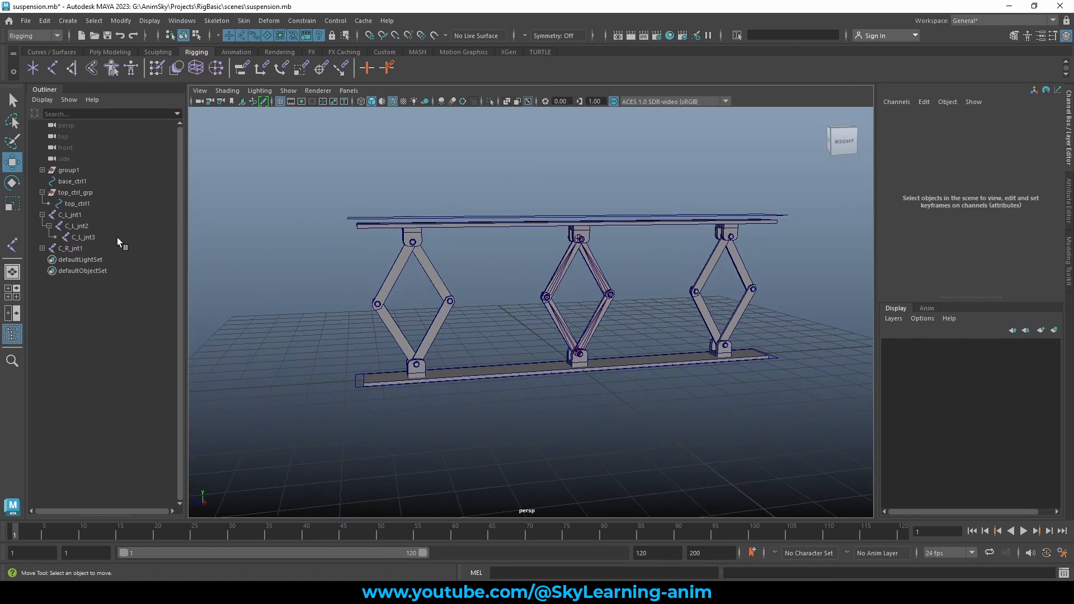
# Group the C_L_jnt1 and C_R_jnt1 chains together and name the group centerJoints_grp
pyautogui.click(42, 215)
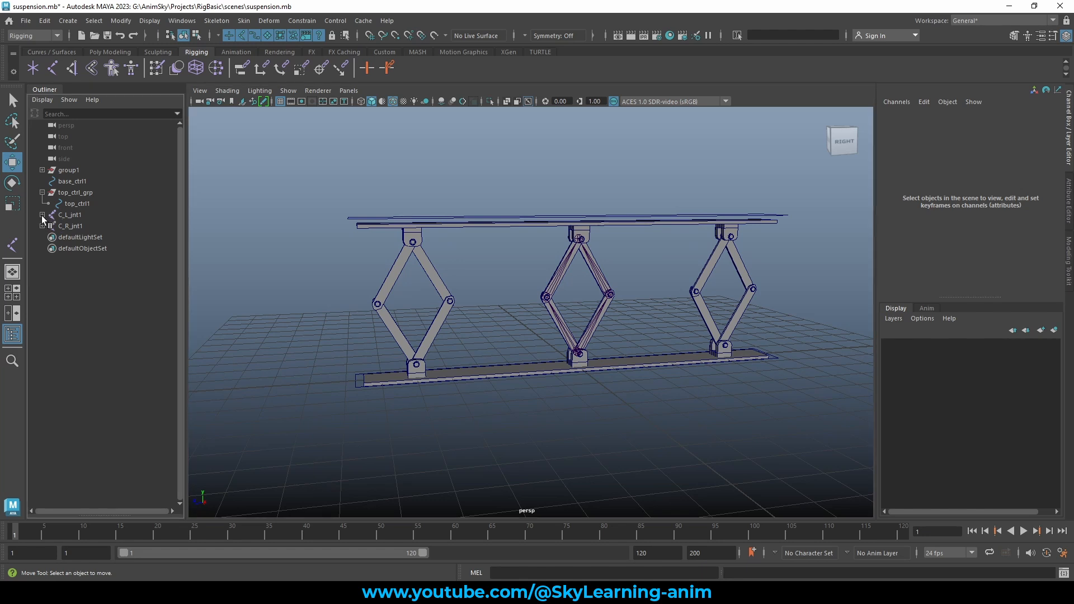
pyautogui.moveTo(72, 215); pyautogui.dragTo(79, 224)
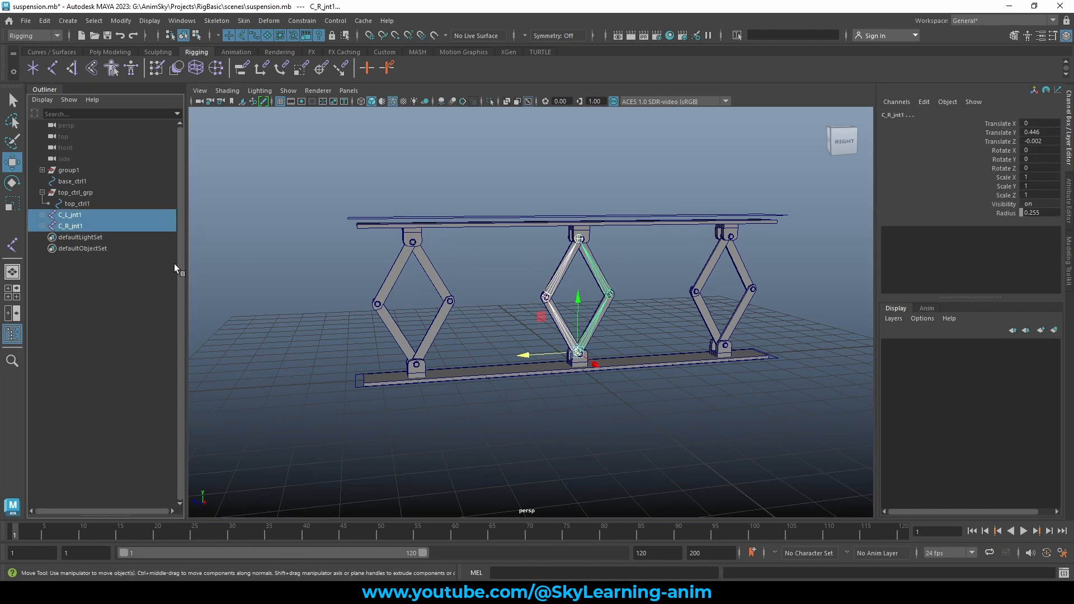
pyautogui.hotkey('ctrl', 'g')
pyautogui.doubleClick(88, 216)
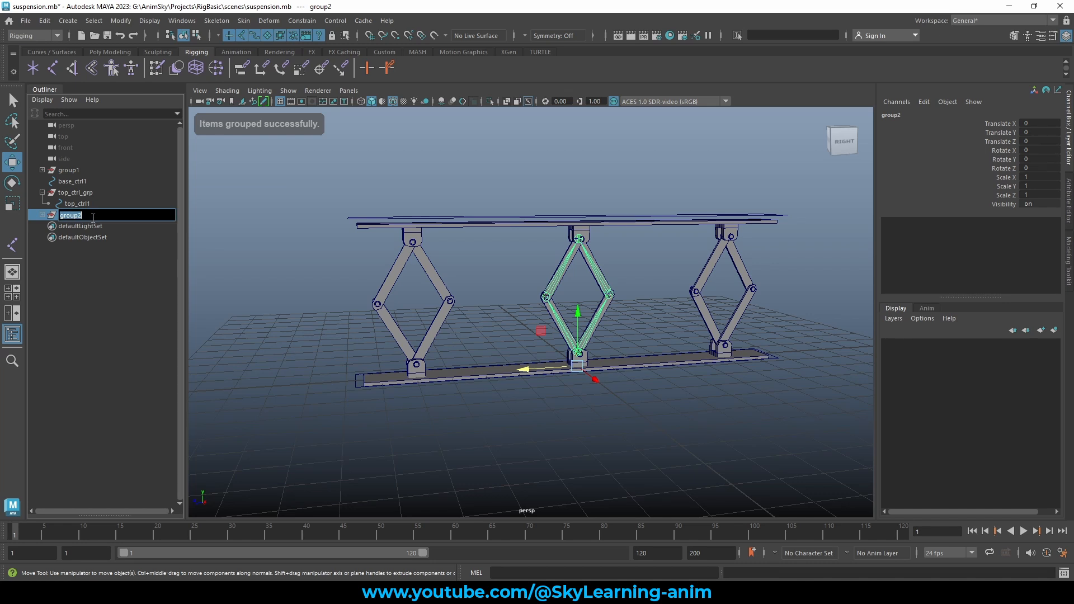
pyautogui.write('center')
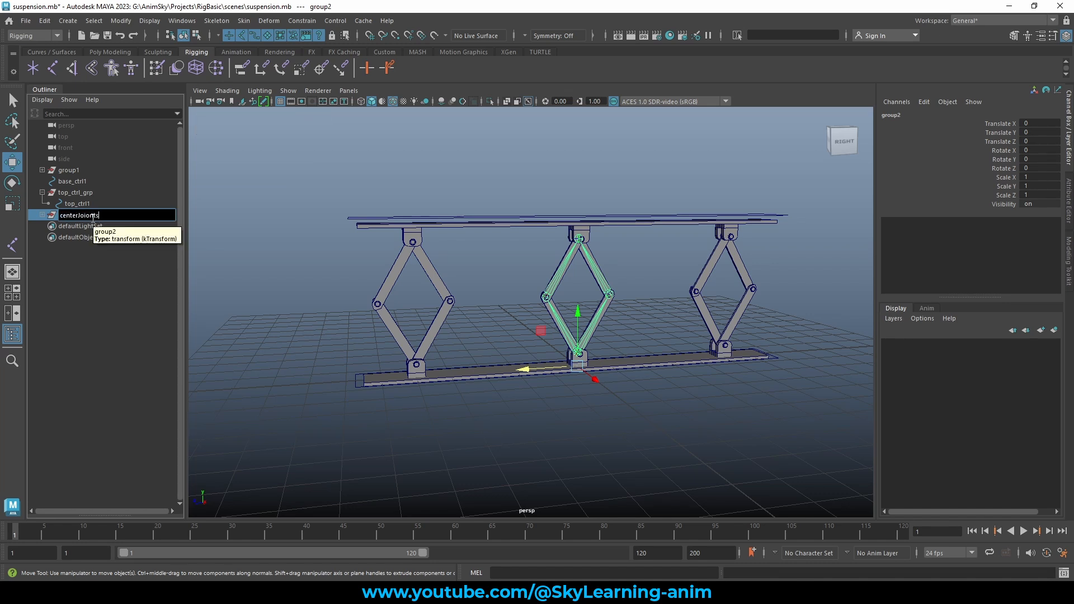
pyautogui.write('Joints_grp')
pyautogui.press('Return')
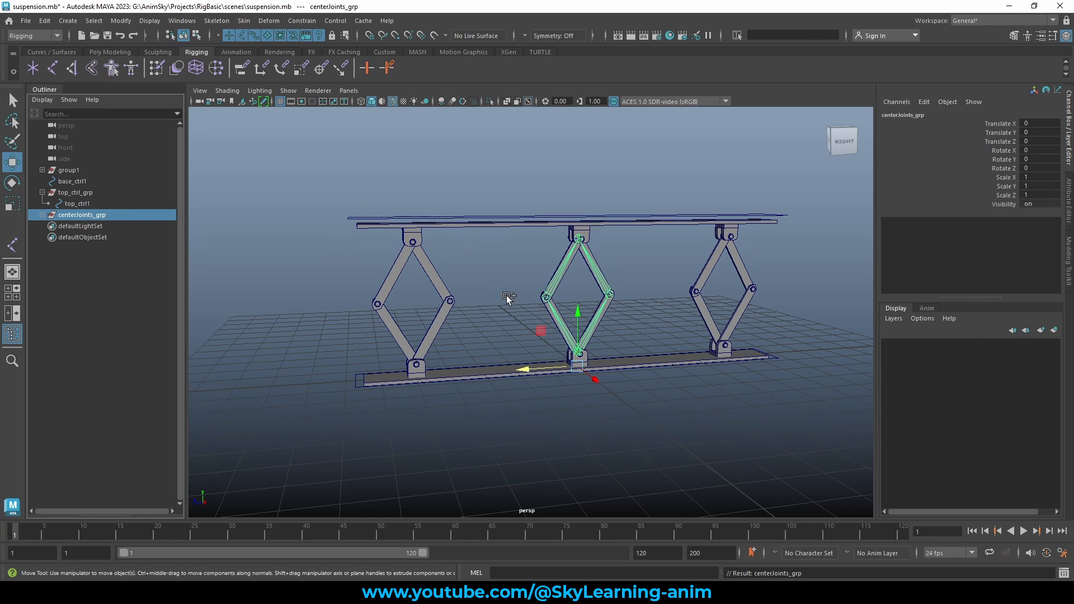
# Duplicate centerJoints_grp and move the copy along Z to about 4.98, onto the outer unit on the positive Z side
pyautogui.click(41, 215)
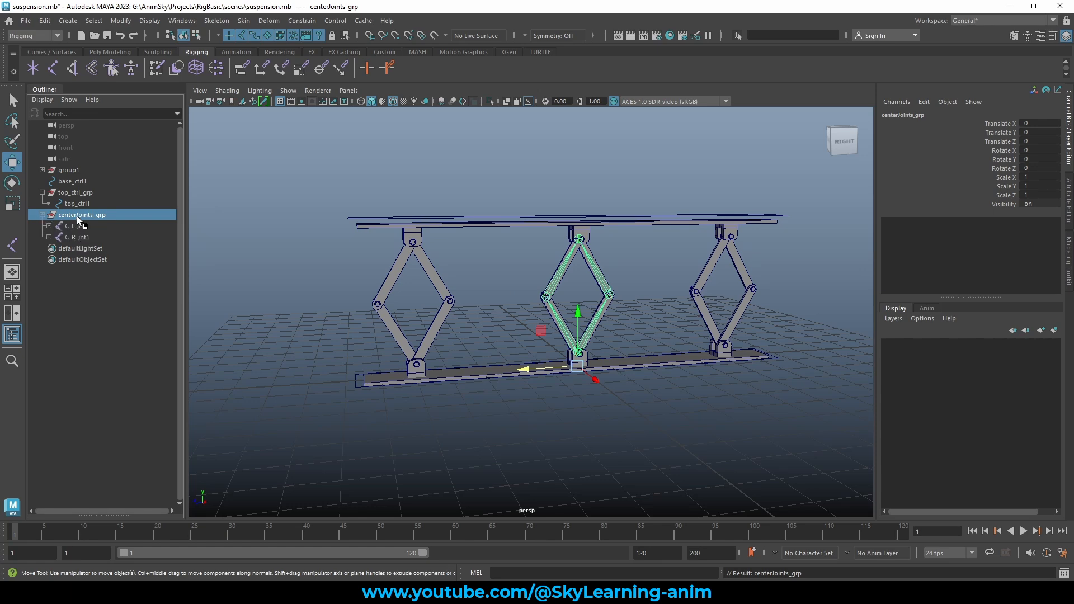
pyautogui.hotkey('ctrl', 'd')
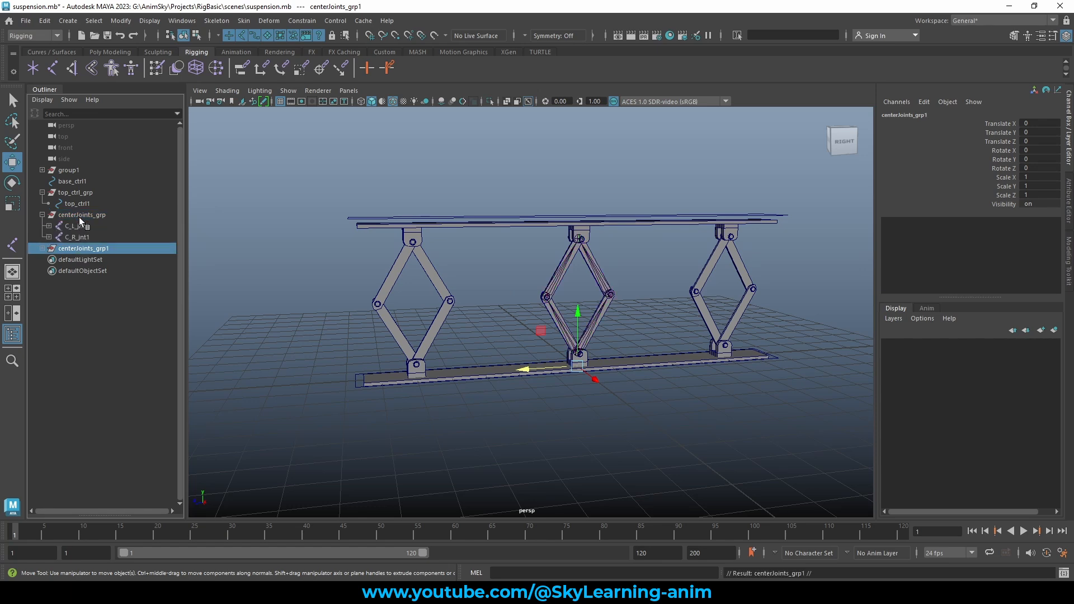
pyautogui.moveTo(527, 369); pyautogui.dragTo(469, 384)
pyautogui.press('space')
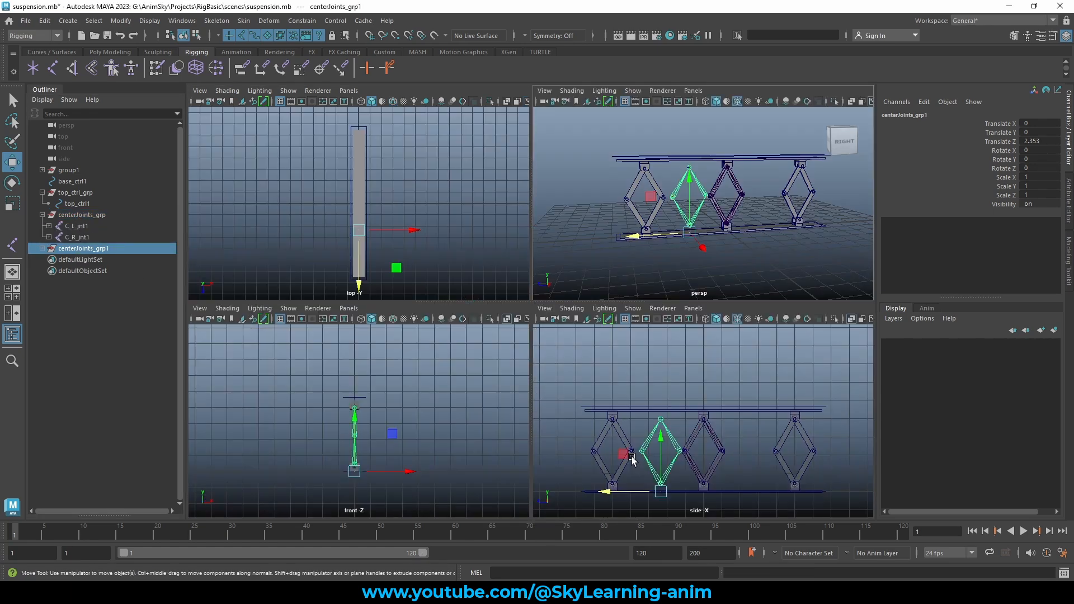
pyautogui.press('space')
pyautogui.scroll(5, 552, 395)
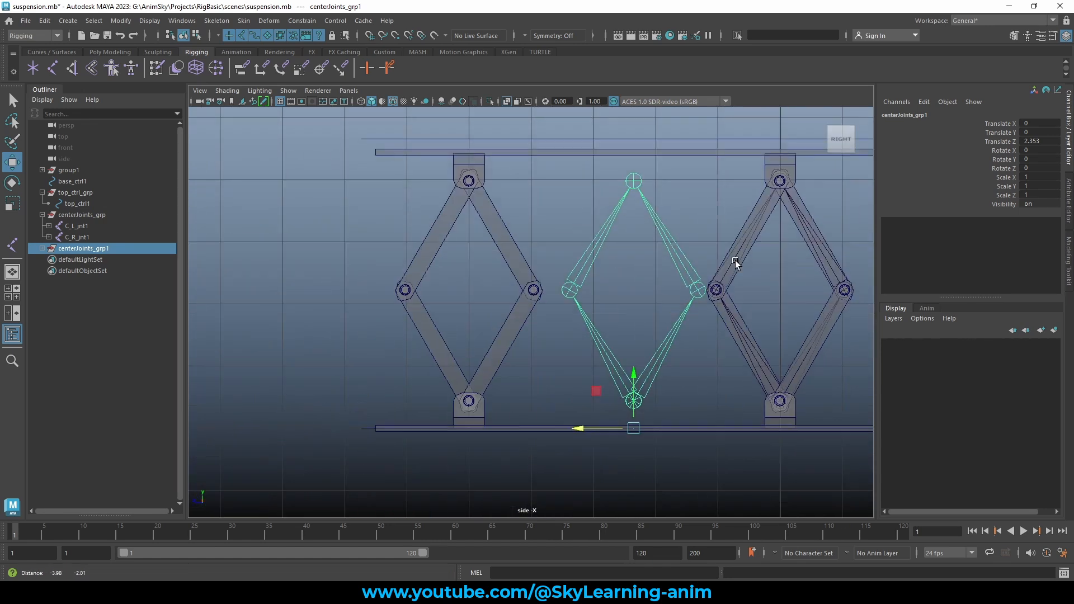
pyautogui.keyDown('alt'); pyautogui.moveTo(735, 260); pyautogui.dragTo(764, 251, button='middle'); pyautogui.keyUp('alt')
pyautogui.scroll(4, 623, 310)
pyautogui.keyDown('alt'); pyautogui.moveTo(638, 306); pyautogui.dragTo(608, 284, button='middle'); pyautogui.keyUp('alt')
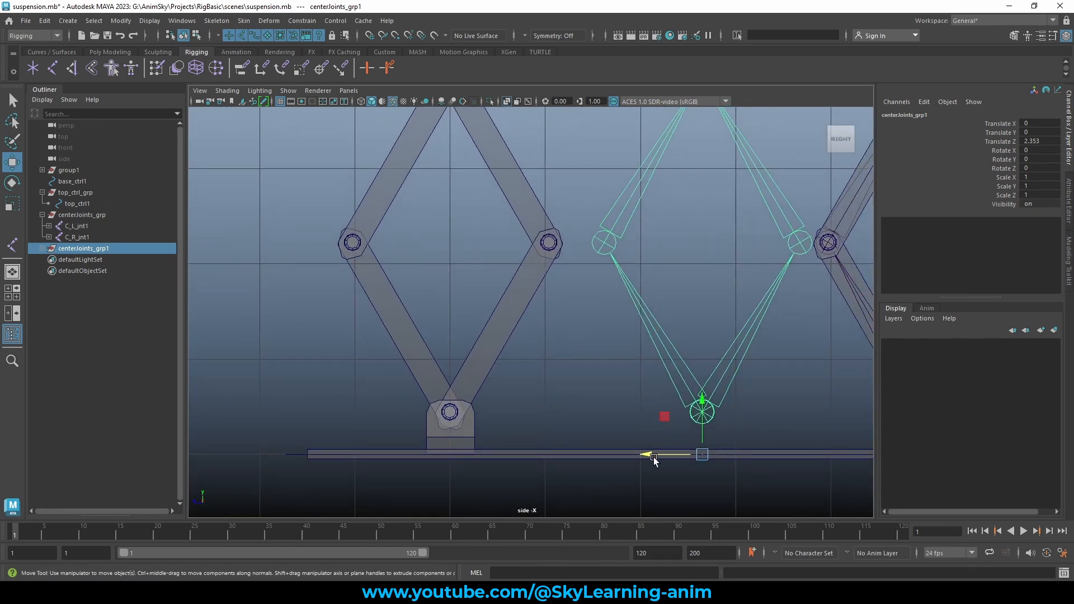
pyautogui.moveTo(653, 456); pyautogui.dragTo(395, 444)
# Fine-tune the duplicated joint group's Translate Z to about 5.004 so its joints center on the outer unit's pivot pins
pyautogui.scroll(-5, 592, 378)
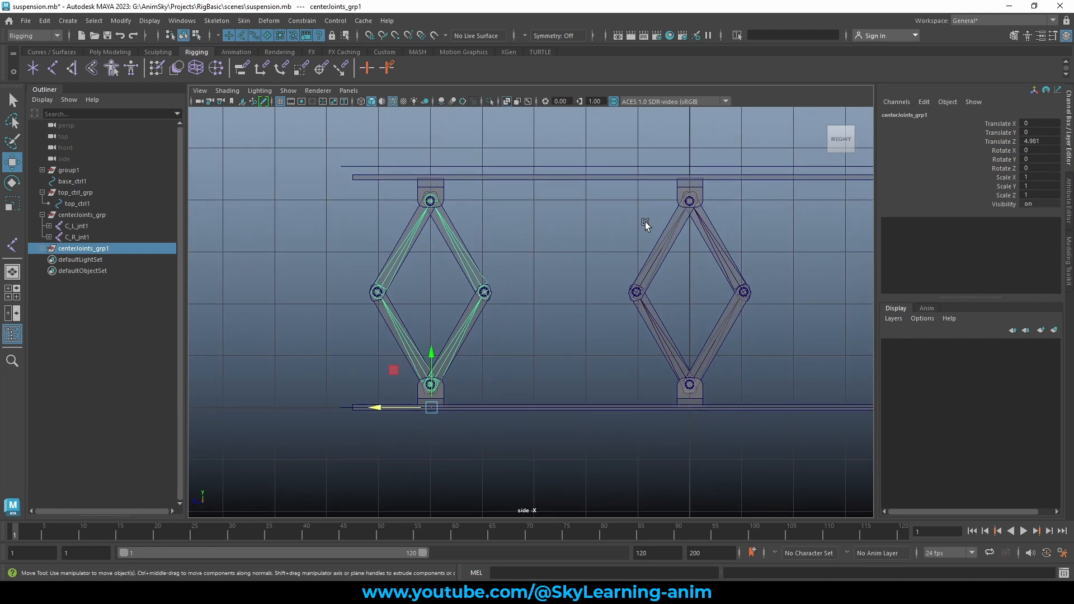
pyautogui.scroll(6, 425, 329)
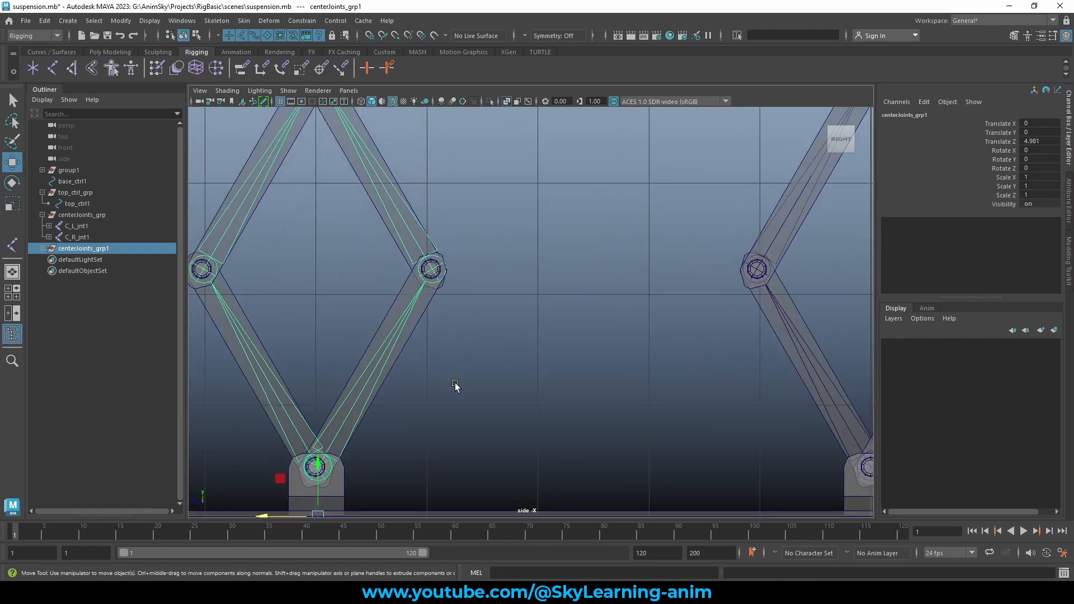
pyautogui.keyDown('alt'); pyautogui.moveTo(454, 383); pyautogui.dragTo(740, 233, button='middle'); pyautogui.keyUp('alt')
pyautogui.keyDown('alt'); pyautogui.moveTo(587, 224); pyautogui.dragTo(712, 311, button='right'); pyautogui.keyUp('alt')
pyautogui.keyDown('alt'); pyautogui.moveTo(750, 288); pyautogui.dragTo(678, 325, button='middle'); pyautogui.keyUp('alt')
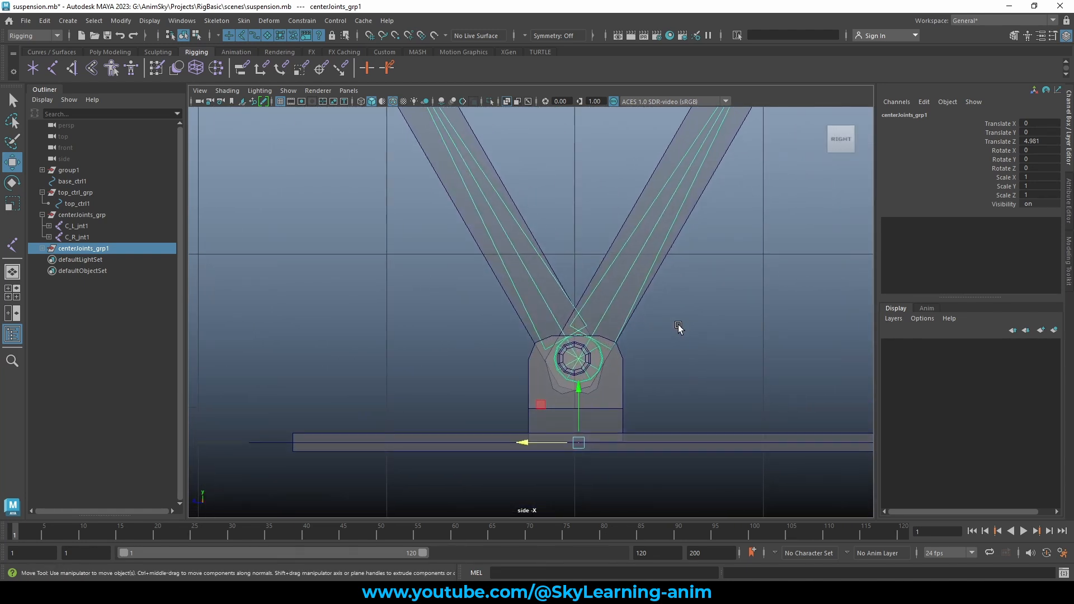
pyautogui.keyDown('alt'); pyautogui.moveTo(678, 325); pyautogui.dragTo(714, 327, button='right'); pyautogui.keyUp('alt')
pyautogui.keyDown('alt'); pyautogui.moveTo(721, 323); pyautogui.dragTo(673, 300, button='middle'); pyautogui.keyUp('alt')
pyautogui.moveTo(764, 326); pyautogui.dragTo(756, 323, button='middle')
pyautogui.scroll(-8, 581, 394)
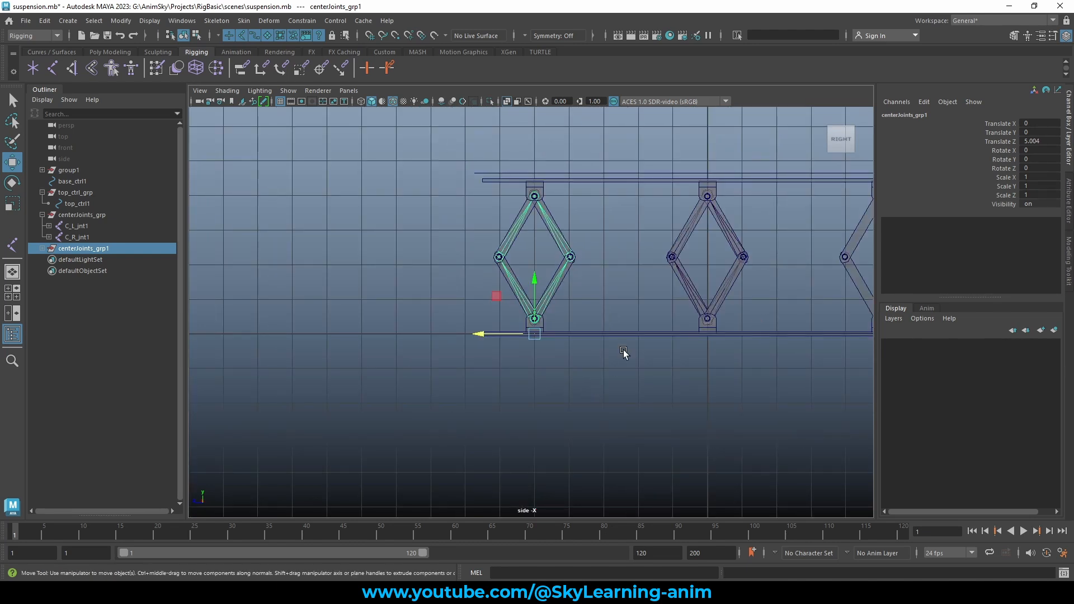
# Duplicate the positive-Z joint group and move the copy to about -4.993 in Z, aligning it with the opposite outer unit's pins
pyautogui.keyDown('alt'); pyautogui.moveTo(548, 353); pyautogui.dragTo(311, 446, button='middle'); pyautogui.keyUp('alt')
pyautogui.keyDown('alt'); pyautogui.moveTo(619, 333); pyautogui.dragTo(624, 273, button='middle'); pyautogui.keyUp('alt')
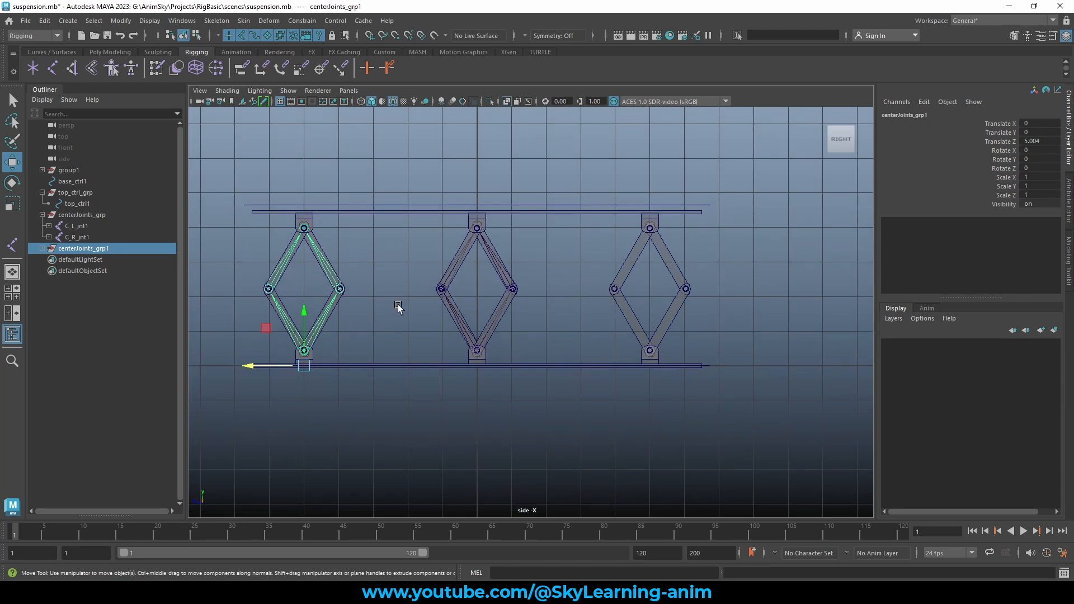
pyautogui.hotkey('ctrl', 'd')
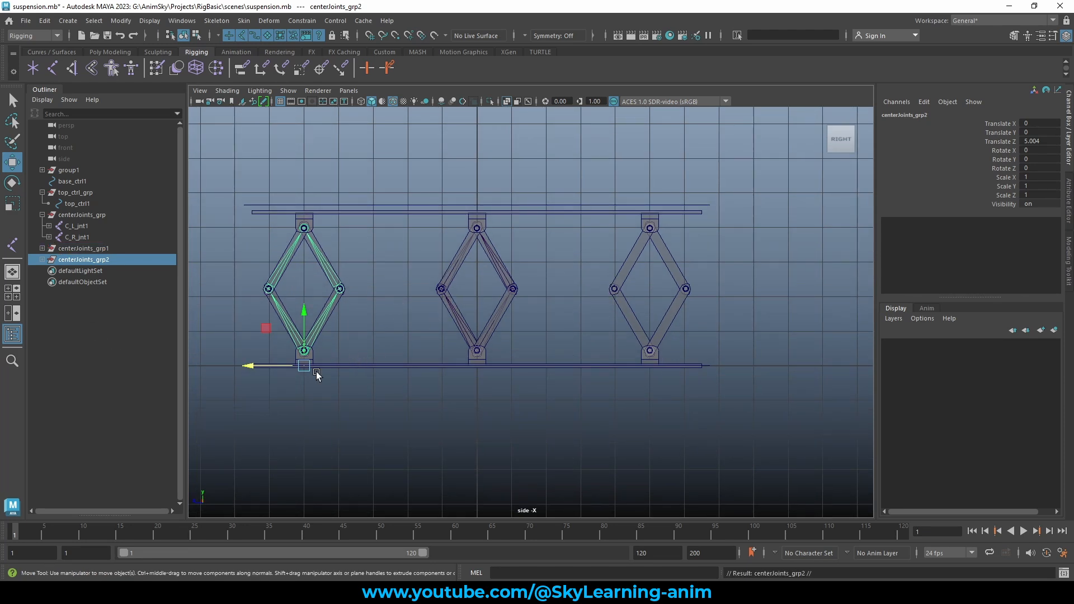
pyautogui.moveTo(261, 371); pyautogui.dragTo(615, 361)
pyautogui.scroll(8, 620, 370)
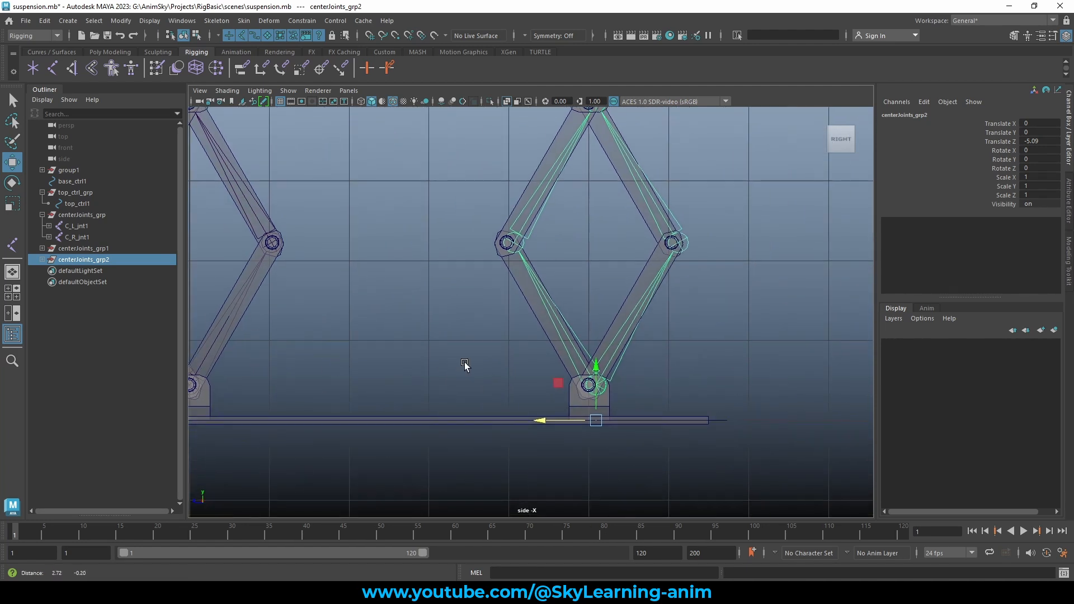
pyautogui.scroll(1, 483, 365)
pyautogui.moveTo(744, 328); pyautogui.dragTo(733, 327, button='middle')
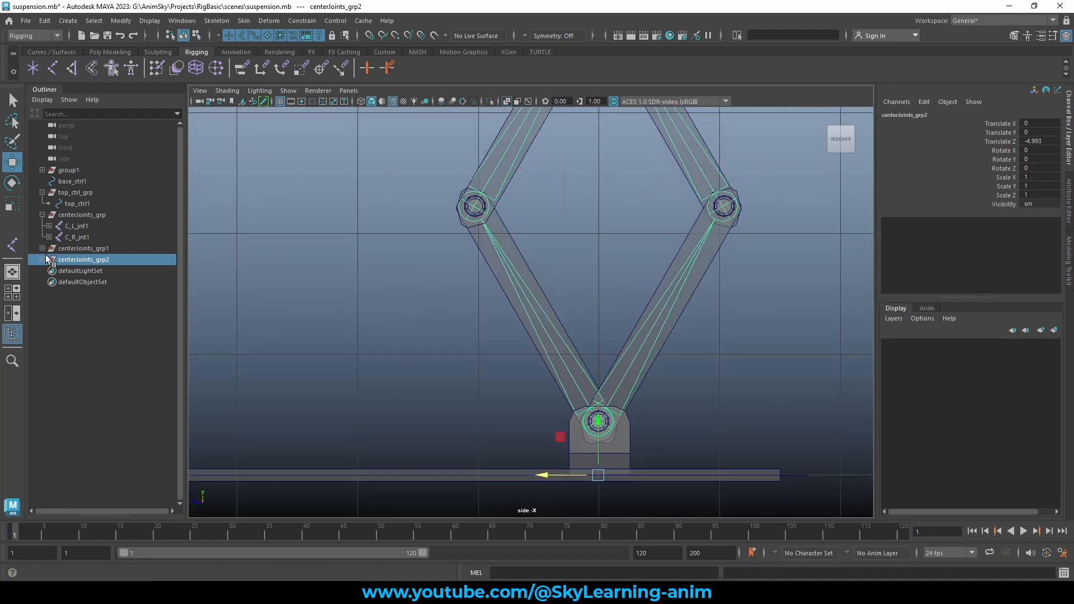
# Compare the joint names across the three groups and select every C_L_jnt1 by name to check for duplicates
pyautogui.click(74, 249)
pyautogui.scroll(-11, 513, 276)
pyautogui.keyDown('alt'); pyautogui.moveTo(401, 287); pyautogui.dragTo(529, 290, button='middle'); pyautogui.keyUp('alt')
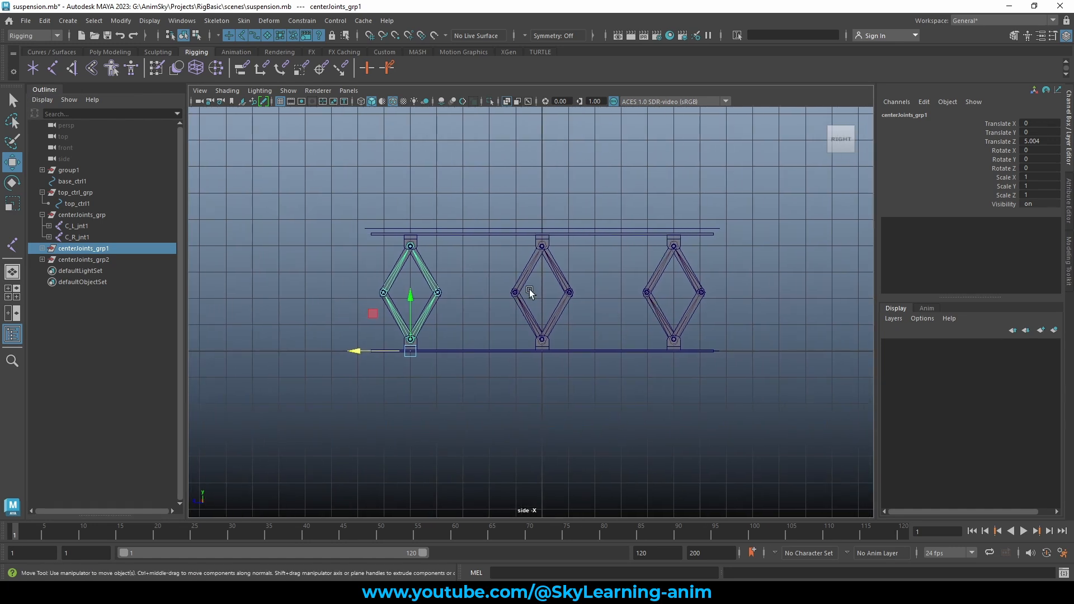
pyautogui.click(99, 229)
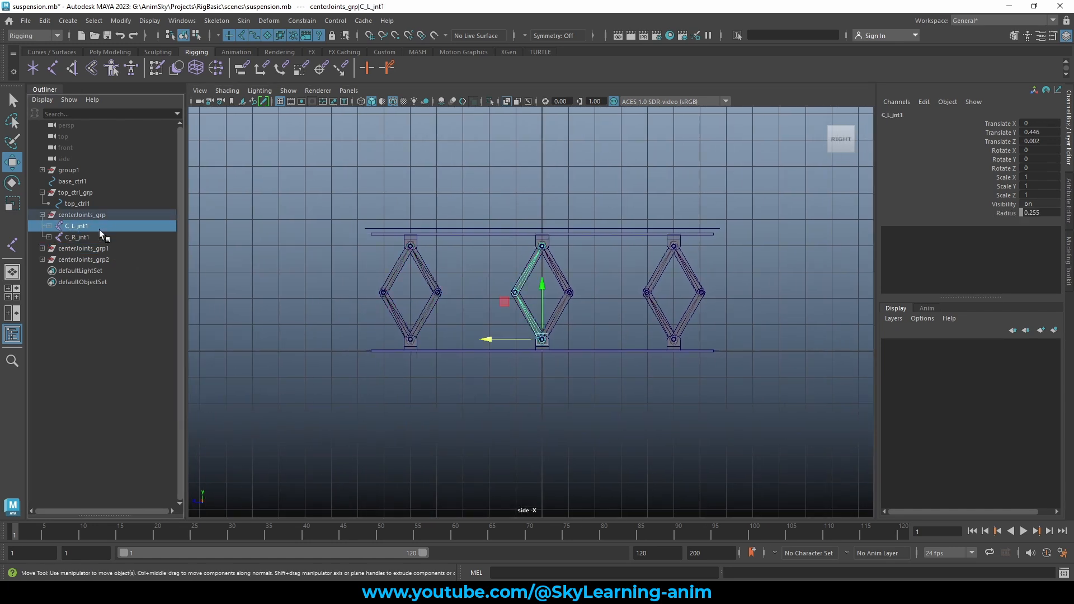
pyautogui.click(42, 249)
pyautogui.click(83, 259)
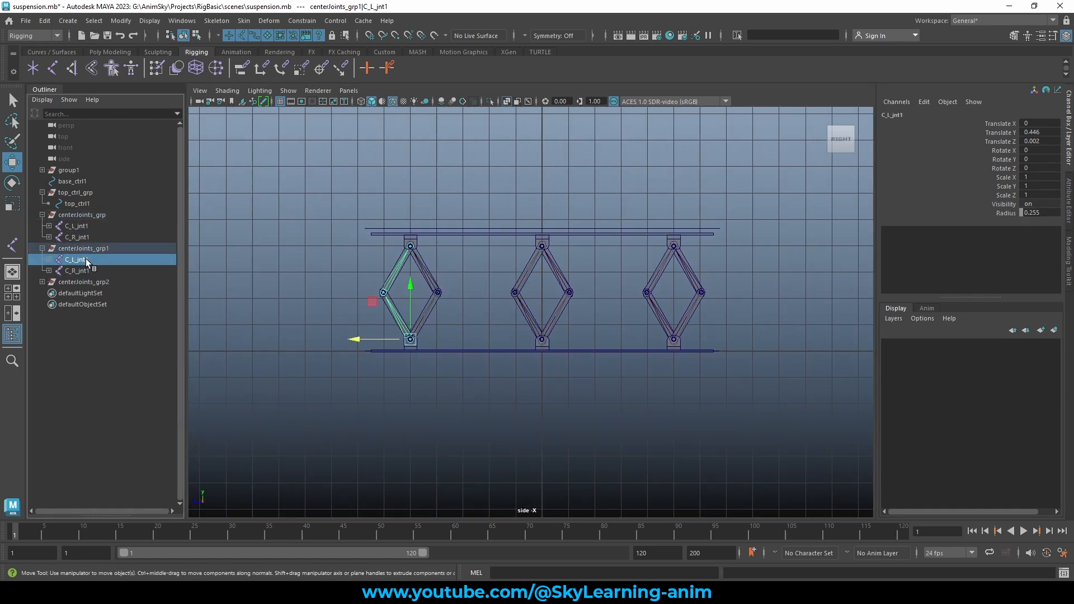
pyautogui.doubleClick(87, 226)
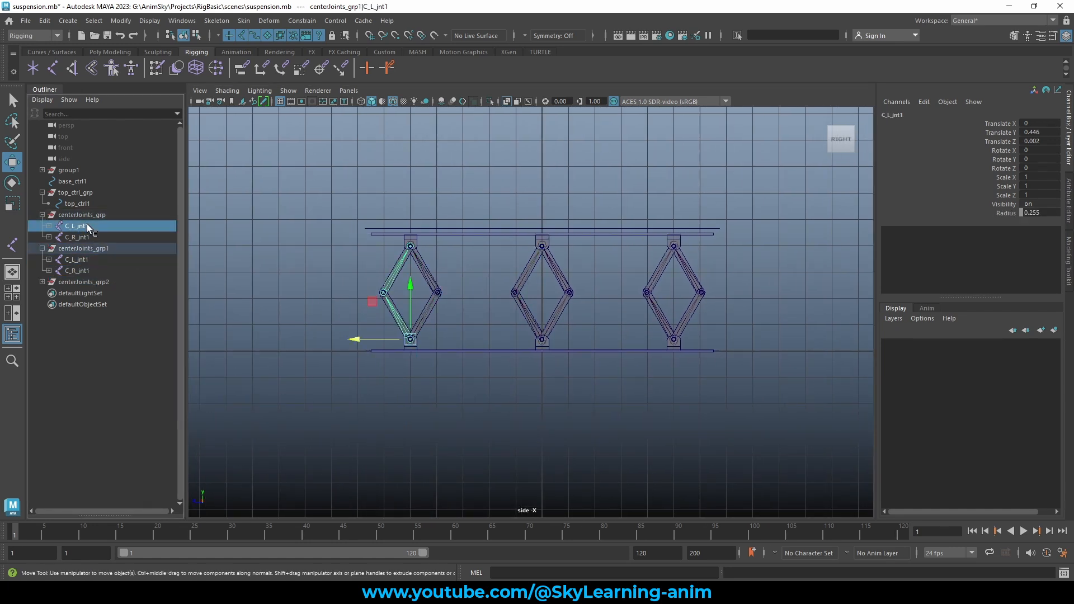
pyautogui.press('Return')
pyautogui.click(769, 34)
pyautogui.write('C_L_jnt1')
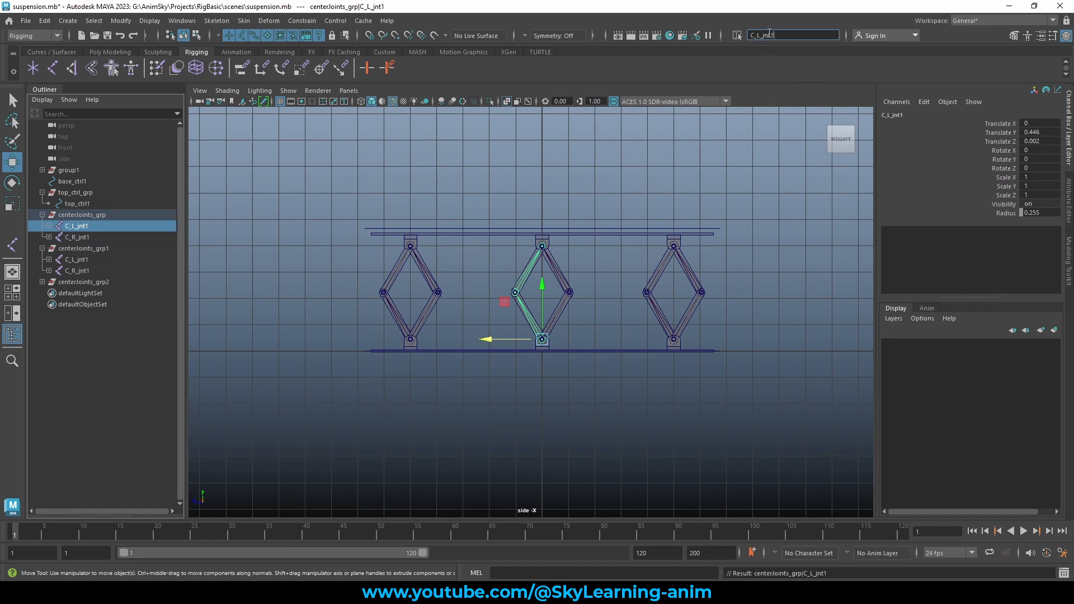
pyautogui.press('Return')
pyautogui.click(42, 282)
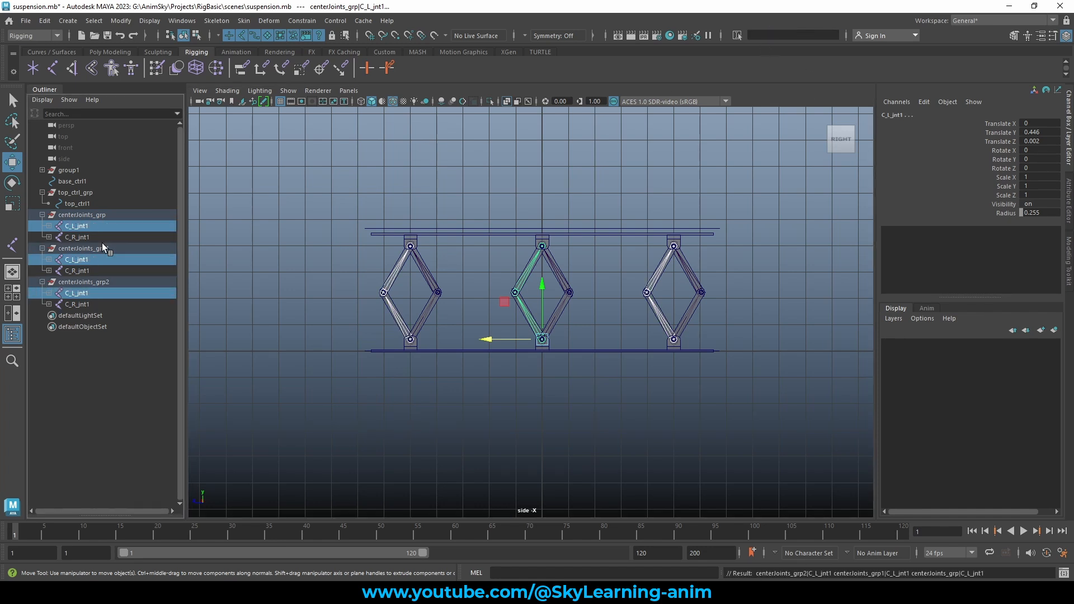
# Rename the positive-Z duplicate group centerJoints_grp1 as frontJoints_grp
pyautogui.click(95, 249)
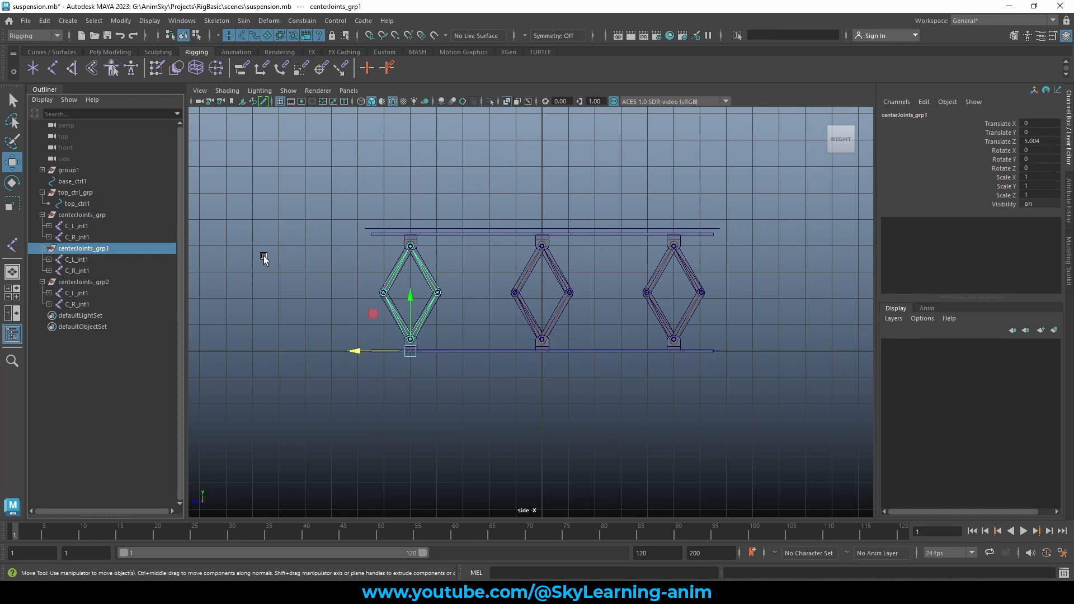
pyautogui.scroll(2, 344, 270)
pyautogui.scroll(1, 275, 250)
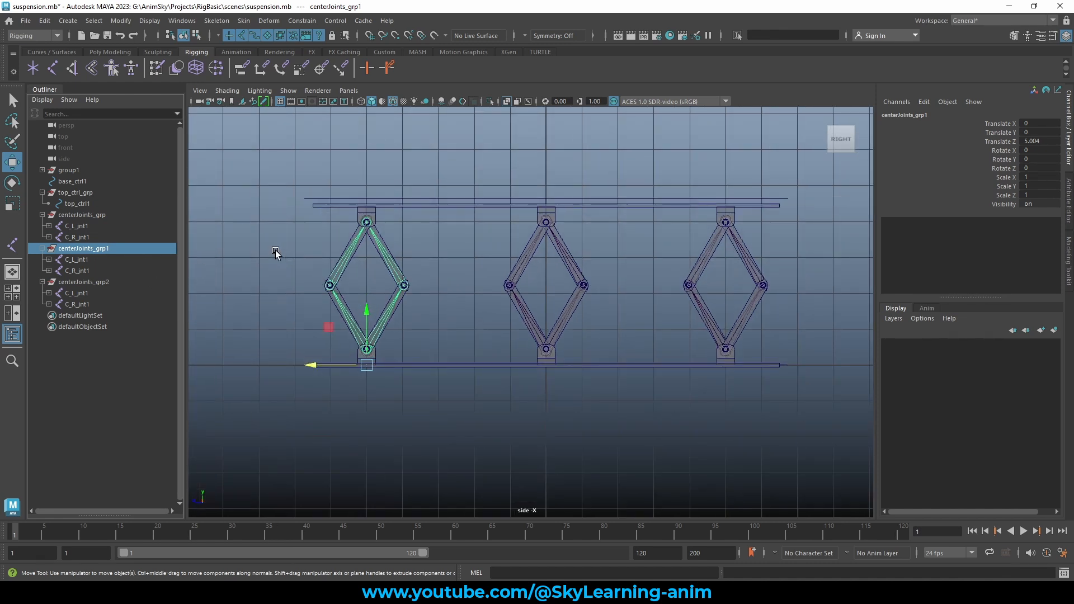
pyautogui.keyDown('alt'); pyautogui.moveTo(420, 240); pyautogui.dragTo(455, 242, button='middle'); pyautogui.keyUp('alt')
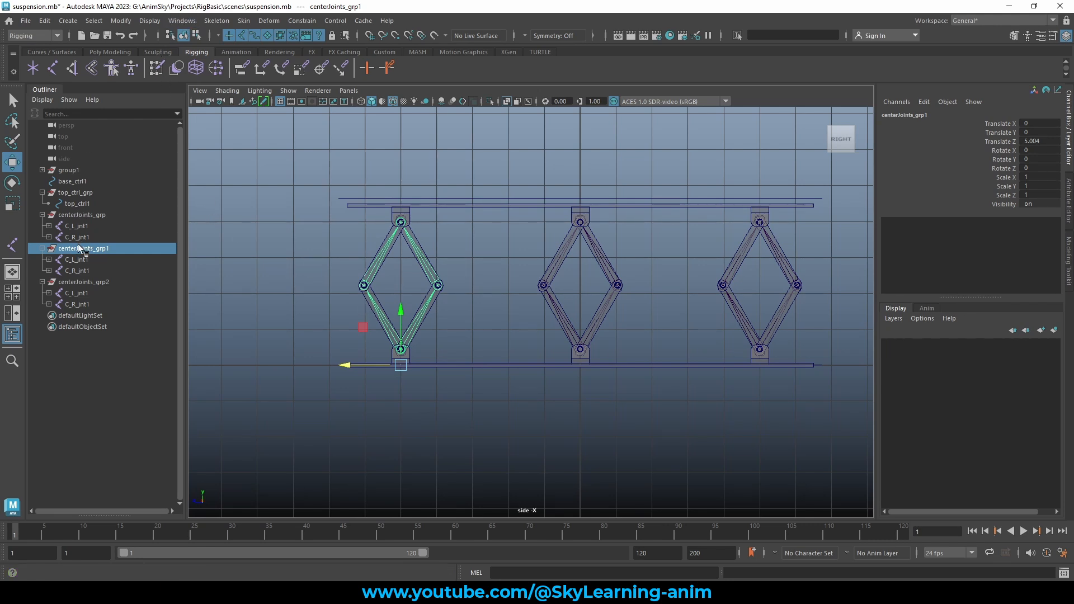
pyautogui.doubleClick(79, 247)
pyautogui.moveTo(78, 251); pyautogui.dragTo(37, 253)
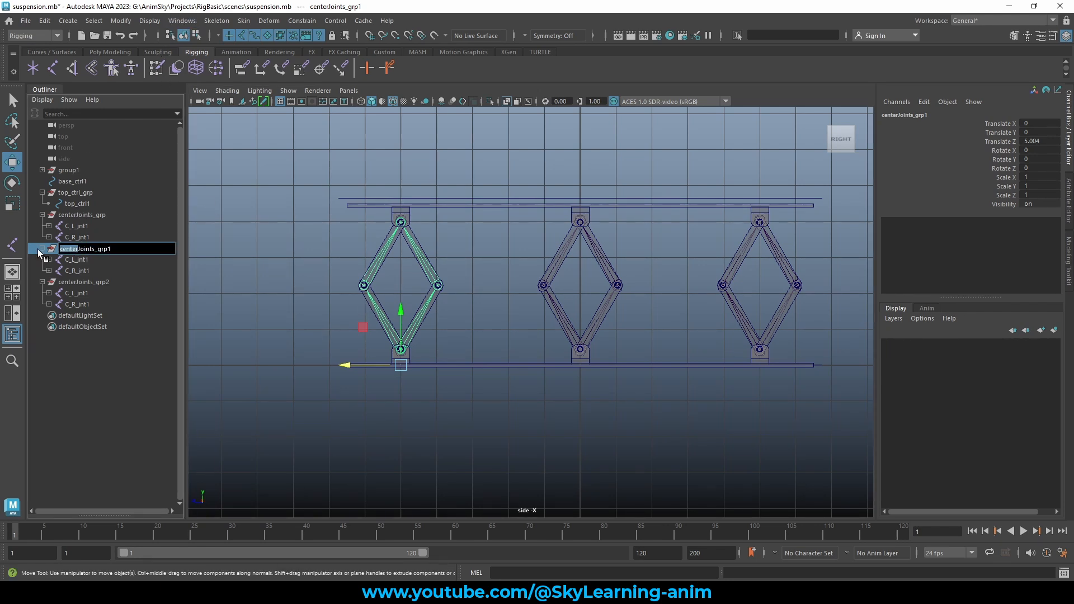
pyautogui.write('front')
pyautogui.press('Return')
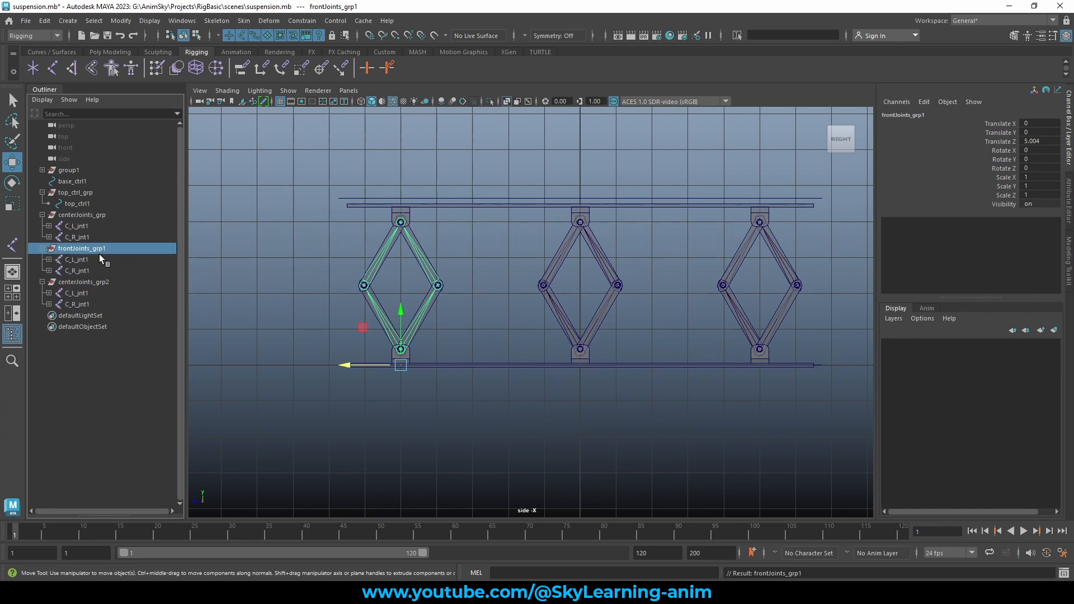
pyautogui.doubleClick(132, 251)
pyautogui.click(223, 224)
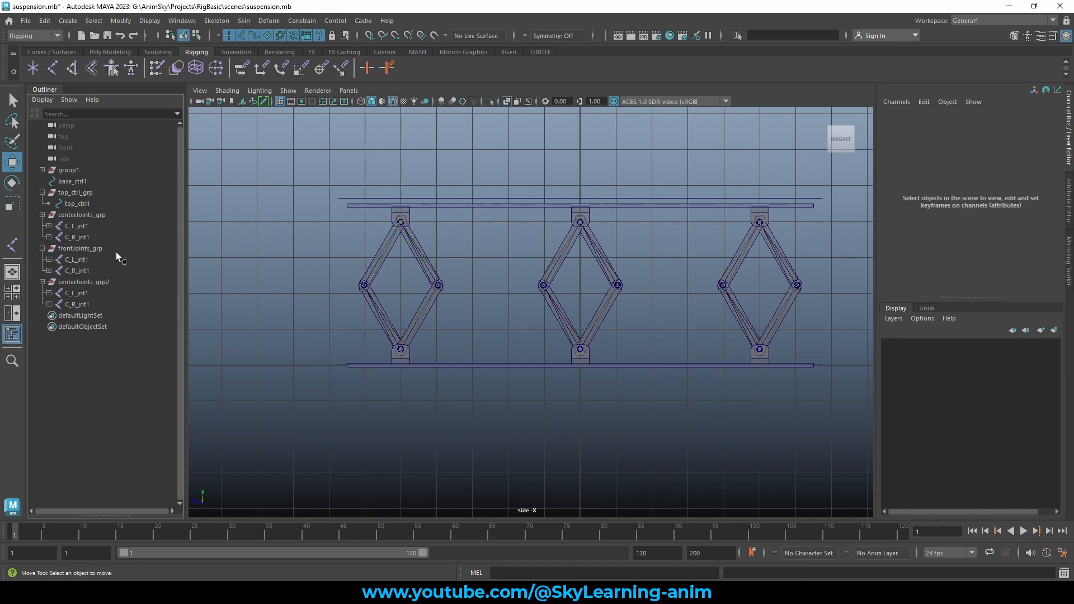
# Replace the prefix C_ with F_ in the names throughout the frontJoints_grp hierarchy using Search and Replace Names
pyautogui.click(103, 247)
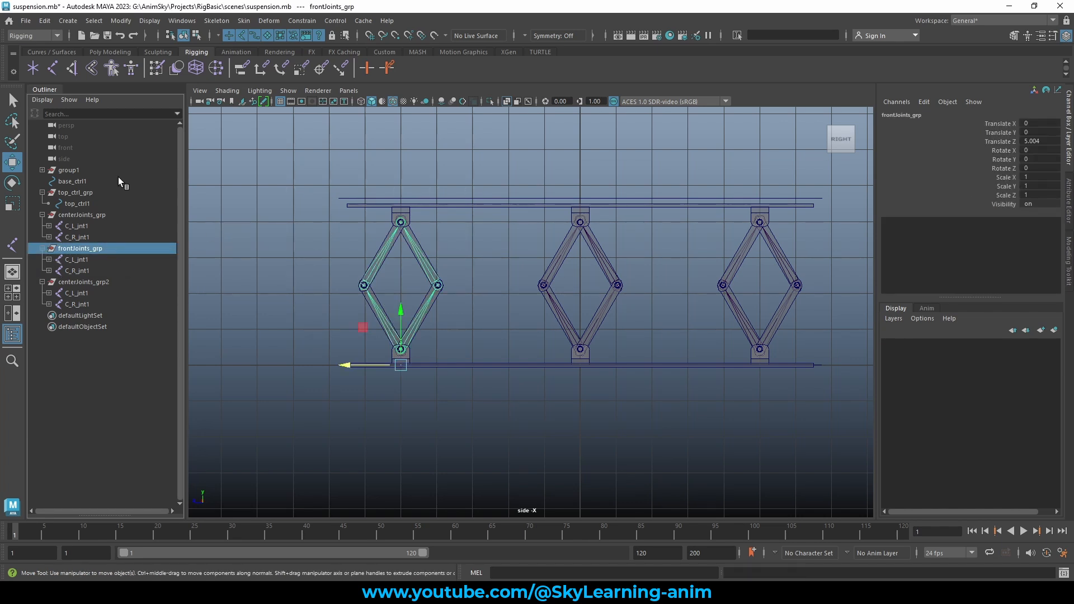
pyautogui.click(180, 21)
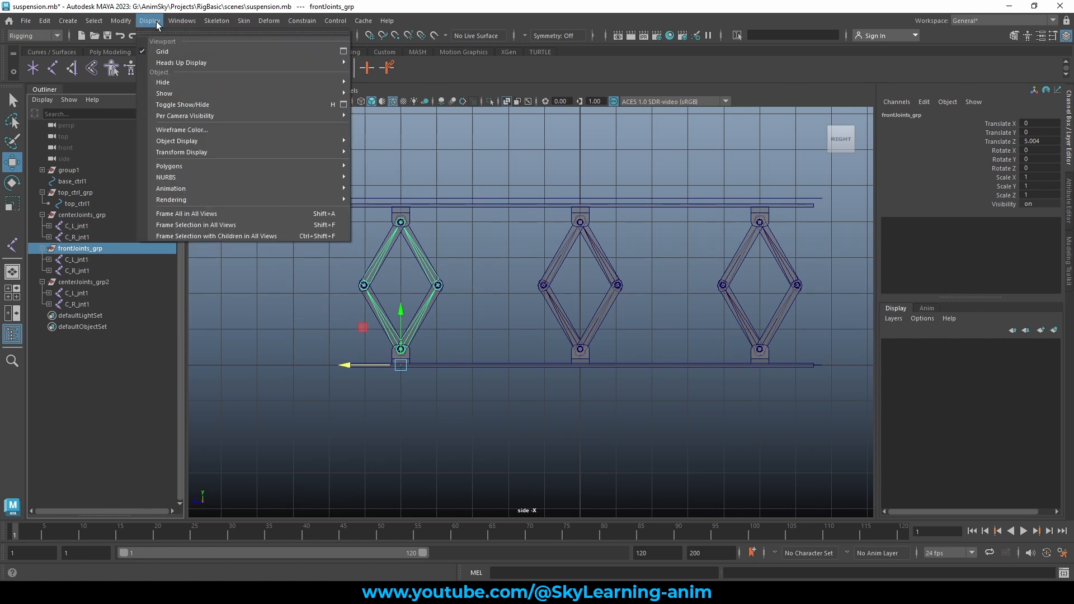
pyautogui.moveTo(121, 20)
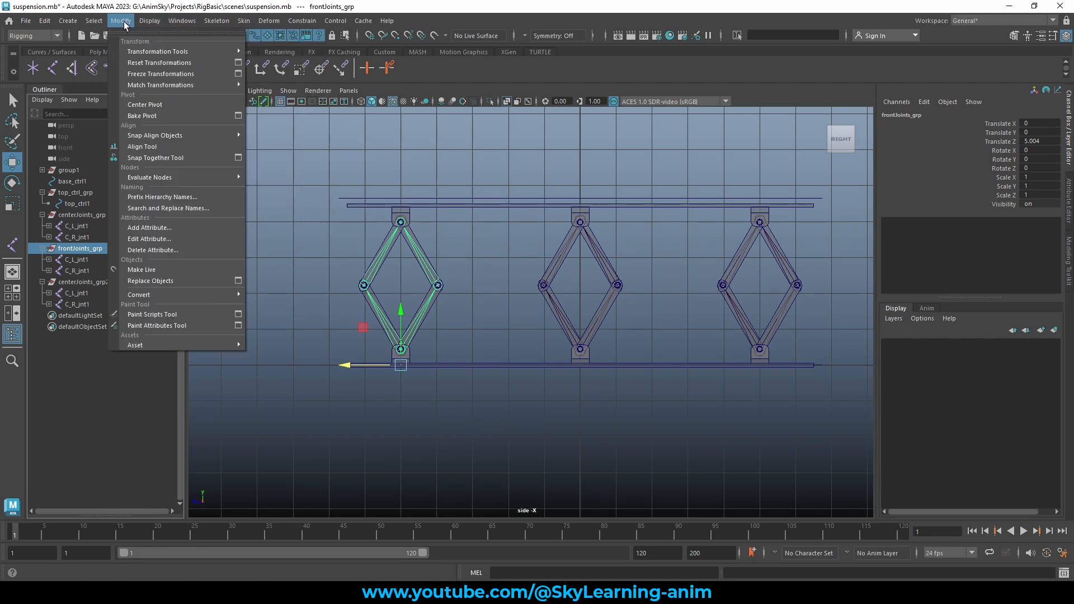
pyautogui.click(178, 208)
pyautogui.moveTo(692, 65); pyautogui.dragTo(633, 73)
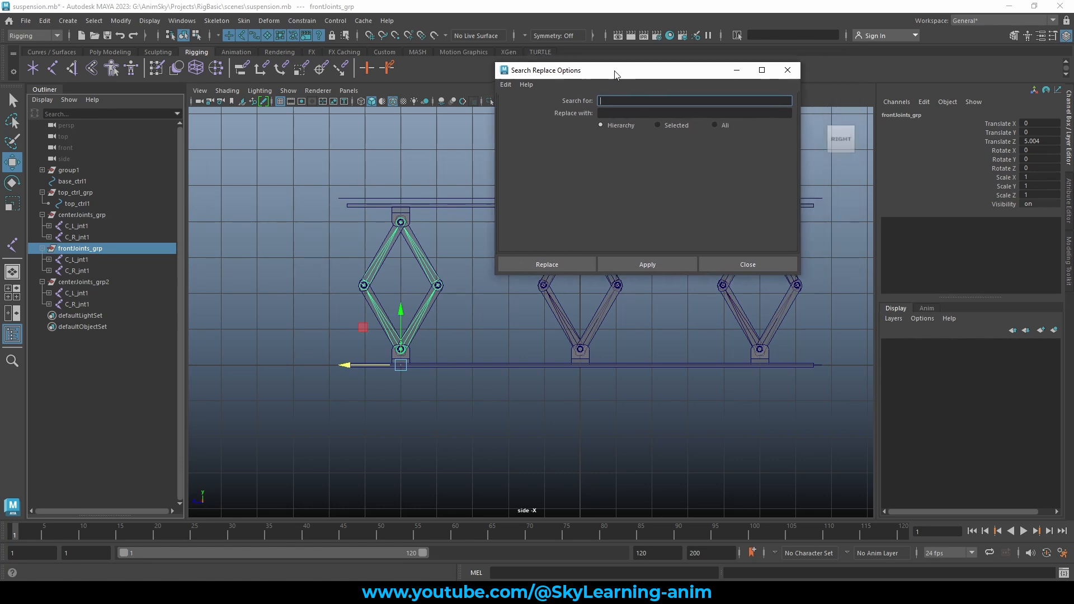
pyautogui.click(634, 104)
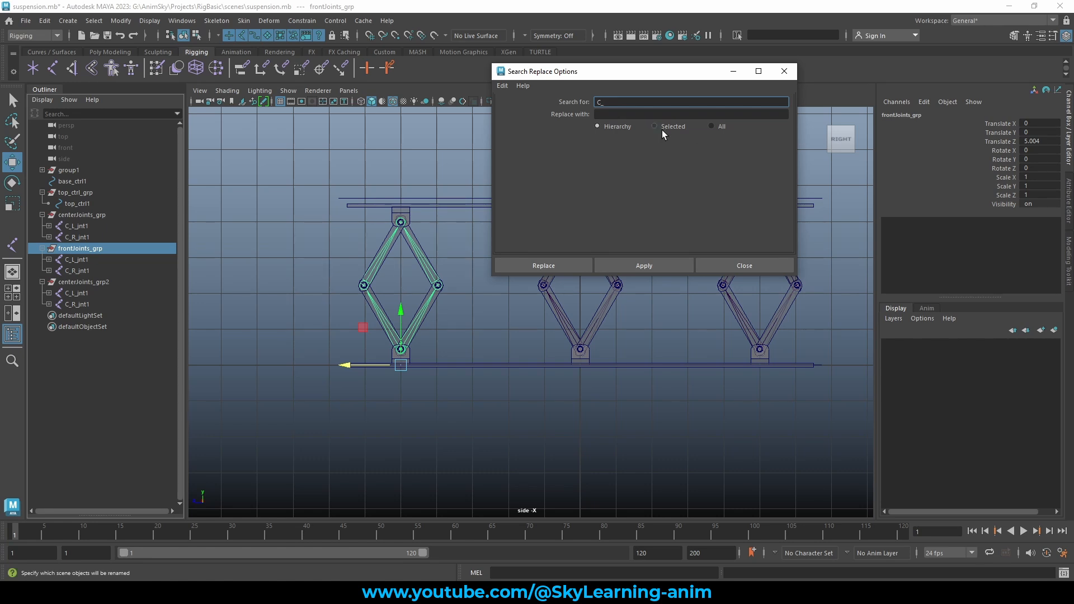
pyautogui.click(621, 116)
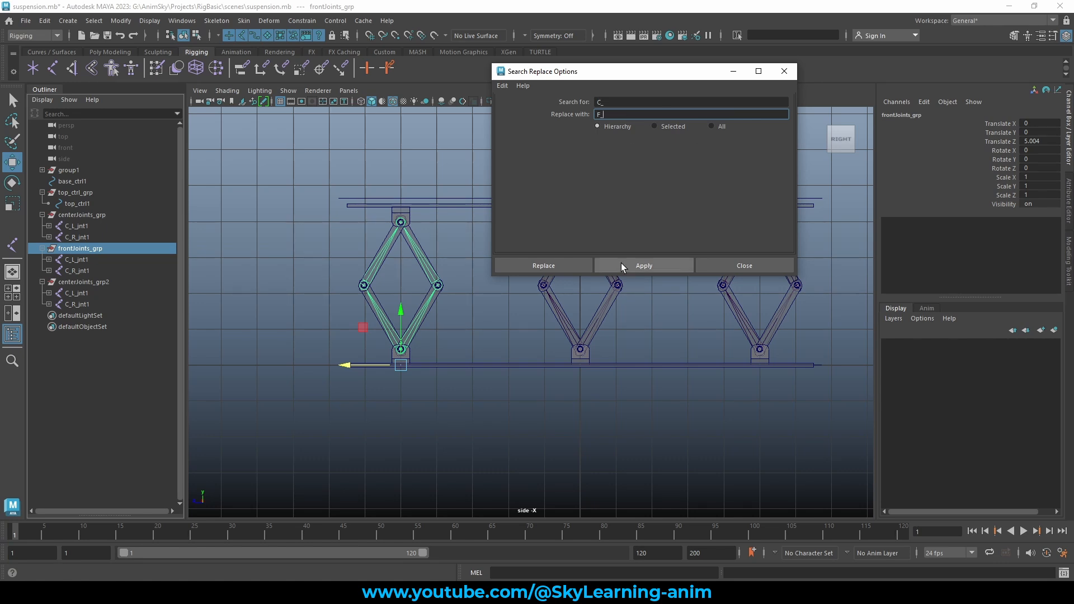
pyautogui.click(635, 270)
# Examine the renamed left and right joint chains inside frontJoints_grp down to their child joints
pyautogui.click(69, 260)
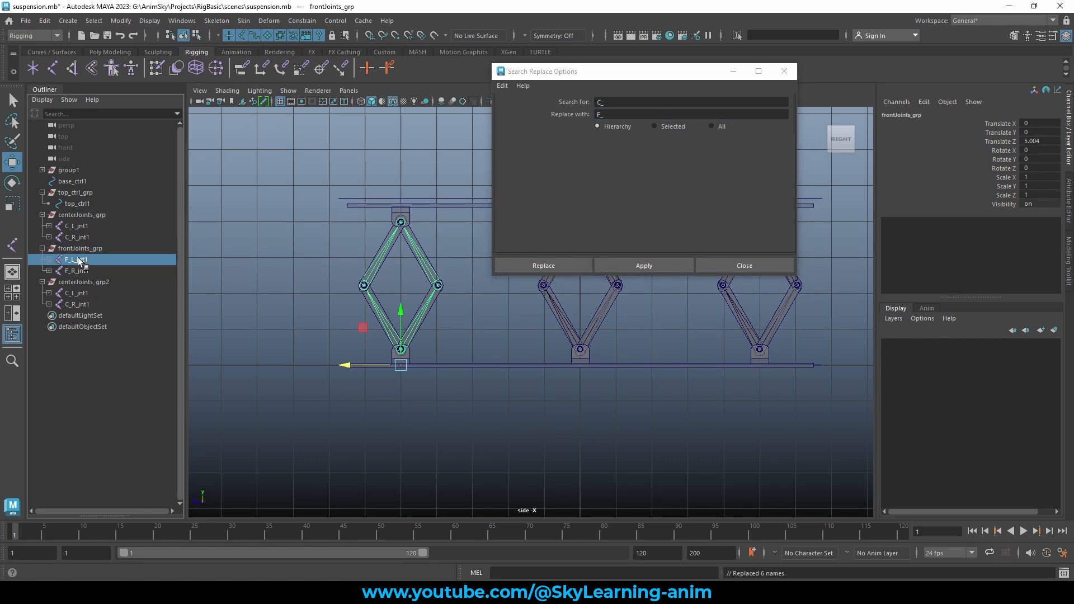
pyautogui.keyDown('shift'); pyautogui.click(48, 259); pyautogui.keyUp('shift')
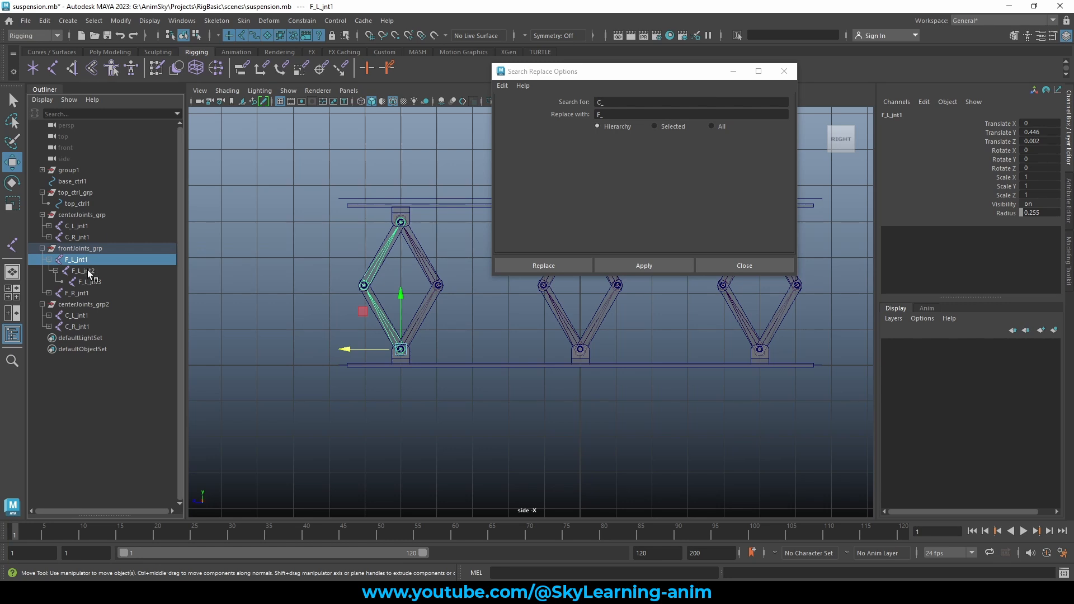
pyautogui.click(90, 282)
pyautogui.click(49, 259)
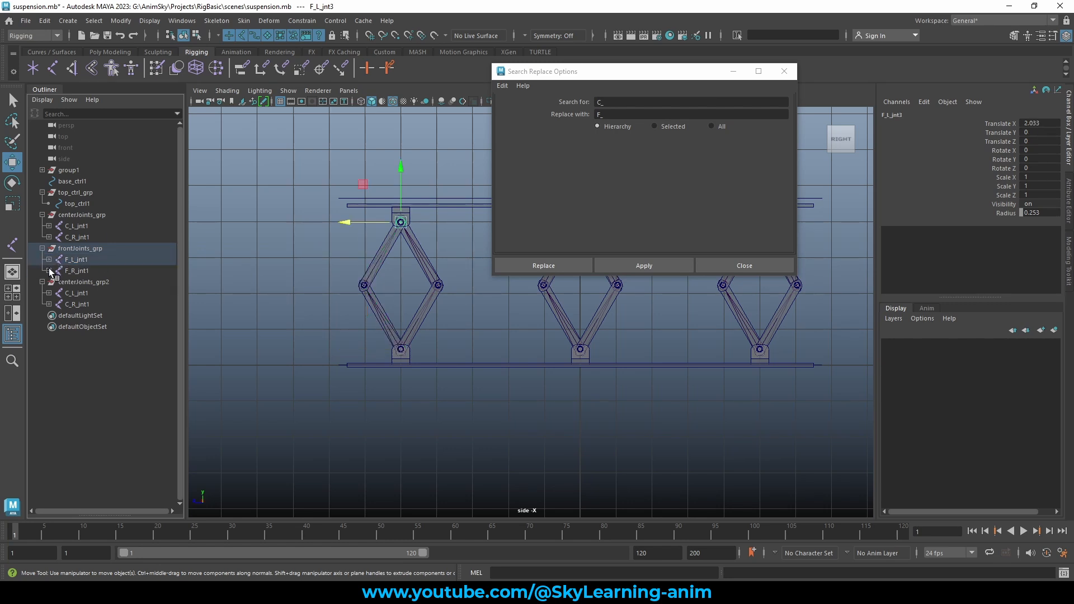
pyautogui.keyDown('shift'); pyautogui.click(49, 269); pyautogui.keyUp('shift')
pyautogui.click(48, 269)
# Set the replacement prefix to B_ for the centerJoints_grp2 group and rename that group backJoints_grp
pyautogui.click(76, 282)
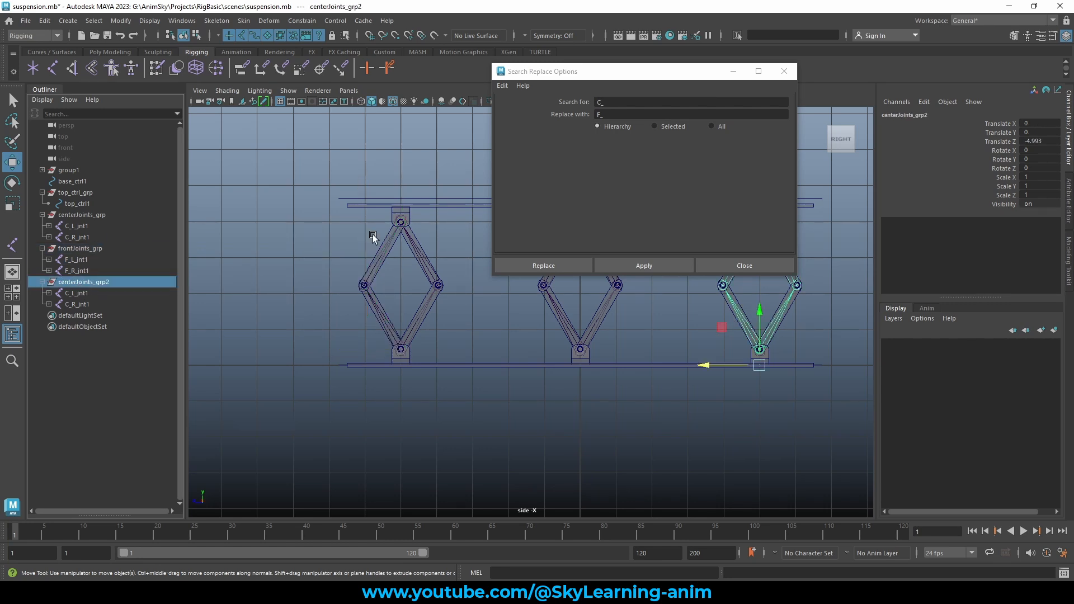
pyautogui.click(596, 113)
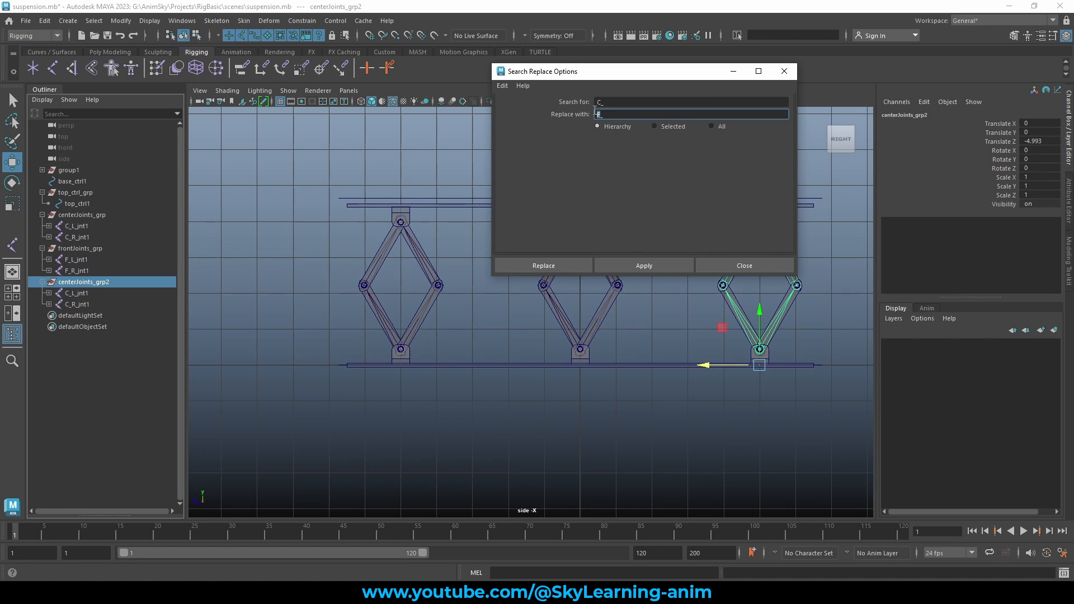
pyautogui.press('BackSpace')
pyautogui.write('B')
pyautogui.doubleClick(88, 285)
pyautogui.moveTo(76, 282); pyautogui.dragTo(19, 283)
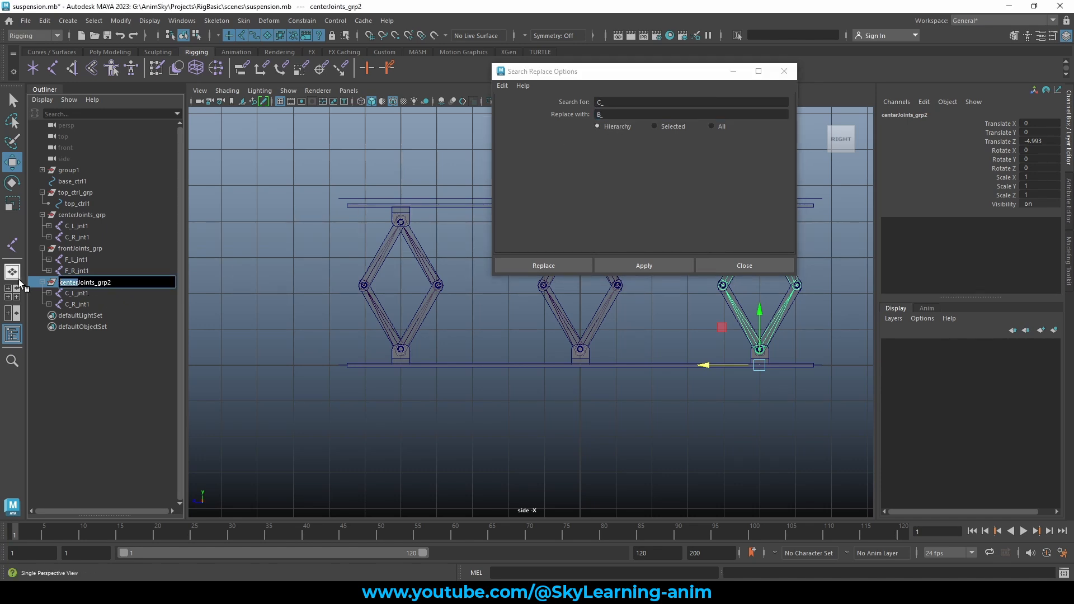
pyautogui.write('back')
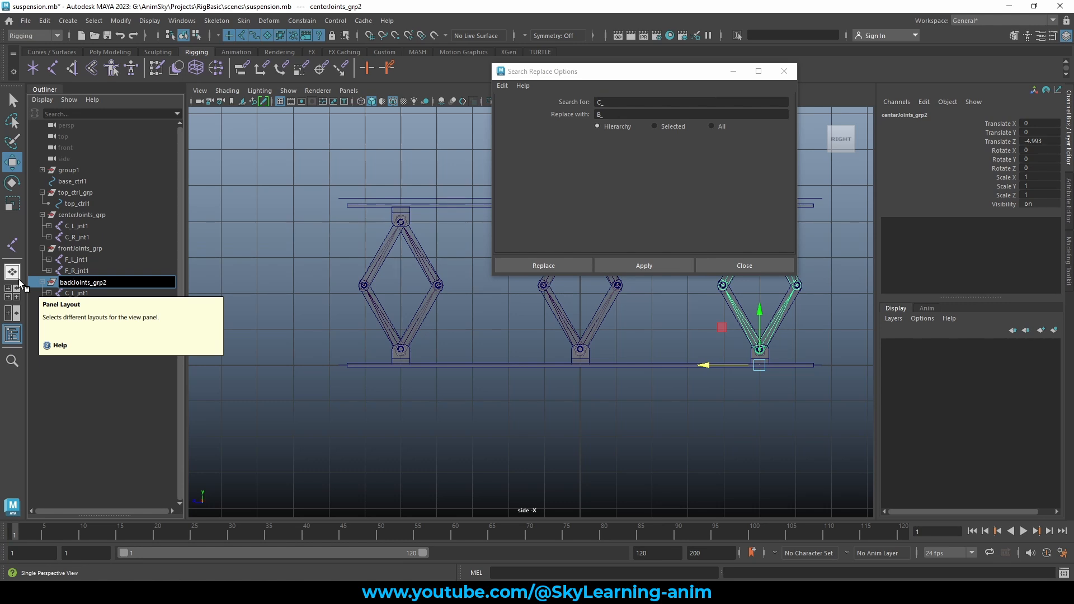
pyautogui.click(146, 284)
pyautogui.press('BackSpace')
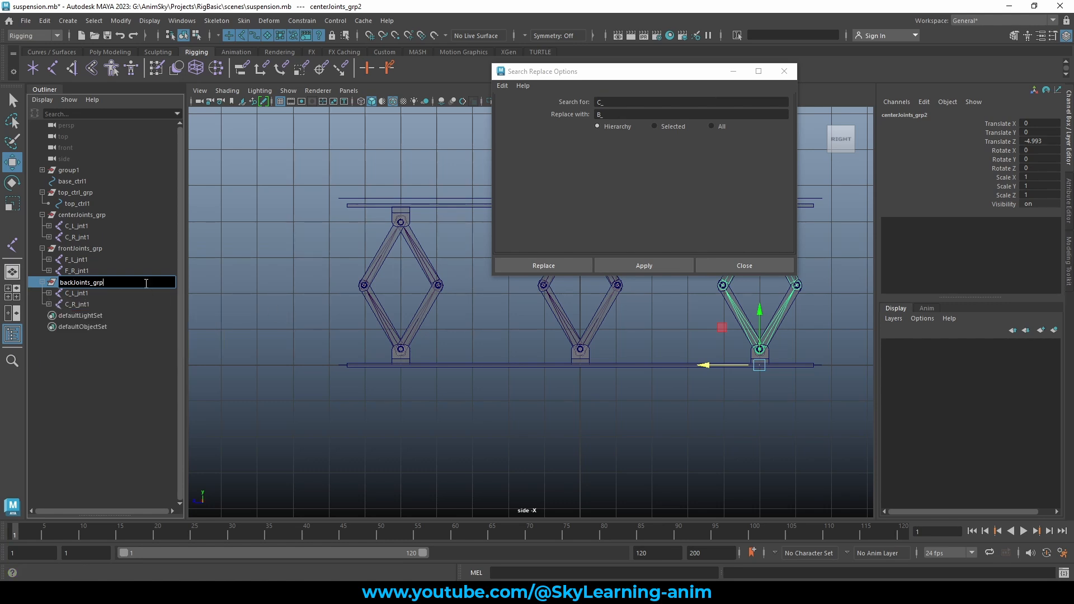
pyautogui.press('Return')
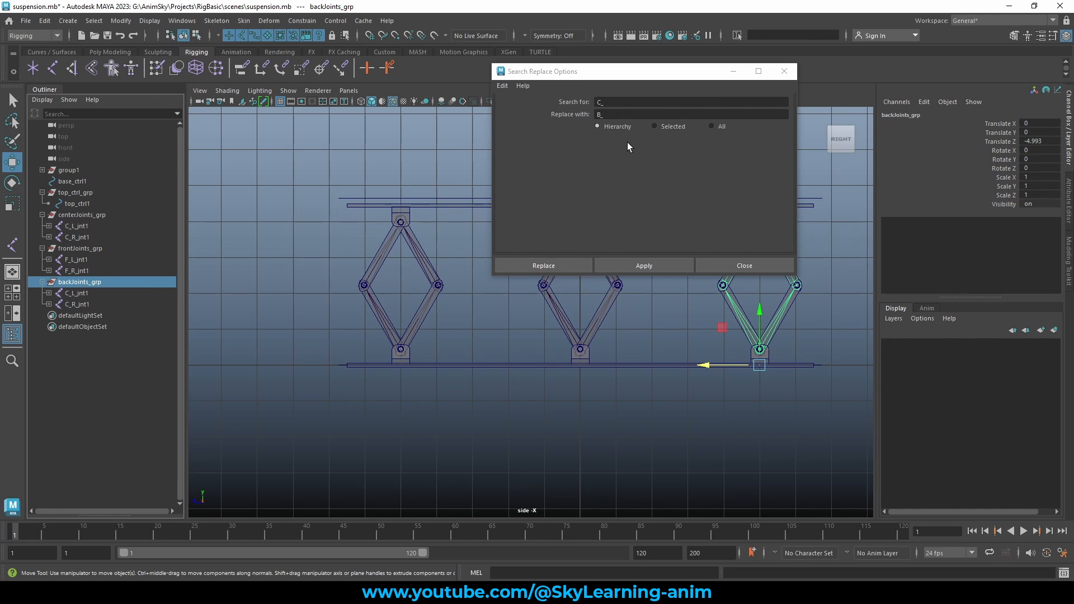
# Apply the C_ to B_ name replacement throughout the backJoints_grp hierarchy, close the dialog and clear the selection
pyautogui.click(644, 263)
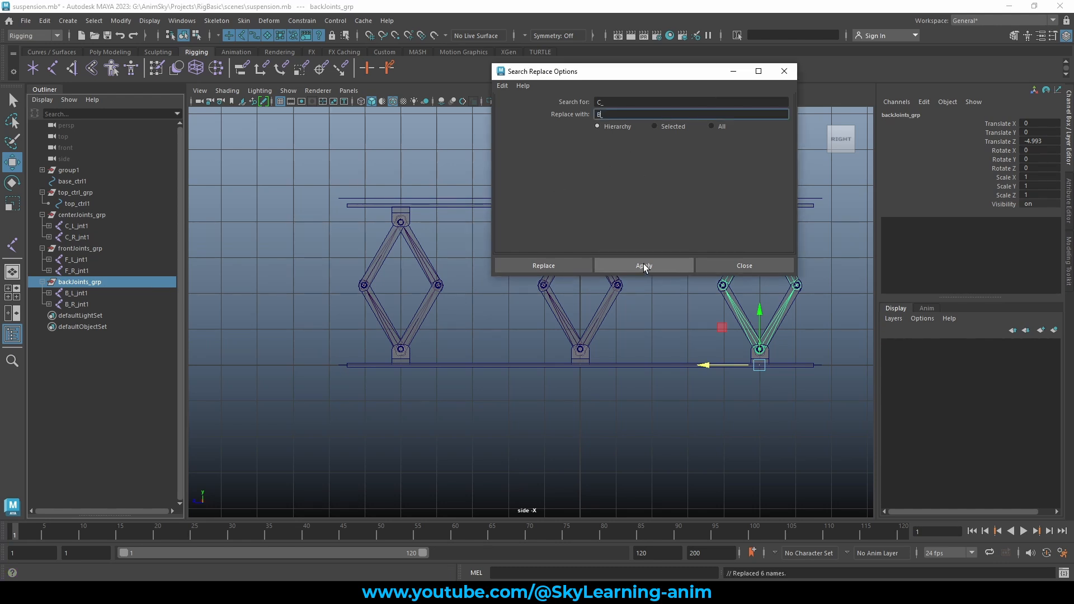
pyautogui.click(47, 304)
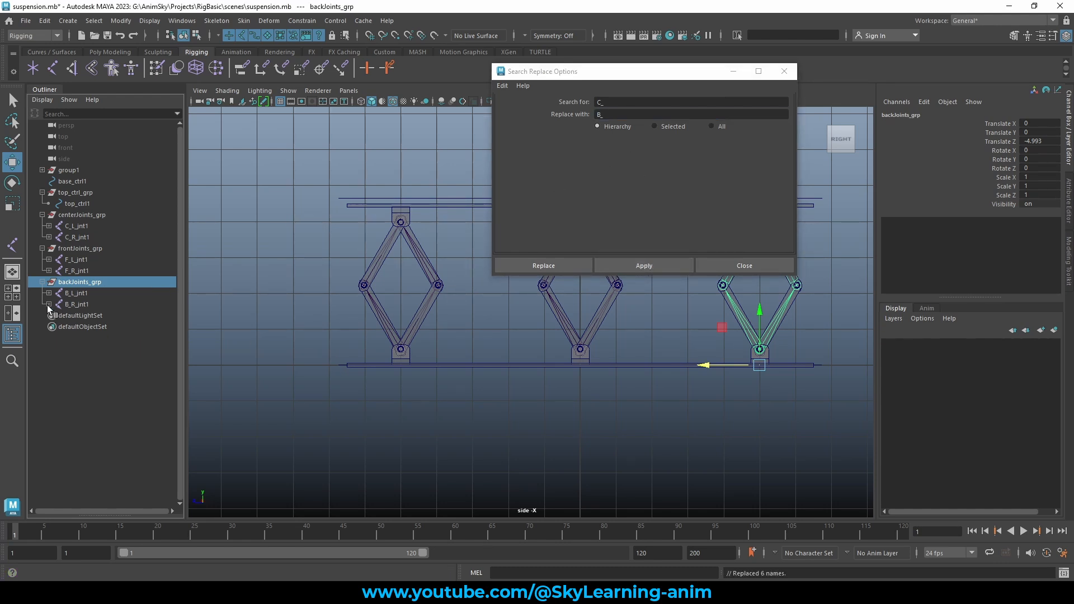
pyautogui.click(771, 270)
pyautogui.click(625, 264)
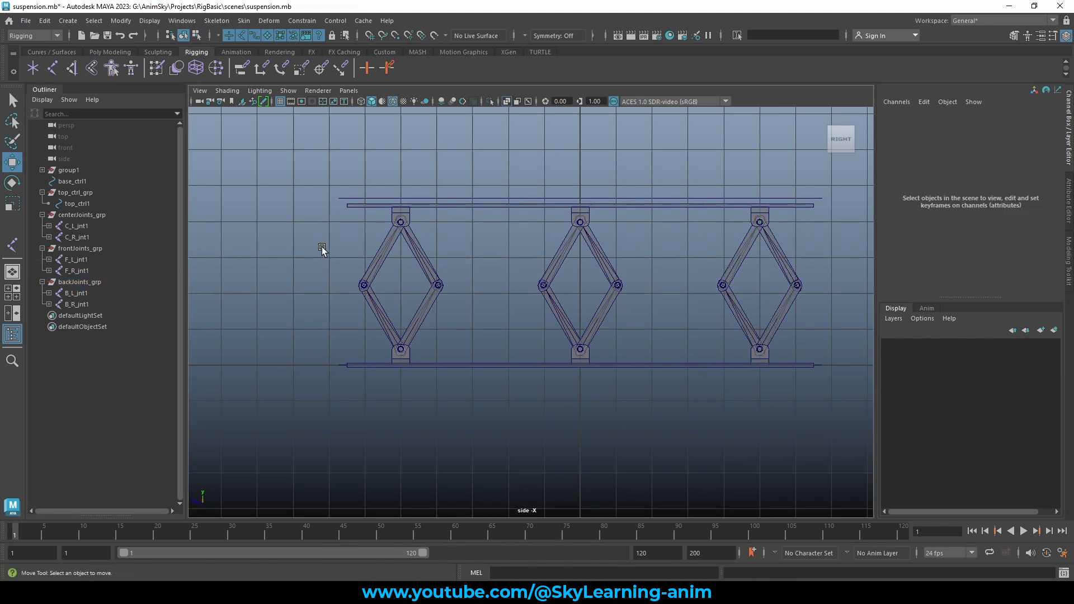
# Expand the center group's C_L_jnt1 chain and start the IK Handle tool with its settings reset to defaults
pyautogui.scroll(2, 321, 247)
pyautogui.click(56, 225)
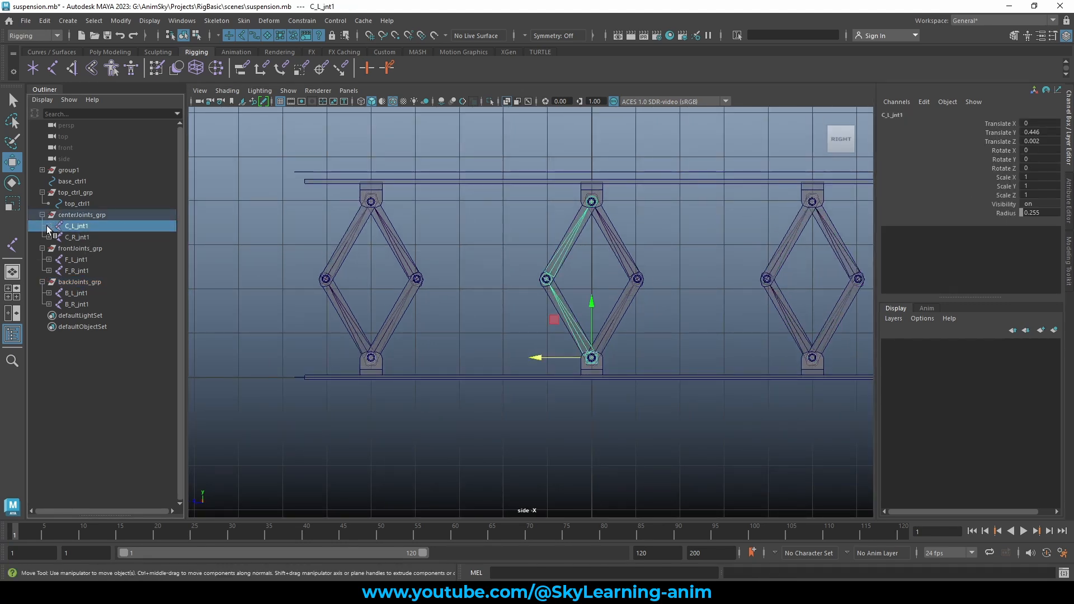
pyautogui.click(48, 225)
pyautogui.moveTo(607, 283)
pyautogui.keyDown('alt'); pyautogui.mouseDown(button='middle')
pyautogui.moveTo(584, 288)
pyautogui.moveTo(619, 271)
pyautogui.mouseUp(button='middle'); pyautogui.keyUp('alt')
pyautogui.click(331, 259)
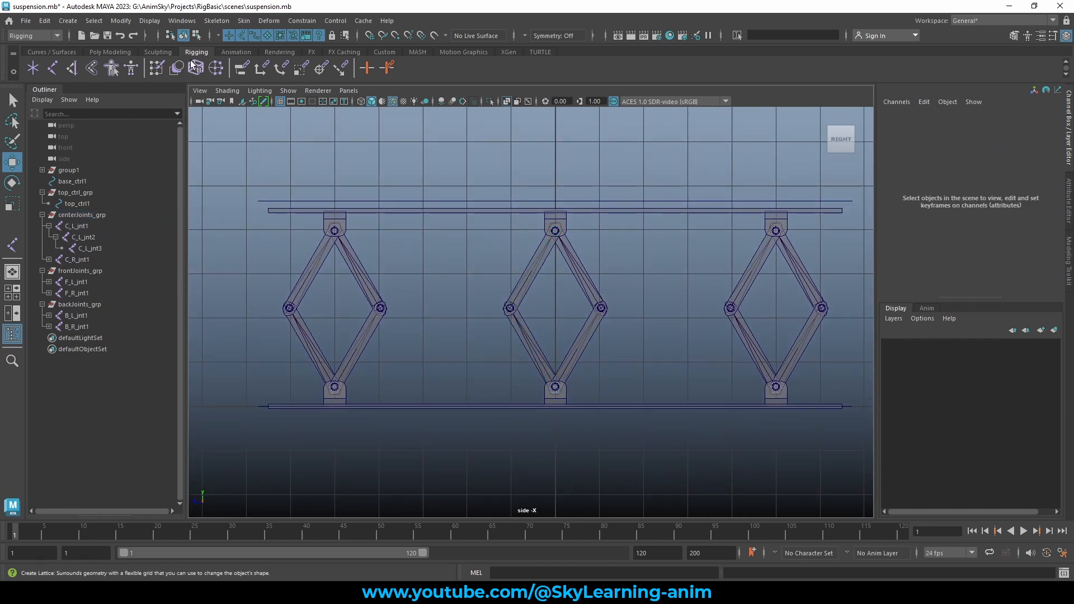
pyautogui.click(221, 21)
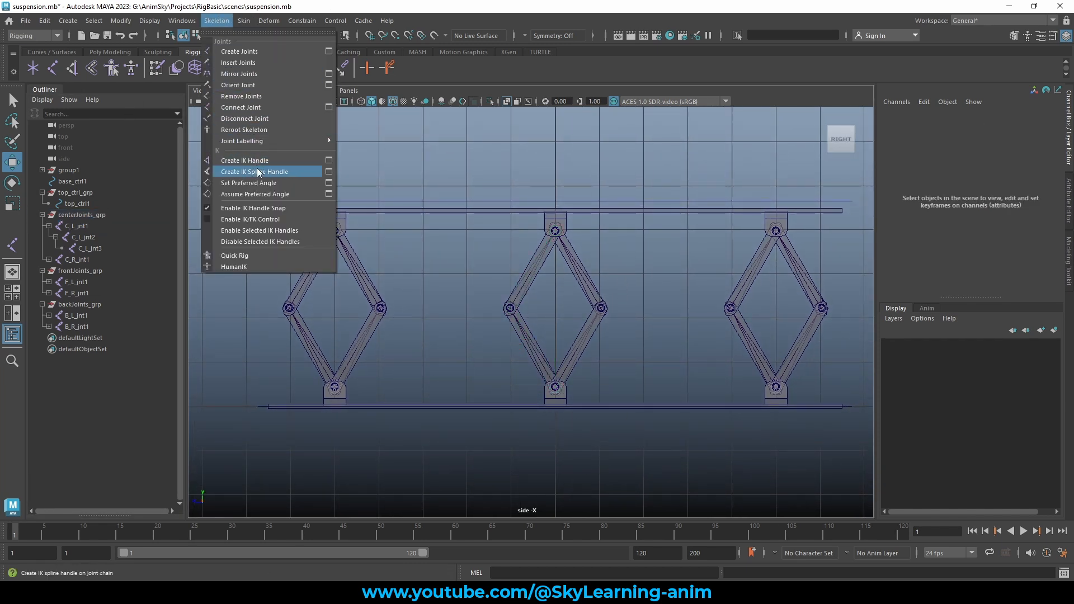
pyautogui.click(316, 161)
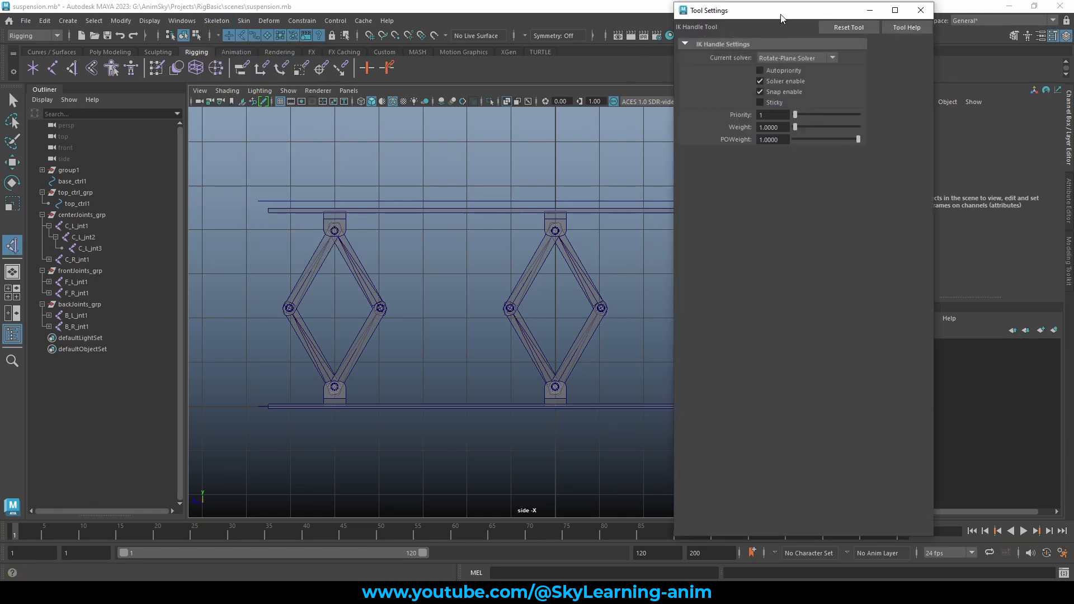
pyautogui.click(837, 28)
pyautogui.click(920, 10)
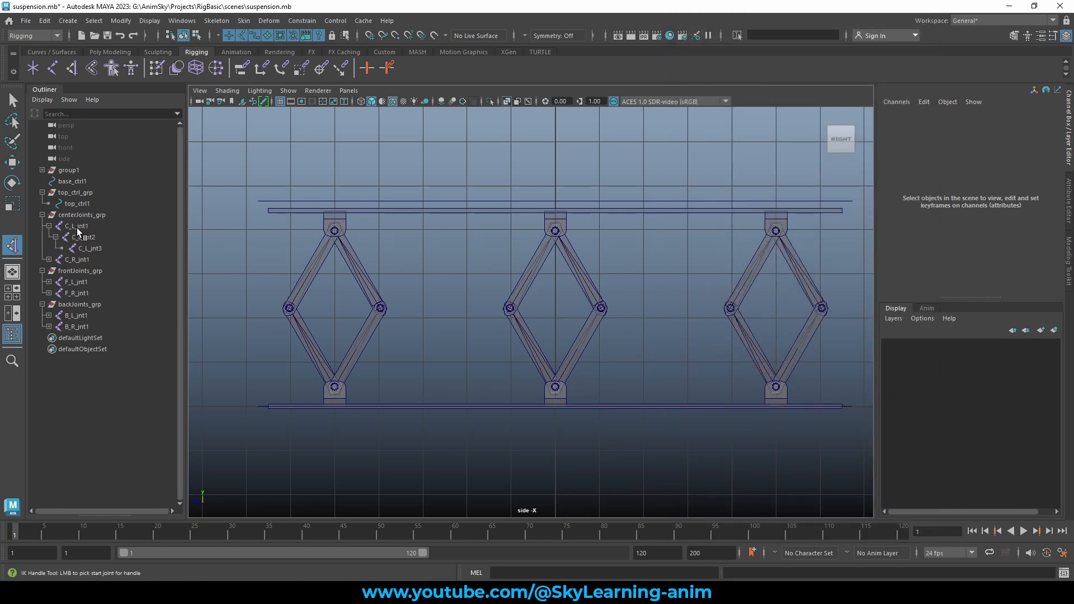
# Create an IK handle from C_L_jnt1 to C_L_jnt3 on the center unit's left chain
pyautogui.keyDown('alt'); pyautogui.moveTo(361, 234); pyautogui.dragTo(480, 223, button='middle'); pyautogui.keyUp('alt')
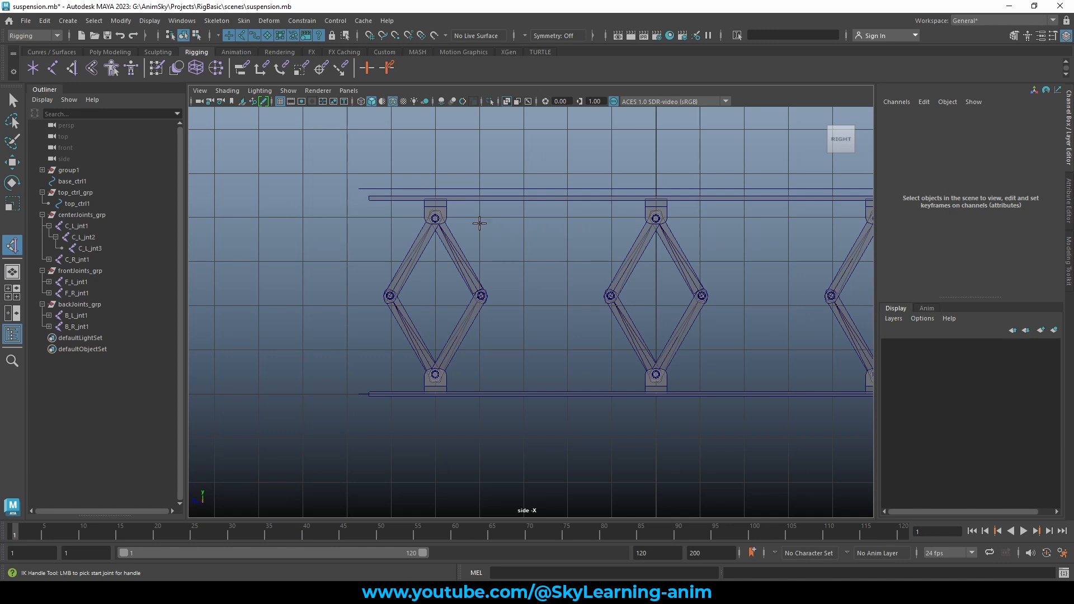
pyautogui.click(83, 226)
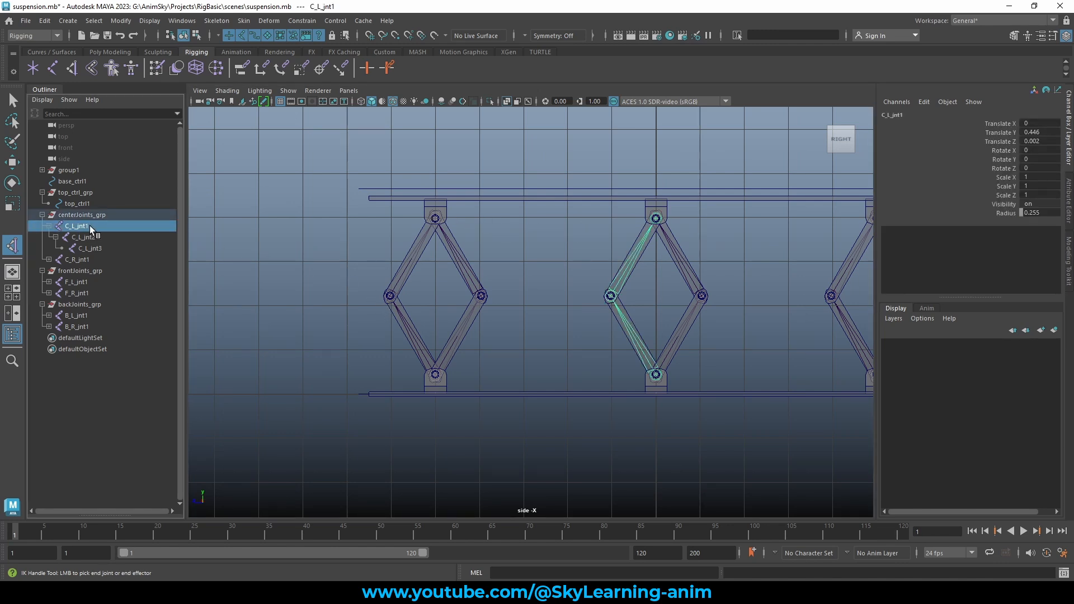
pyautogui.keyDown('alt'); pyautogui.moveTo(643, 290); pyautogui.dragTo(519, 280, button='middle'); pyautogui.keyUp('alt')
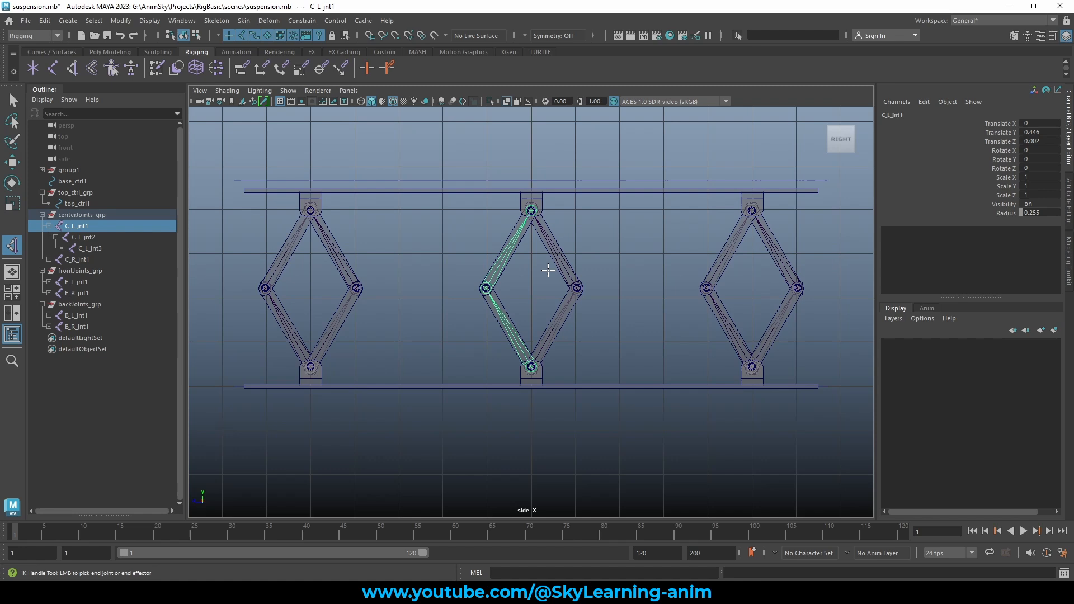
pyautogui.click(92, 249)
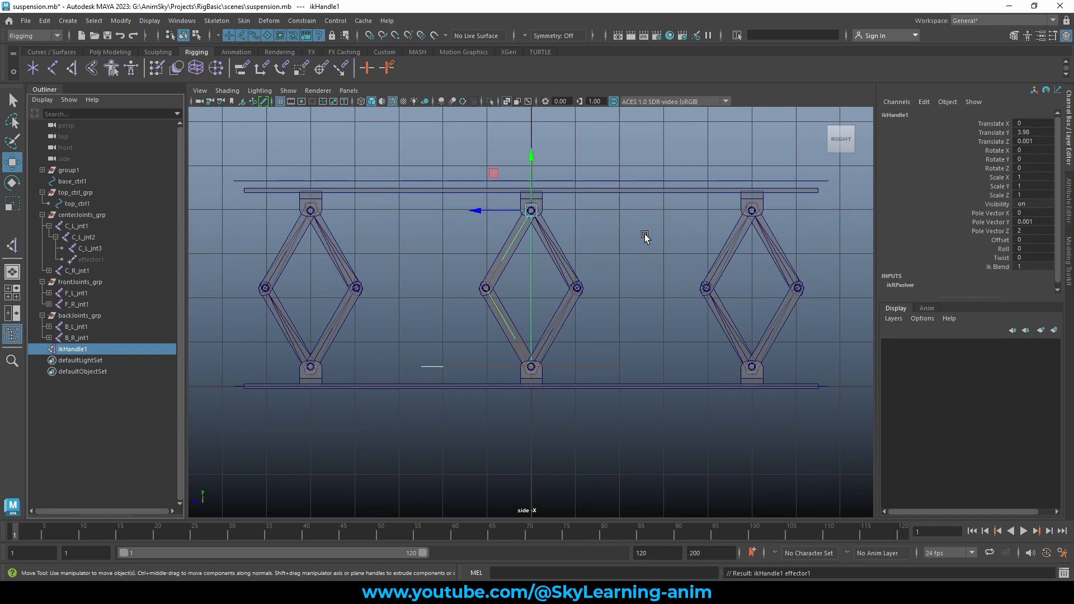
# Test the left chain's bend by lowering its IK handle to about 2.015 in Y, then undo the move
pyautogui.keyDown('alt'); pyautogui.moveTo(660, 235); pyautogui.dragTo(684, 240, button='middle'); pyautogui.keyUp('alt')
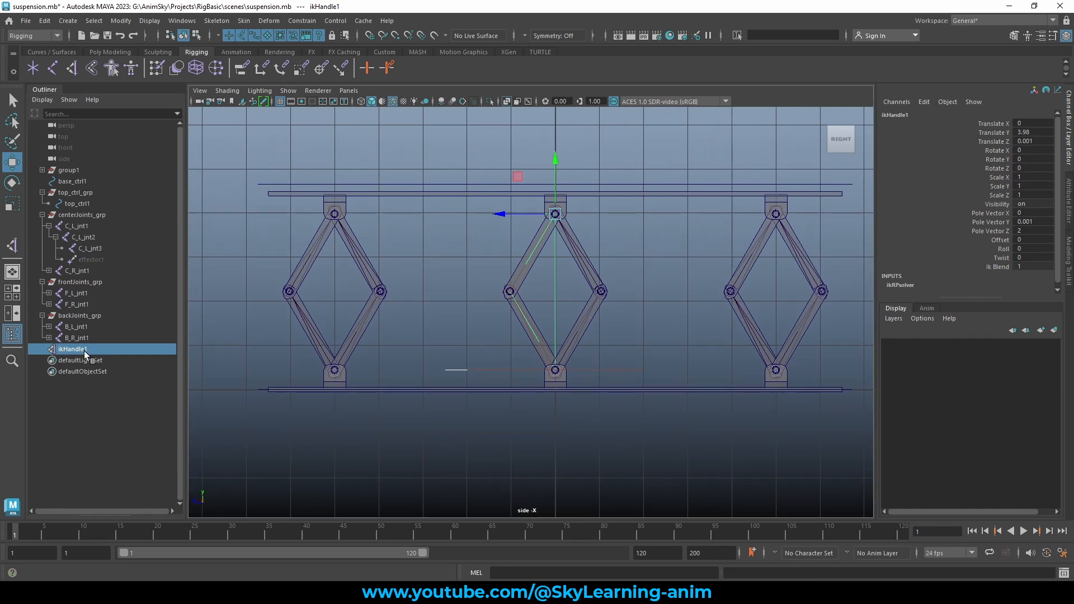
pyautogui.moveTo(556, 161); pyautogui.dragTo(556, 246)
pyautogui.scroll(2, 505, 327)
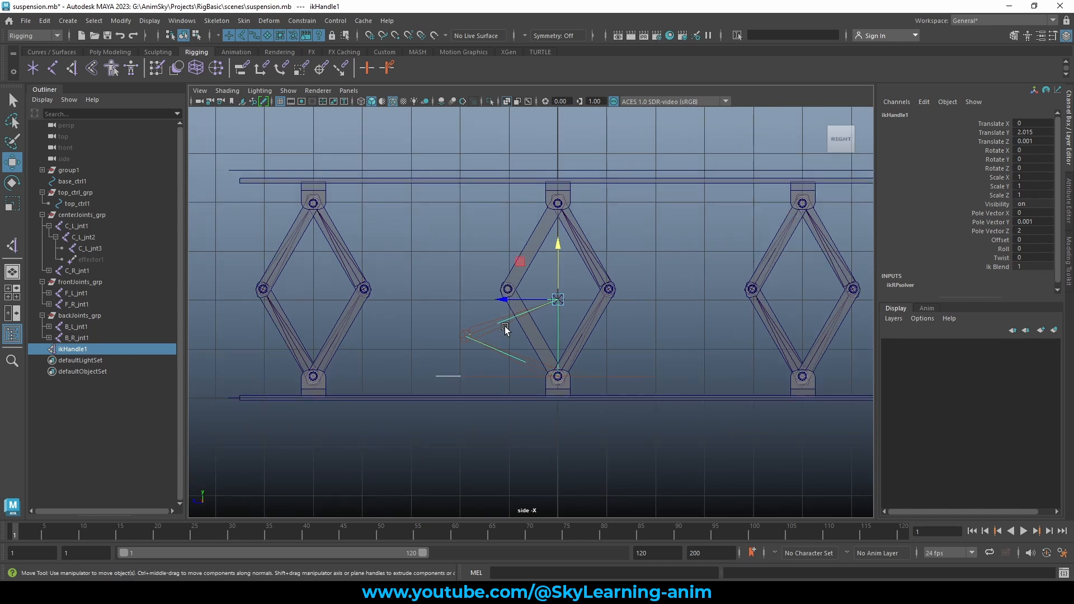
pyautogui.moveTo(477, 213); pyautogui.dragTo(488, 171, button='middle')
pyautogui.hotkey('ctrl', 'z')
pyautogui.hotkey('ctrl', 'z')
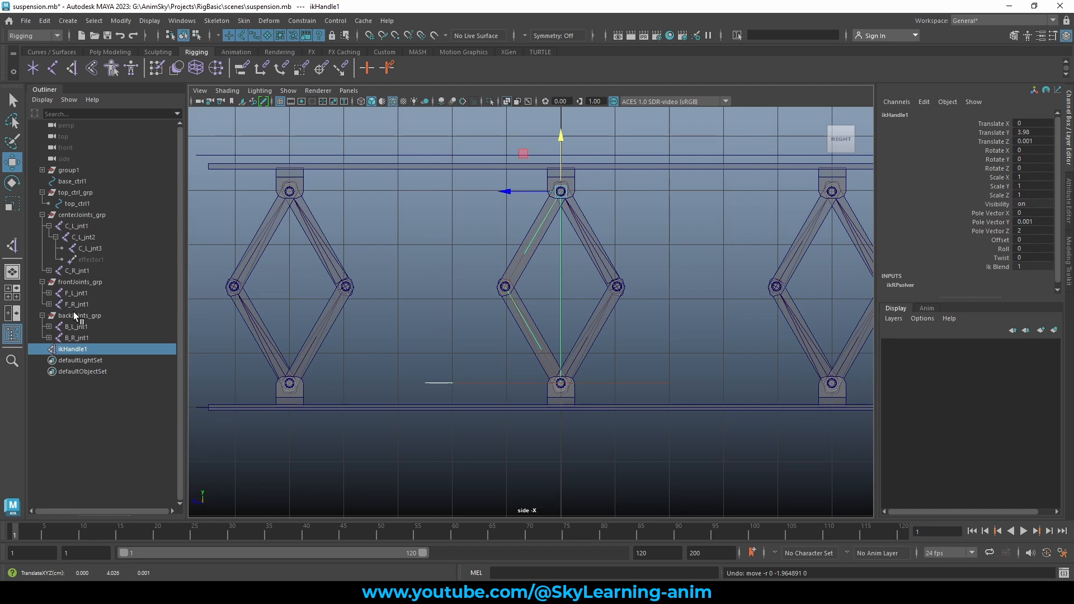
# Create an IK handle from C_R_jnt1 to C_R_jnt3 on the center unit's right chain
pyautogui.click(50, 226)
pyautogui.click(49, 237)
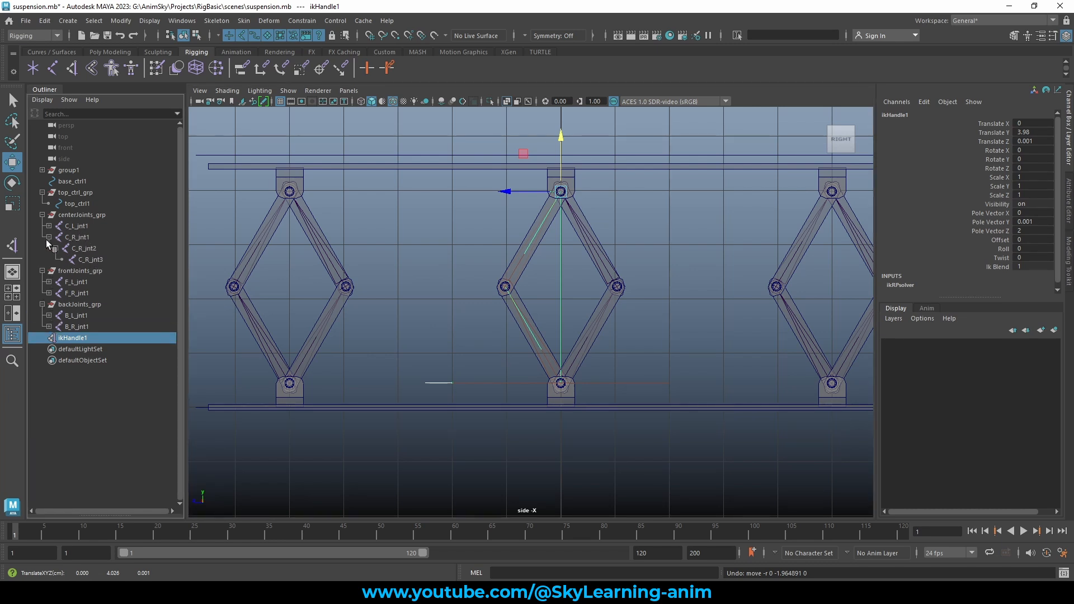
pyautogui.click(15, 245)
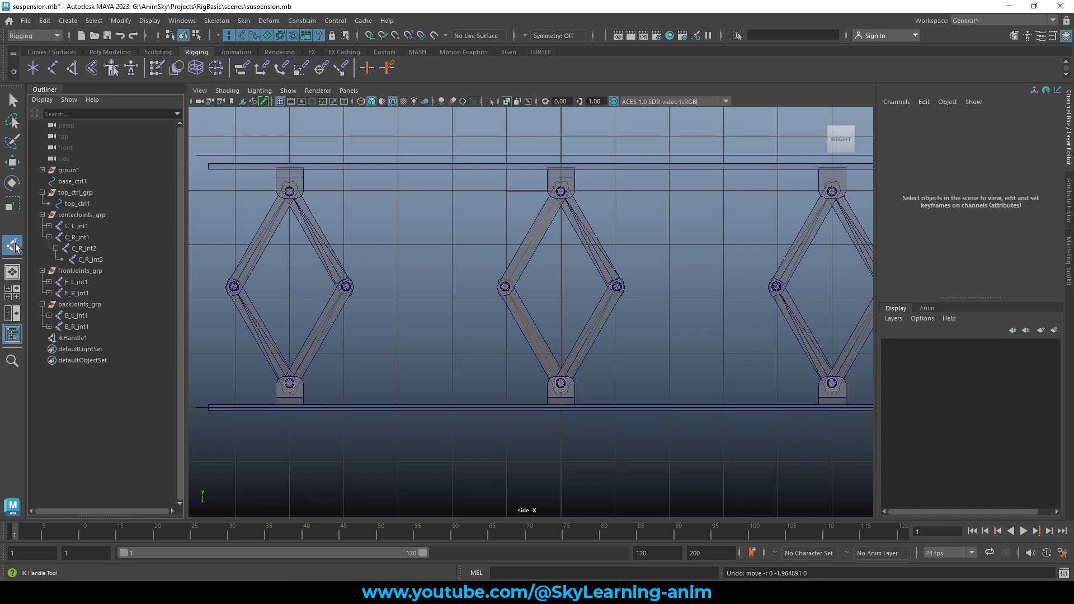
pyautogui.click(217, 21)
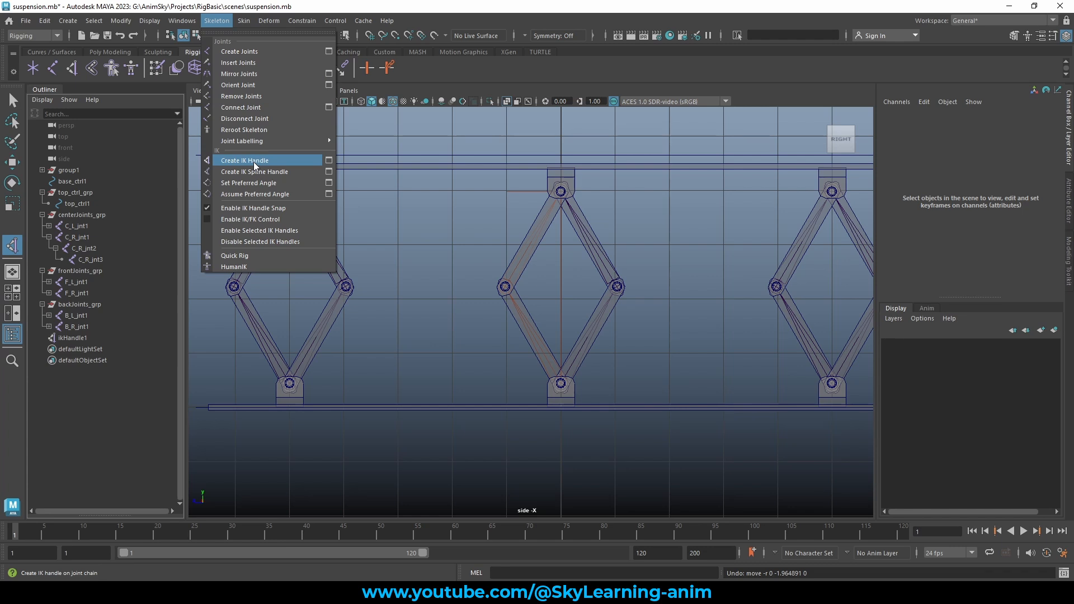
pyautogui.click(78, 237)
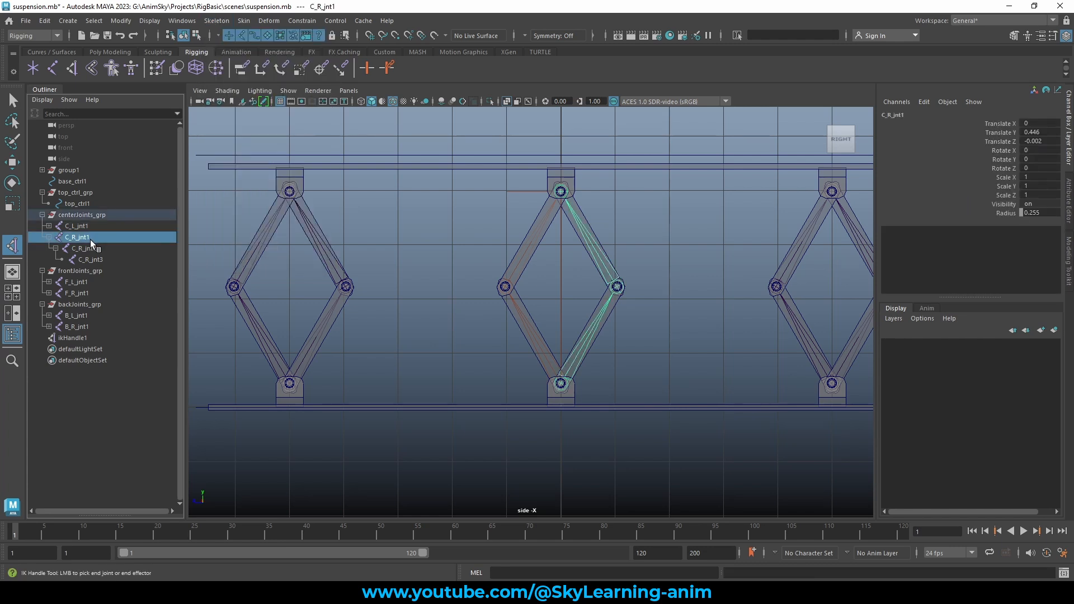
pyautogui.click(109, 260)
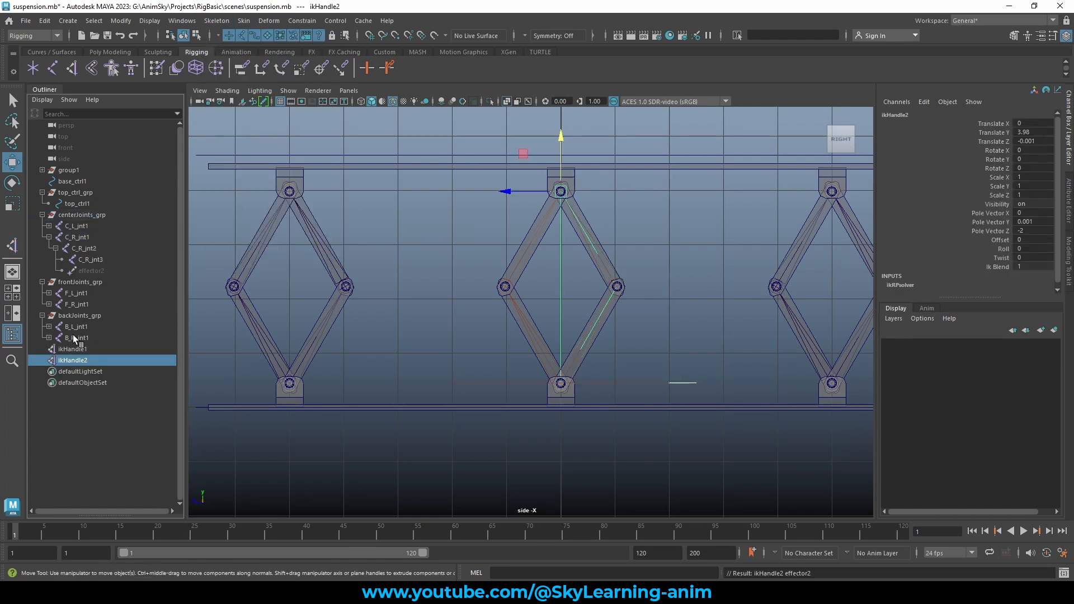
# Test the center unit's bend by lowering ikHandle1 and ikHandle2 together, then undo the move
pyautogui.keyDown('shift'); pyautogui.click(79, 350); pyautogui.keyUp('shift')
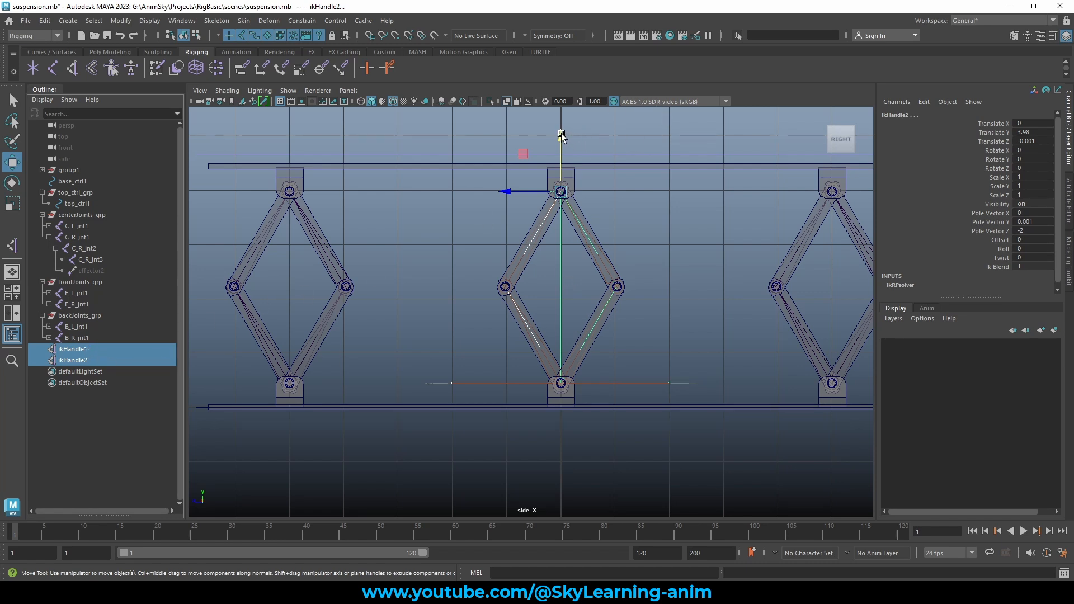
pyautogui.moveTo(561, 136); pyautogui.dragTo(565, 247)
pyautogui.hotkey('ctrl', 'z')
pyautogui.scroll(-2, 574, 245)
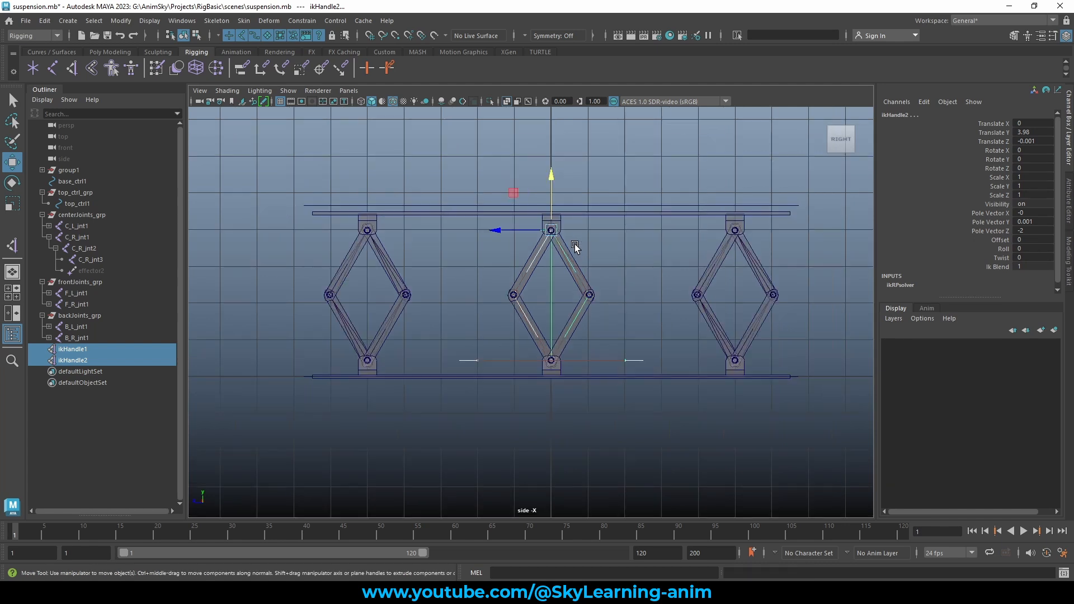
# Collapse the center joints group and create an IK handle from F_L_jnt1 to F_L_jnt3 on the front unit's left chain
pyautogui.click(49, 237)
pyautogui.click(42, 215)
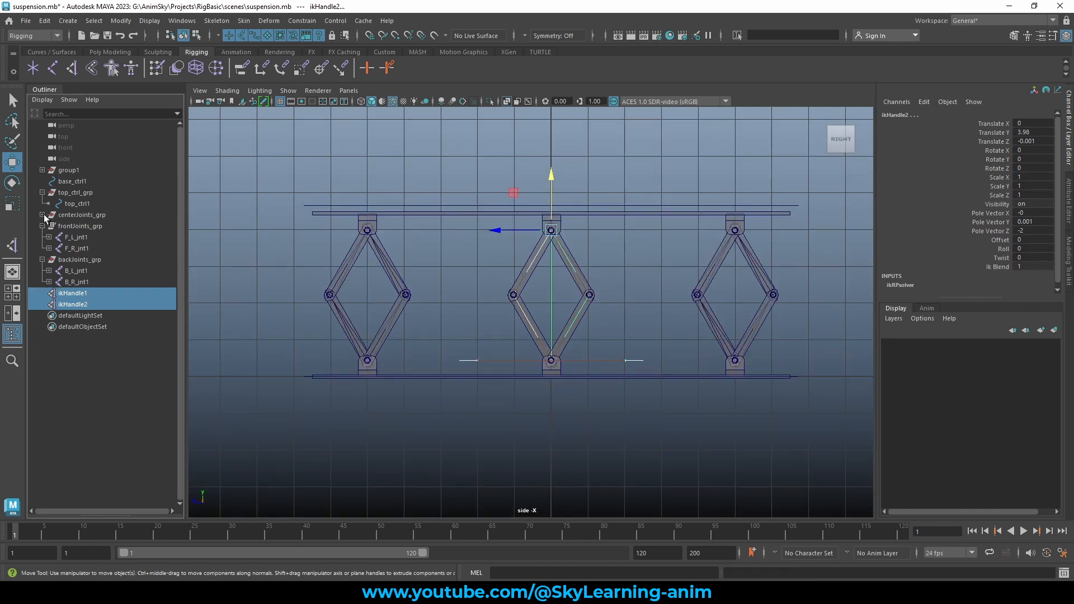
pyautogui.click(49, 237)
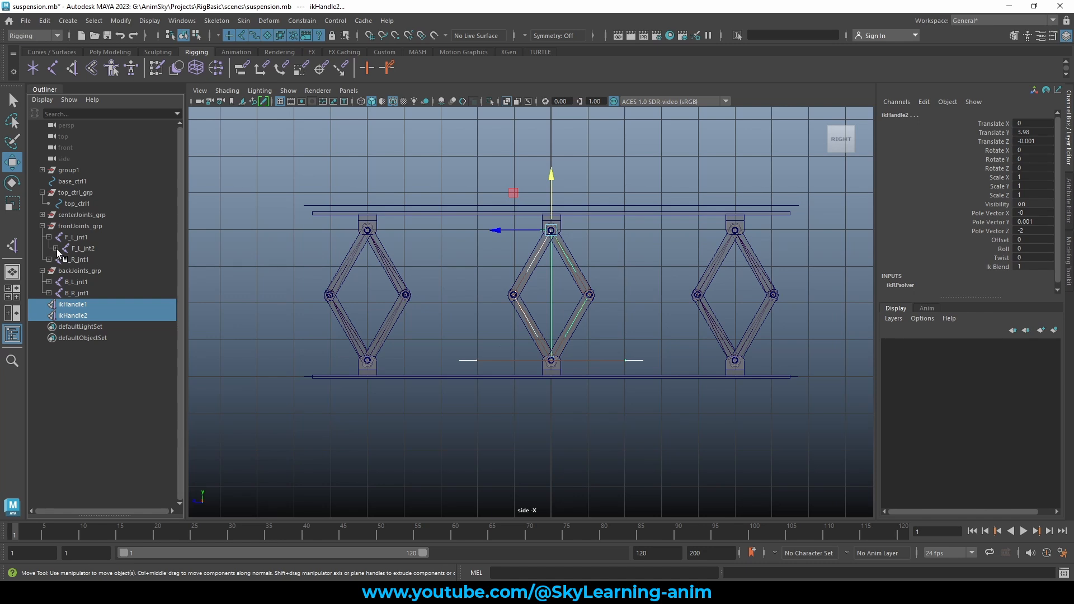
pyautogui.click(55, 248)
pyautogui.click(13, 246)
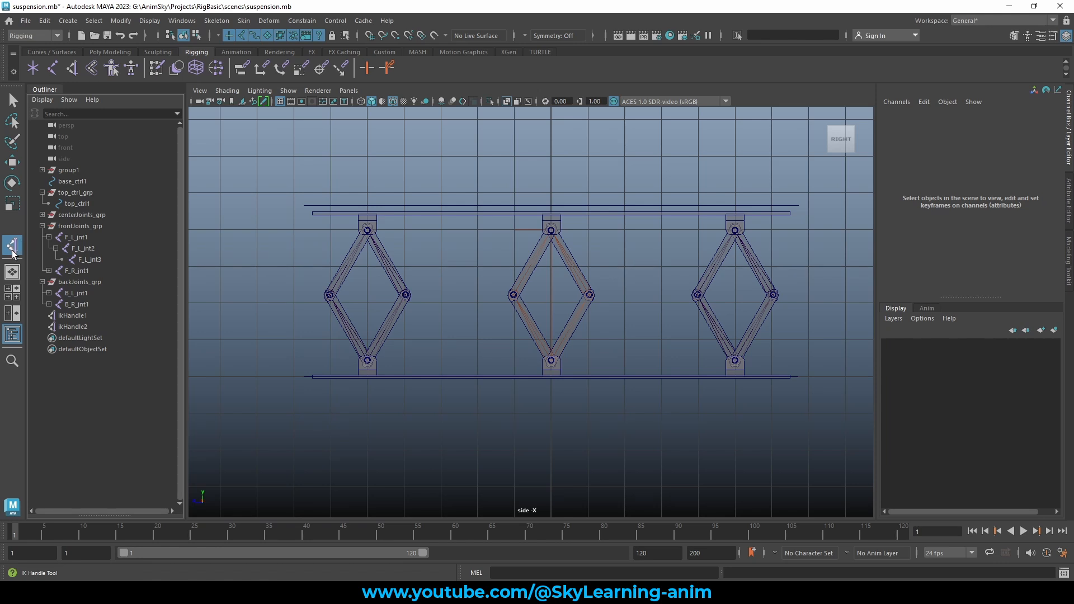
pyautogui.click(85, 237)
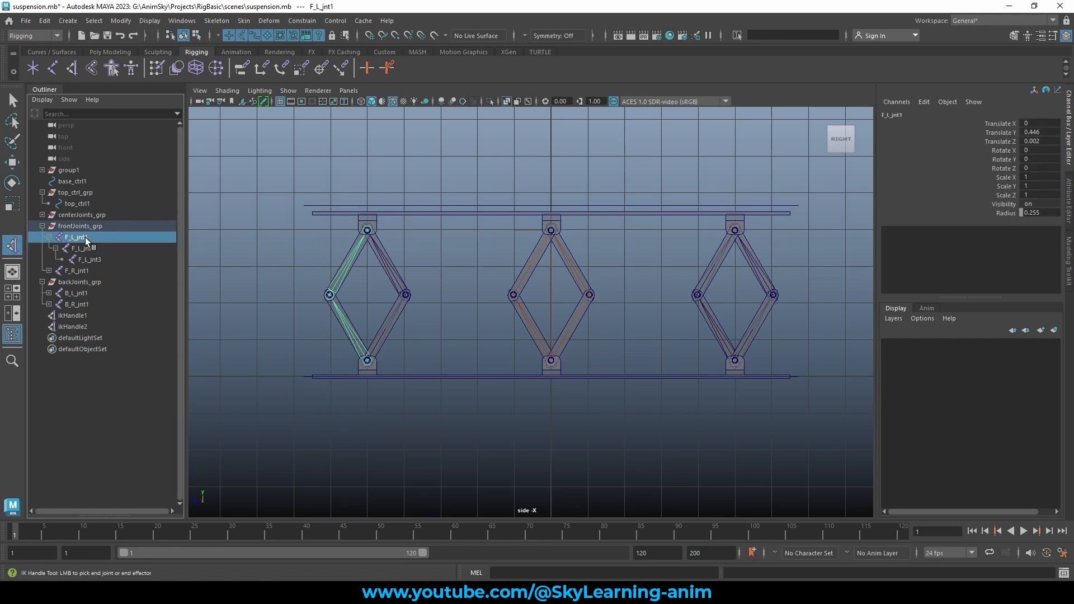
pyautogui.click(93, 260)
pyautogui.press('w')
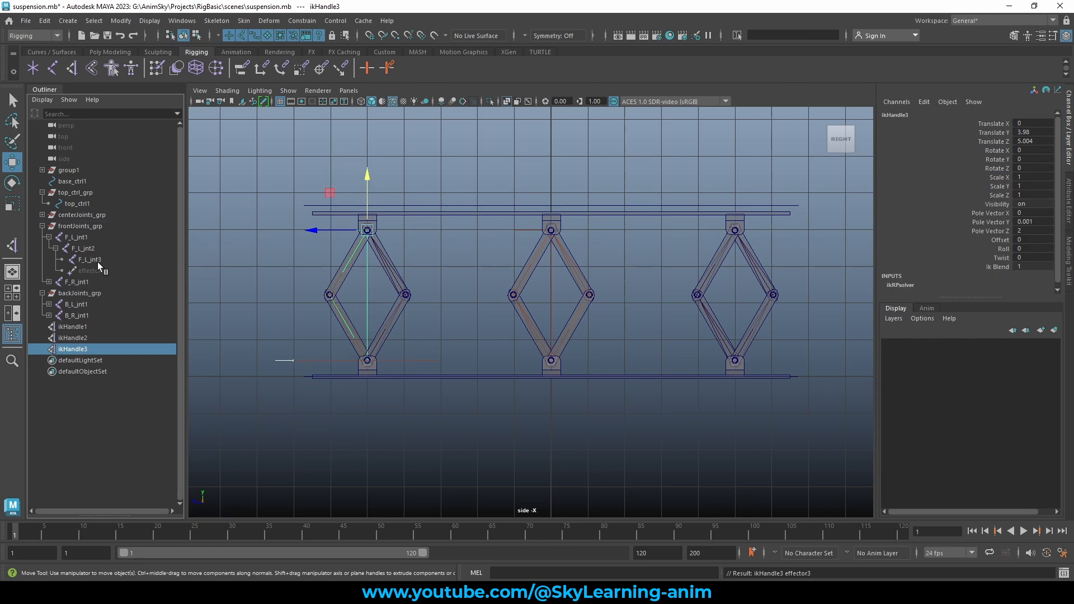
# Create an IK handle from F_R_jnt1 to F_R_jnt3 on the front unit's right chain
pyautogui.click(48, 282)
pyautogui.click(55, 294)
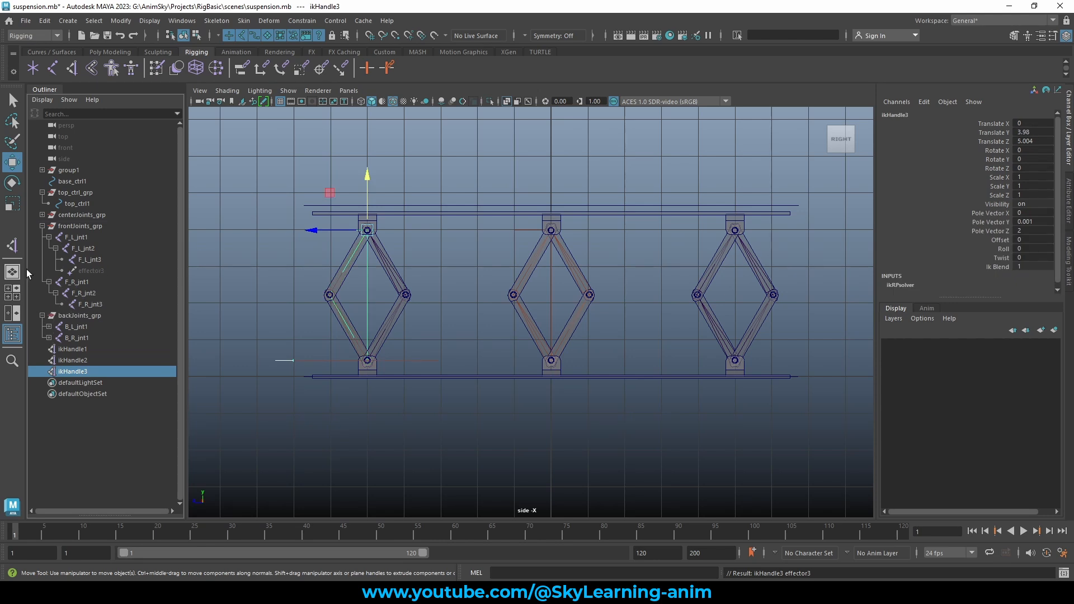
pyautogui.click(10, 246)
pyautogui.click(77, 282)
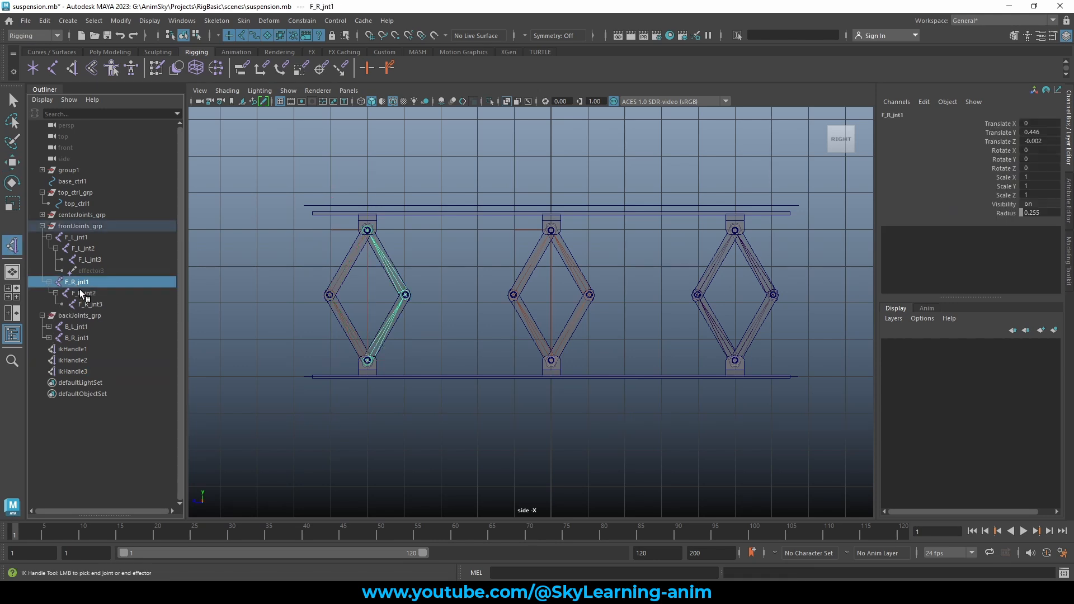
pyautogui.click(92, 305)
pyautogui.press('w')
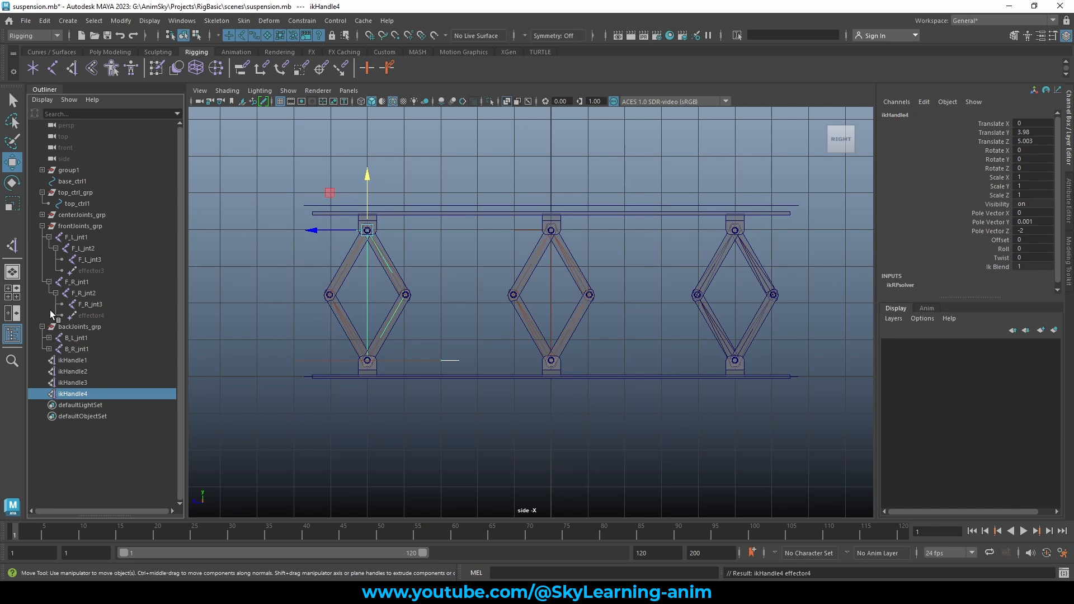
# Collapse the front joints group and create an IK handle from B_L_jnt1 to B_L_jnt3 on the back unit's left chain
pyautogui.click(43, 226)
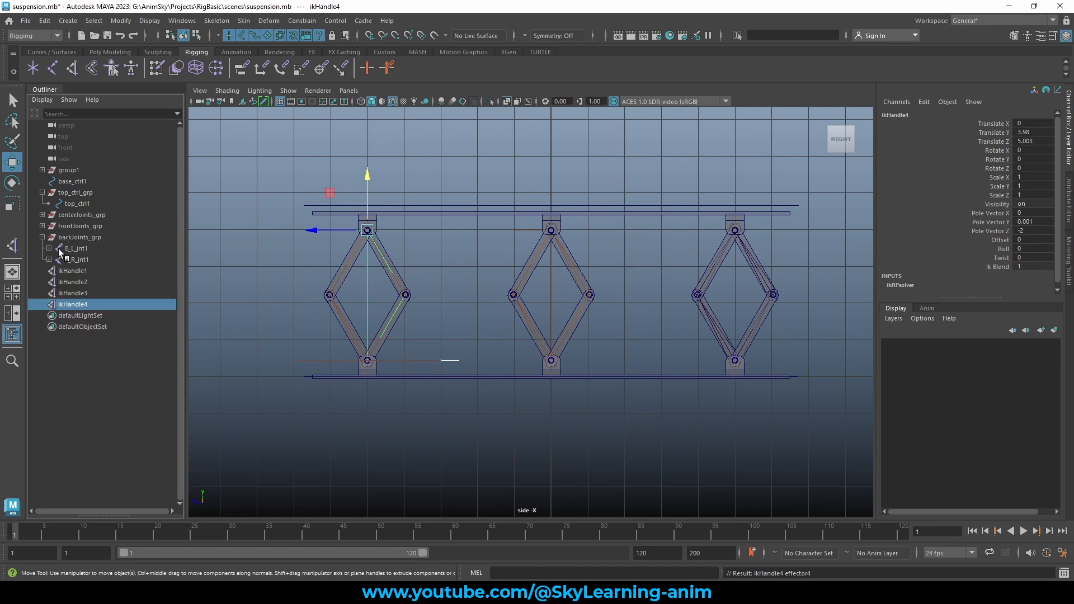
pyautogui.click(48, 249)
pyautogui.click(55, 260)
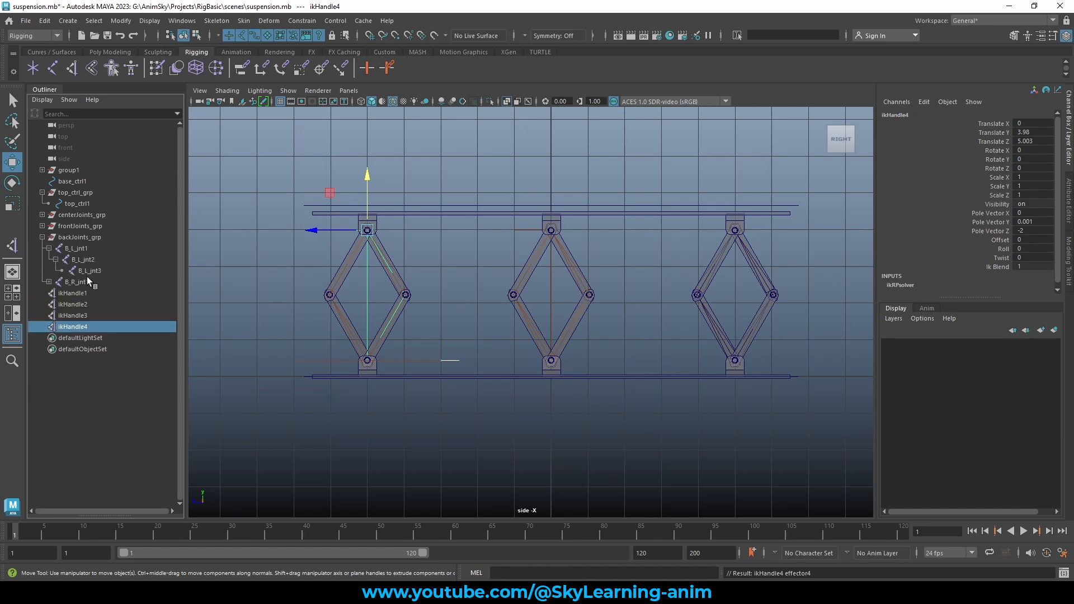
pyautogui.press('y')
pyautogui.click(84, 248)
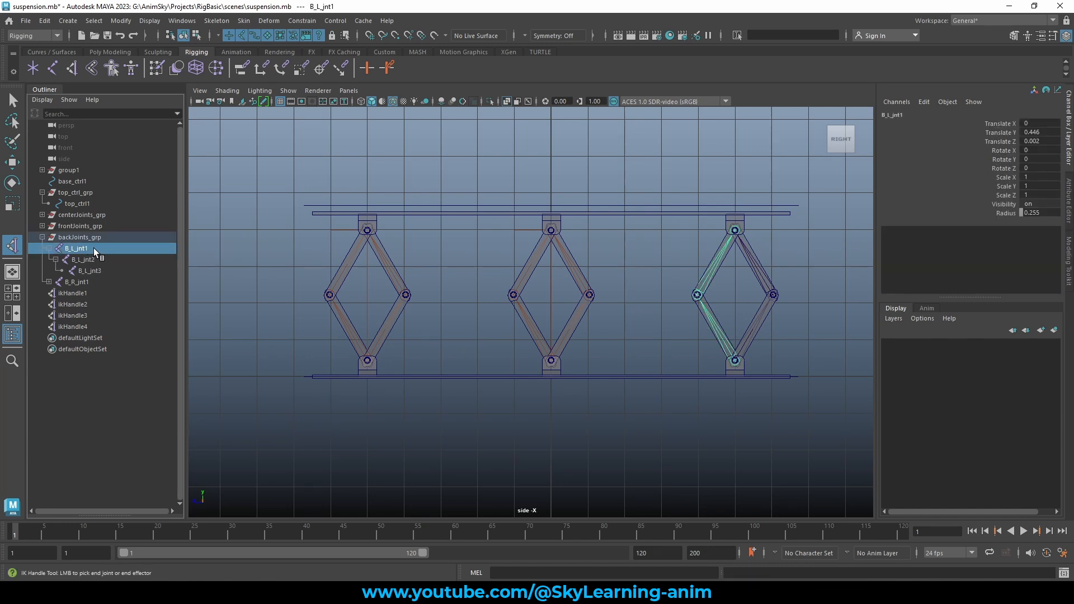
pyautogui.click(88, 270)
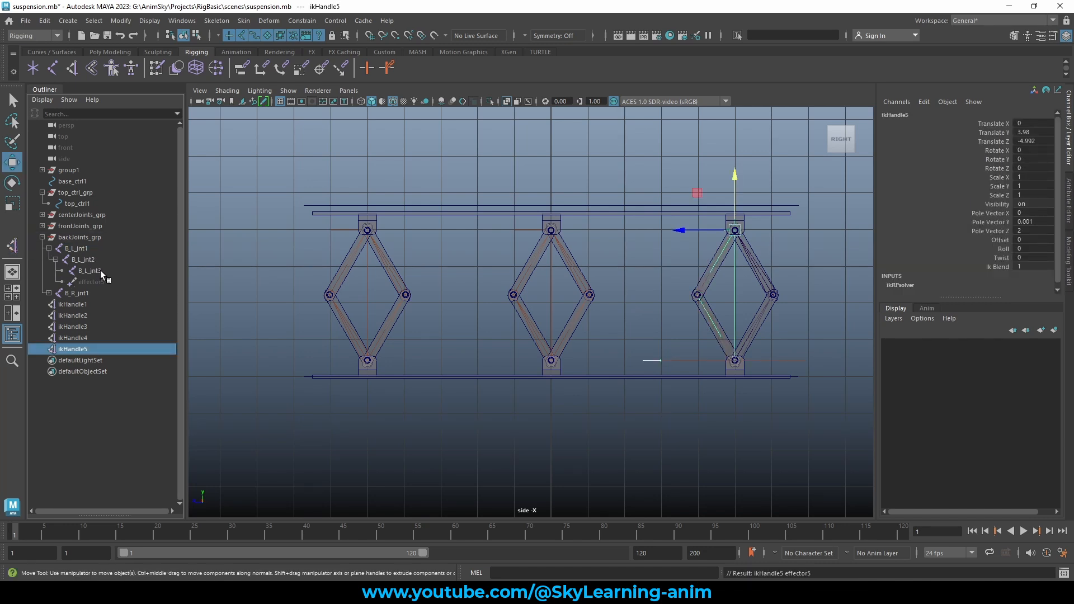
# Create an IK handle from B_R_jnt1 to B_R_jnt3 on the back unit's right chain
pyautogui.click(49, 248)
pyautogui.click(48, 259)
pyautogui.click(56, 270)
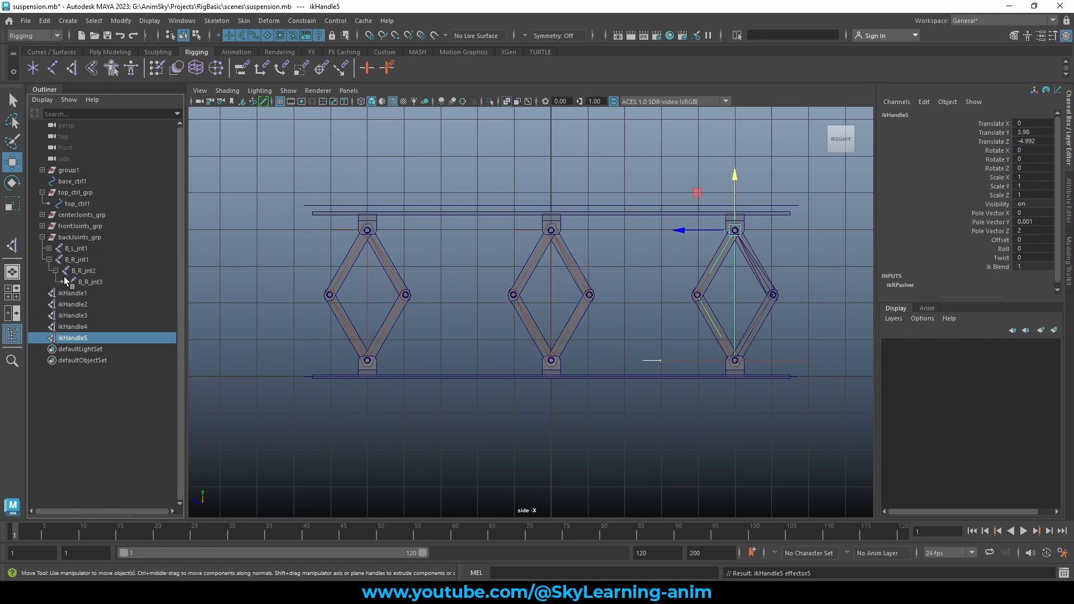
pyautogui.press('y')
pyautogui.click(84, 259)
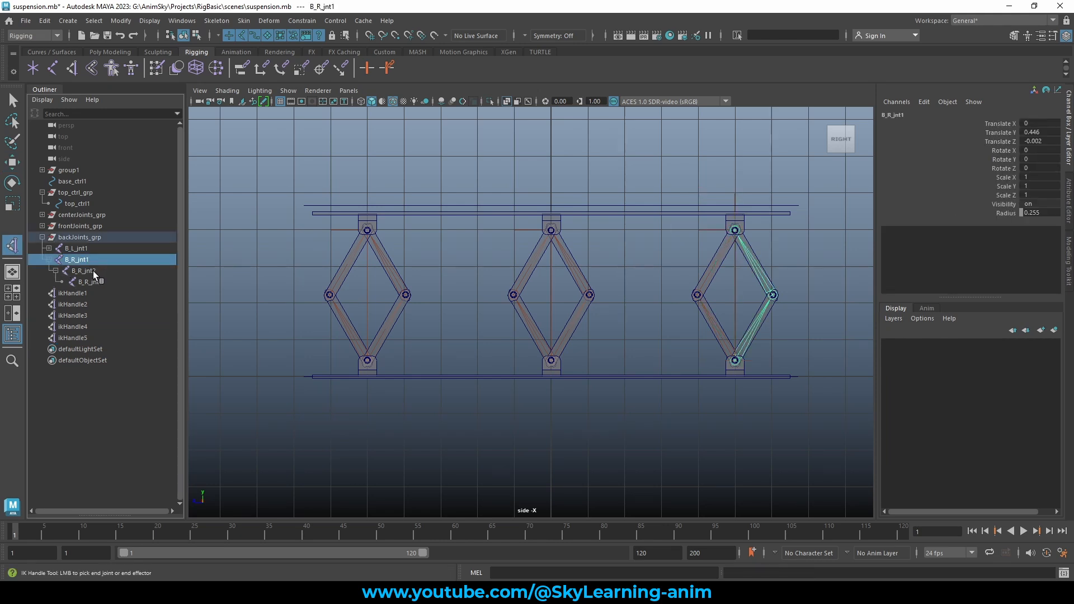
pyautogui.click(100, 283)
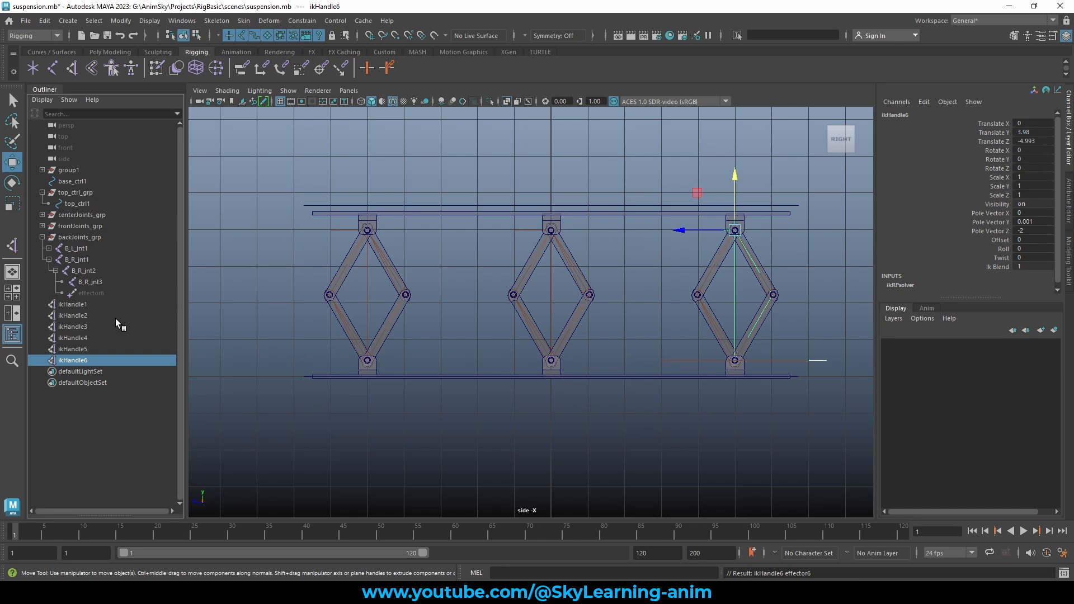
# Parent ikHandle1 through ikHandle6 under top_ctrl1 and expand the control to show them as its children
pyautogui.click(41, 237)
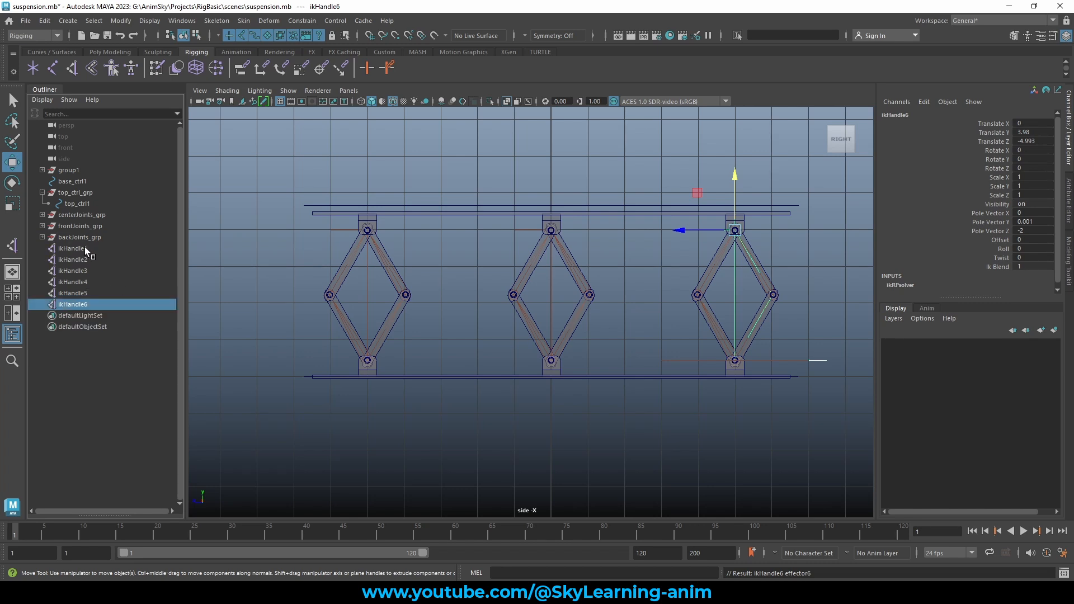
pyautogui.moveTo(85, 247); pyautogui.dragTo(89, 299)
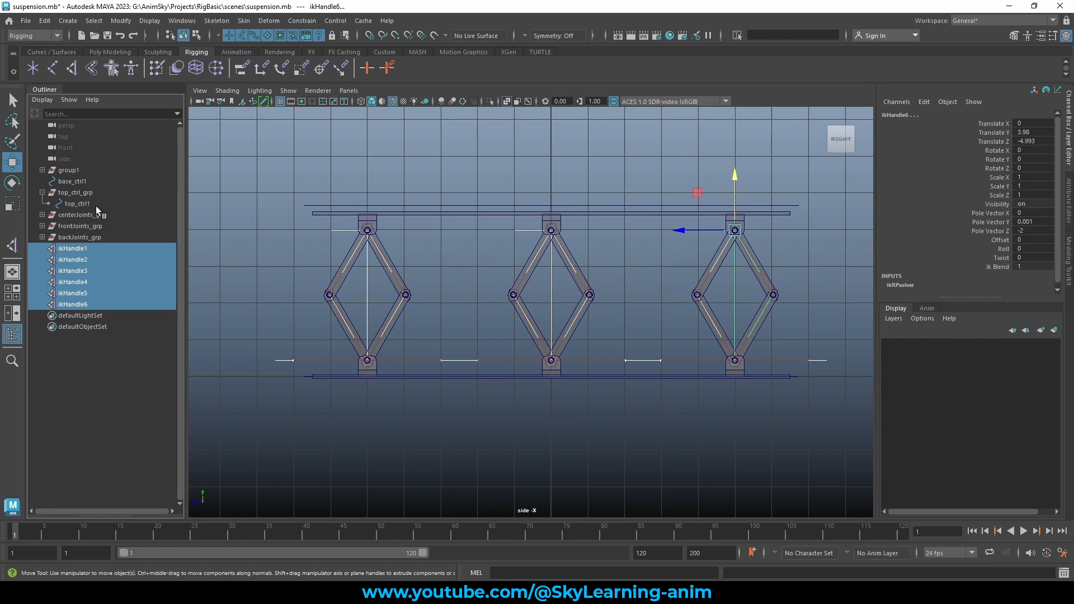
pyautogui.keyDown('ctrl'); pyautogui.click(100, 203); pyautogui.keyUp('ctrl')
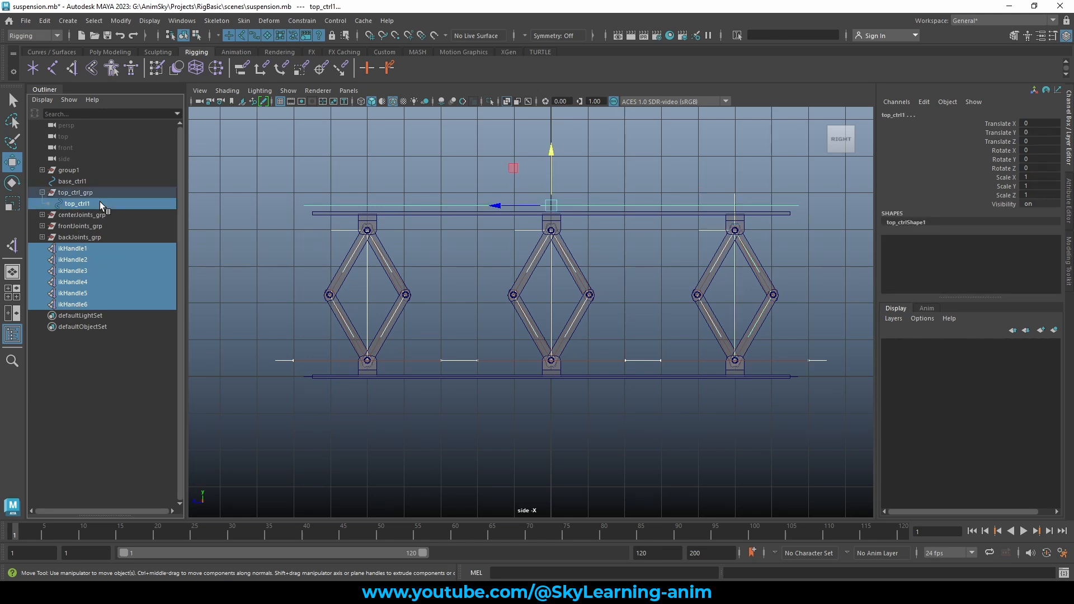
pyautogui.press('p')
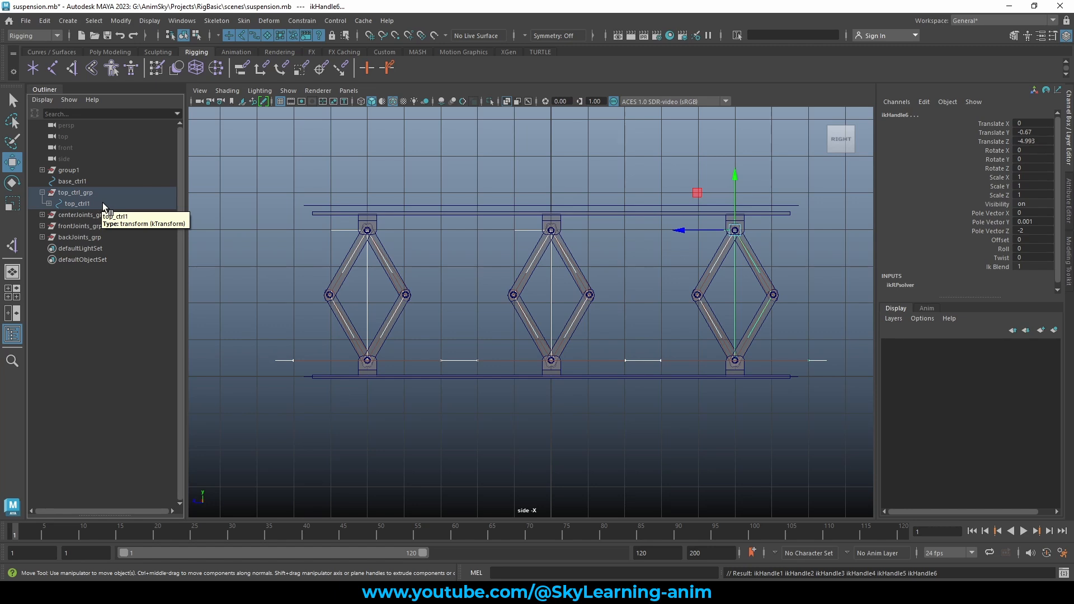
pyautogui.click(49, 204)
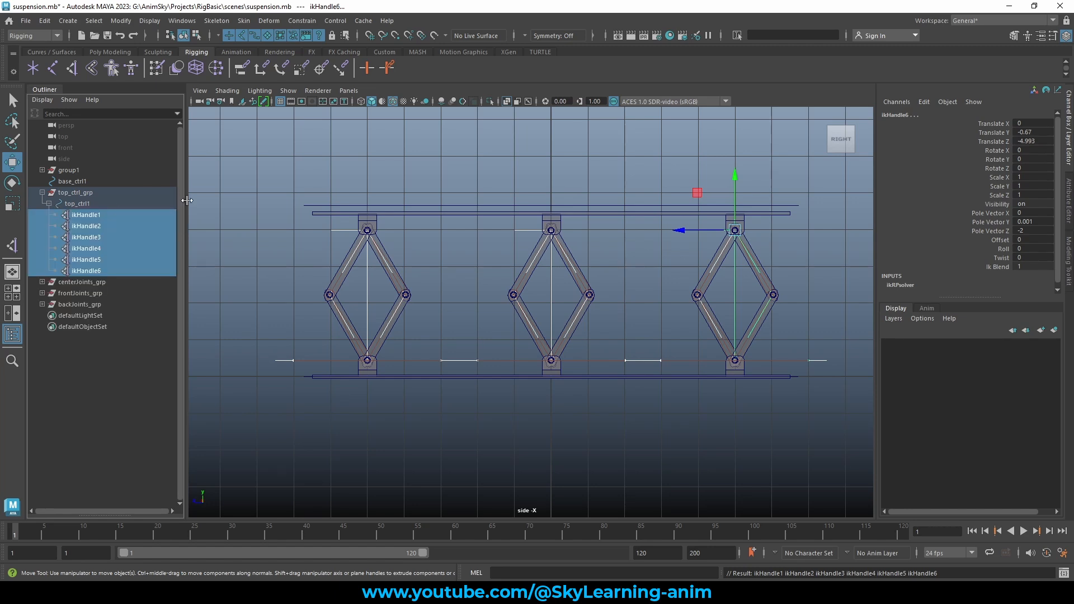
# Test the suspension in the perspective view by moving top_ctrl1, then undo the move
pyautogui.click(402, 208)
pyautogui.press('space')
pyautogui.press('space')
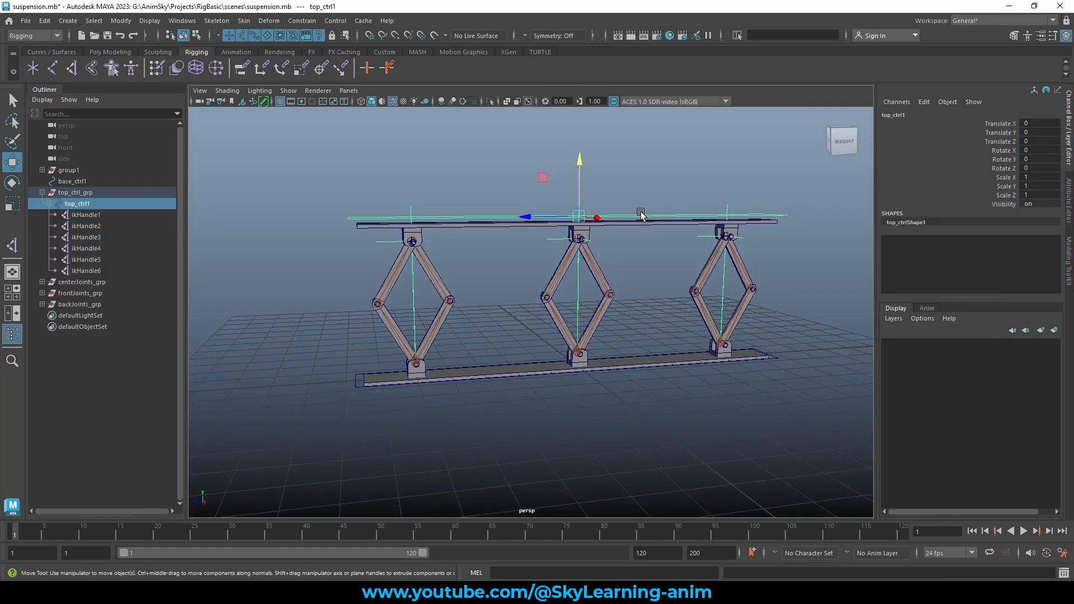
pyautogui.keyDown('alt'); pyautogui.moveTo(638, 192); pyautogui.dragTo(578, 204); pyautogui.keyUp('alt')
pyautogui.hotkey('ctrl', 'z')
pyautogui.keyDown('alt'); pyautogui.moveTo(453, 182); pyautogui.dragTo(424, 177); pyautogui.keyUp('alt')
# Hide all six IK handles by setting their Visibility to 0, then collapse top_ctrl1's hierarchy
pyautogui.click(78, 215)
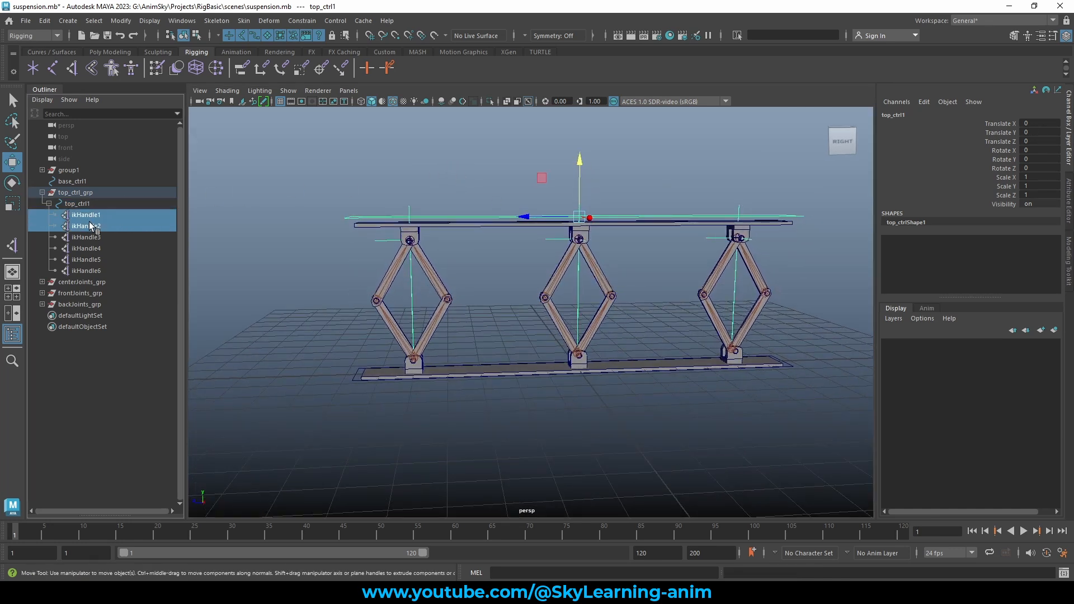
pyautogui.keyDown('shift'); pyautogui.click(87, 270); pyautogui.keyUp('shift')
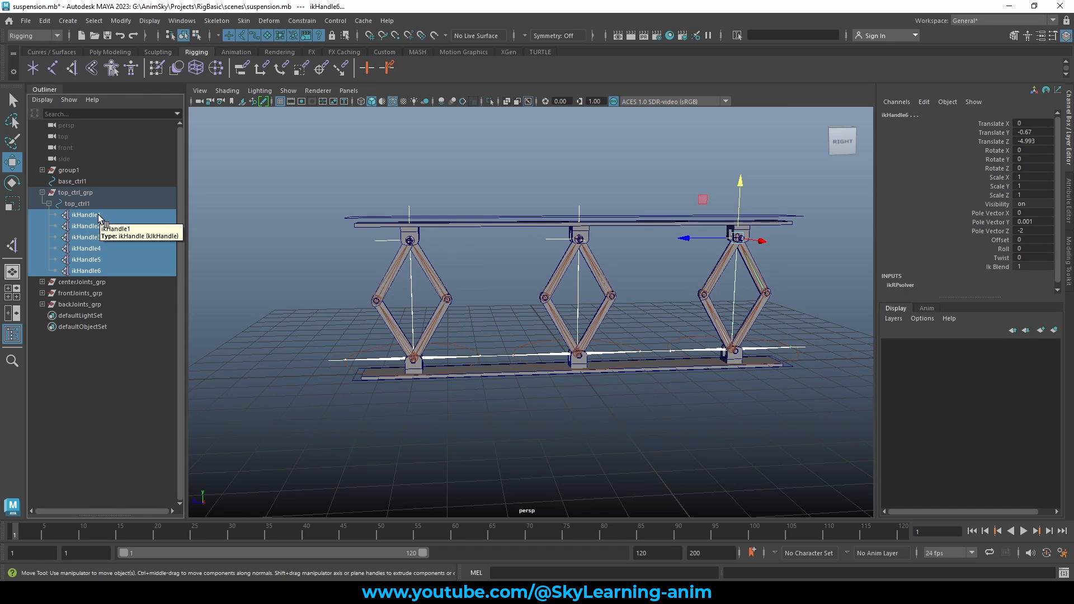
pyautogui.press('h')
pyautogui.press('h')
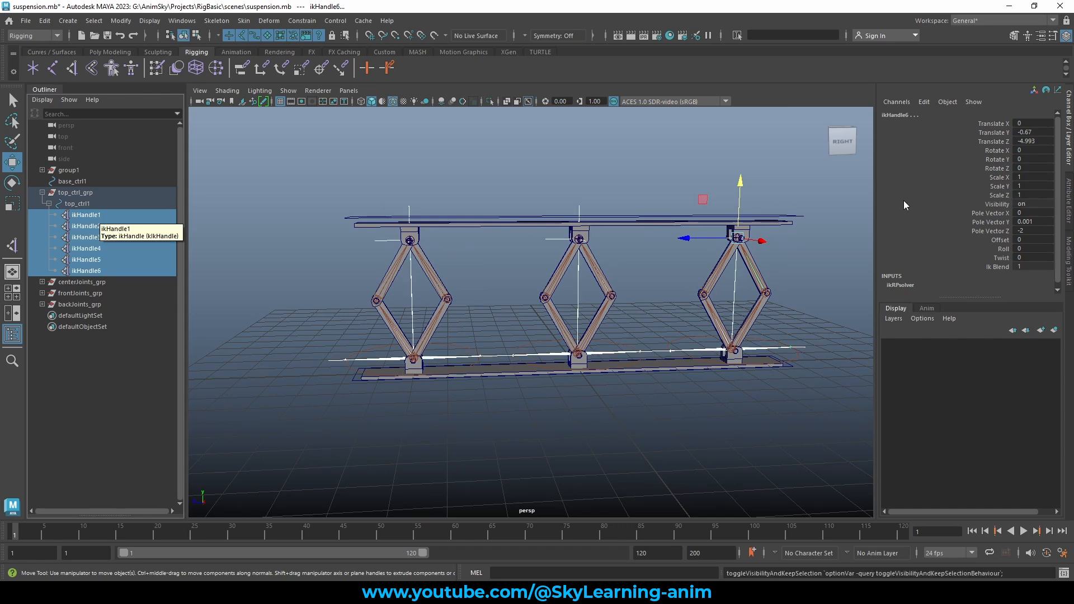
pyautogui.click(1032, 205)
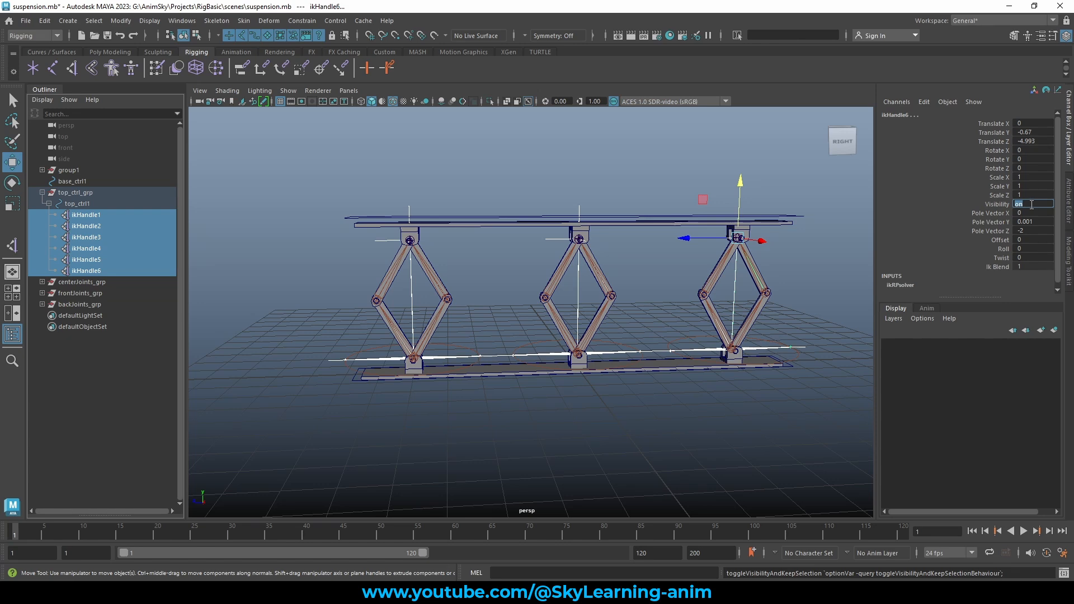
pyautogui.write('0')
pyautogui.press('Return')
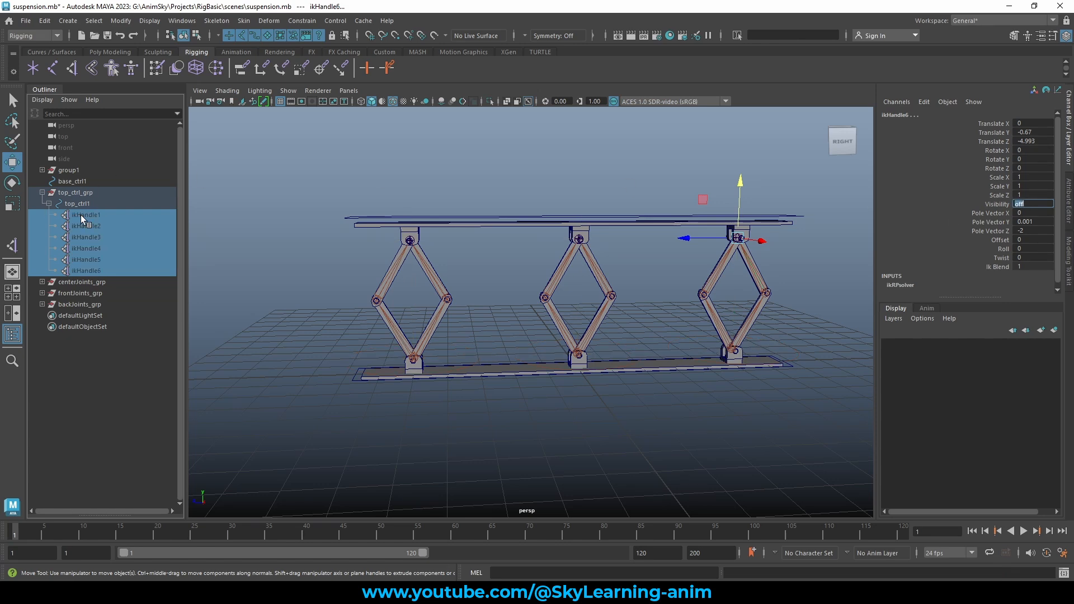
pyautogui.click(49, 204)
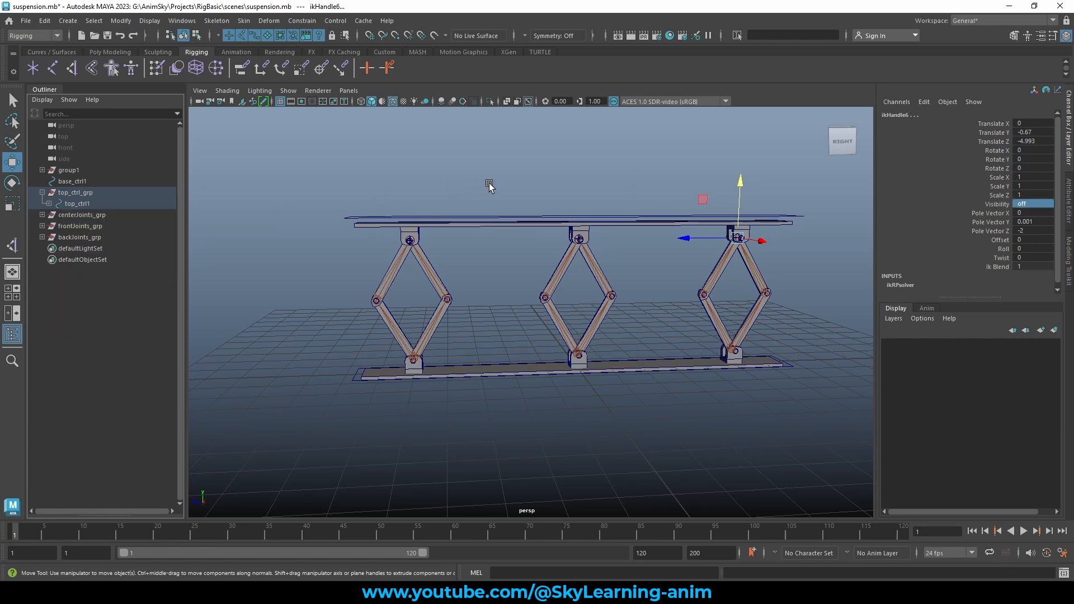
# Examine the three scissor units and the front unit's joints in the perspective view with the IK handles hidden
pyautogui.click(536, 185)
pyautogui.keyDown('alt'); pyautogui.moveTo(588, 192); pyautogui.dragTo(530, 203); pyautogui.keyUp('alt')
pyautogui.keyDown('alt'); pyautogui.moveTo(530, 203); pyautogui.dragTo(597, 216, button='right'); pyautogui.keyUp('alt')
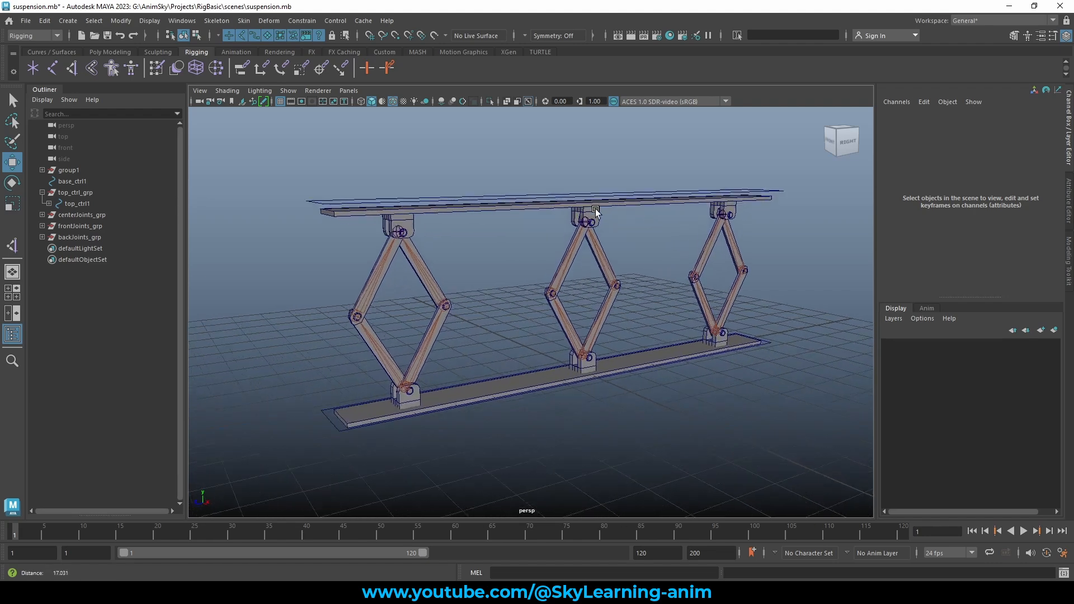
pyautogui.keyDown('alt'); pyautogui.moveTo(597, 216); pyautogui.dragTo(546, 203); pyautogui.keyUp('alt')
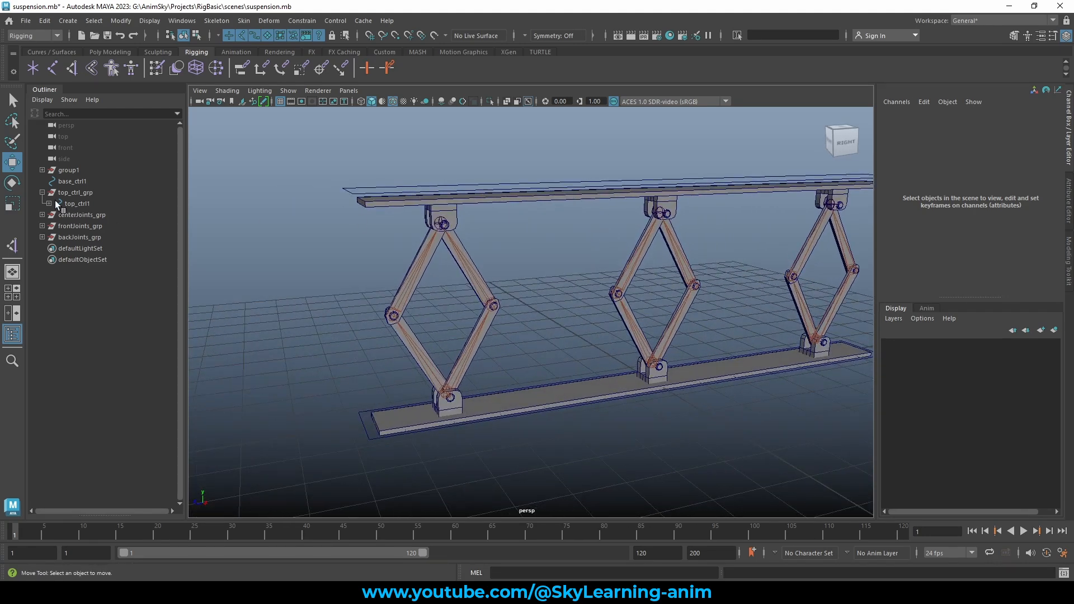
pyautogui.click(415, 286)
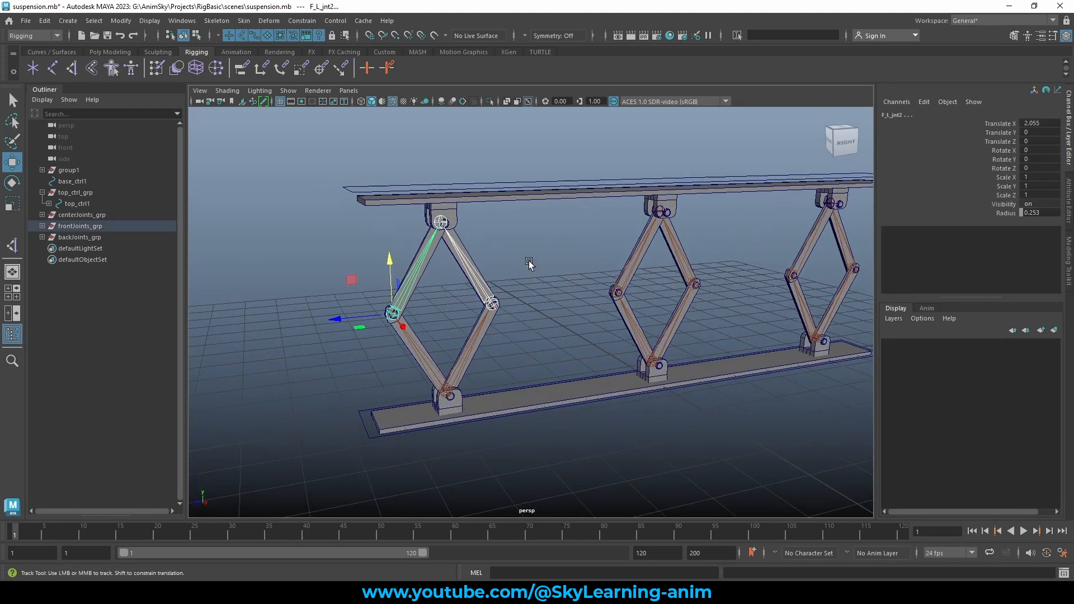
pyautogui.scroll(2, 493, 281)
pyautogui.keyDown('alt'); pyautogui.moveTo(530, 264); pyautogui.dragTo(562, 242, button='middle'); pyautogui.keyUp('alt')
pyautogui.press('q')
pyautogui.scroll(2, 542, 254)
pyautogui.scroll(-2, 546, 226)
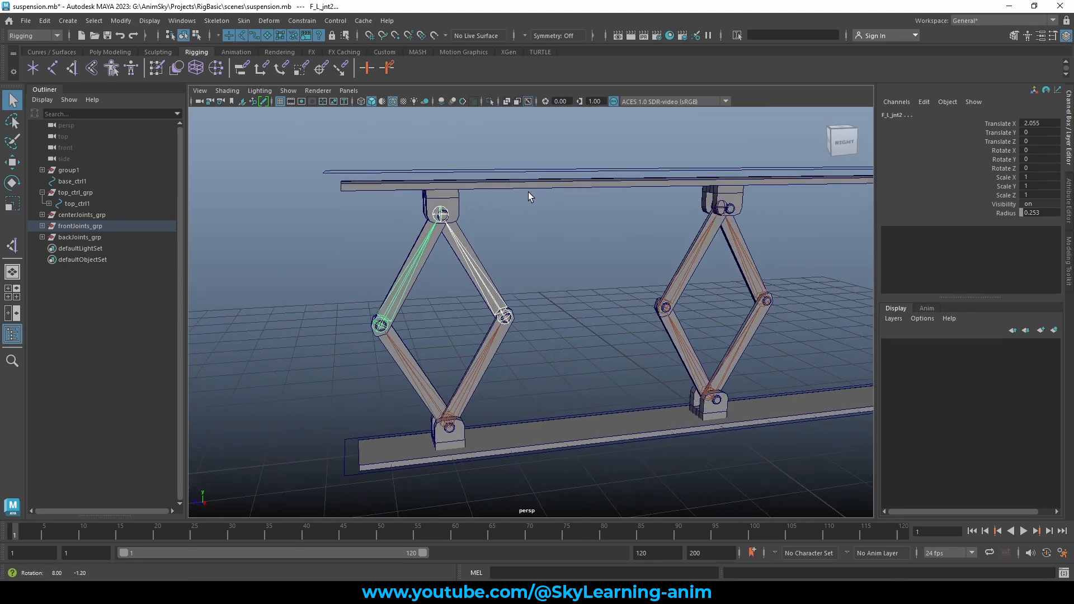
pyautogui.keyDown('alt'); pyautogui.moveTo(528, 193); pyautogui.dragTo(526, 192); pyautogui.keyUp('alt')
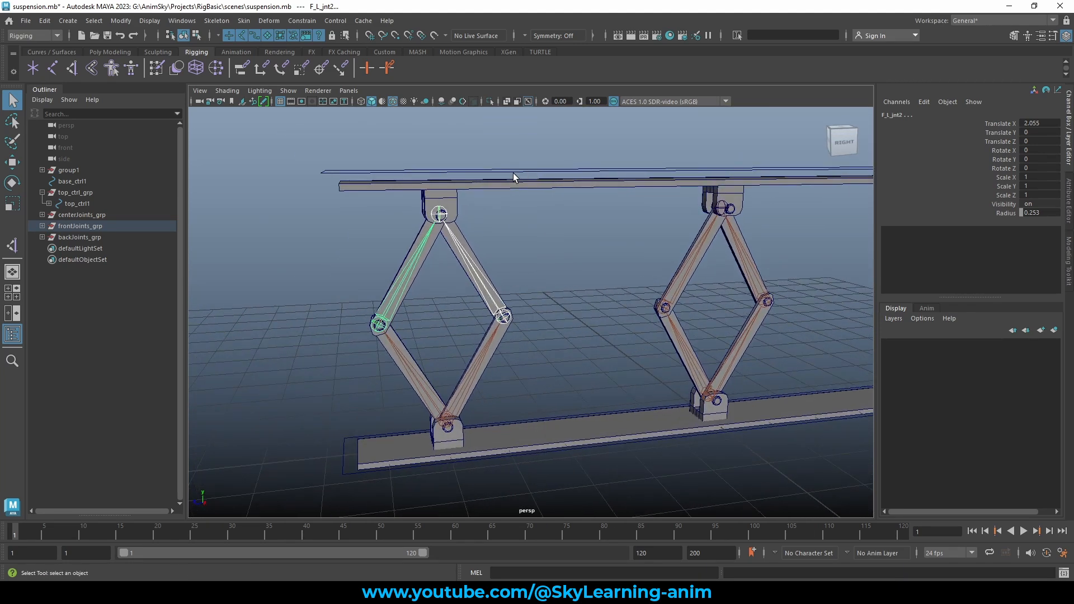
pyautogui.scroll(-3, 520, 190)
pyautogui.keyDown('alt'); pyautogui.moveTo(615, 181); pyautogui.dragTo(542, 222, button='middle'); pyautogui.keyUp('alt')
pyautogui.click(589, 219)
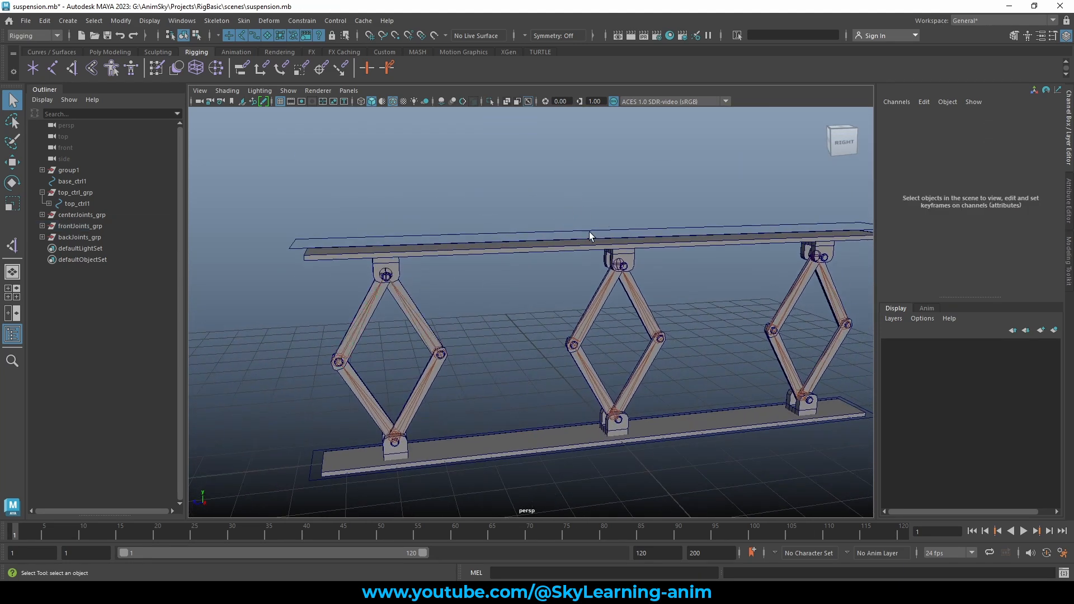
pyautogui.click(580, 231)
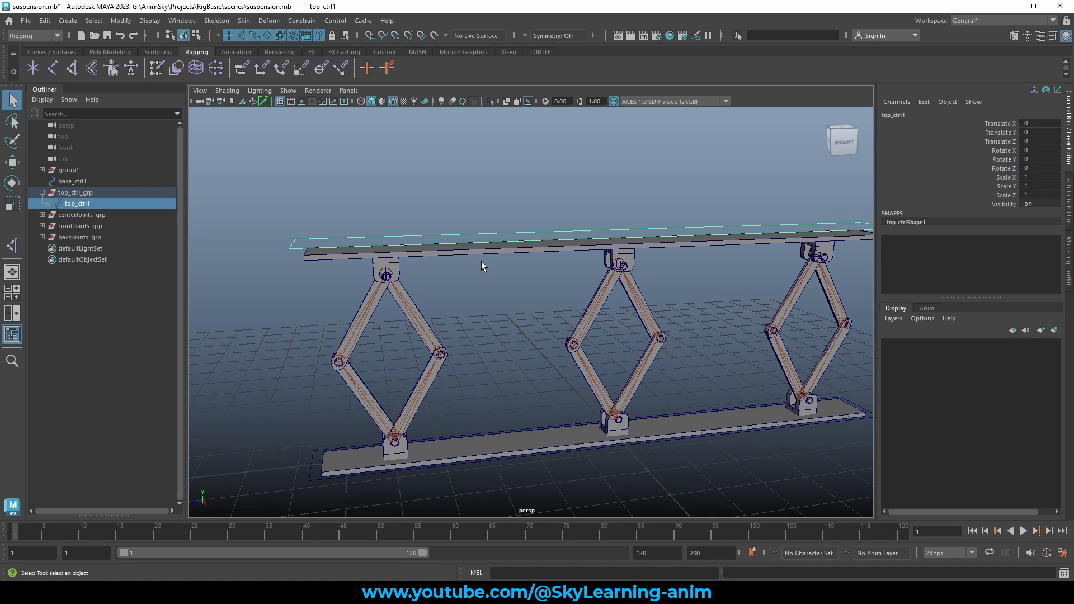
pyautogui.moveTo(481, 261)
pyautogui.keyDown('alt'); pyautogui.mouseDown()
pyautogui.moveTo(495, 260)
pyautogui.moveTo(484, 255)
pyautogui.mouseUp(); pyautogui.keyUp('alt')
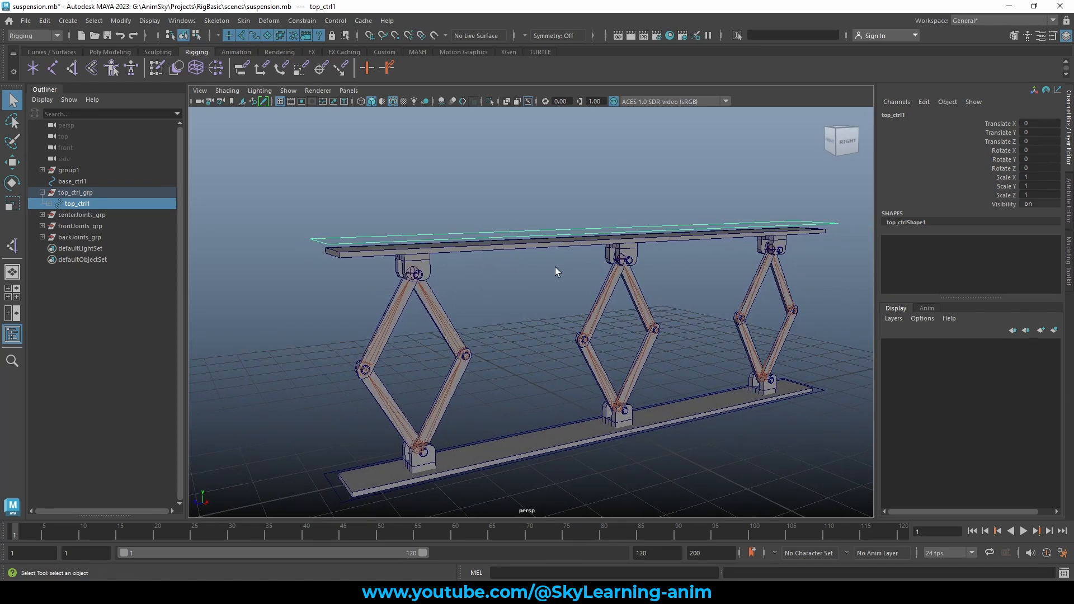
pyautogui.keyDown('alt'); pyautogui.moveTo(578, 264); pyautogui.dragTo(512, 243); pyautogui.keyUp('alt')
pyautogui.click(499, 203)
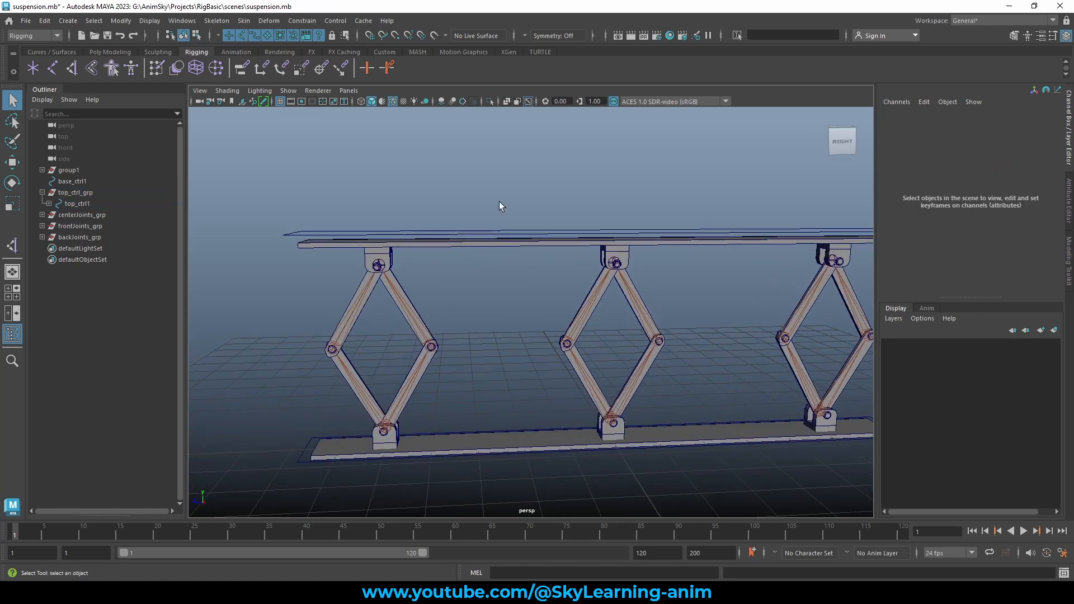
# Create an unparented joint at the scene origin with the MEL command joint
pyautogui.click(510, 572)
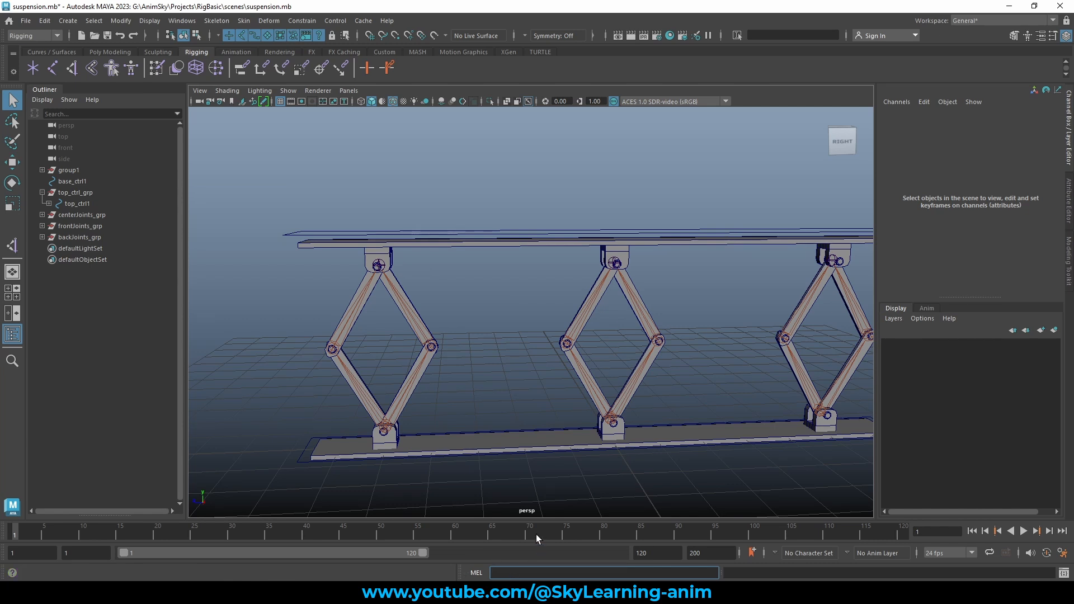
pyautogui.write('oint')
pyautogui.press('Return')
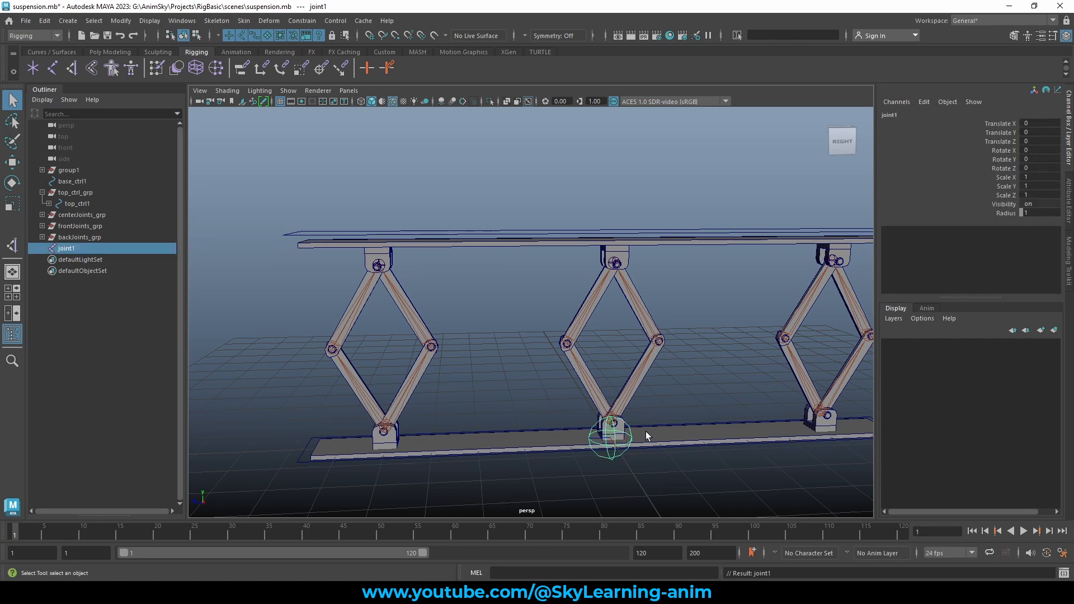
pyautogui.moveTo(646, 432)
pyautogui.keyDown('alt'); pyautogui.mouseDown()
pyautogui.moveTo(701, 412)
pyautogui.moveTo(648, 400)
pyautogui.moveTo(637, 441)
pyautogui.mouseUp(); pyautogui.keyUp('alt')
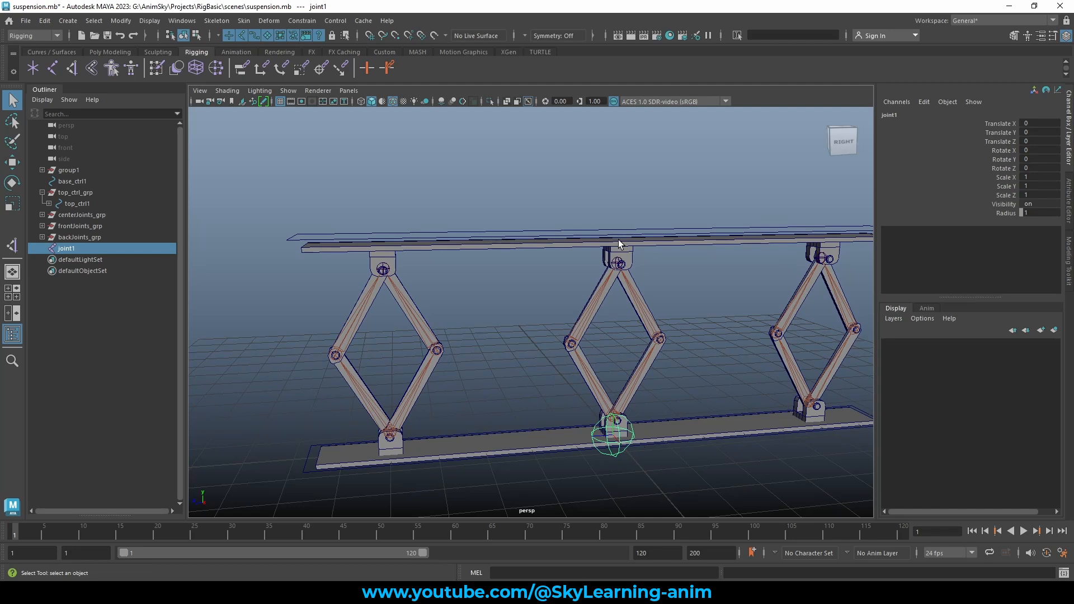
# Create a joint under top_ctrl1 at the control's pivot with the MEL command joint
pyautogui.click(486, 227)
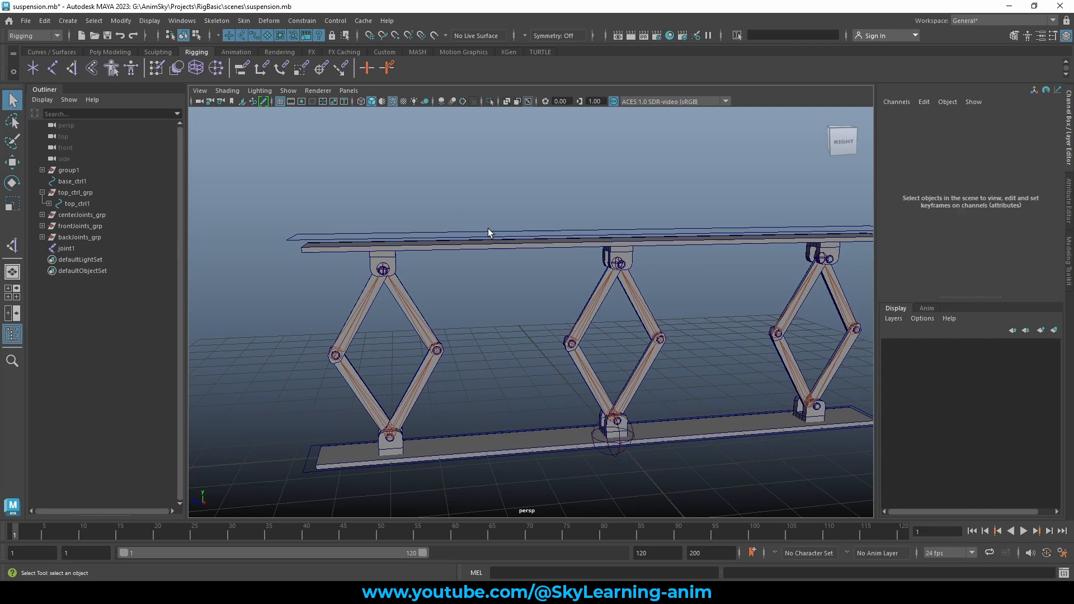
pyautogui.click(479, 231)
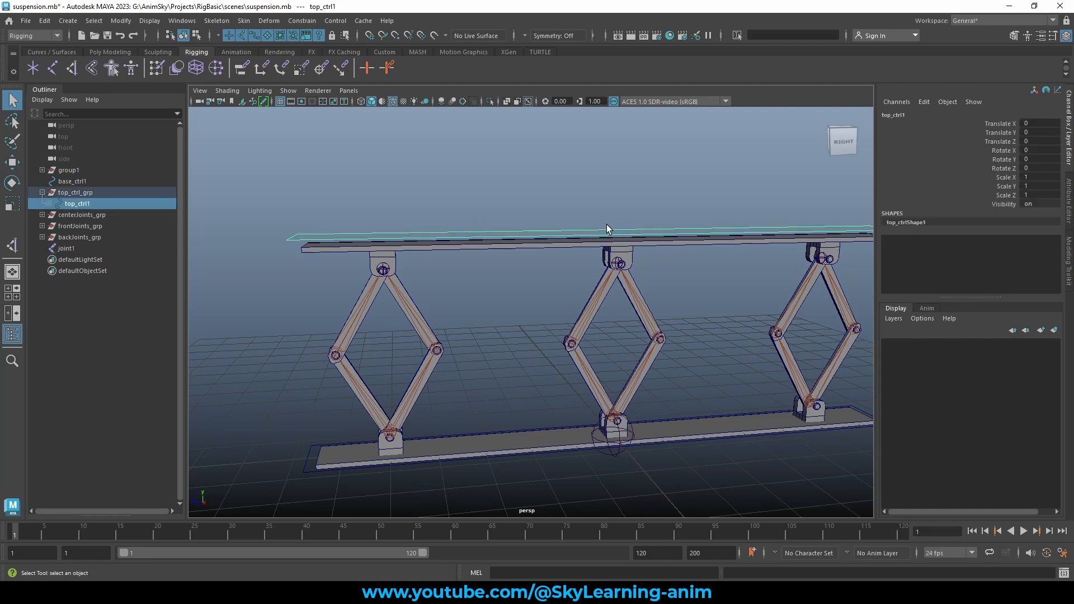
pyautogui.press('w')
pyautogui.keyDown('alt'); pyautogui.moveTo(659, 252); pyautogui.dragTo(630, 254); pyautogui.keyUp('alt')
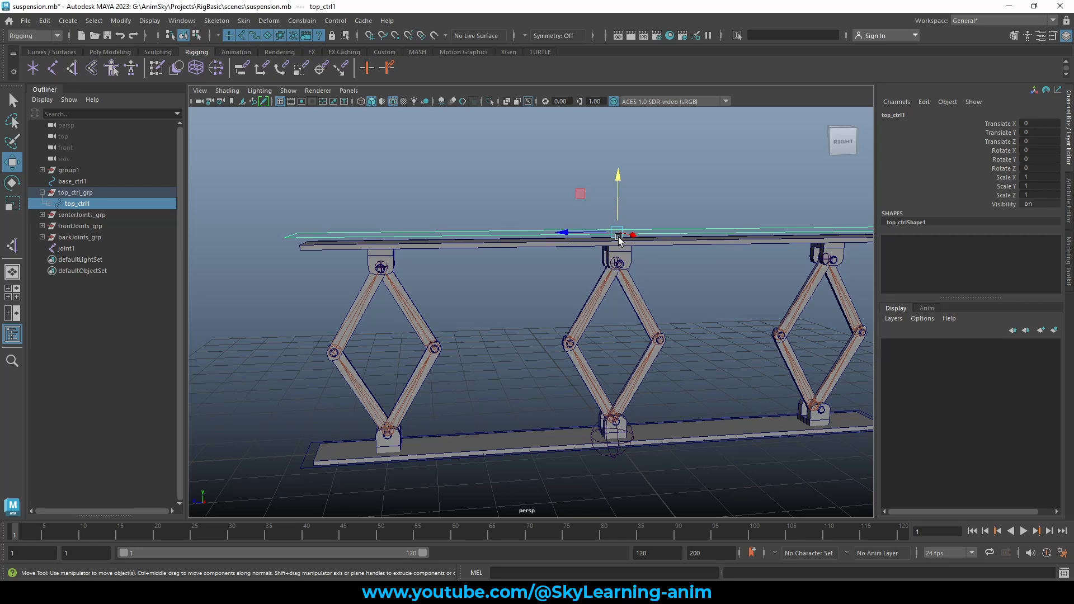
pyautogui.click(516, 575)
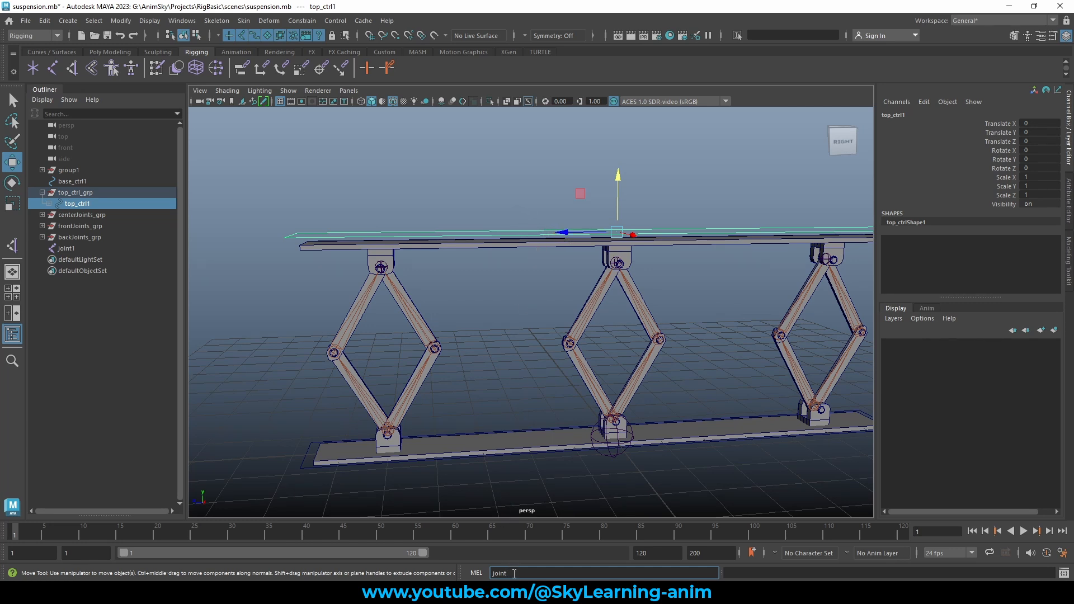
pyautogui.press('Return')
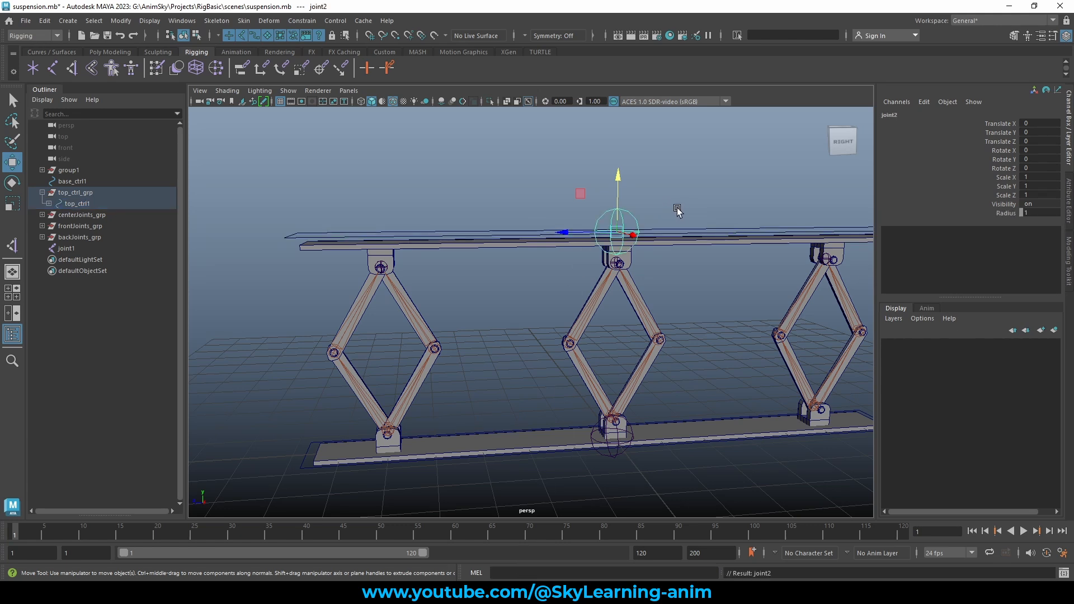
# Delete the unparented joint1 and select the joint under top_ctrl1
pyautogui.click(72, 249)
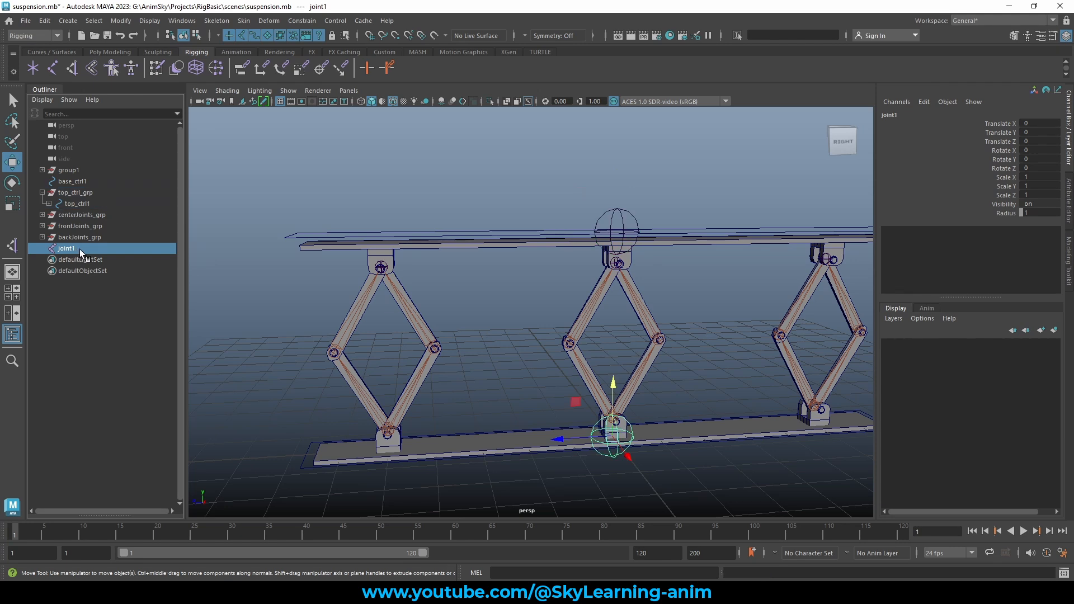
pyautogui.press('Delete')
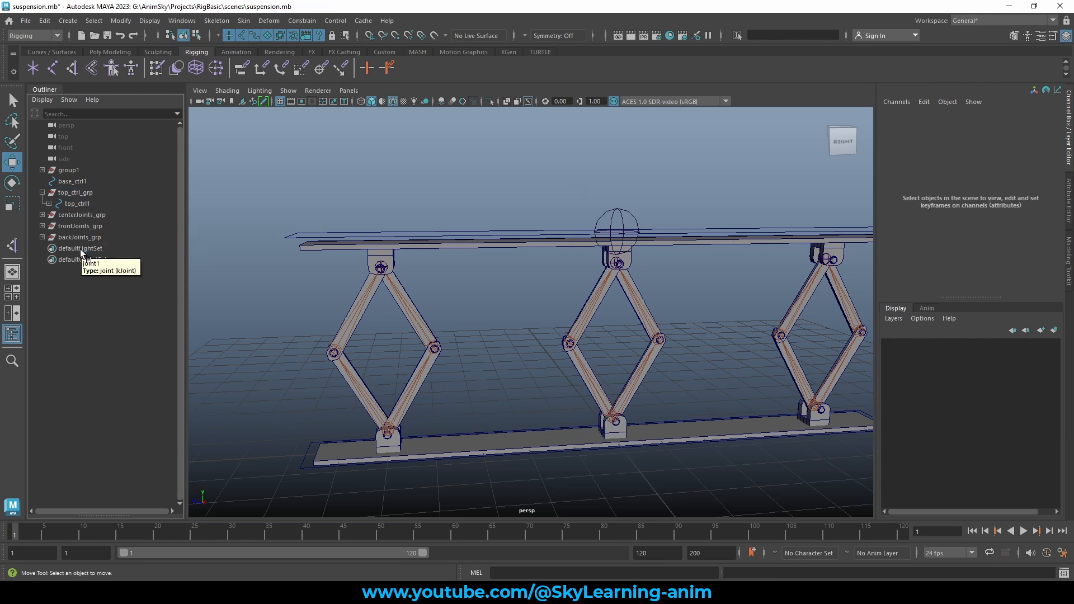
pyautogui.click(635, 215)
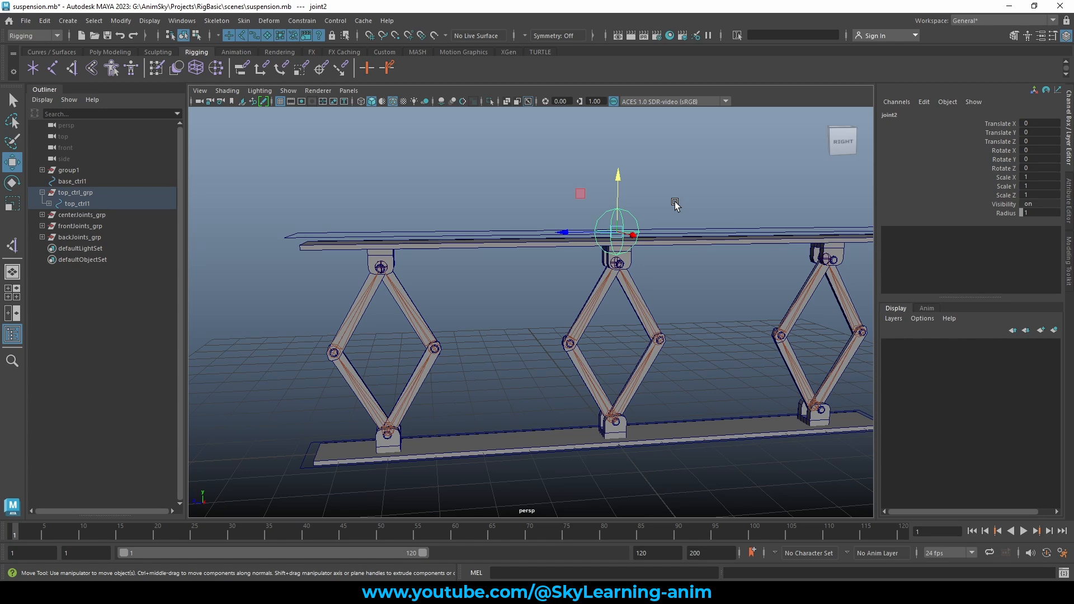
pyautogui.keyDown('alt'); pyautogui.moveTo(445, 190); pyautogui.dragTo(463, 186); pyautogui.keyUp('alt')
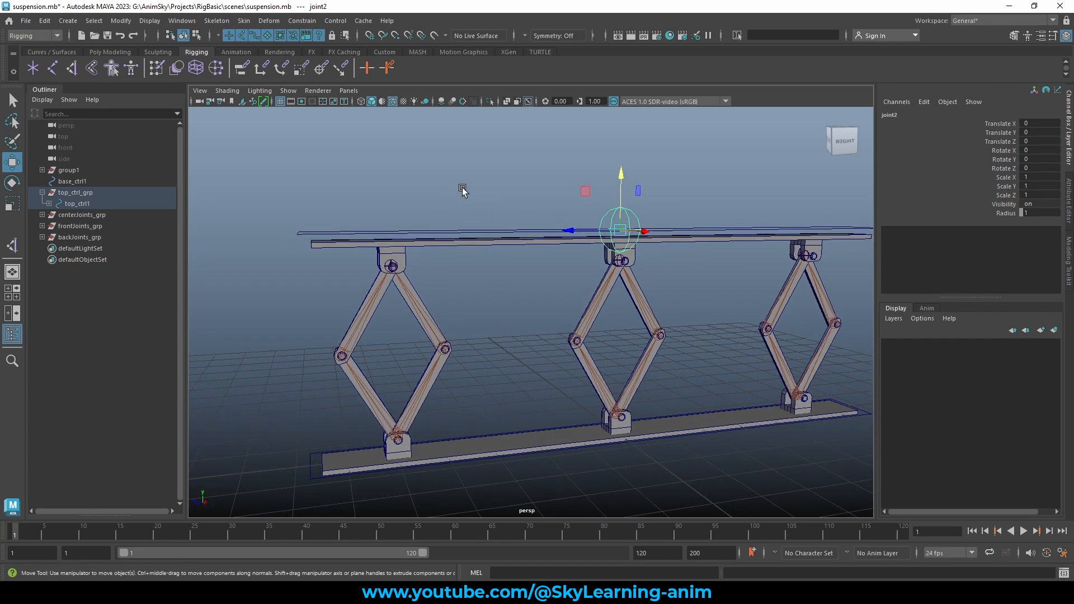
pyautogui.press('q')
pyautogui.keyDown('alt'); pyautogui.moveTo(561, 168); pyautogui.dragTo(384, 250); pyautogui.keyUp('alt')
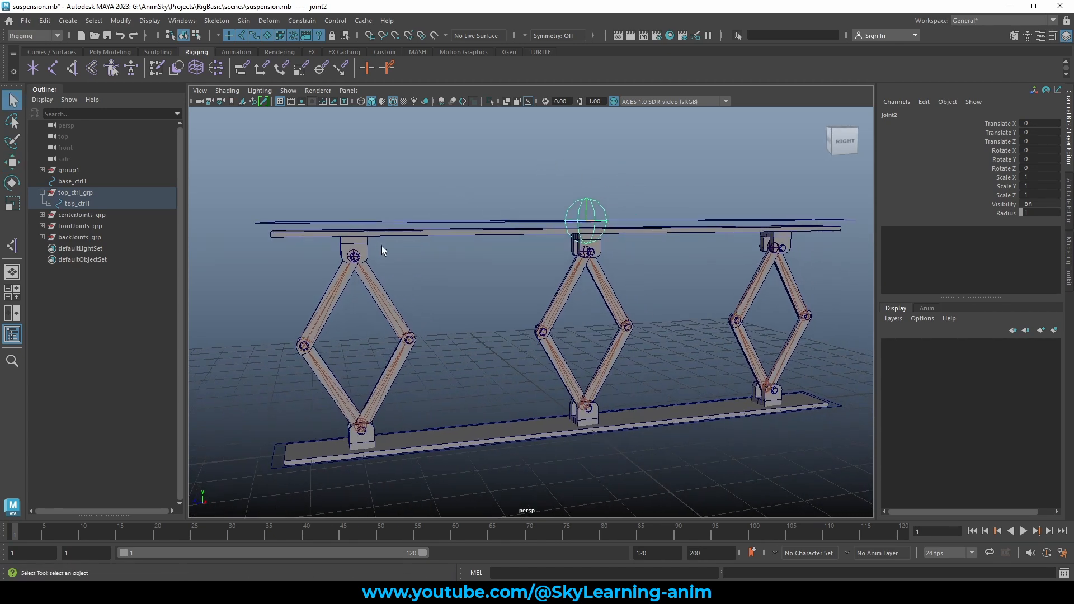
# Select the top plate together with the upper brackets of the front, center and back scissor units
pyautogui.click(364, 243)
pyautogui.keyDown('shift'); pyautogui.click(395, 231); pyautogui.keyUp('shift')
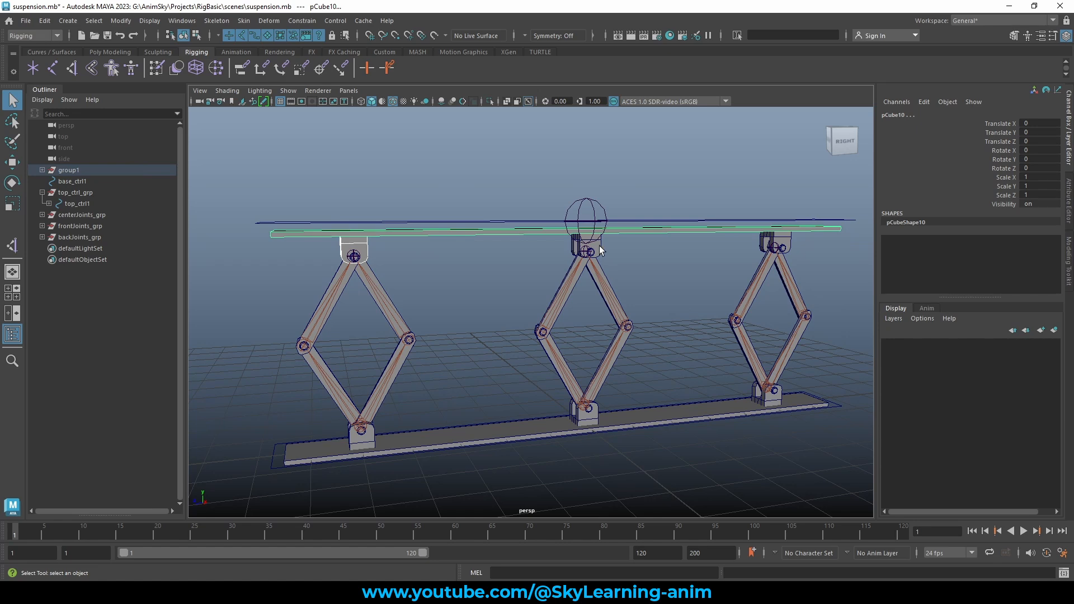
pyautogui.click(600, 246)
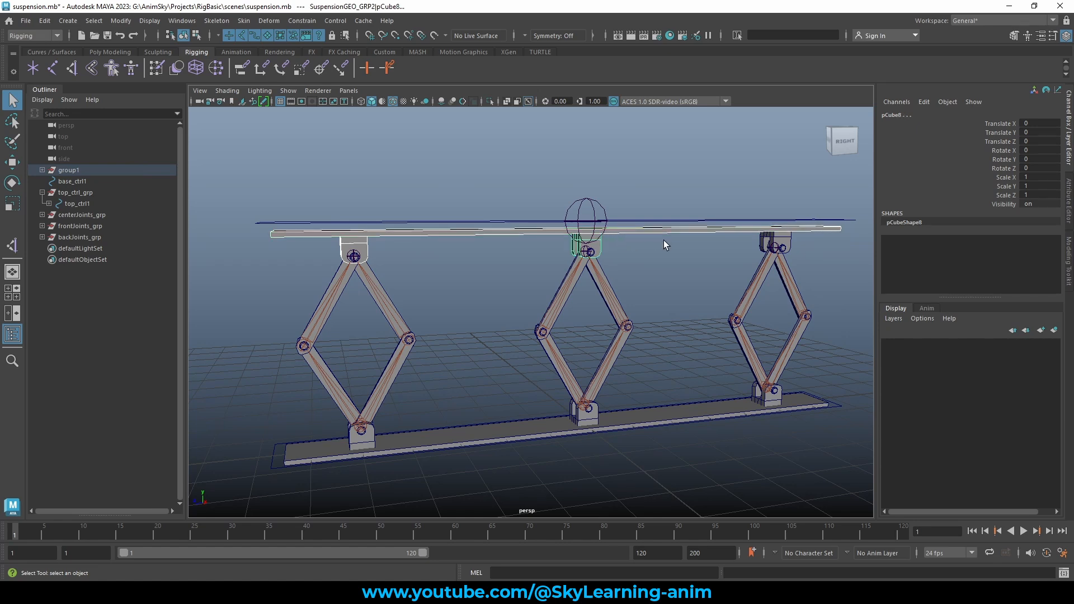
pyautogui.keyDown('shift'); pyautogui.click(781, 241); pyautogui.keyUp('shift')
pyautogui.keyDown('alt'); pyautogui.moveTo(810, 254); pyautogui.dragTo(775, 246); pyautogui.keyUp('alt')
pyautogui.keyDown('alt'); pyautogui.moveTo(775, 246); pyautogui.dragTo(621, 284, button='middle'); pyautogui.keyUp('alt')
pyautogui.keyDown('alt'); pyautogui.moveTo(621, 284); pyautogui.dragTo(700, 285, button='right'); pyautogui.keyUp('alt')
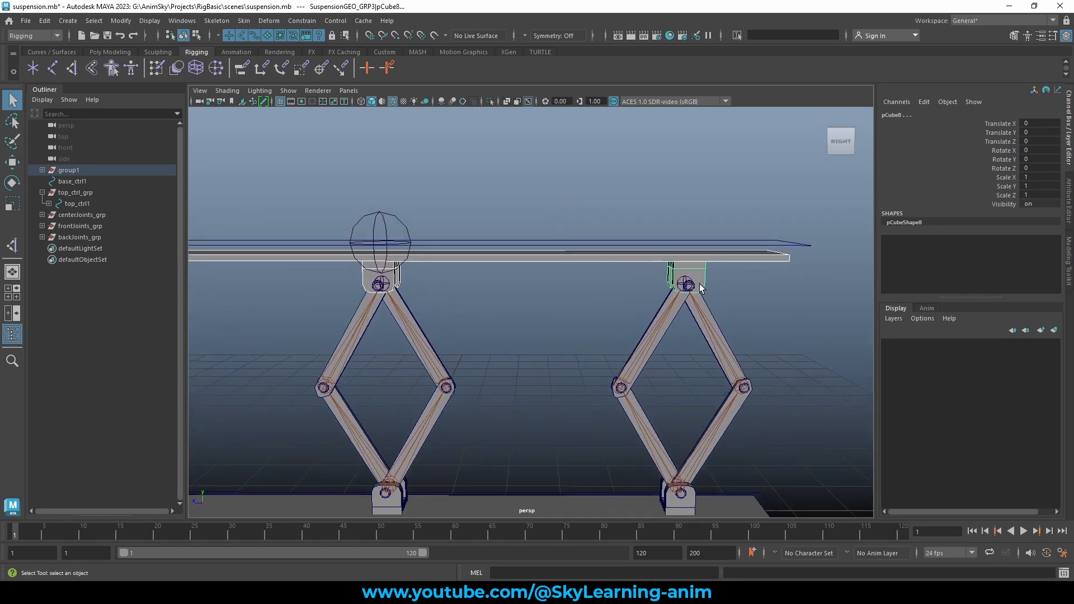
# Add the back unit's upper pivot pin to the selected plate and brackets
pyautogui.click(688, 285)
pyautogui.hotkey('ctrl', 'z')
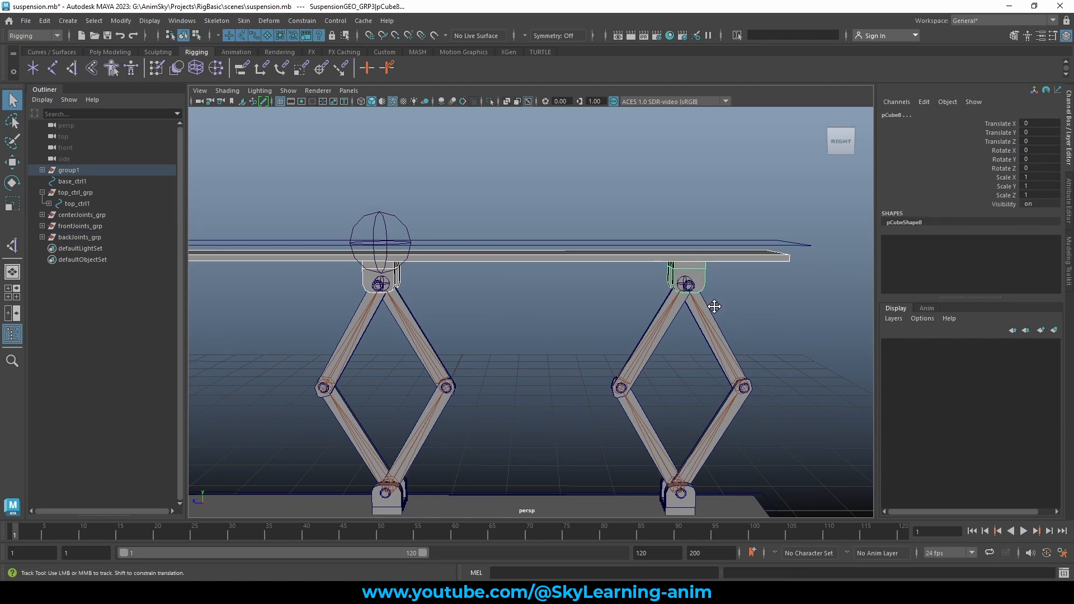
pyautogui.keyDown('alt'); pyautogui.moveTo(712, 304); pyautogui.dragTo(724, 306); pyautogui.keyUp('alt')
pyautogui.keyDown('alt'); pyautogui.moveTo(724, 307); pyautogui.dragTo(621, 321, button='middle'); pyautogui.keyUp('alt')
pyautogui.keyDown('alt'); pyautogui.moveTo(621, 321); pyautogui.dragTo(767, 349, button='right'); pyautogui.keyUp('alt')
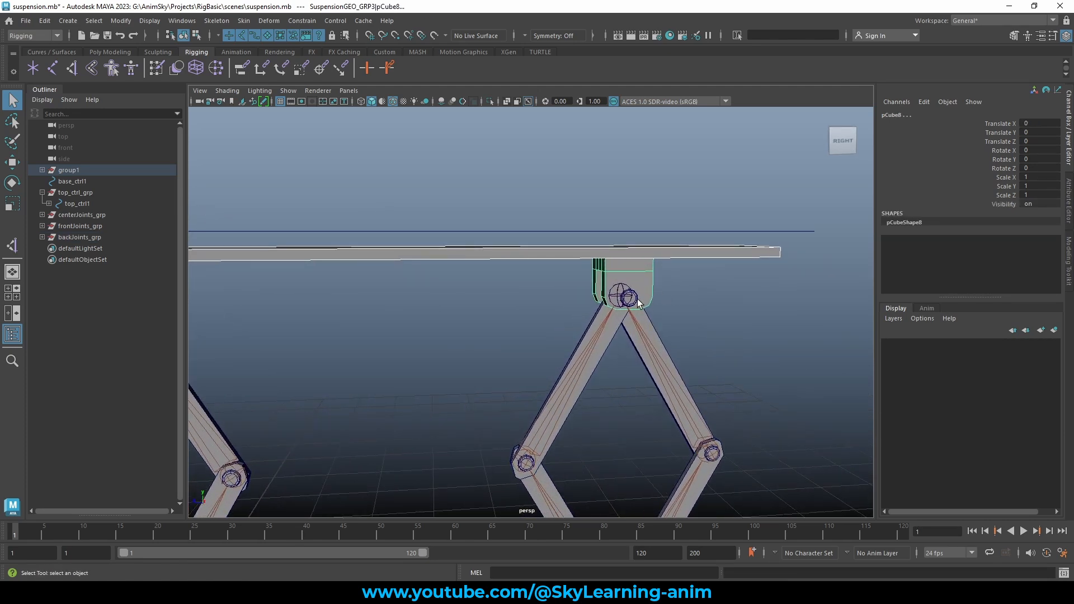
pyautogui.keyDown('shift'); pyautogui.click(635, 299); pyautogui.keyUp('shift')
pyautogui.keyDown('alt'); pyautogui.moveTo(457, 355); pyautogui.dragTo(319, 357, button='right'); pyautogui.keyUp('alt')
pyautogui.keyDown('alt'); pyautogui.moveTo(319, 357); pyautogui.dragTo(649, 311, button='middle'); pyautogui.keyUp('alt')
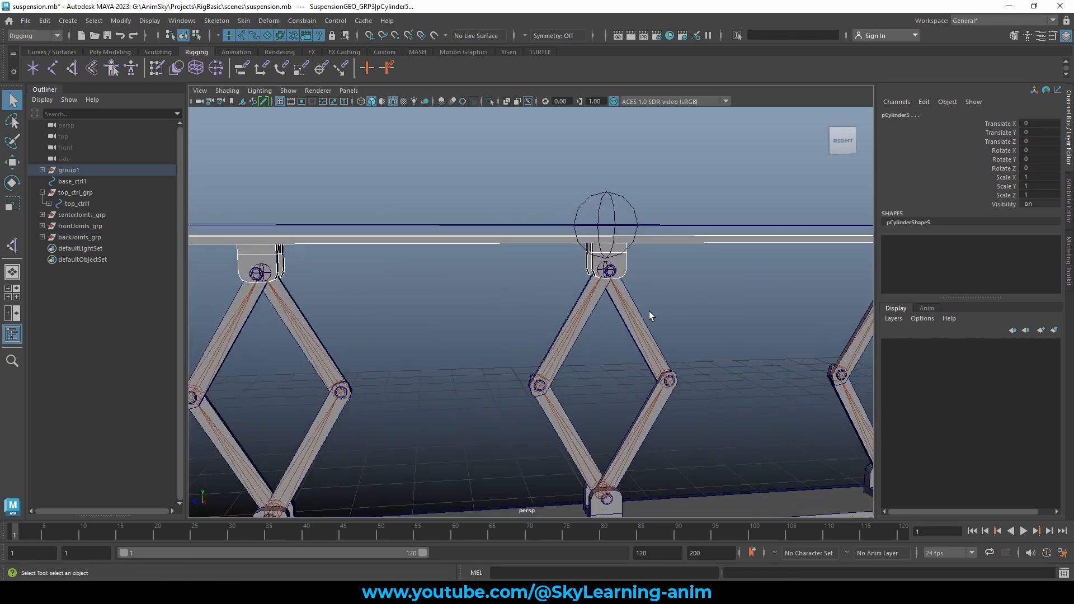
# Add the upper pivot pins of the center and front units to the selection, keeping the joints out of it
pyautogui.click(614, 272)
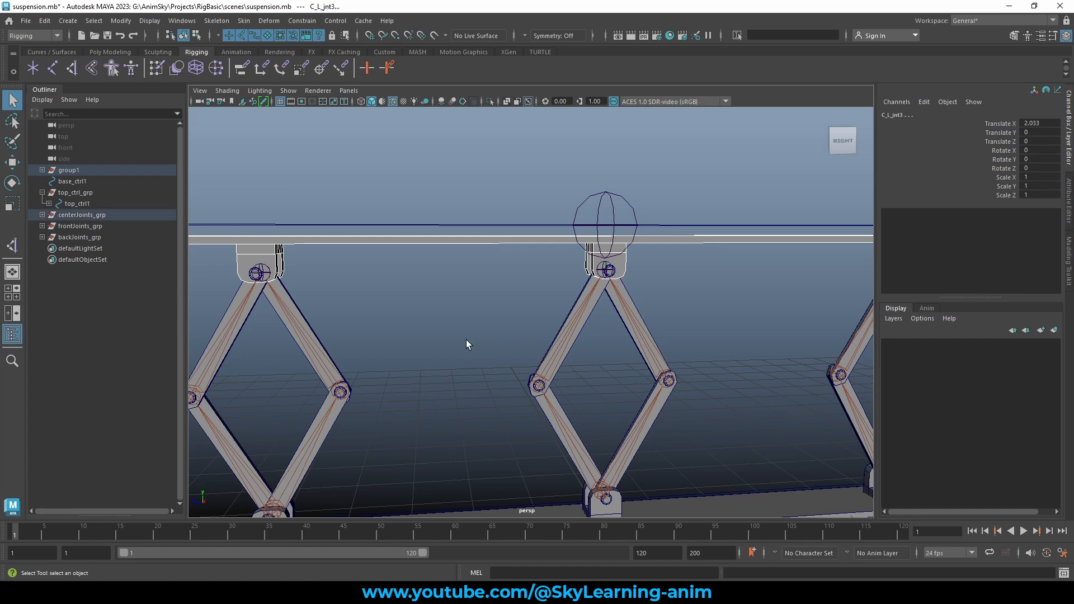
pyautogui.hotkey('ctrl', 'z')
pyautogui.keyDown('alt'); pyautogui.moveTo(538, 330); pyautogui.dragTo(580, 337); pyautogui.keyUp('alt')
pyautogui.keyDown('alt'); pyautogui.moveTo(580, 338); pyautogui.dragTo(496, 407, button='middle'); pyautogui.keyUp('alt')
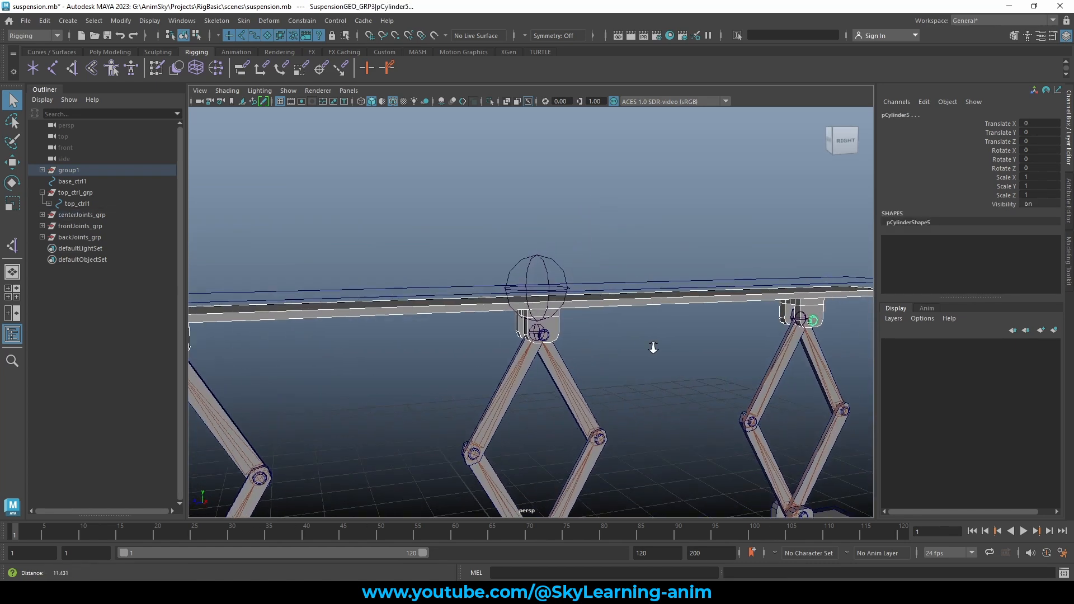
pyautogui.keyDown('alt'); pyautogui.moveTo(652, 347); pyautogui.dragTo(733, 353, button='right'); pyautogui.keyUp('alt')
pyautogui.keyDown('shift'); pyautogui.click(558, 346); pyautogui.keyUp('shift')
pyautogui.keyDown('alt'); pyautogui.moveTo(359, 376); pyautogui.dragTo(441, 364, button='middle'); pyautogui.keyUp('alt')
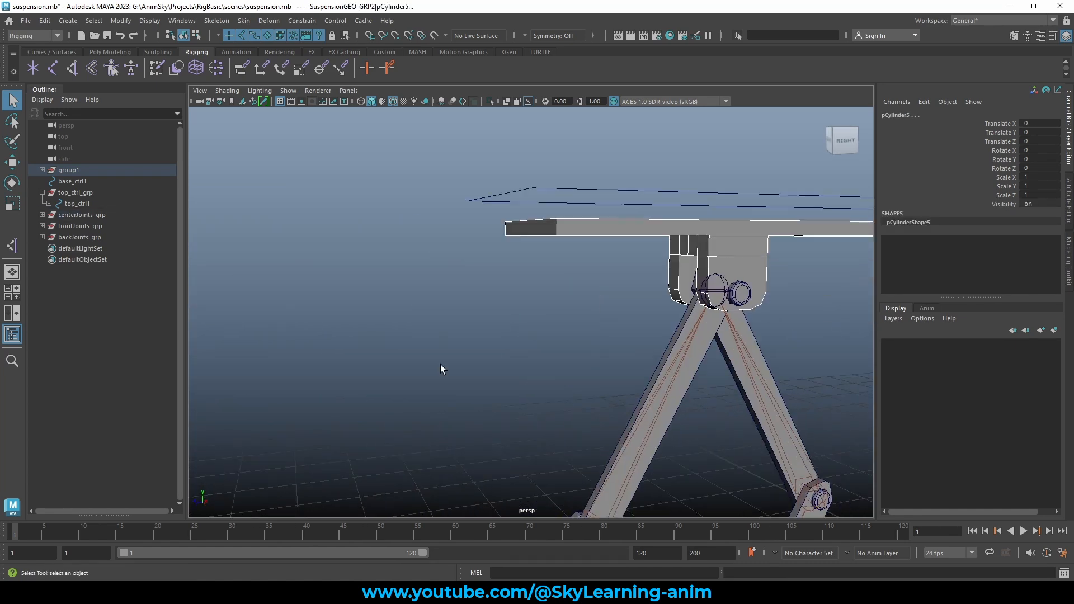
pyautogui.keyDown('alt'); pyautogui.moveTo(742, 310); pyautogui.dragTo(635, 314, button='middle'); pyautogui.keyUp('alt')
pyautogui.keyDown('shift'); pyautogui.click(672, 297); pyautogui.keyUp('shift')
# Add top_ctrl1's joint to the selection and bind the plate, brackets and pins to it using Bind Skin with Selected joints
pyautogui.scroll(-10, 690, 301)
pyautogui.scroll(1, 636, 314)
pyautogui.scroll(2, 636, 313)
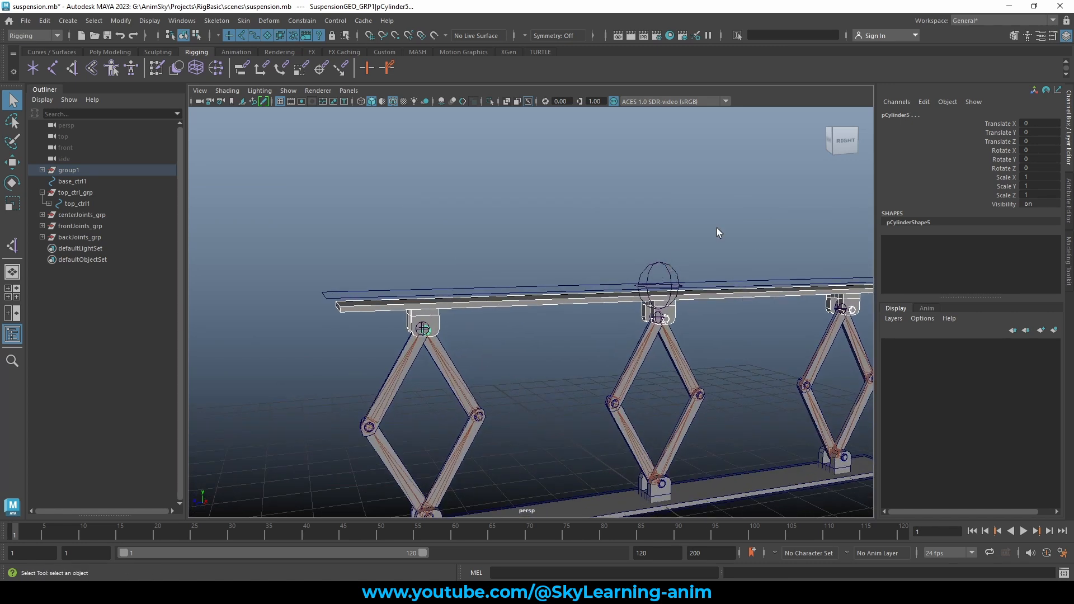
pyautogui.keyDown('shift'); pyautogui.moveTo(717, 227); pyautogui.dragTo(666, 272); pyautogui.keyUp('shift')
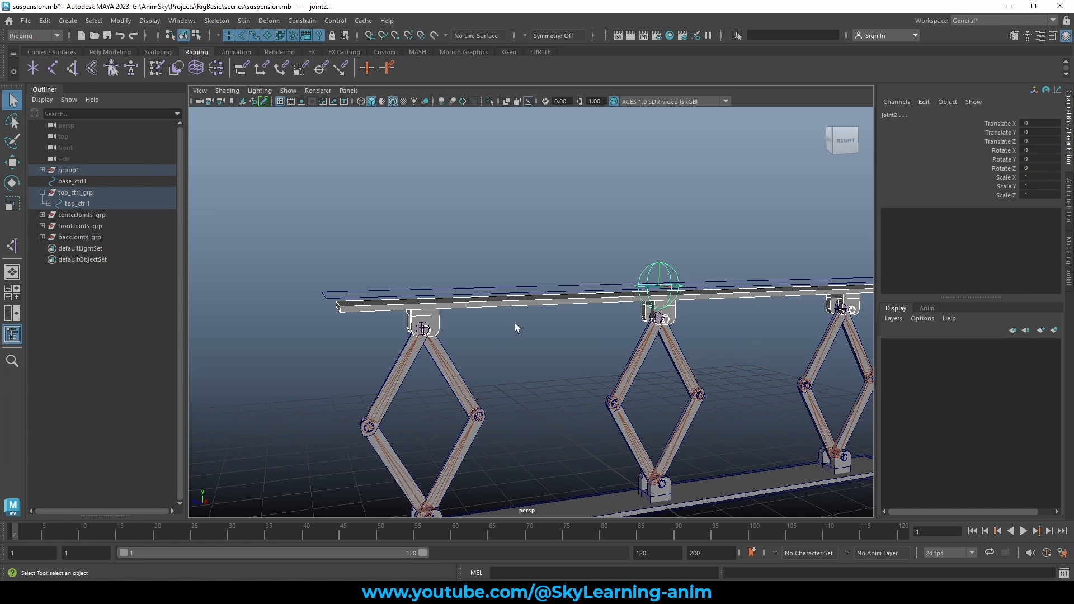
pyautogui.click(246, 23)
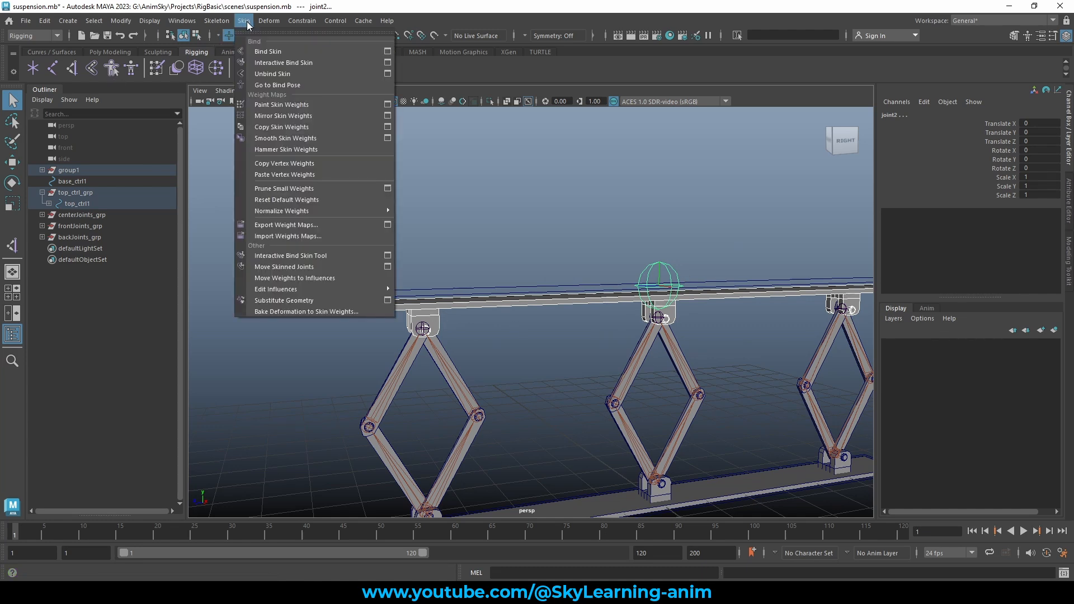
pyautogui.click(385, 52)
pyautogui.click(634, 103)
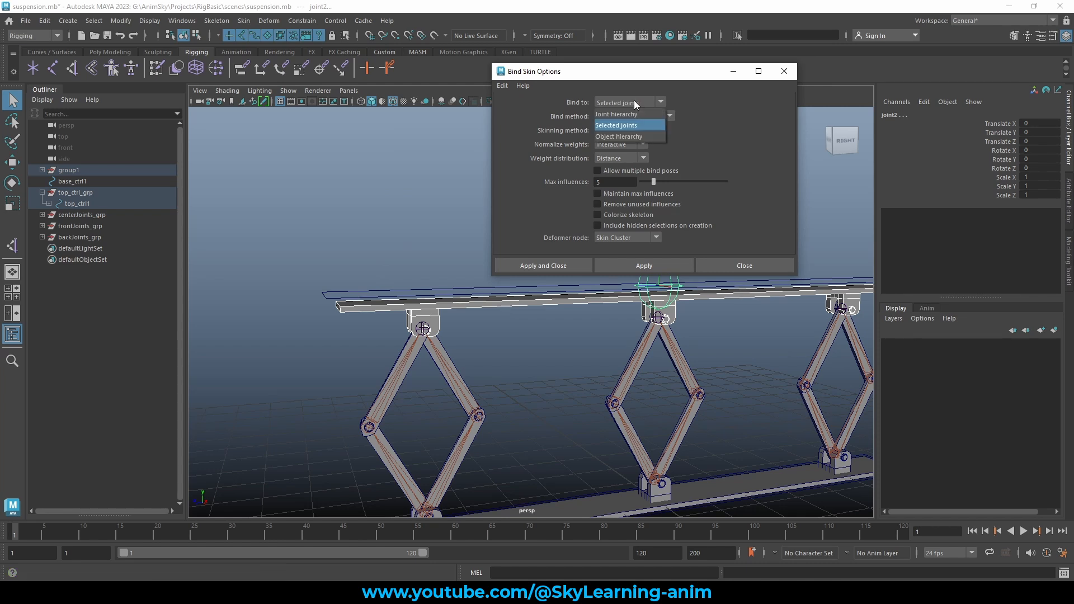
pyautogui.click(637, 103)
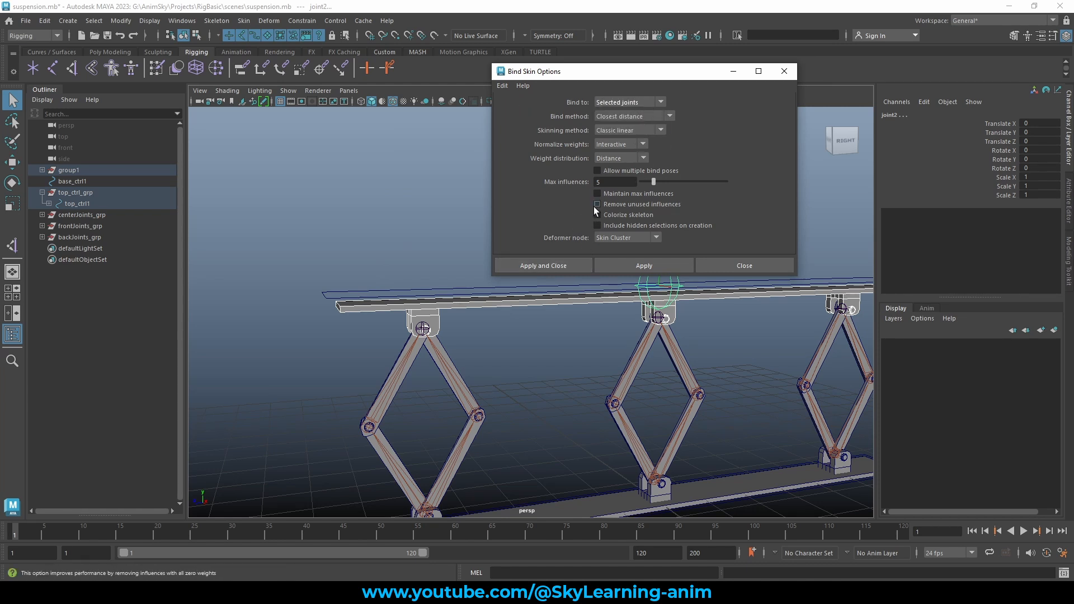
pyautogui.click(540, 264)
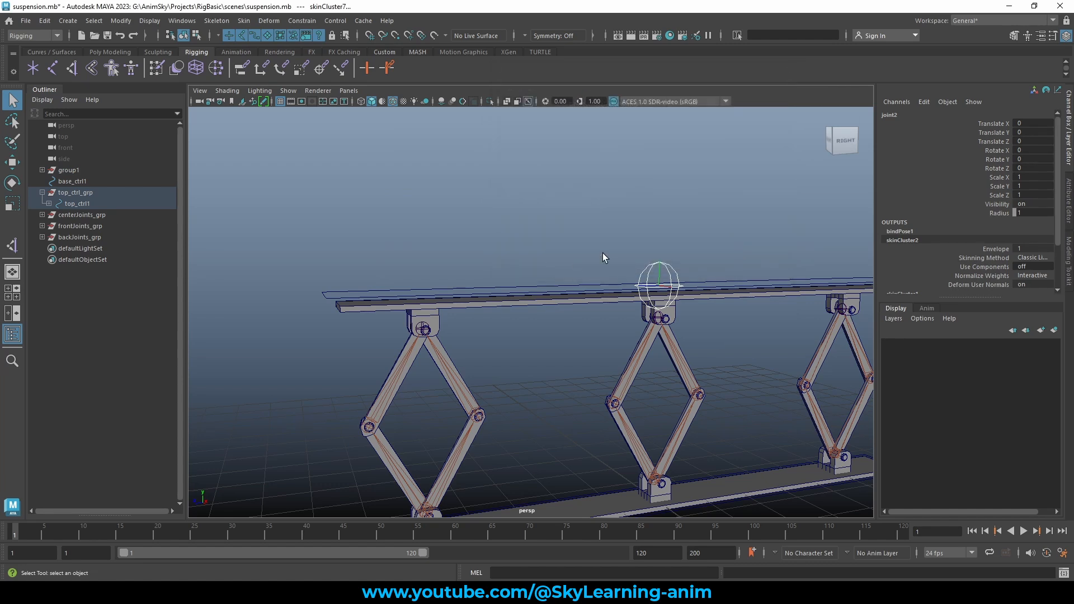
# Test the skinned top plate by moving top_ctrl1 upward, then undo the move
pyautogui.click(640, 273)
pyautogui.click(650, 269)
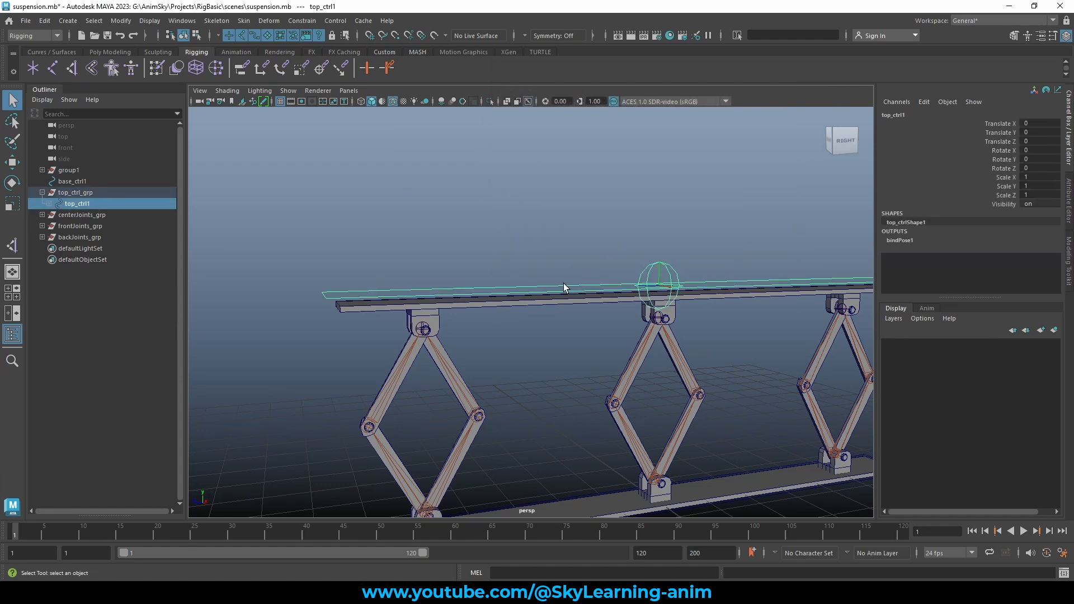
pyautogui.press('w')
pyautogui.moveTo(660, 232); pyautogui.dragTo(631, 187)
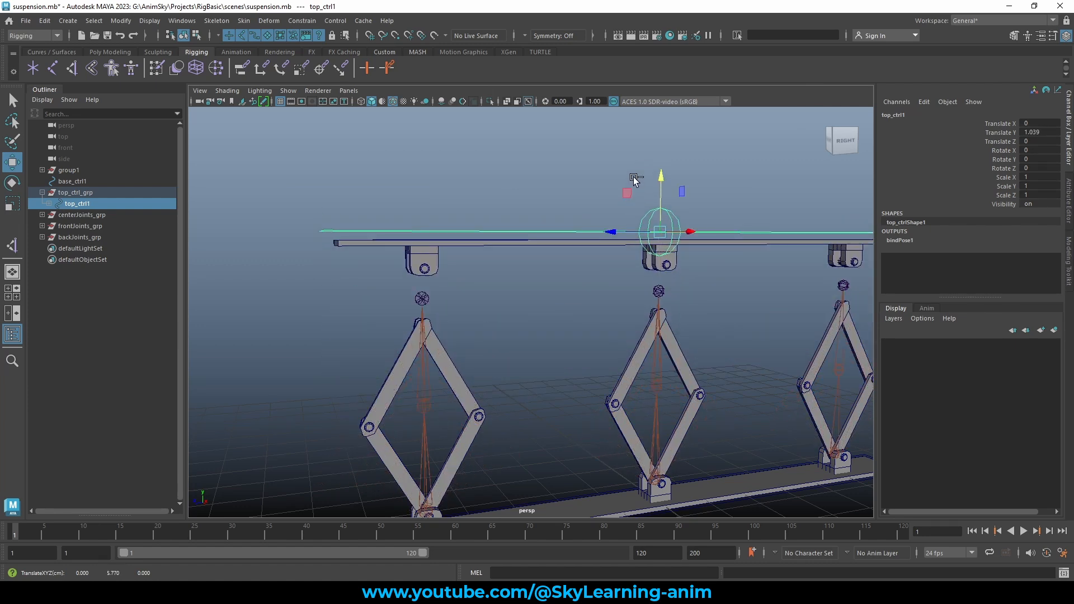
pyautogui.hotkey('ctrl', 'z')
# Bind the front unit's upper left arm to F_L_jnt2 using Bind Skin with Selected joints
pyautogui.keyDown('alt'); pyautogui.moveTo(573, 297); pyautogui.dragTo(578, 226); pyautogui.keyUp('alt')
pyautogui.keyDown('alt'); pyautogui.moveTo(512, 354); pyautogui.dragTo(521, 277, button='middle'); pyautogui.keyUp('alt')
pyautogui.keyDown('alt'); pyautogui.moveTo(521, 276); pyautogui.dragTo(554, 272, button='right'); pyautogui.keyUp('alt')
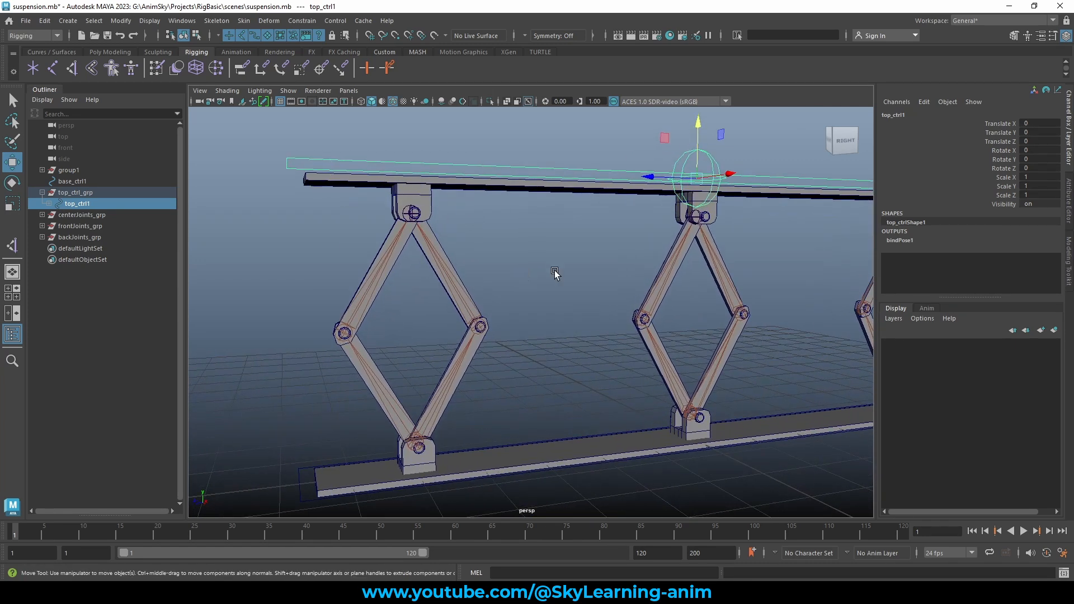
pyautogui.keyDown('alt'); pyautogui.moveTo(554, 269); pyautogui.dragTo(605, 246, button='middle'); pyautogui.keyUp('alt')
pyautogui.press('q')
pyautogui.click(441, 244)
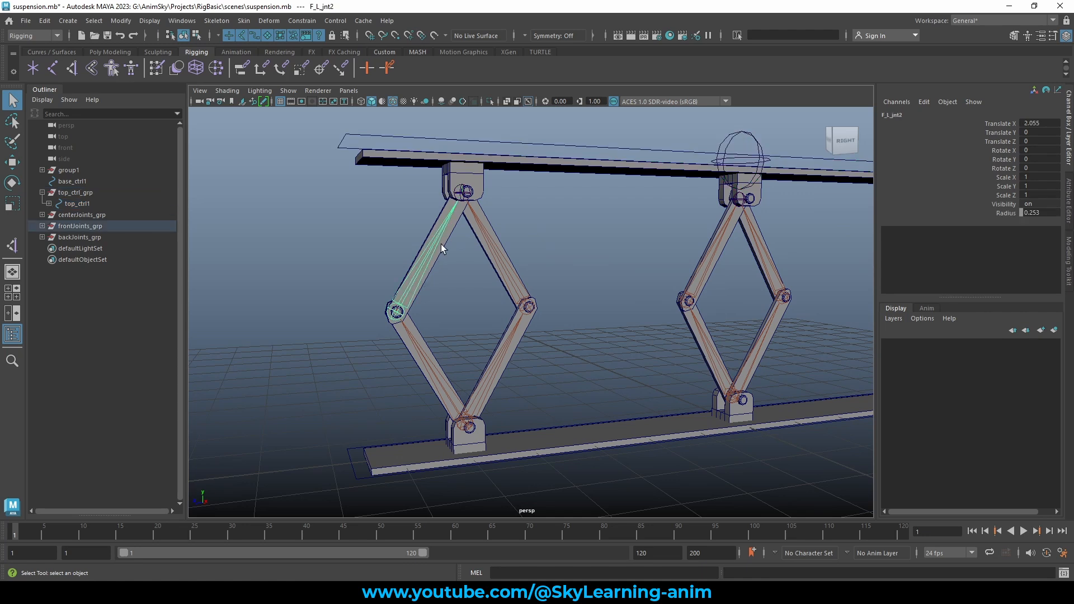
pyautogui.keyDown('shift'); pyautogui.click(452, 230); pyautogui.keyUp('shift')
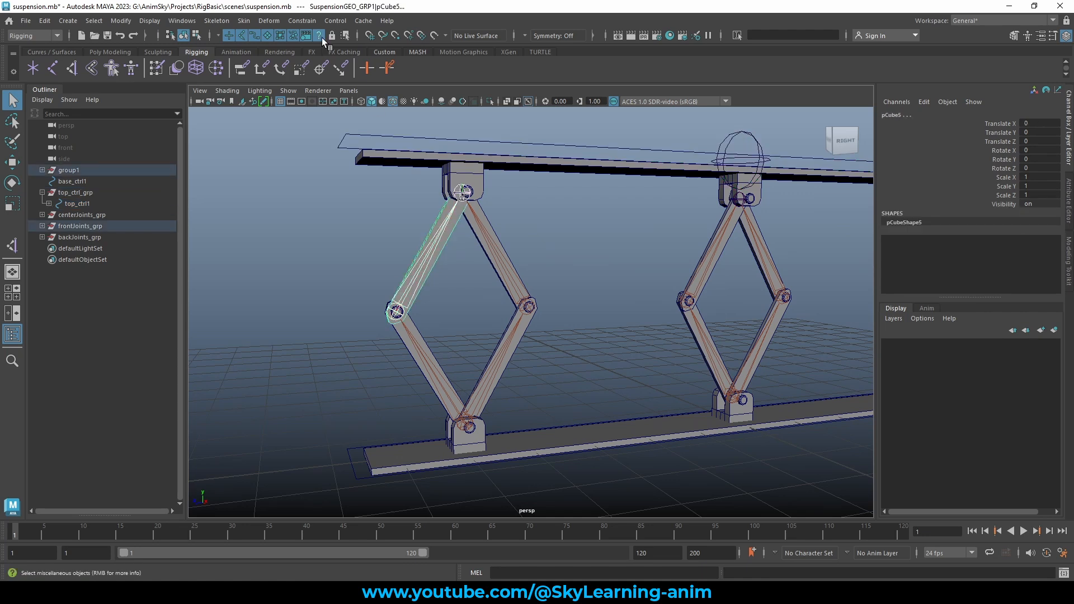
pyautogui.click(243, 21)
pyautogui.click(387, 51)
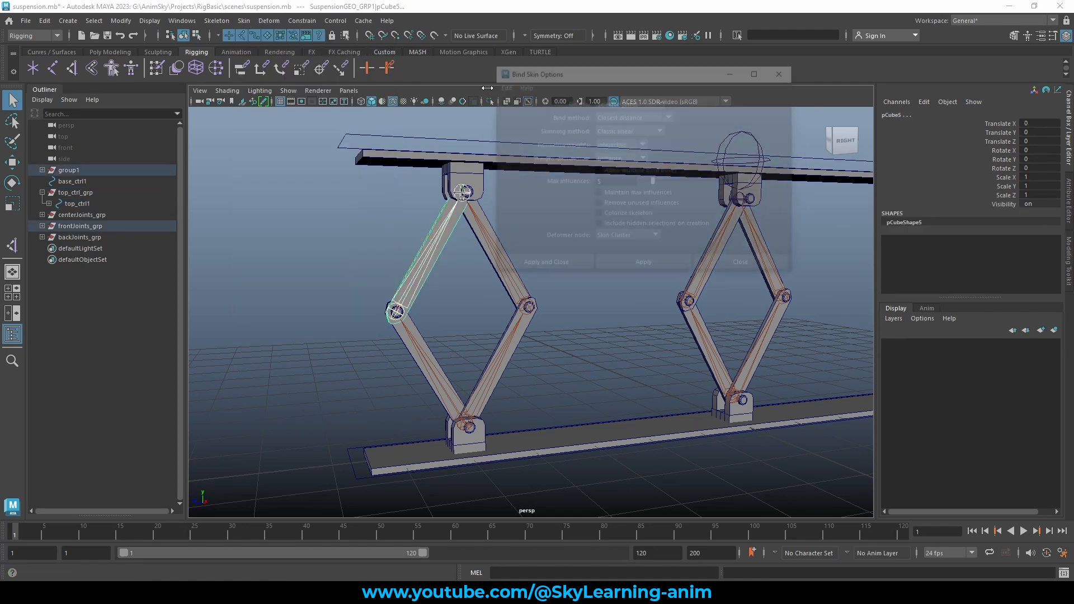
pyautogui.moveTo(573, 83); pyautogui.dragTo(733, 106)
pyautogui.scroll(5, 448, 283)
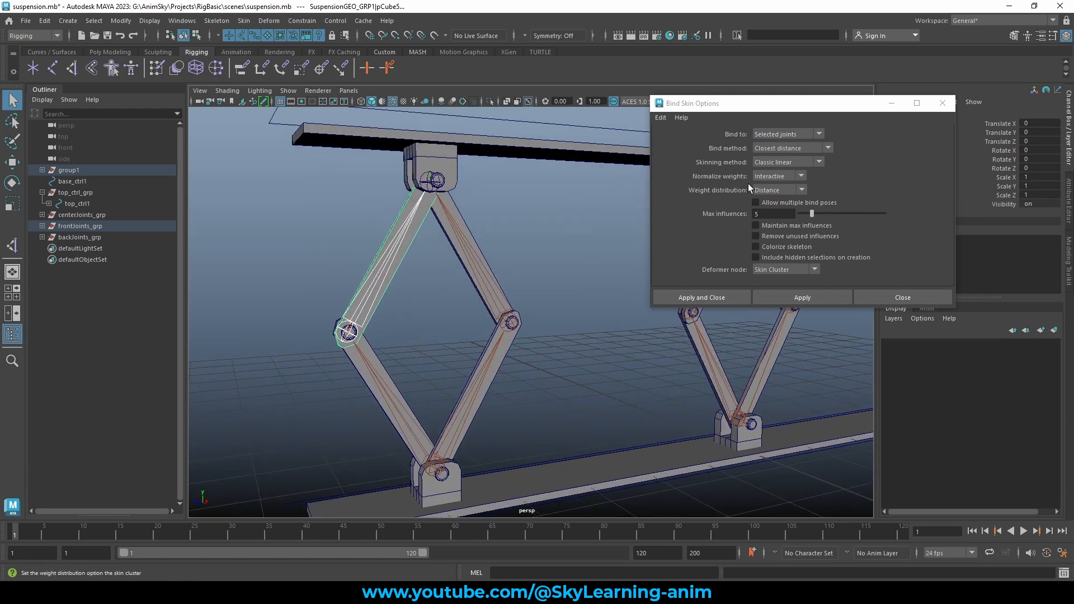
pyautogui.click(810, 299)
# Bind the front unit's lower left arm and left pivot pin to F_L_jnt1
pyautogui.scroll(5, 352, 350)
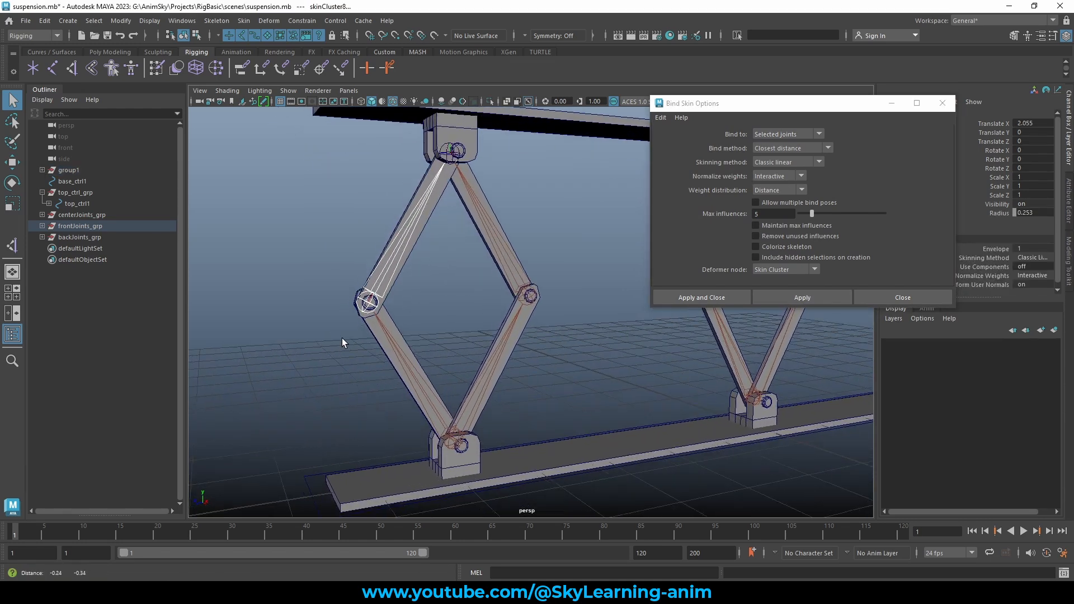
pyautogui.click(313, 333)
pyautogui.keyDown('shift'); pyautogui.click(295, 281); pyautogui.keyUp('shift')
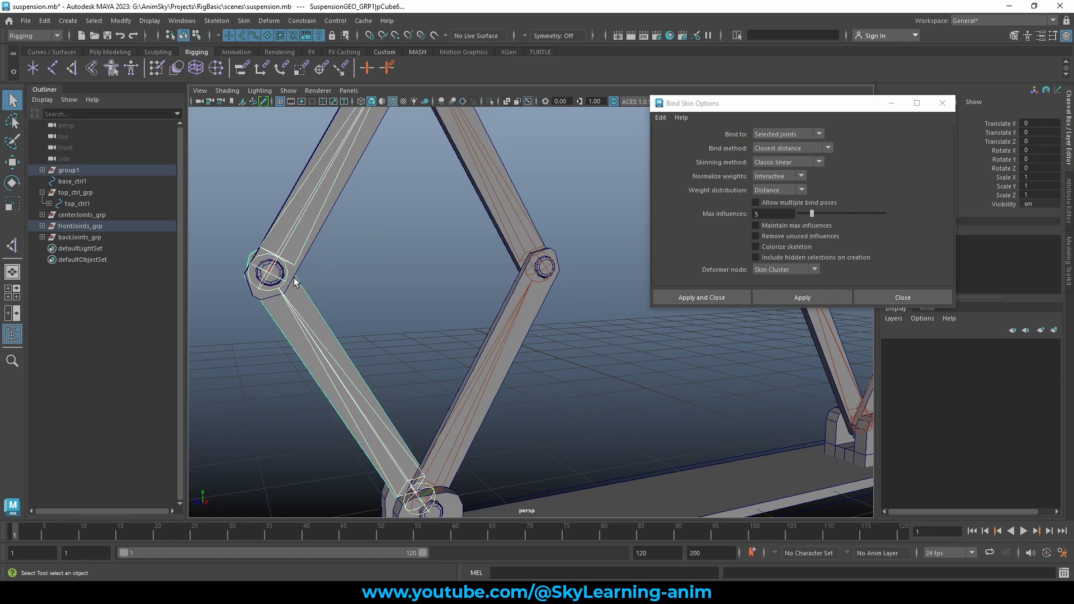
pyautogui.keyDown('alt'); pyautogui.moveTo(312, 292); pyautogui.dragTo(380, 293, button='middle'); pyautogui.keyUp('alt')
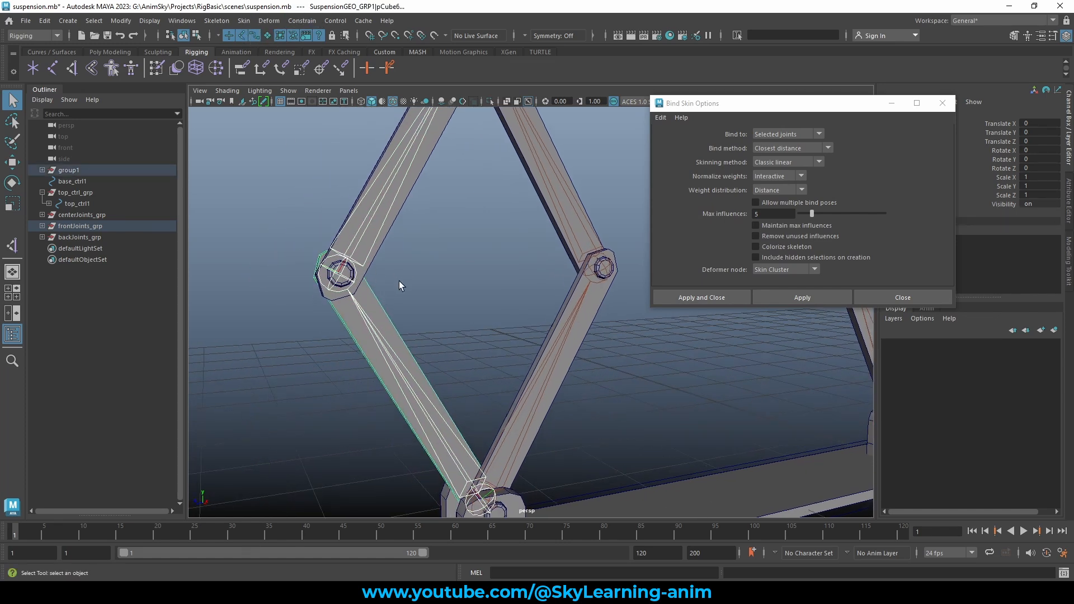
pyautogui.moveTo(351, 277)
pyautogui.keyDown('alt'); pyautogui.mouseDown()
pyautogui.moveTo(370, 274)
pyautogui.moveTo(348, 269)
pyautogui.mouseUp(); pyautogui.keyUp('alt')
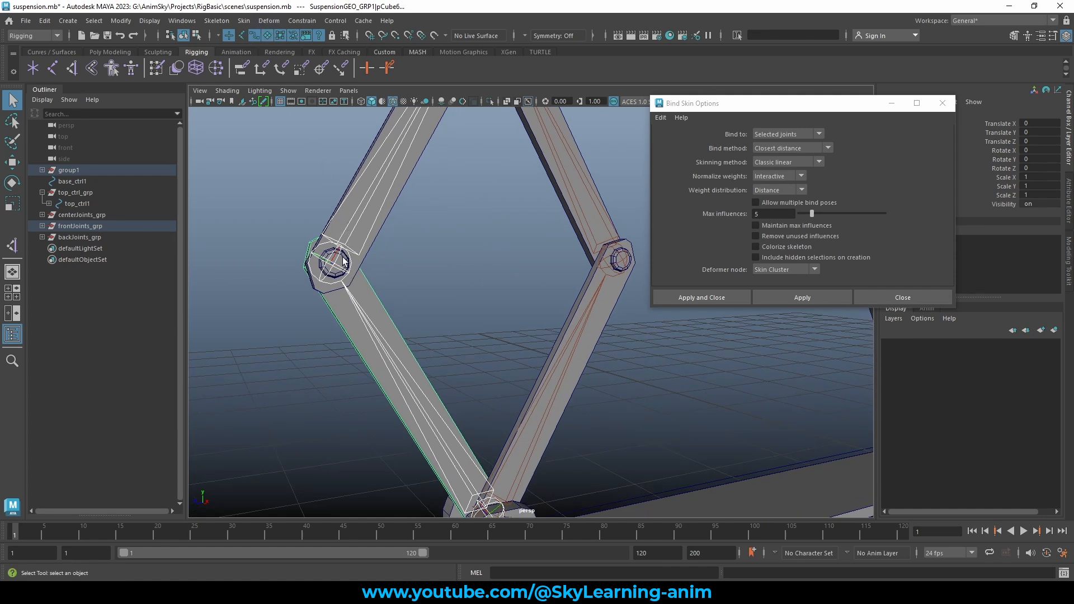
pyautogui.keyDown('shift'); pyautogui.click(342, 258); pyautogui.keyUp('shift')
pyautogui.scroll(-3, 497, 311)
pyautogui.keyDown('alt'); pyautogui.moveTo(503, 308); pyautogui.dragTo(447, 285, button='middle'); pyautogui.keyUp('alt')
pyautogui.click(802, 297)
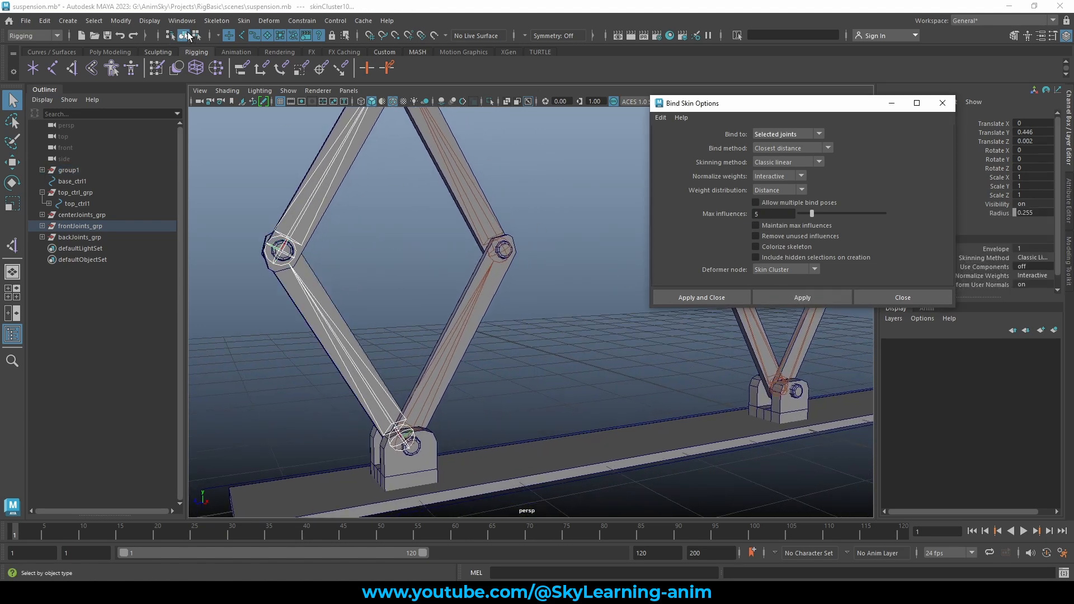
# Bind the front unit's upper right arm to F_R_jnt2
pyautogui.click(460, 156)
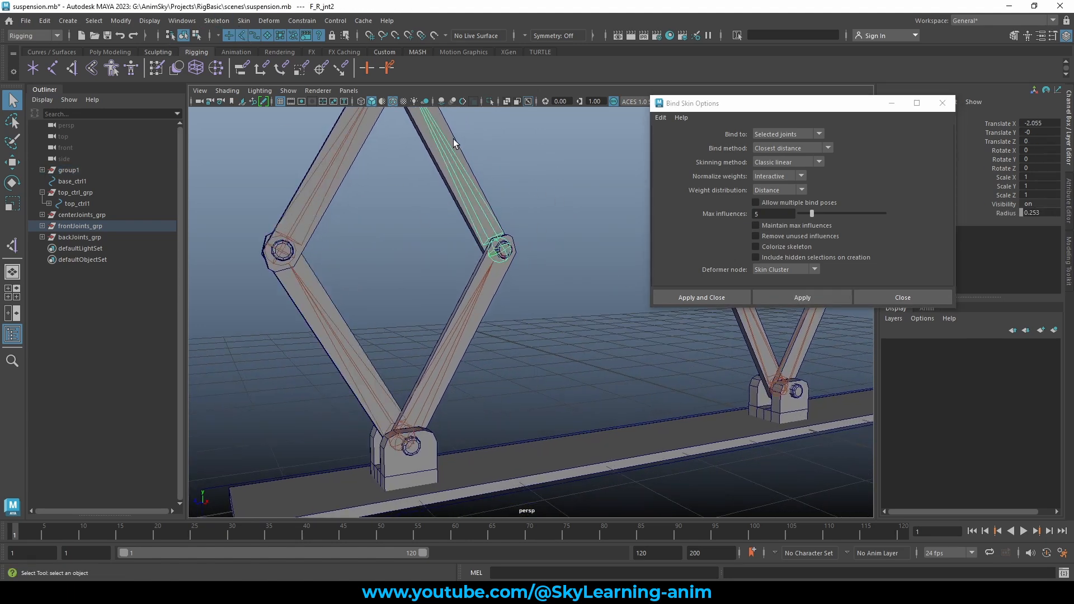
pyautogui.click(454, 143)
pyautogui.keyDown('alt'); pyautogui.moveTo(536, 225); pyautogui.dragTo(529, 193, button='middle'); pyautogui.keyUp('alt')
pyautogui.click(802, 298)
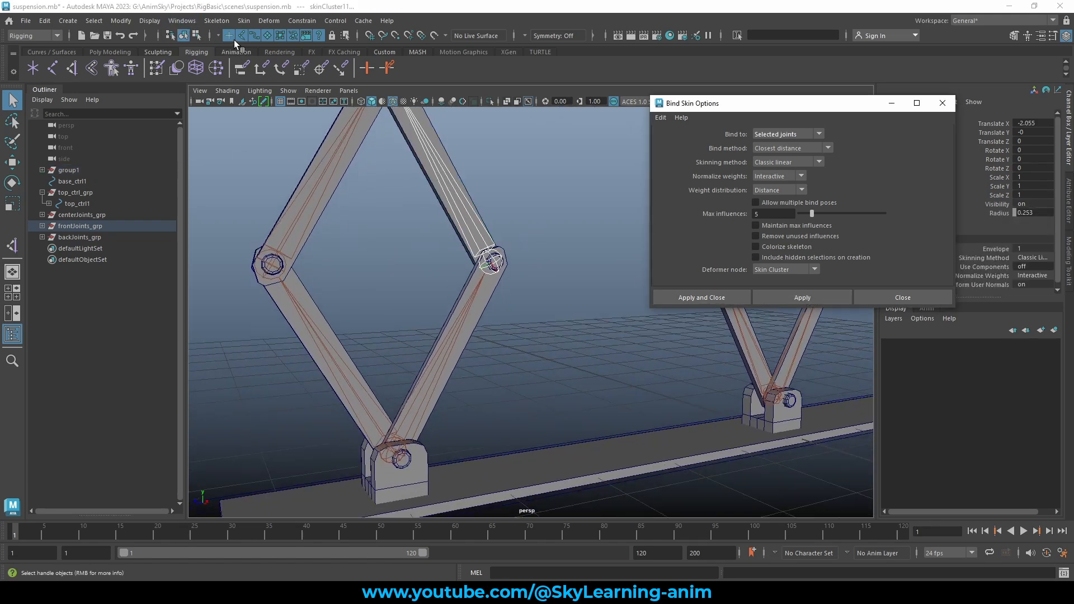
# Bind the front unit's lower right arm and right pivot pin to F_R_jnt1, keeping other joints out of the selection
pyautogui.scroll(3, 474, 300)
pyautogui.click(471, 287)
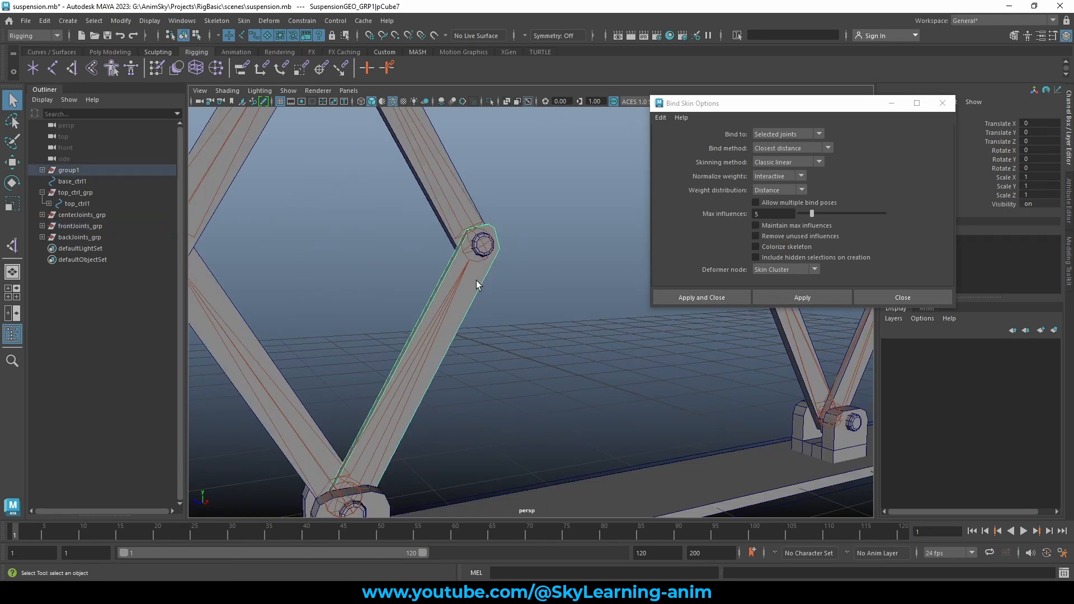
pyautogui.click(242, 36)
pyautogui.moveTo(428, 273); pyautogui.dragTo(513, 307)
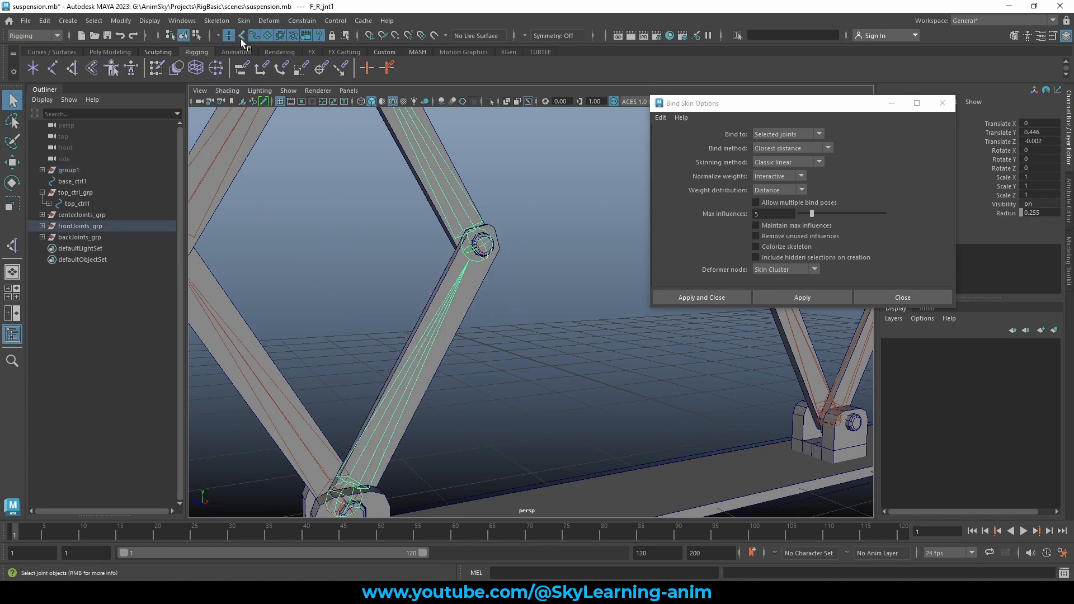
pyautogui.keyDown('shift'); pyautogui.click(487, 247); pyautogui.keyUp('shift')
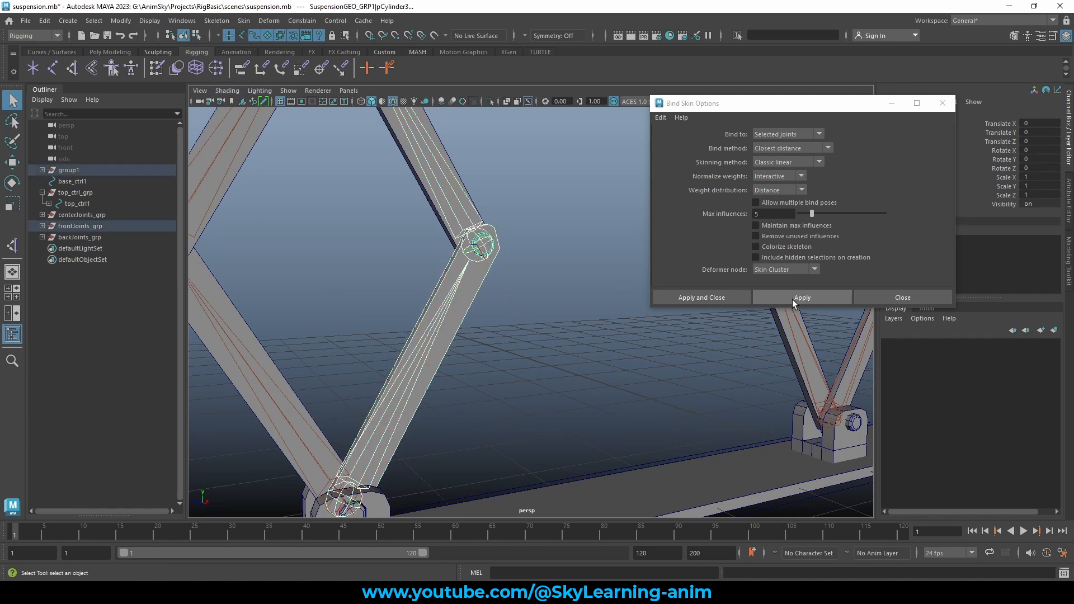
pyautogui.click(794, 297)
# Test the skinned front unit by moving top_ctrl1 downward, then undo the move
pyautogui.scroll(-5, 464, 335)
pyautogui.moveTo(475, 341)
pyautogui.keyDown('alt'); pyautogui.mouseDown()
pyautogui.moveTo(517, 340)
pyautogui.moveTo(491, 352)
pyautogui.mouseUp(); pyautogui.keyUp('alt')
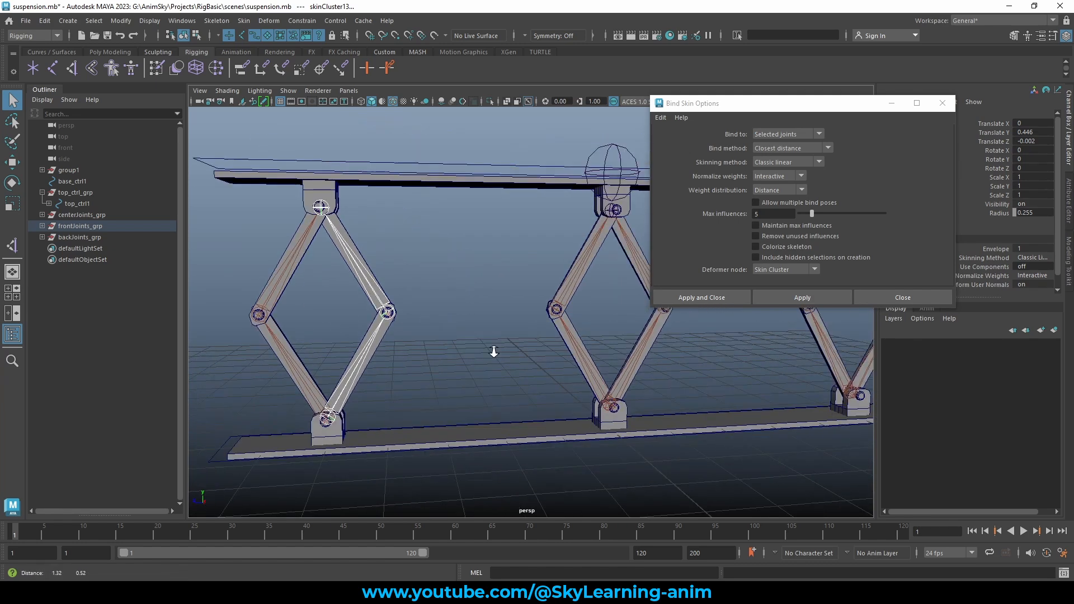
pyautogui.scroll(-4, 492, 353)
pyautogui.click(481, 223)
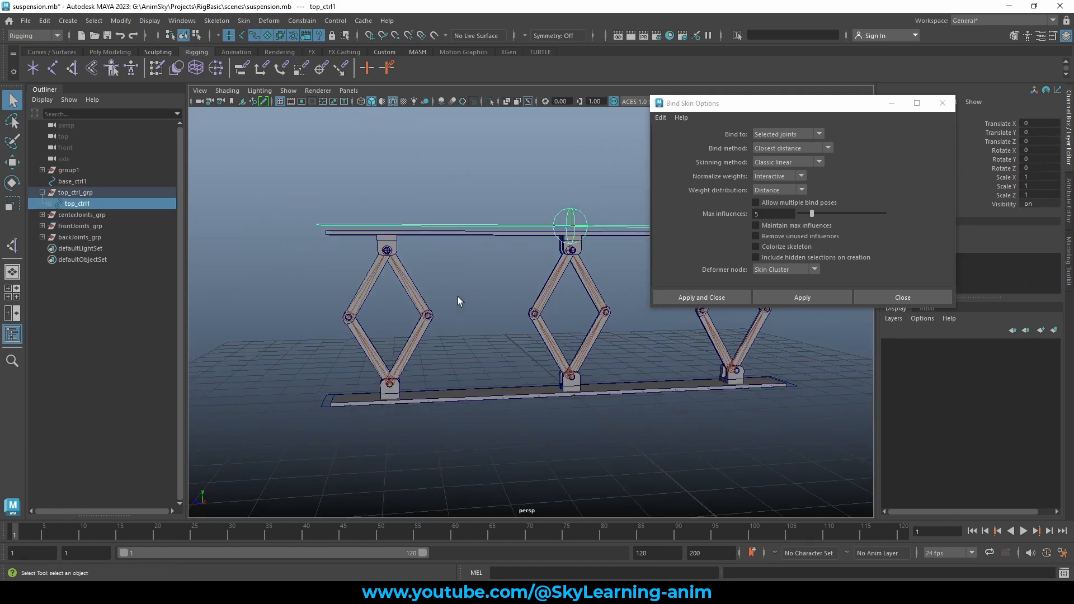
pyautogui.keyDown('alt'); pyautogui.moveTo(486, 263); pyautogui.dragTo(540, 270); pyautogui.keyUp('alt')
pyautogui.press('w')
pyautogui.moveTo(583, 169); pyautogui.dragTo(573, 241)
pyautogui.hotkey('ctrl', 'z')
# Bind the center unit's upper left arm to C_L_jnt2 with the same Bind Skin options
pyautogui.keyDown('alt'); pyautogui.moveTo(644, 361); pyautogui.dragTo(504, 352, button='middle'); pyautogui.keyUp('alt')
pyautogui.keyDown('alt'); pyautogui.moveTo(503, 353); pyautogui.dragTo(467, 345); pyautogui.keyUp('alt')
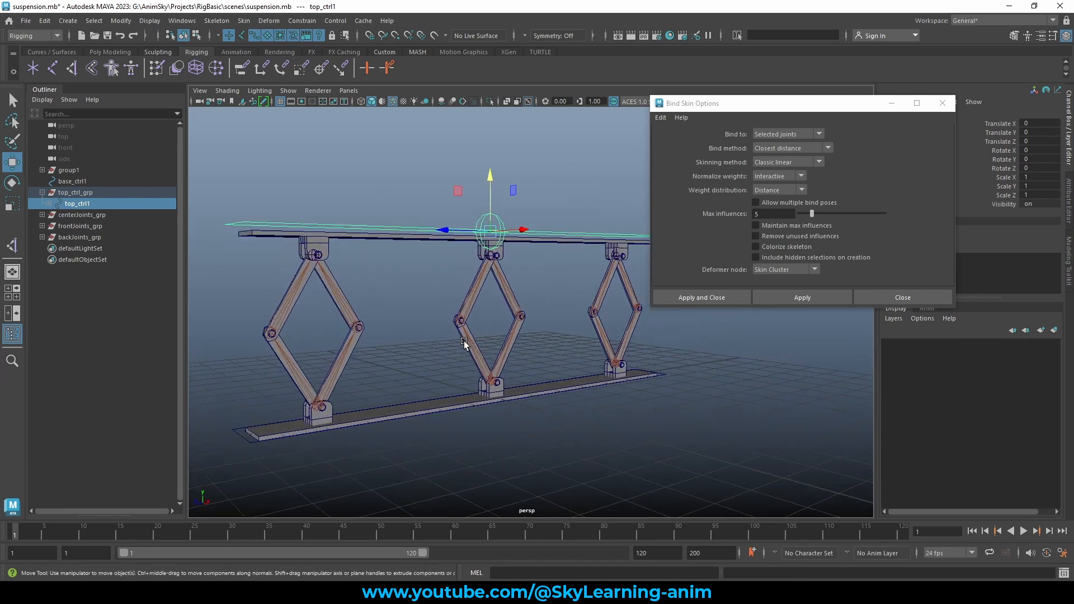
pyautogui.keyDown('alt'); pyautogui.moveTo(467, 345); pyautogui.dragTo(588, 378, button='right'); pyautogui.keyUp('alt')
pyautogui.keyDown('alt'); pyautogui.moveTo(587, 378); pyautogui.dragTo(514, 257); pyautogui.keyUp('alt')
pyautogui.keyDown('alt'); pyautogui.moveTo(514, 257); pyautogui.dragTo(576, 246, button='right'); pyautogui.keyUp('alt')
pyautogui.moveTo(830, 105); pyautogui.dragTo(851, 106)
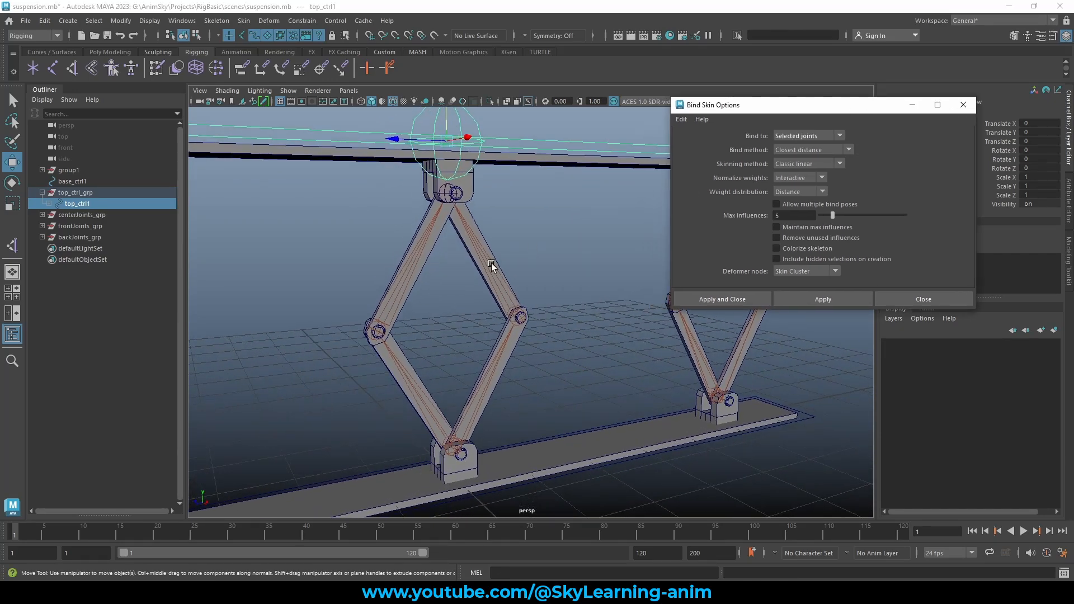
pyautogui.keyDown('alt'); pyautogui.moveTo(492, 263); pyautogui.dragTo(445, 258); pyautogui.keyUp('alt')
pyautogui.click(398, 267)
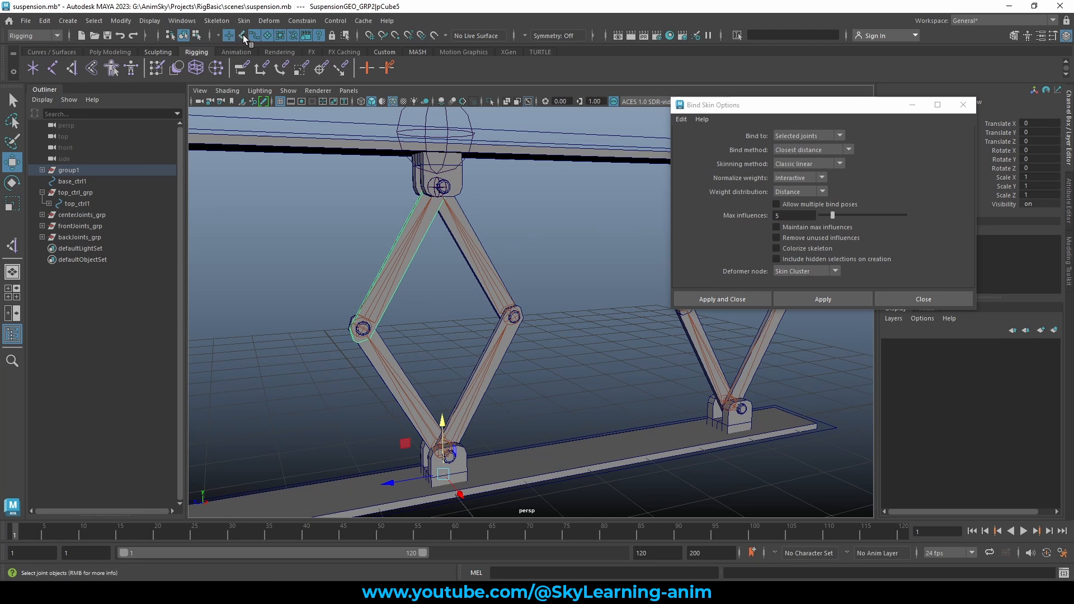
pyautogui.click(415, 257)
pyautogui.press('q')
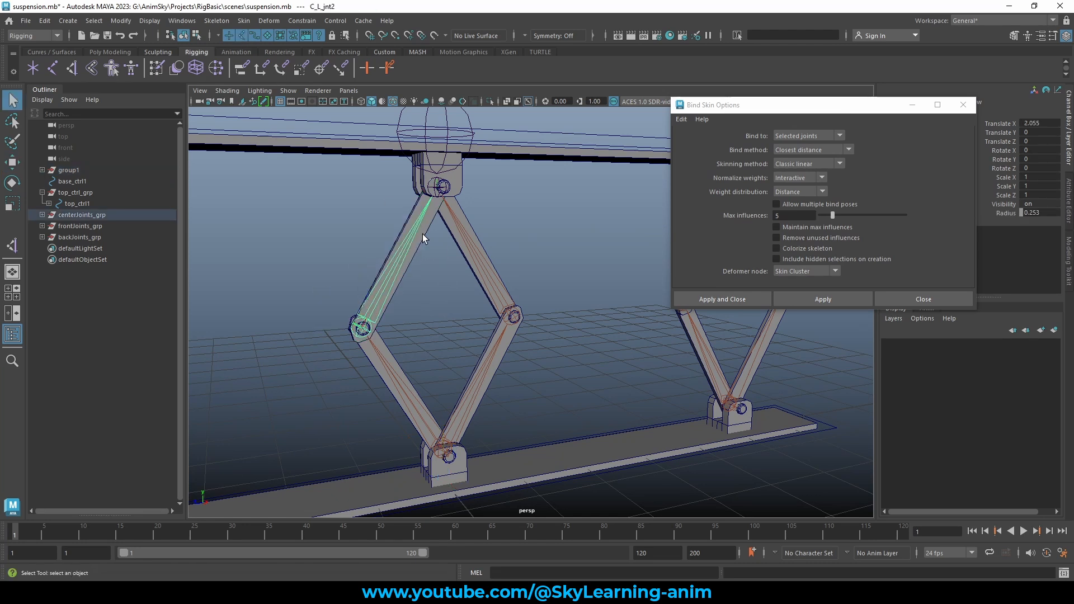
pyautogui.keyDown('shift'); pyautogui.click(422, 234); pyautogui.keyUp('shift')
pyautogui.click(800, 295)
# Bind the center unit's upper right arm to C_R_jnt2
pyautogui.click(463, 240)
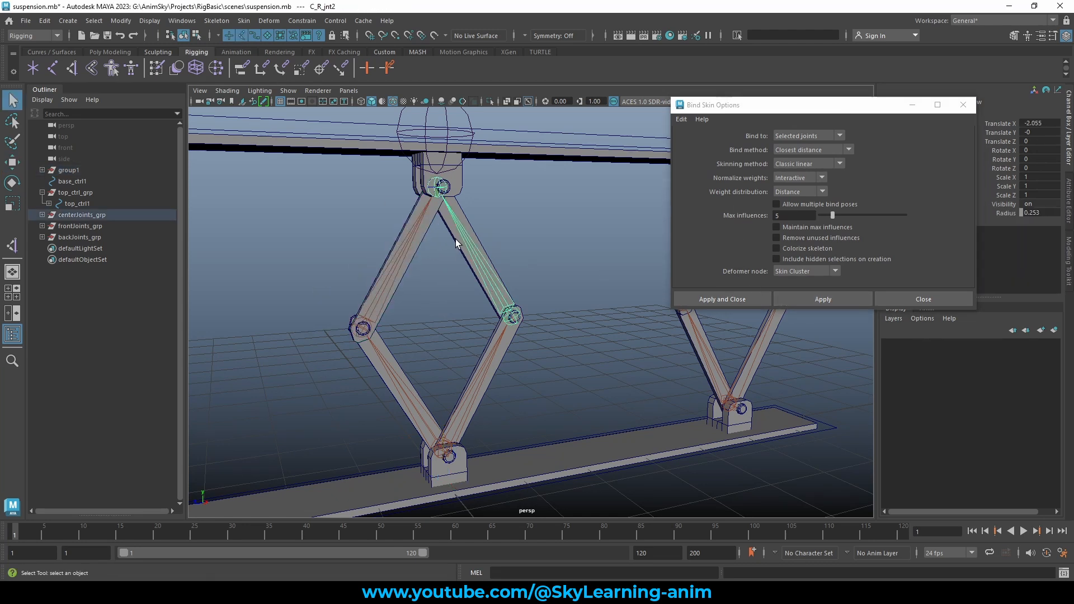
pyautogui.keyDown('shift'); pyautogui.click(455, 240); pyautogui.keyUp('shift')
pyautogui.click(823, 303)
# Bind the center unit's lower left arm to C_L_jnt1
pyautogui.keyDown('alt'); pyautogui.moveTo(443, 362); pyautogui.dragTo(482, 321, button='middle'); pyautogui.keyUp('alt')
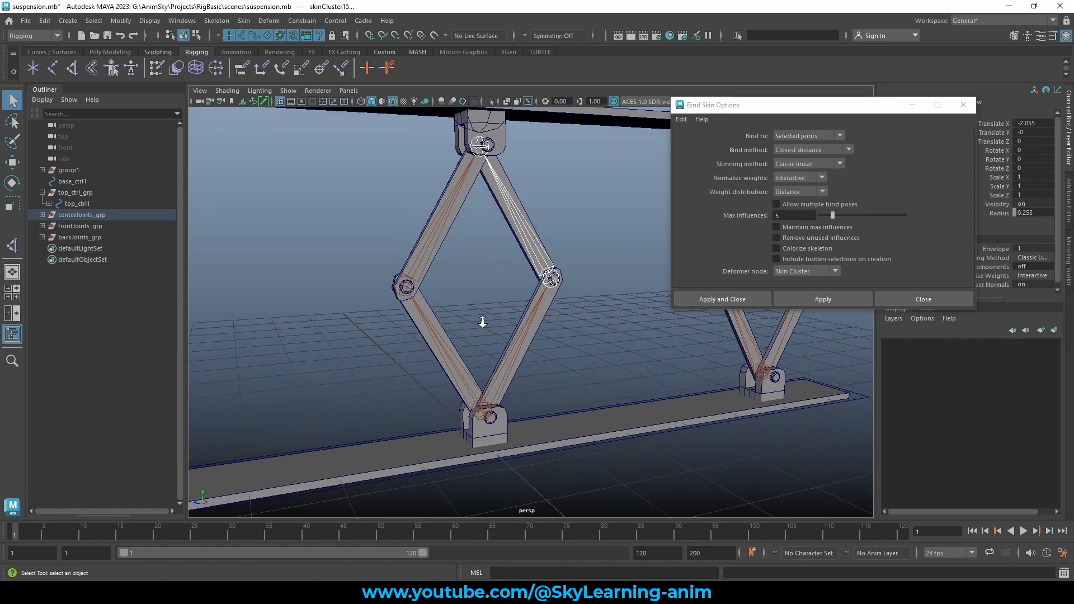
pyautogui.scroll(2, 479, 322)
pyautogui.click(412, 331)
pyautogui.keyDown('shift'); pyautogui.click(393, 318); pyautogui.keyUp('shift')
pyautogui.click(824, 299)
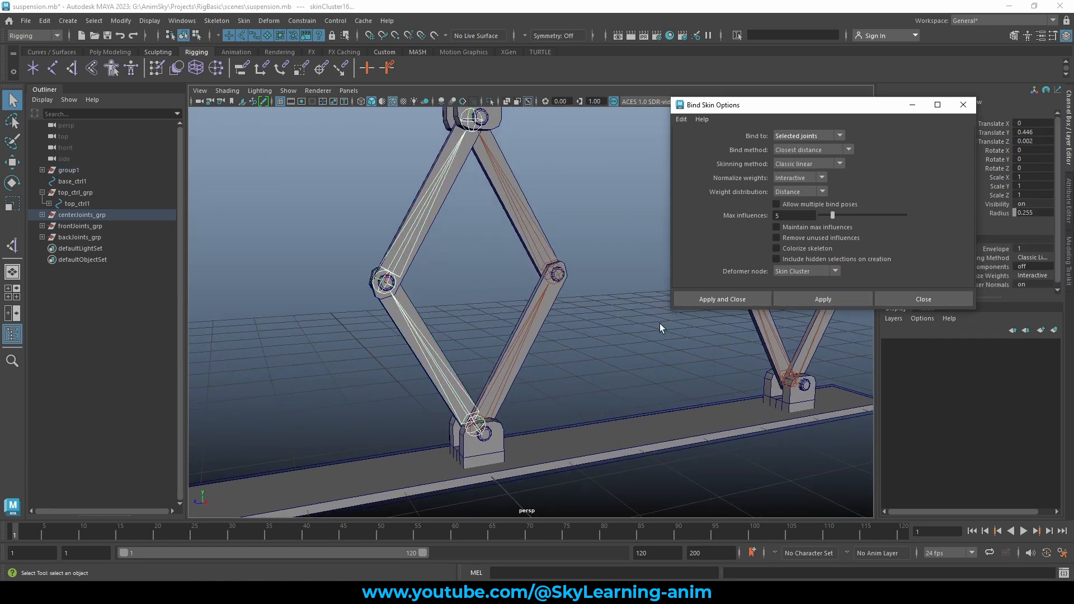
# Bind the center unit's lower right arm and right pivot pin to the lower right joint
pyautogui.click(544, 305)
pyautogui.keyDown('shift'); pyautogui.click(545, 305); pyautogui.keyUp('shift')
pyautogui.click(824, 300)
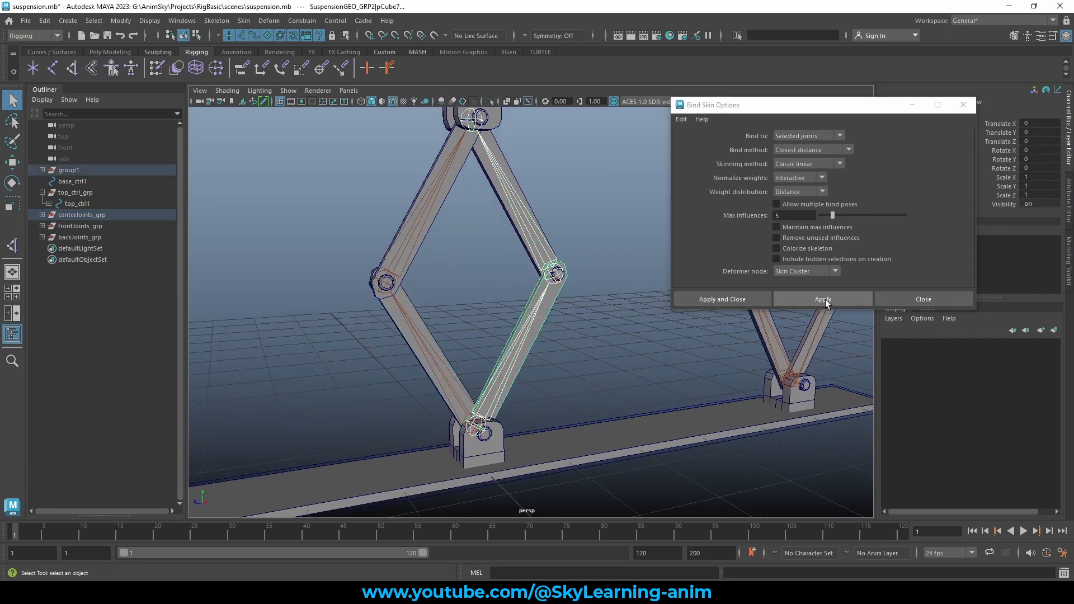
pyautogui.click(240, 35)
pyautogui.keyDown('shift'); pyautogui.click(558, 277); pyautogui.keyUp('shift')
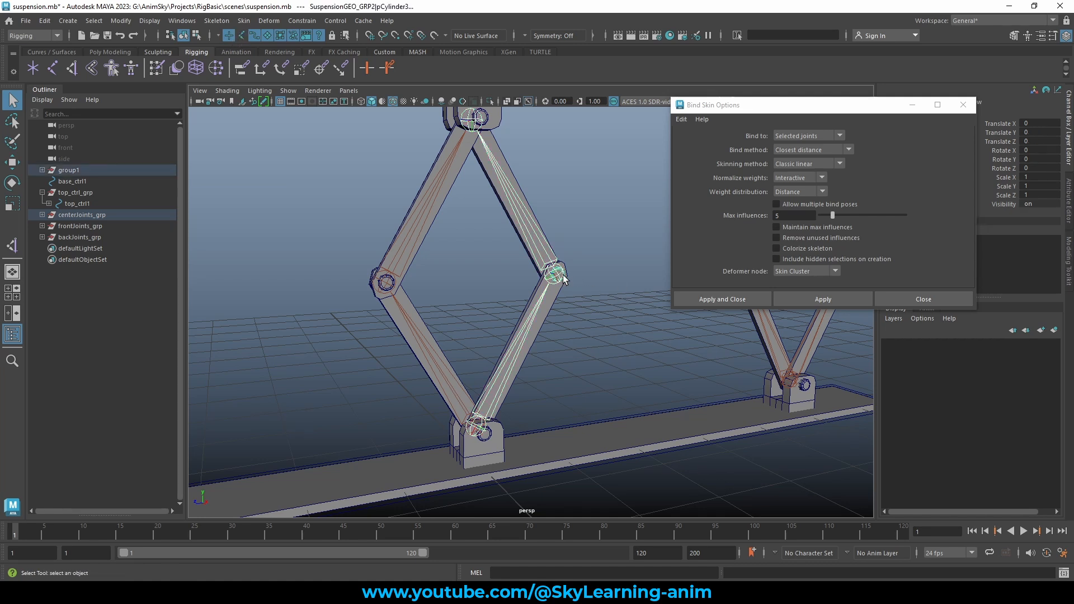
pyautogui.click(824, 300)
# Bind the center unit's left pivot pin to C_L_jnt1, restricting joint selection while picking the pin
pyautogui.click(242, 36)
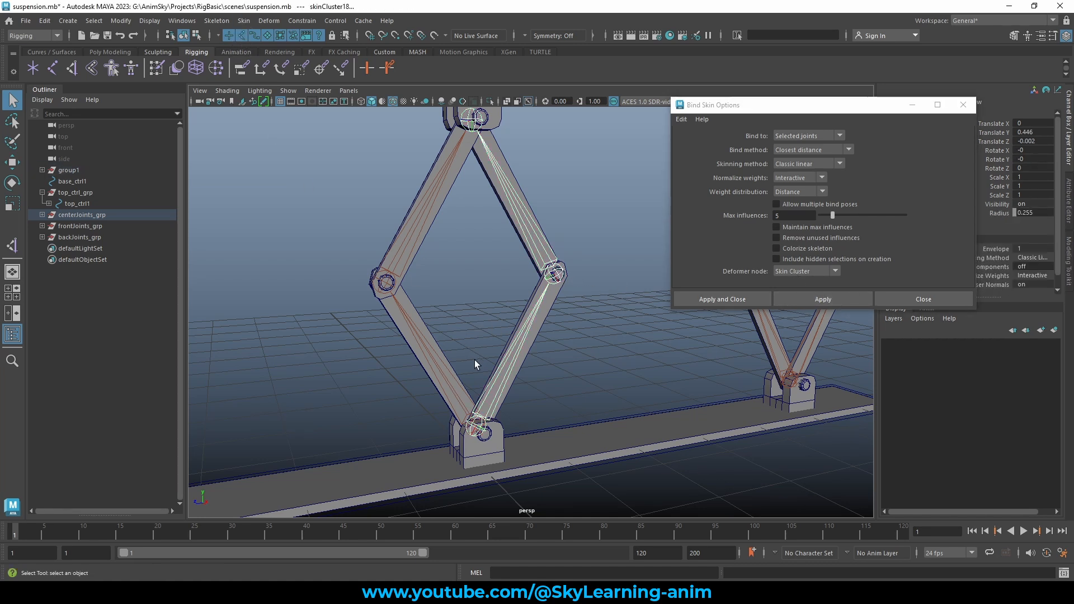
pyautogui.moveTo(475, 364); pyautogui.dragTo(428, 352)
pyautogui.click(244, 35)
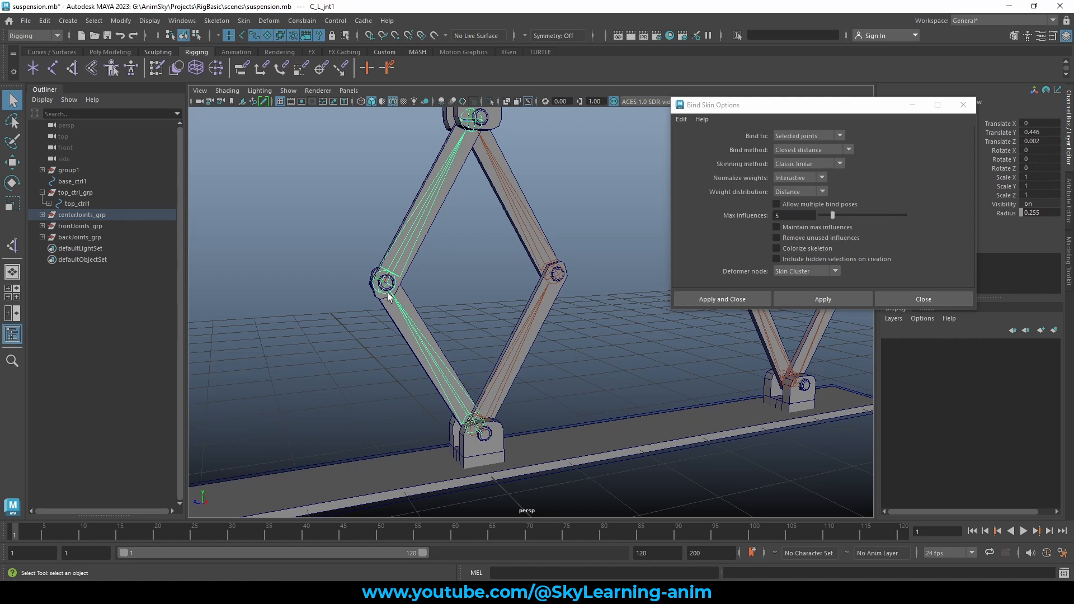
pyautogui.keyDown('shift'); pyautogui.click(508, 305); pyautogui.keyUp('shift')
pyautogui.click(830, 297)
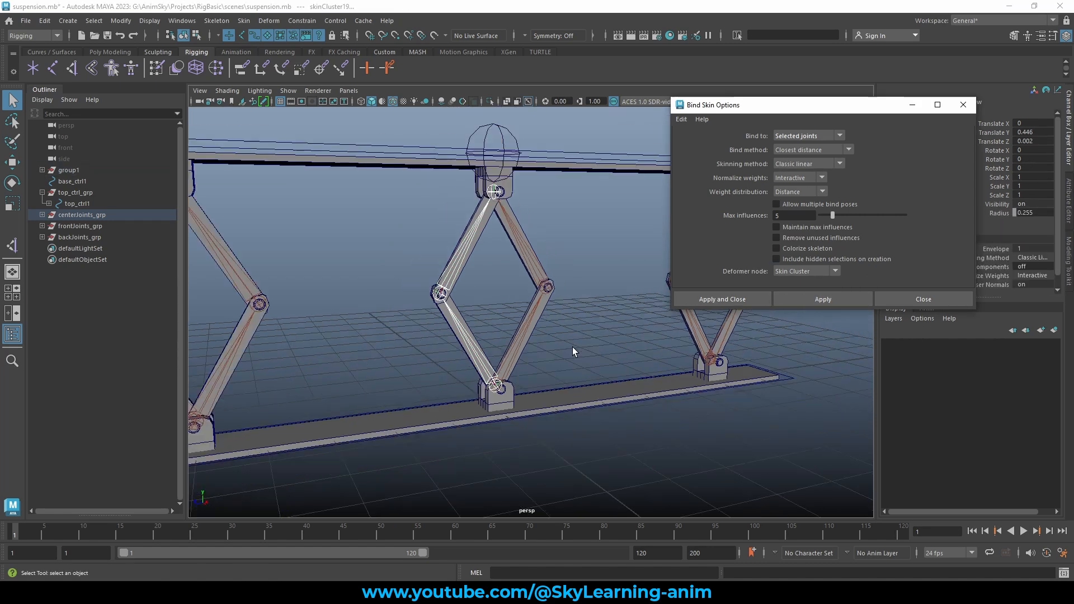
# Bind the back unit's lower left arm and left pivot pin to B_L_jnt1
pyautogui.keyDown('alt'); pyautogui.moveTo(572, 348); pyautogui.dragTo(340, 378, button='middle'); pyautogui.keyUp('alt')
pyautogui.scroll(5, 638, 349)
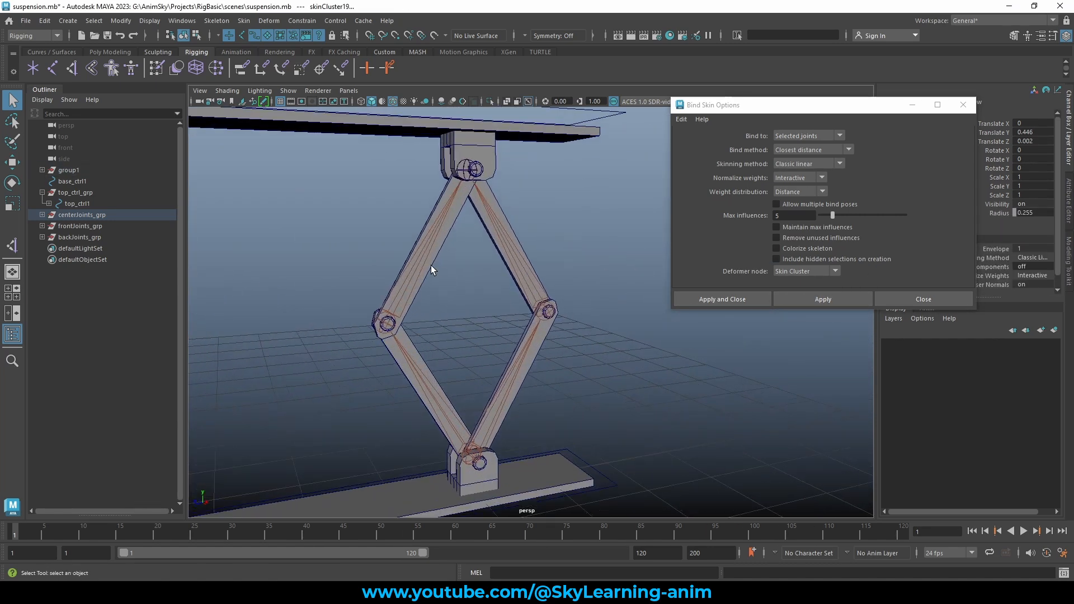
pyautogui.click(451, 227)
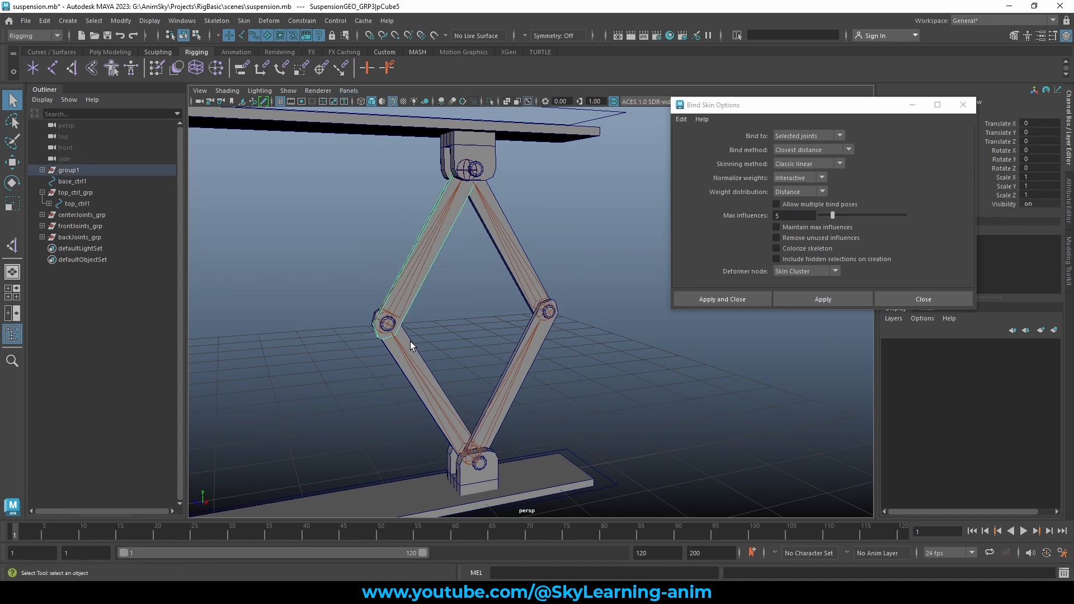
pyautogui.click(389, 325)
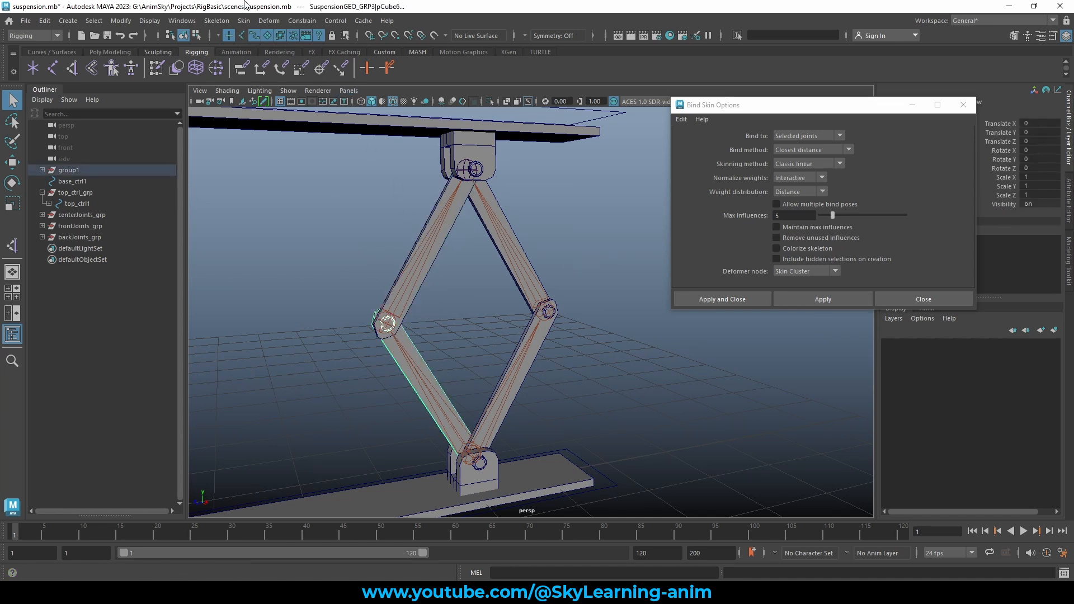
pyautogui.keyDown('shift'); pyautogui.click(422, 376); pyautogui.keyUp('shift')
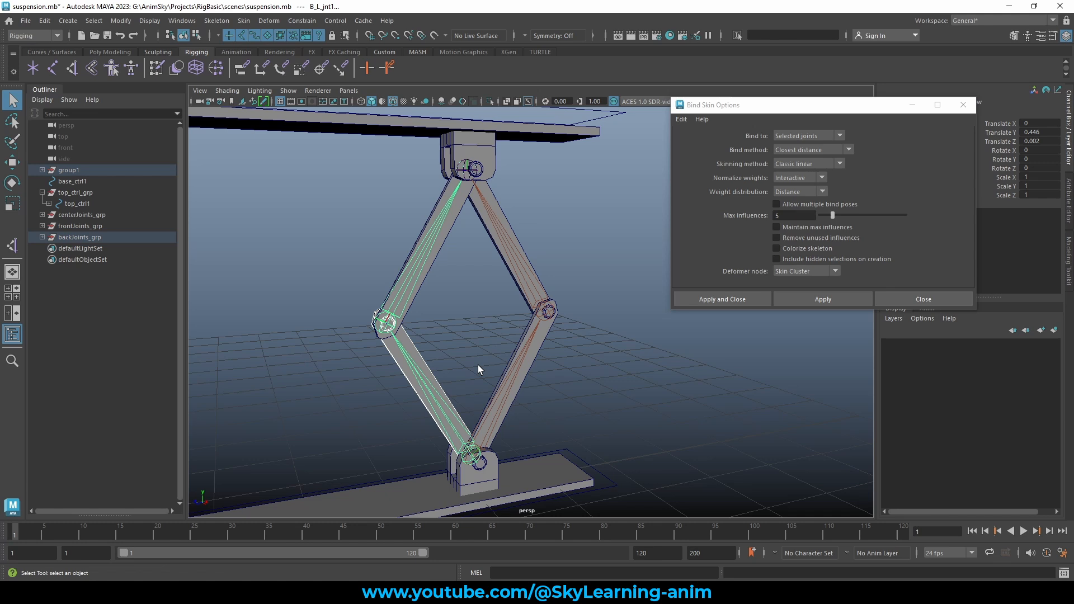
pyautogui.click(822, 295)
# Bind the back unit's upper left arm to its upper left joint
pyautogui.click(415, 265)
pyautogui.click(448, 208)
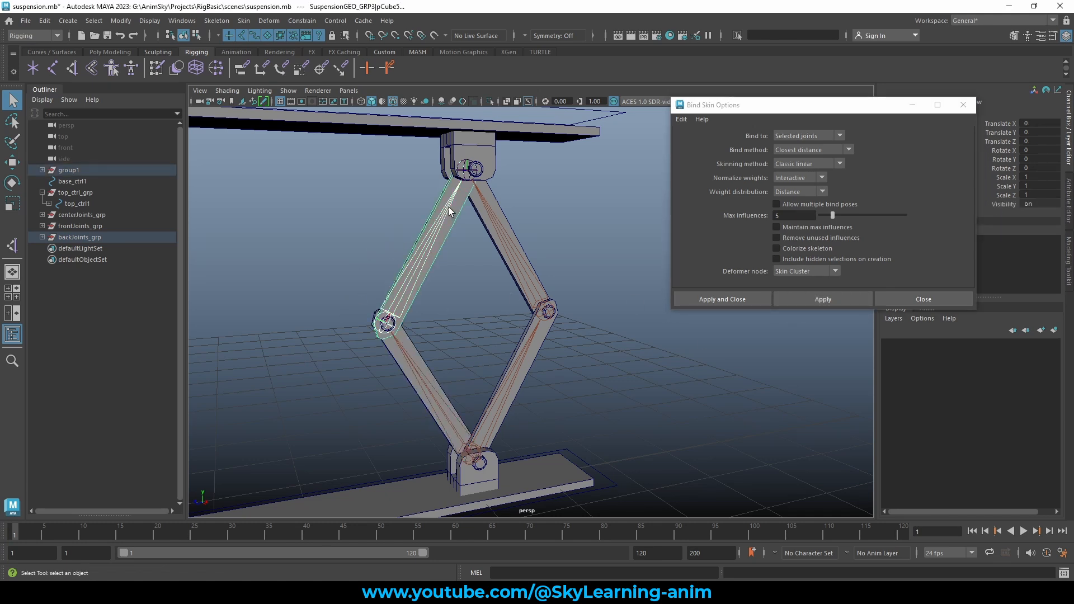
pyautogui.click(825, 303)
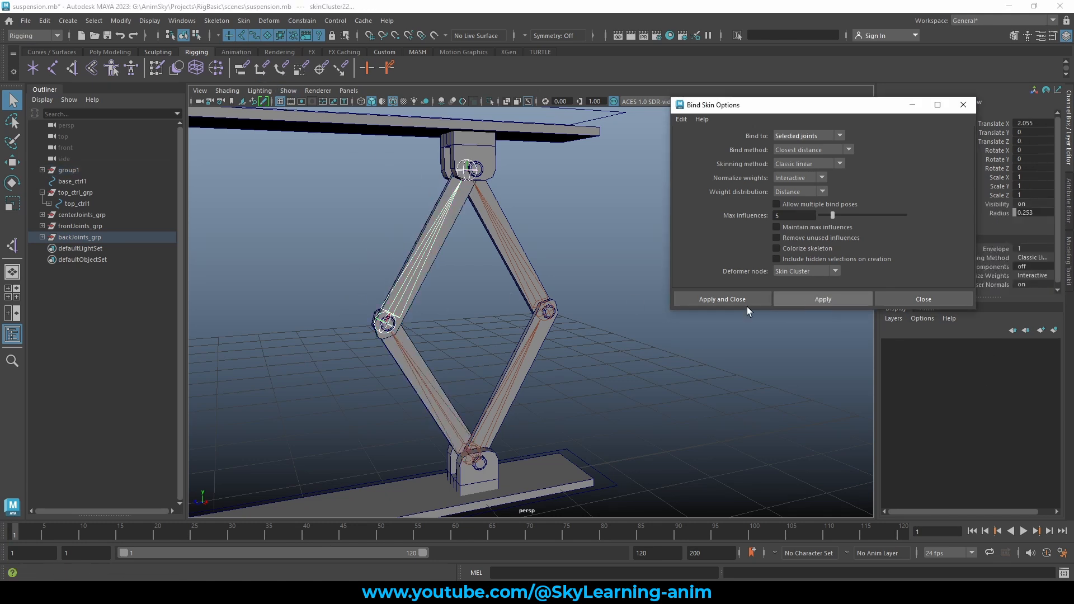
# Bind the back unit's upper right arm to B_R_jnt2
pyautogui.keyDown('alt'); pyautogui.moveTo(521, 304); pyautogui.dragTo(472, 300, button='middle'); pyautogui.keyUp('alt')
pyautogui.keyDown('alt'); pyautogui.moveTo(472, 300); pyautogui.dragTo(503, 304, button='right'); pyautogui.keyUp('alt')
pyautogui.click(442, 207)
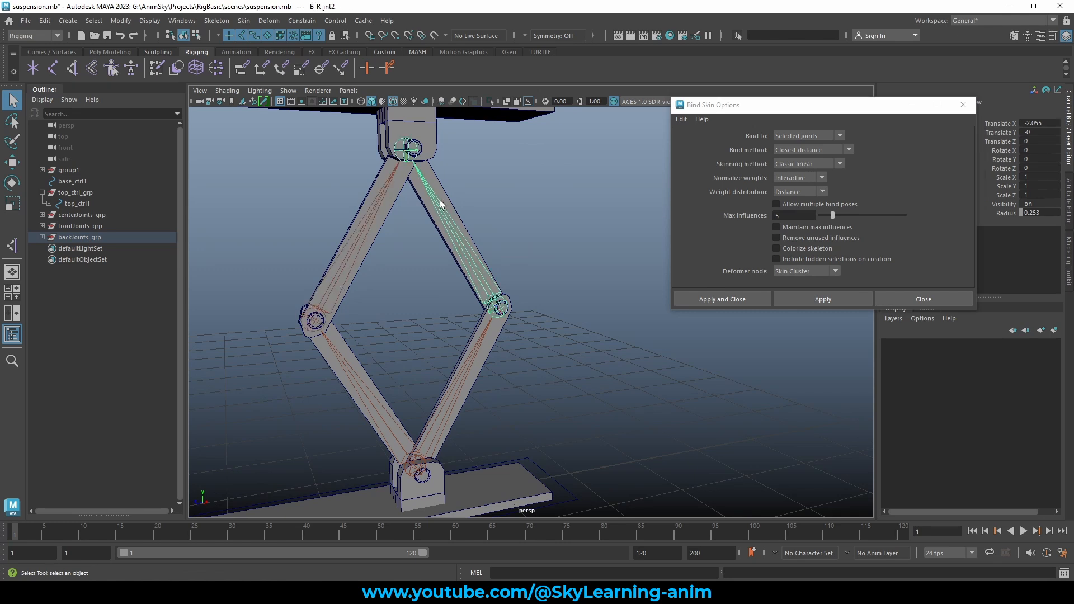
pyautogui.keyDown('shift'); pyautogui.click(449, 210); pyautogui.keyUp('shift')
pyautogui.click(841, 302)
# Bind the back unit's lower right arm and right pivot pin to B_R_jnt1, and finish skin binding
pyautogui.keyDown('alt'); pyautogui.moveTo(494, 372); pyautogui.dragTo(520, 311, button='middle'); pyautogui.keyUp('alt')
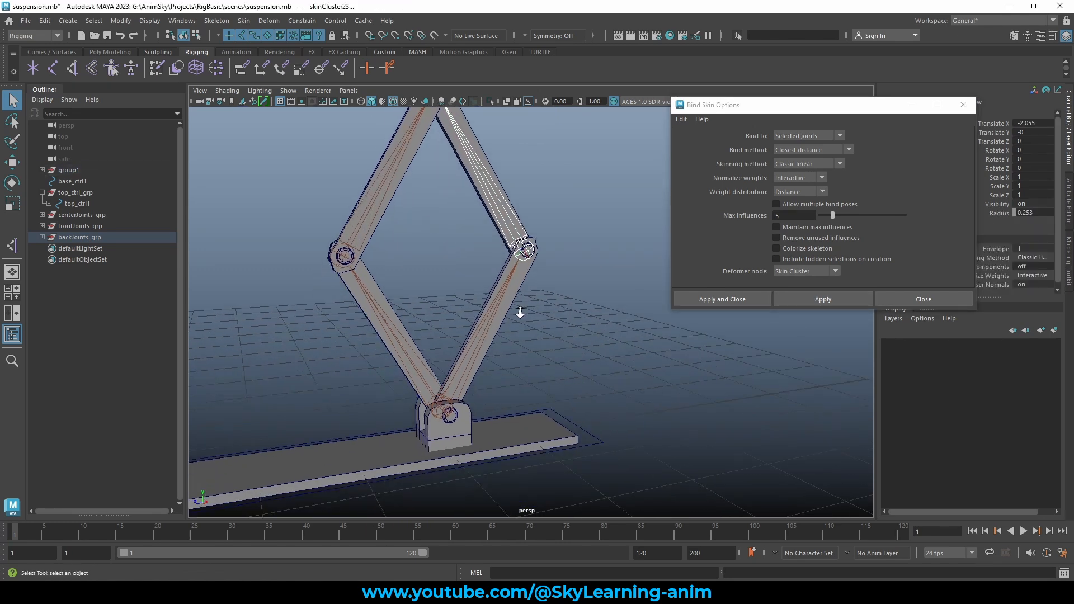
pyautogui.keyDown('alt'); pyautogui.moveTo(520, 311); pyautogui.dragTo(546, 313, button='right'); pyautogui.keyUp('alt')
pyautogui.click(495, 301)
pyautogui.keyDown('shift'); pyautogui.click(518, 278); pyautogui.keyUp('shift')
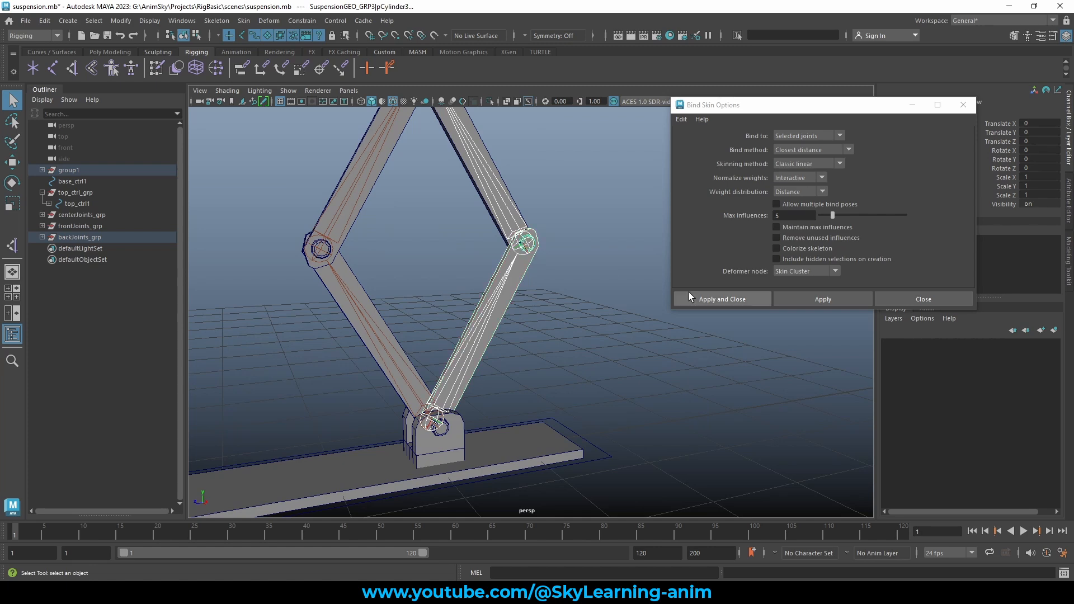
pyautogui.click(733, 298)
# Lower top_ctrl1 to test how all three scissor units fold, and undo the movement
pyautogui.scroll(-10, 593, 292)
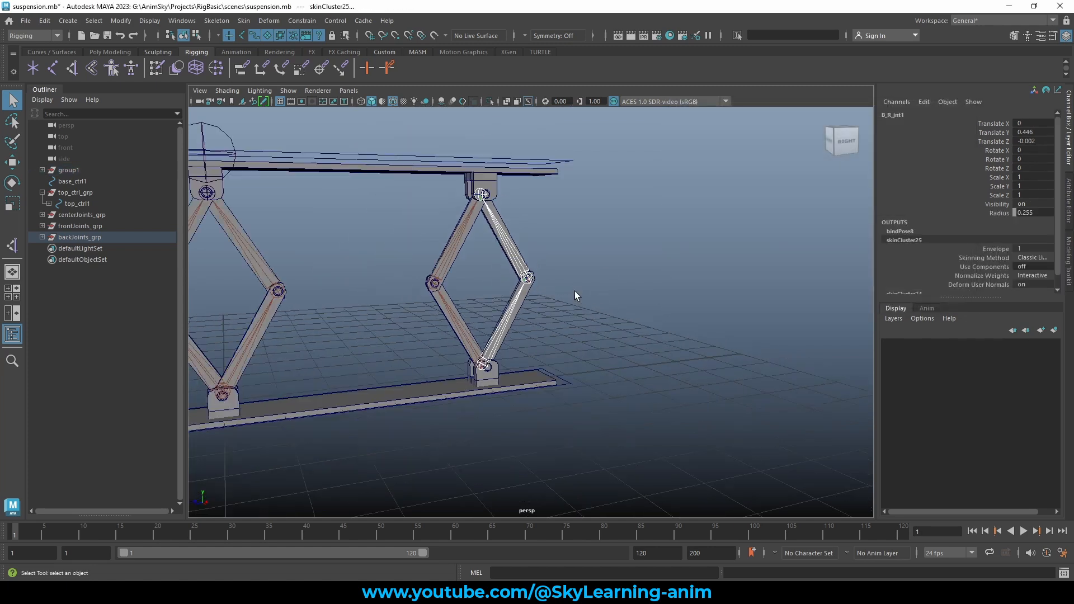
pyautogui.keyDown('alt'); pyautogui.moveTo(561, 299); pyautogui.dragTo(602, 309, button='middle'); pyautogui.keyUp('alt')
pyautogui.press('a')
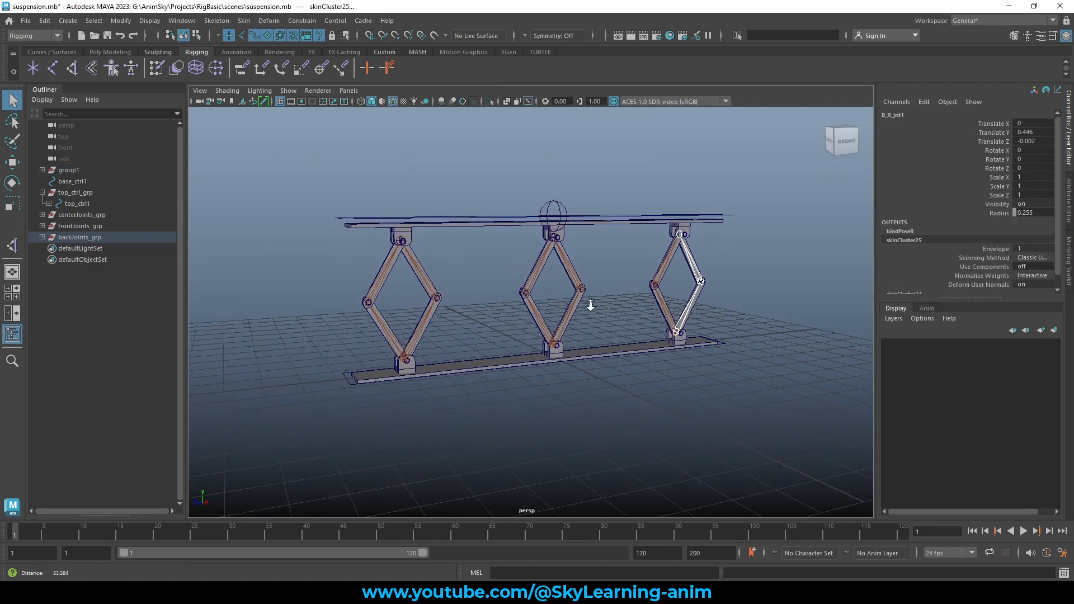
pyautogui.click(552, 166)
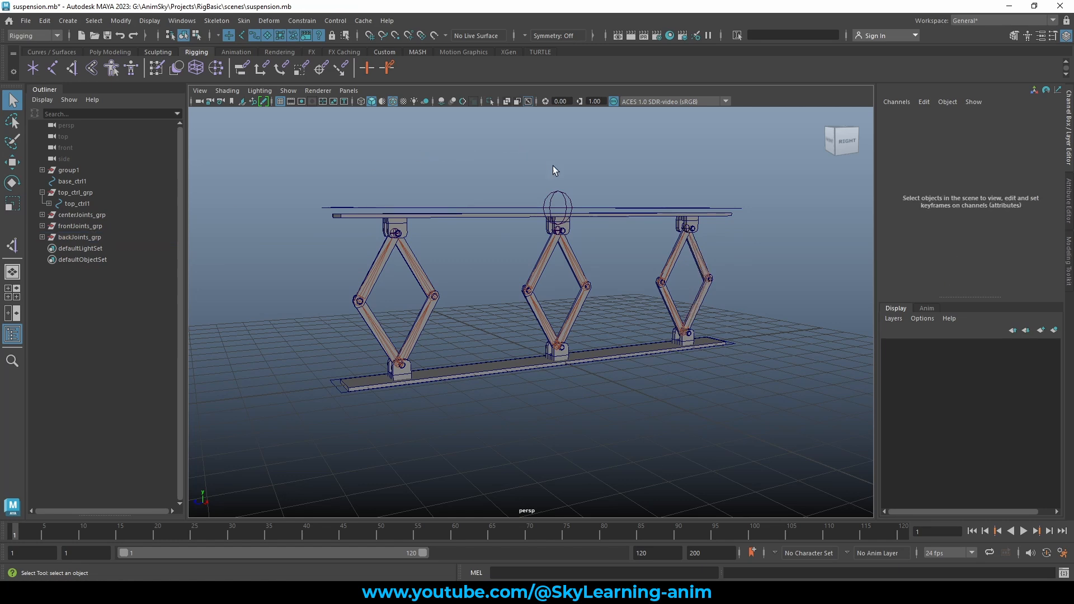
pyautogui.click(480, 208)
pyautogui.press('w')
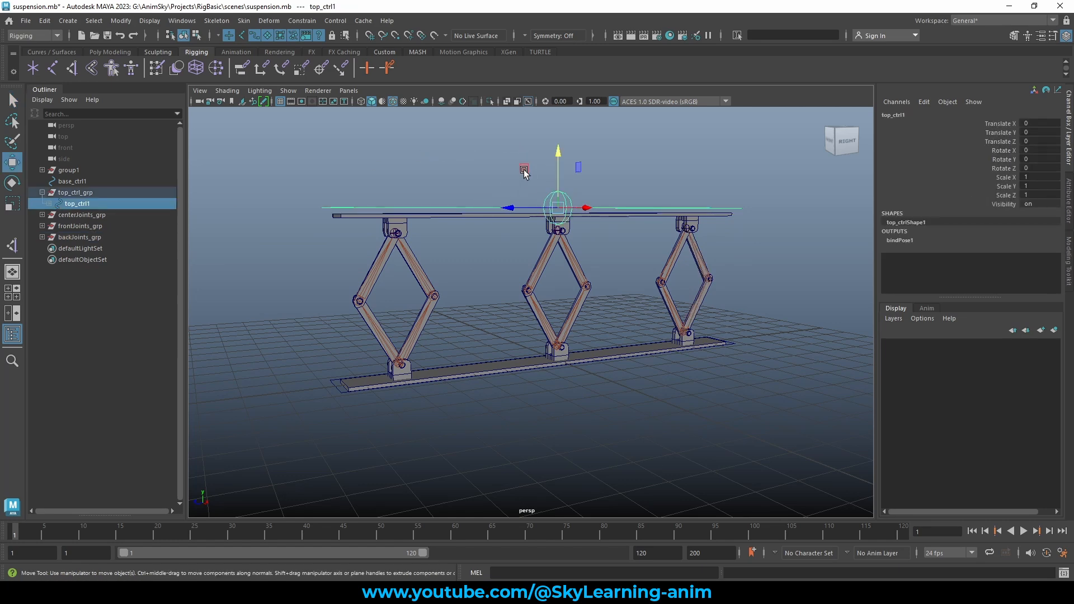
pyautogui.moveTo(558, 159); pyautogui.dragTo(746, 280)
pyautogui.moveTo(685, 350)
pyautogui.mouseDown(button='middle')
pyautogui.moveTo(684, 369)
pyautogui.moveTo(677, 305)
pyautogui.moveTo(674, 380)
pyautogui.moveTo(677, 207)
pyautogui.moveTo(671, 350)
pyautogui.moveTo(683, 364)
pyautogui.mouseUp(button='middle')
pyautogui.hotkey('ctrl', 'z')
pyautogui.keyDown('alt'); pyautogui.moveTo(626, 367); pyautogui.dragTo(617, 367); pyautogui.keyUp('alt')
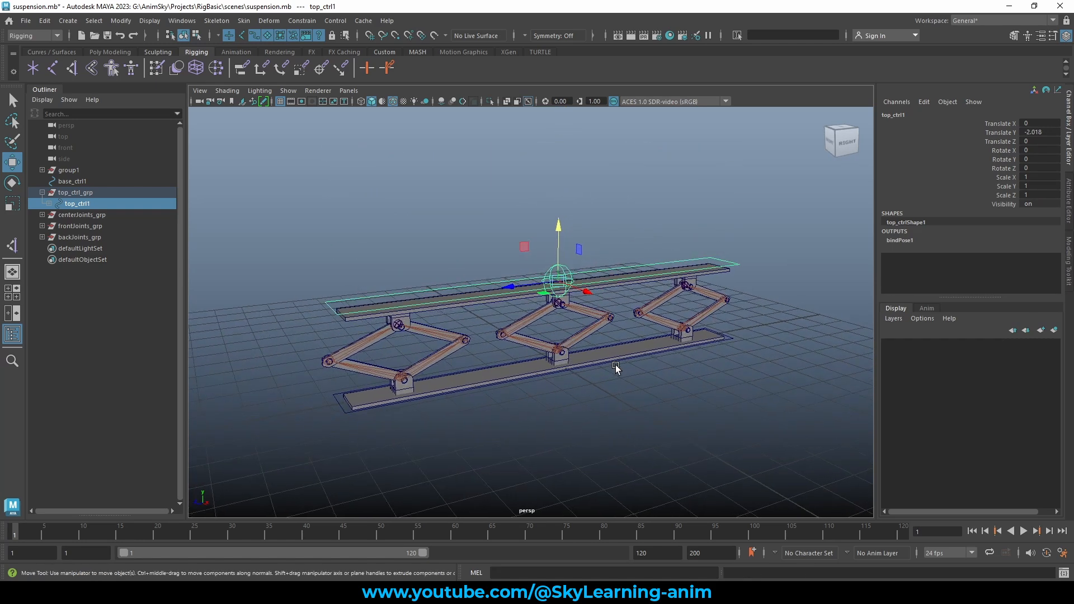
pyautogui.hotkey('ctrl', 'z')
# Hide the joint groups centerJoints_grp, frontJoints_grp and backJoints_grp
pyautogui.keyDown('alt'); pyautogui.moveTo(626, 407); pyautogui.dragTo(599, 391); pyautogui.keyUp('alt')
pyautogui.scroll(3, 476, 368)
pyautogui.scroll(1, 477, 368)
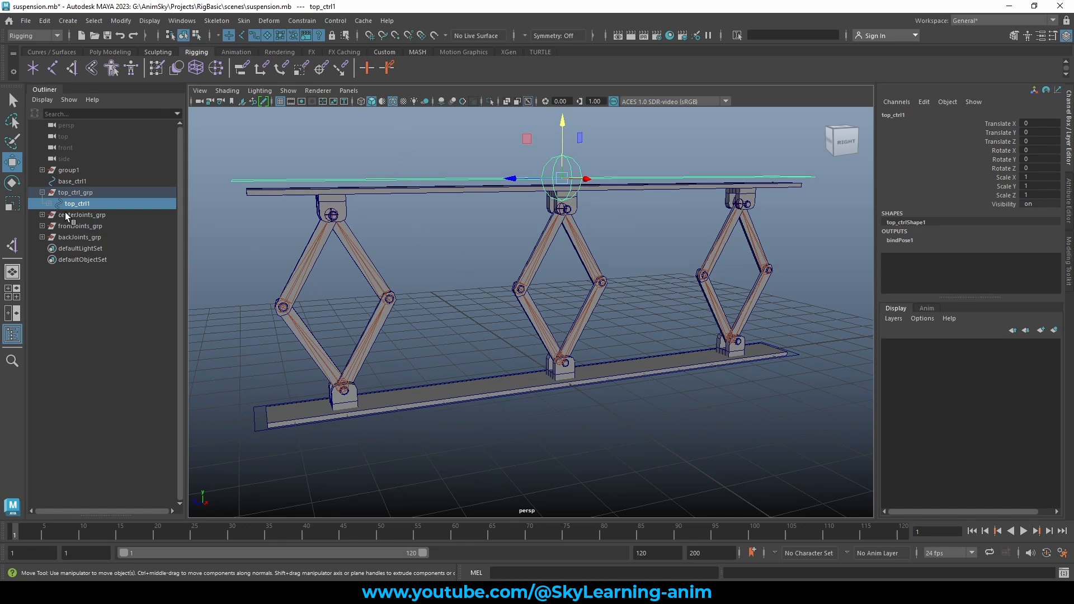
pyautogui.moveTo(66, 214); pyautogui.dragTo(93, 232)
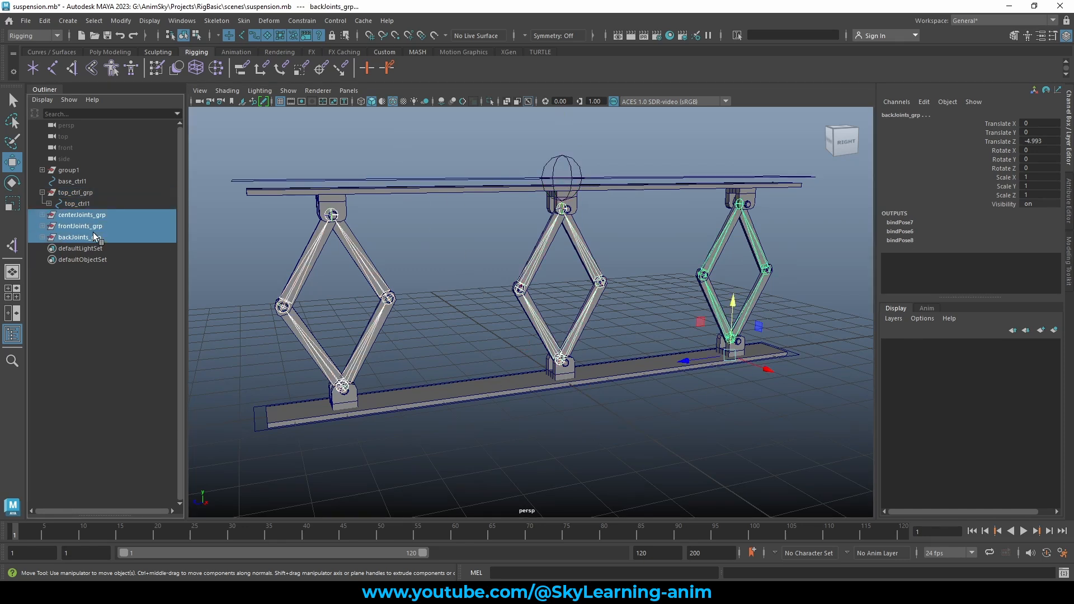
pyautogui.hotkey('ctrl', 'h')
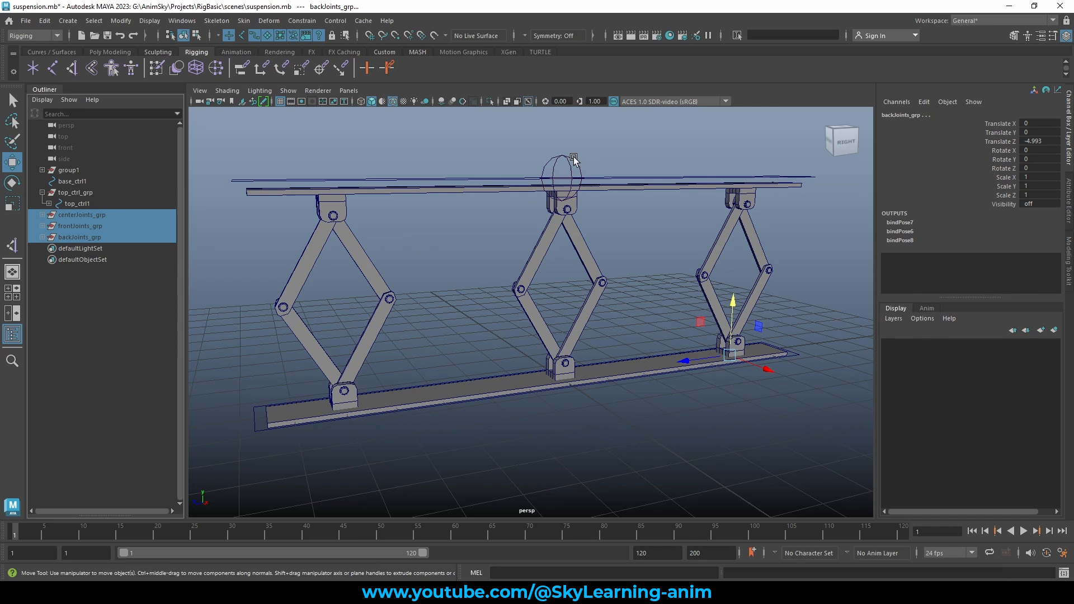
pyautogui.click(517, 203)
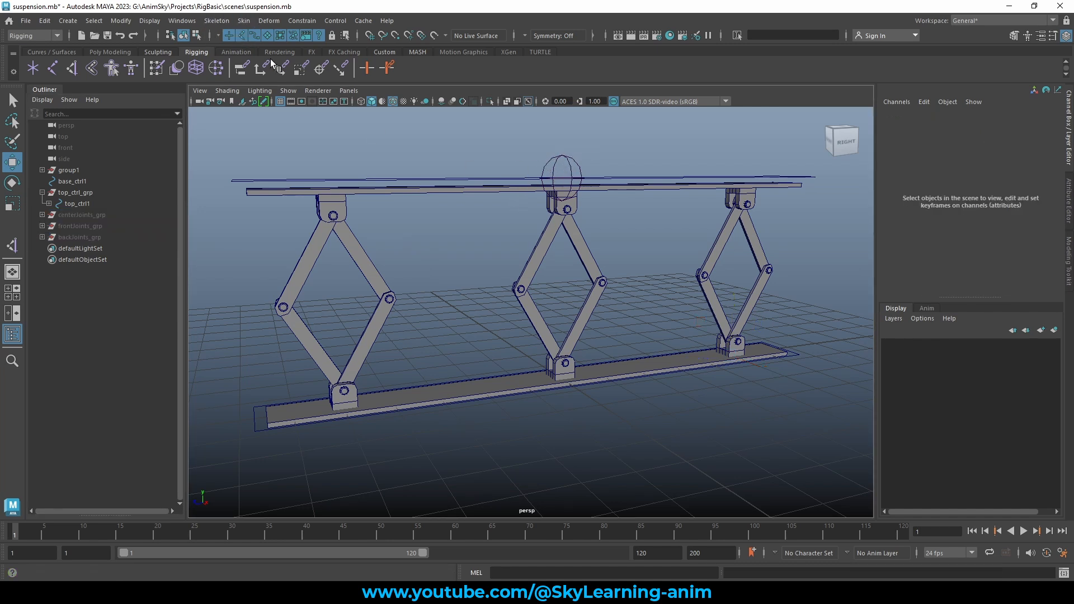
# Hide the large spherical joint shape above the middle of the top plate
pyautogui.moveTo(631, 128); pyautogui.dragTo(595, 211)
pyautogui.hotkey('ctrl', 'h')
pyautogui.click(510, 154)
# Enable drawing overrides on top_ctrl1 and set its index color to red
pyautogui.click(475, 179)
pyautogui.scroll(-4, 546, 196)
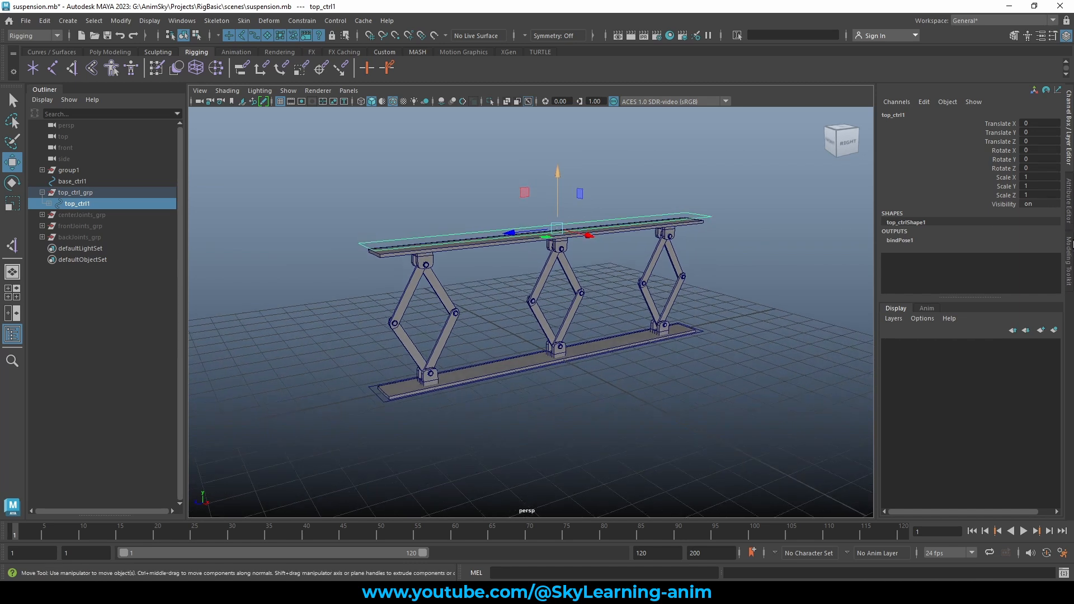
pyautogui.click(1069, 215)
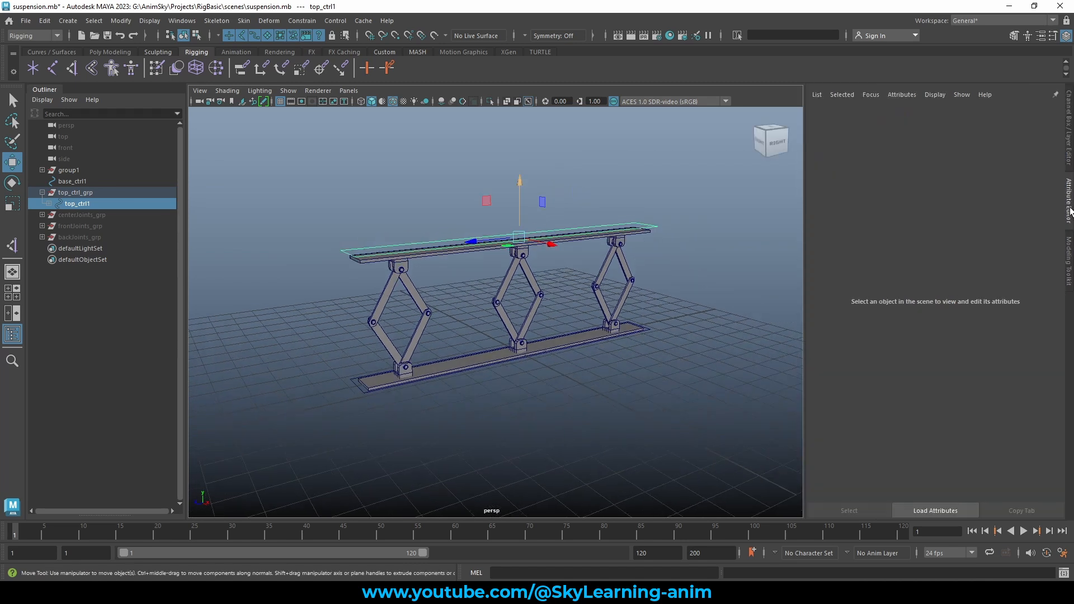
pyautogui.click(836, 116)
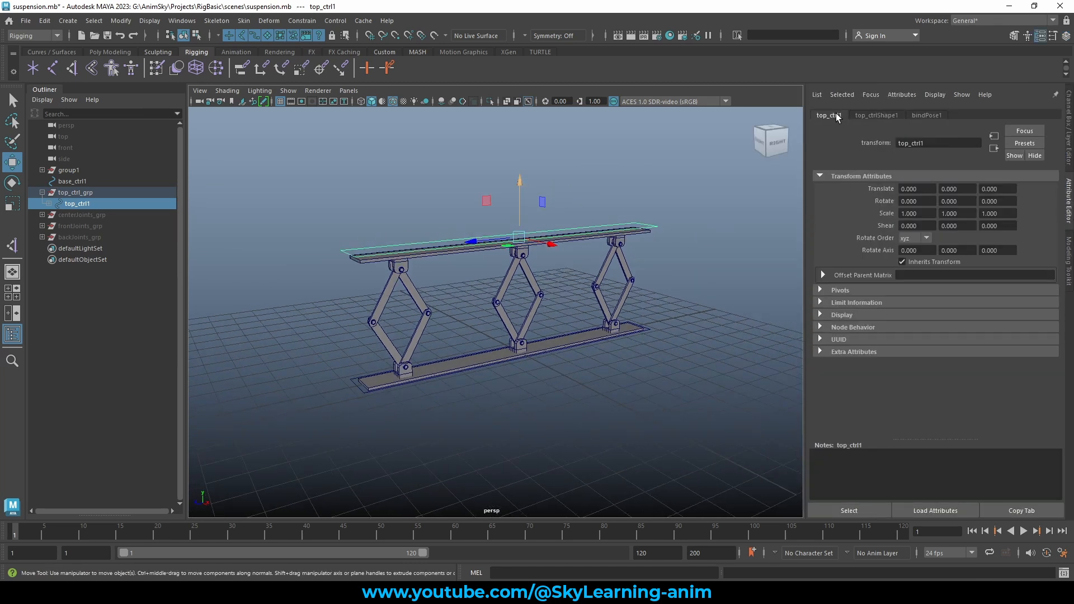
pyautogui.click(850, 318)
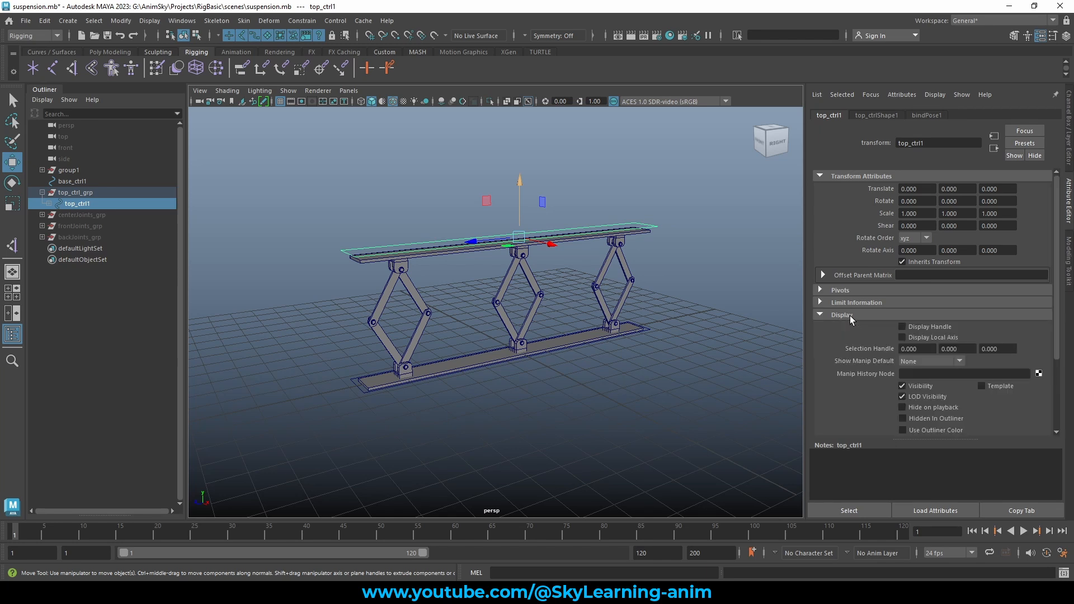
pyautogui.scroll(-2, 917, 310)
pyautogui.click(863, 386)
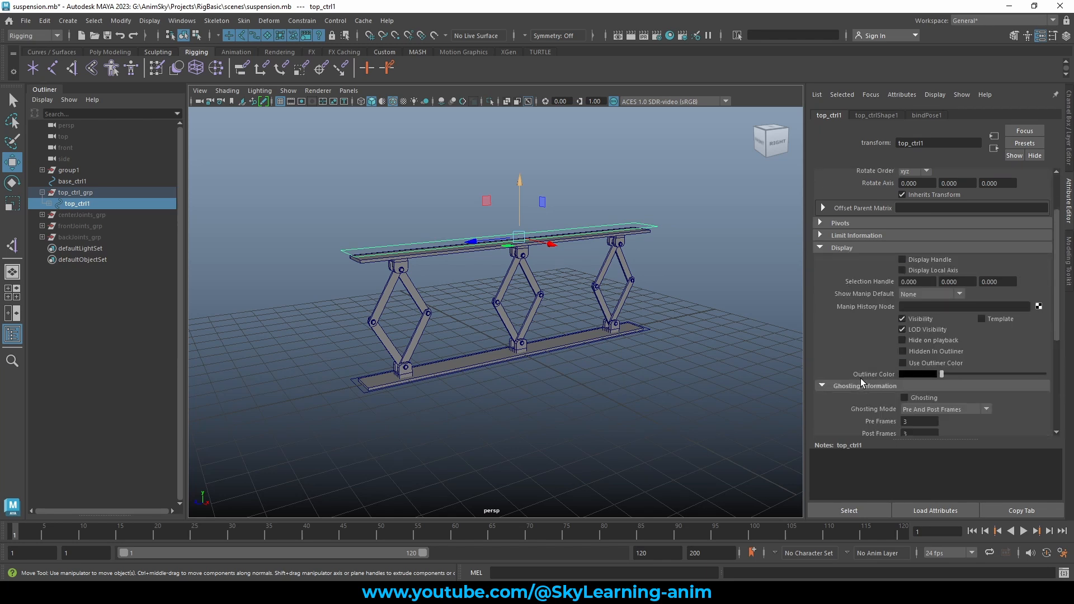
pyautogui.scroll(-3, 858, 364)
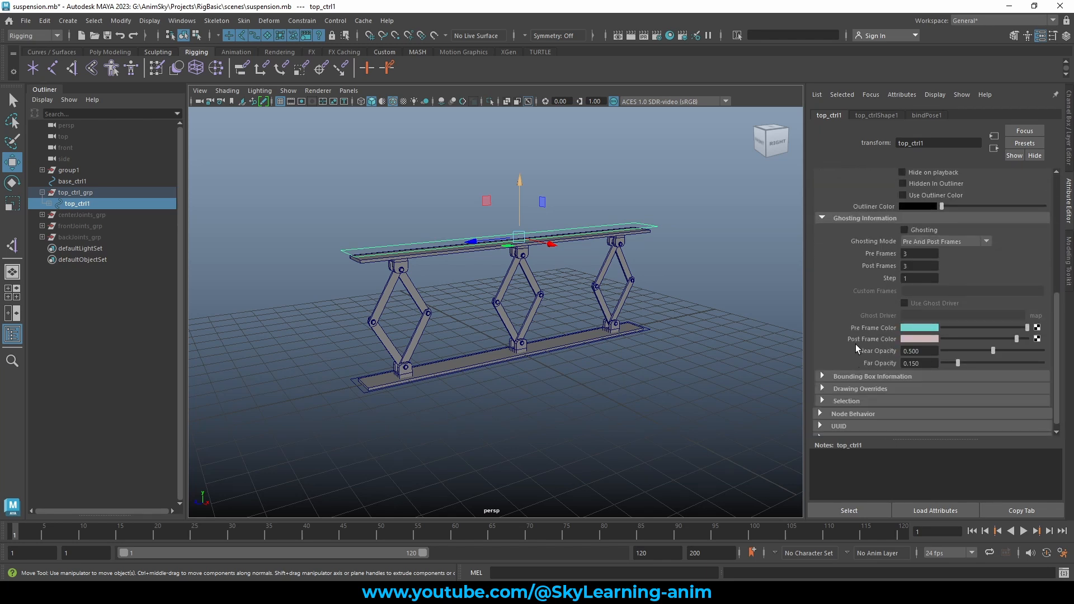
pyautogui.click(839, 218)
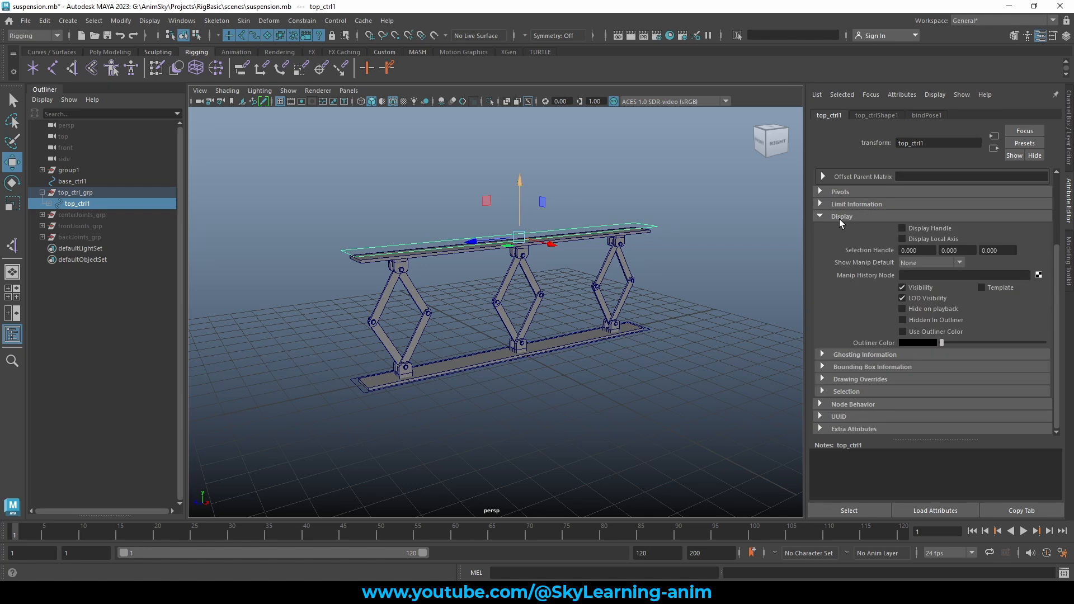
pyautogui.click(850, 380)
pyautogui.scroll(-3, 884, 318)
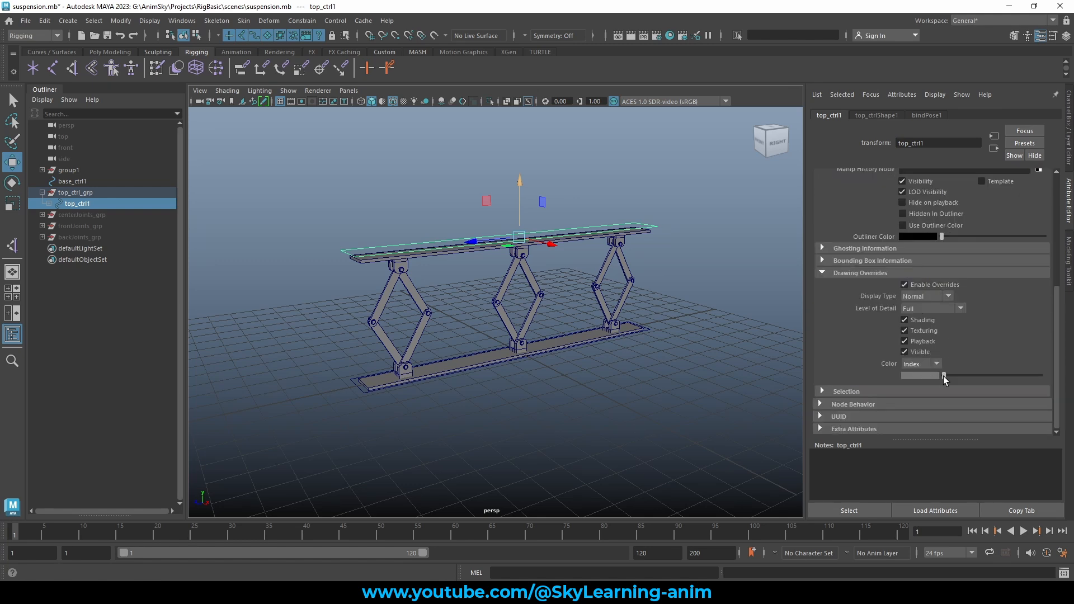
pyautogui.moveTo(943, 376); pyautogui.dragTo(985, 376)
pyautogui.click(376, 153)
# Turn off wireframe on shaded and turn on multisample anti-aliasing in the perspective view
pyautogui.moveTo(376, 153)
pyautogui.keyDown('alt'); pyautogui.mouseDown()
pyautogui.moveTo(456, 228)
pyautogui.moveTo(499, 220)
pyautogui.moveTo(532, 237)
pyautogui.moveTo(457, 111)
pyautogui.mouseUp(); pyautogui.keyUp('alt')
pyautogui.click(393, 102)
pyautogui.moveTo(446, 160)
pyautogui.keyDown('alt'); pyautogui.mouseDown()
pyautogui.moveTo(471, 155)
pyautogui.moveTo(435, 114)
pyautogui.mouseUp(); pyautogui.keyUp('alt')
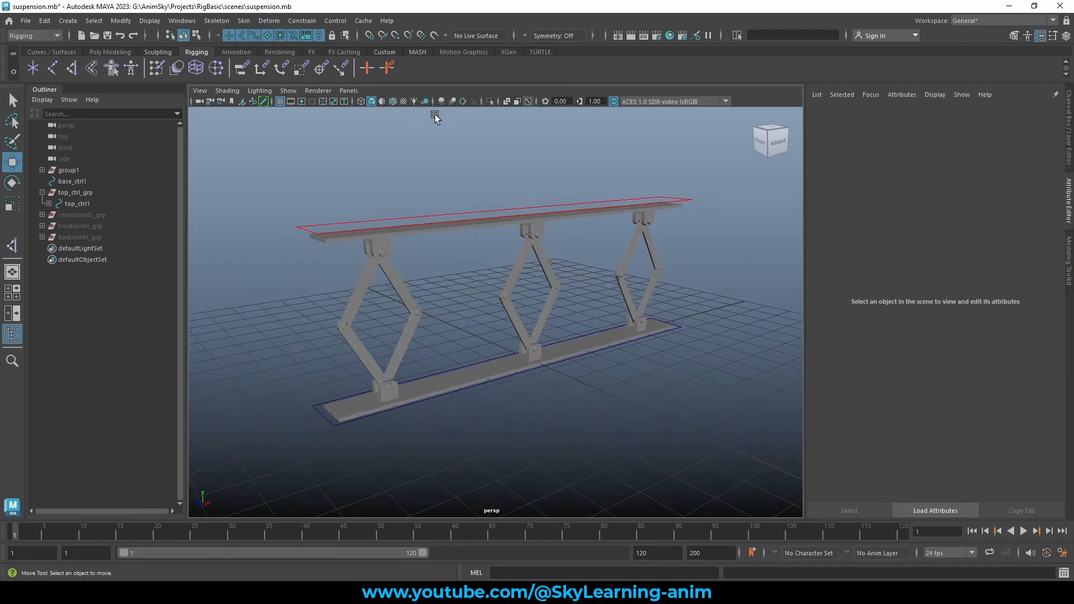
pyautogui.click(463, 101)
pyautogui.keyDown('alt'); pyautogui.moveTo(467, 158); pyautogui.dragTo(487, 192); pyautogui.keyUp('alt')
# Move the red top_ctrl1 downward to test the suspension's compression, and undo the movement
pyautogui.click(497, 184)
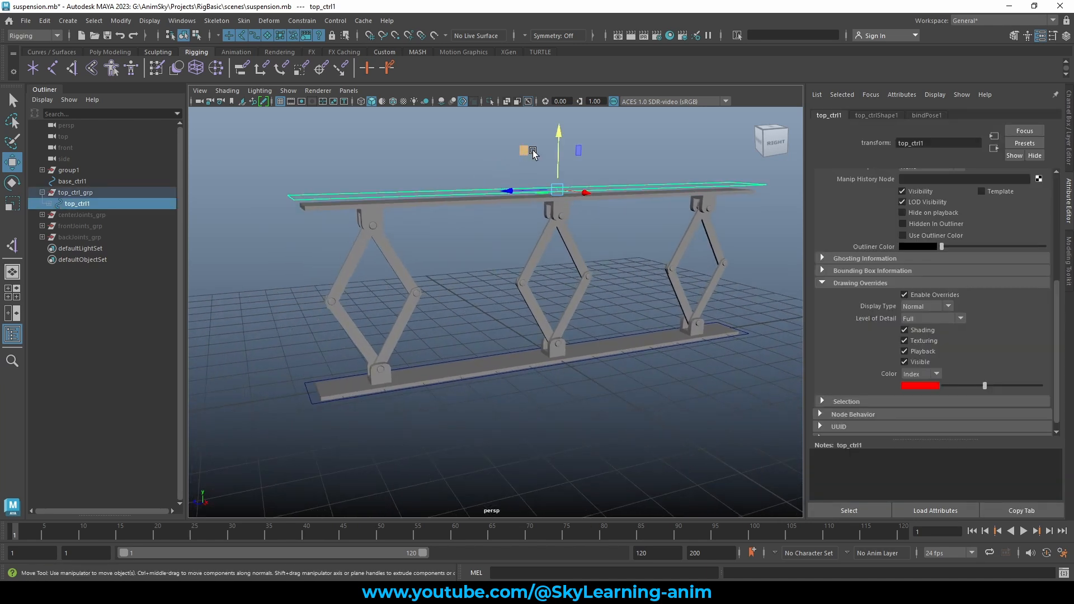
pyautogui.moveTo(553, 131); pyautogui.dragTo(557, 202)
pyautogui.keyDown('alt'); pyautogui.moveTo(645, 195); pyautogui.dragTo(434, 313); pyautogui.keyUp('alt')
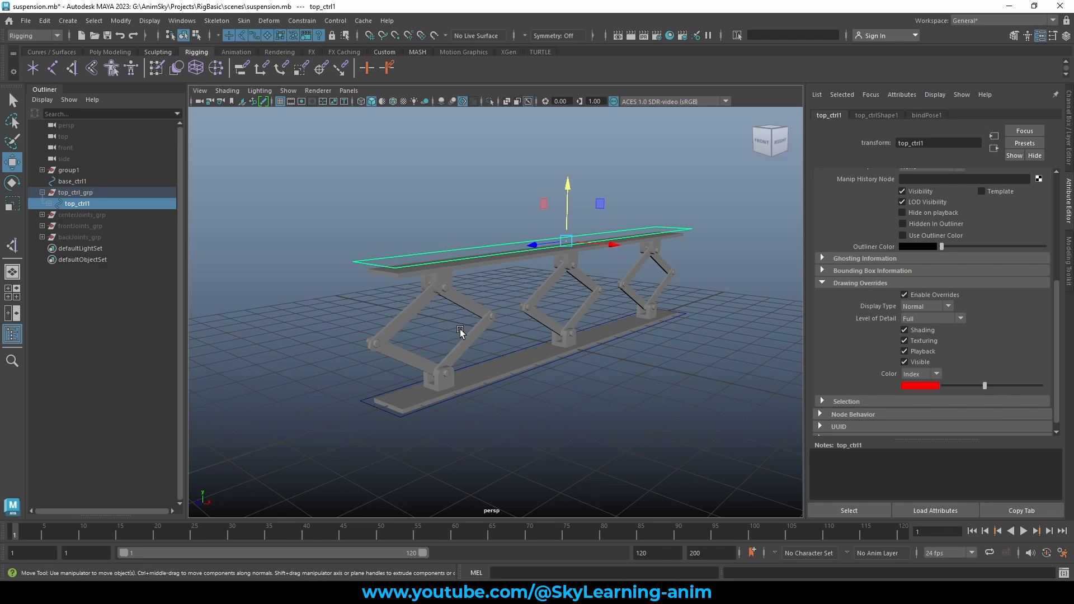
pyautogui.hotkey('ctrl', 'z')
# Deselect the top control and examine the finished suspension rig from several angles
pyautogui.keyDown('alt'); pyautogui.moveTo(664, 302); pyautogui.dragTo(631, 304, button='middle'); pyautogui.keyUp('alt')
pyautogui.keyDown('alt'); pyautogui.moveTo(630, 304); pyautogui.dragTo(623, 301, button='right'); pyautogui.keyUp('alt')
pyautogui.keyDown('alt'); pyautogui.moveTo(622, 301); pyautogui.dragTo(576, 264); pyautogui.keyUp('alt')
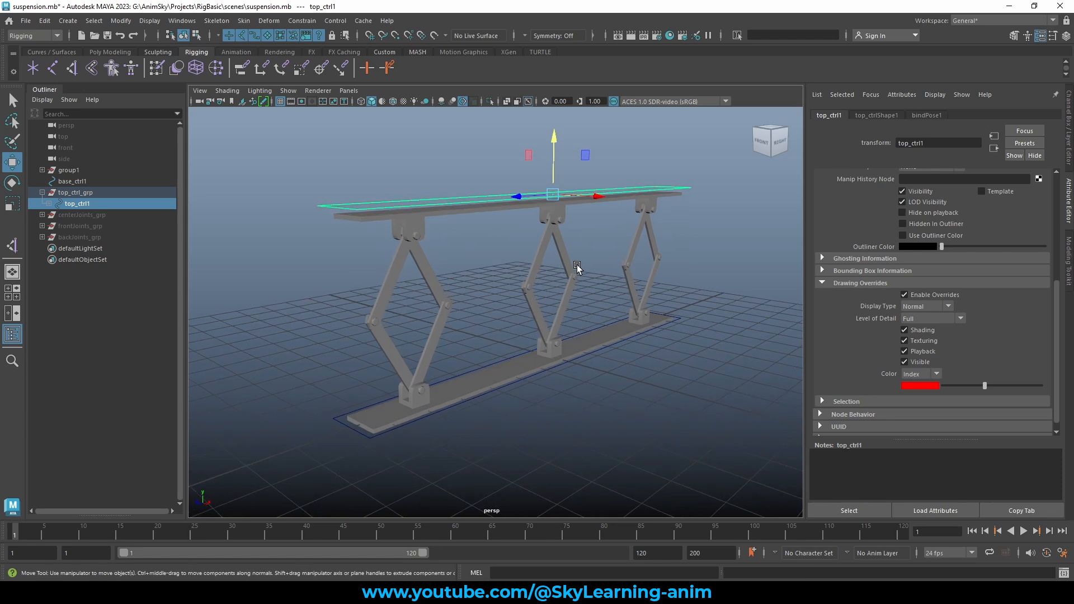
pyautogui.click(635, 235)
pyautogui.keyDown('alt'); pyautogui.moveTo(633, 235); pyautogui.dragTo(606, 249, button='middle'); pyautogui.keyUp('alt')
pyautogui.keyDown('alt'); pyautogui.moveTo(605, 250); pyautogui.dragTo(610, 250, button='right'); pyautogui.keyUp('alt')
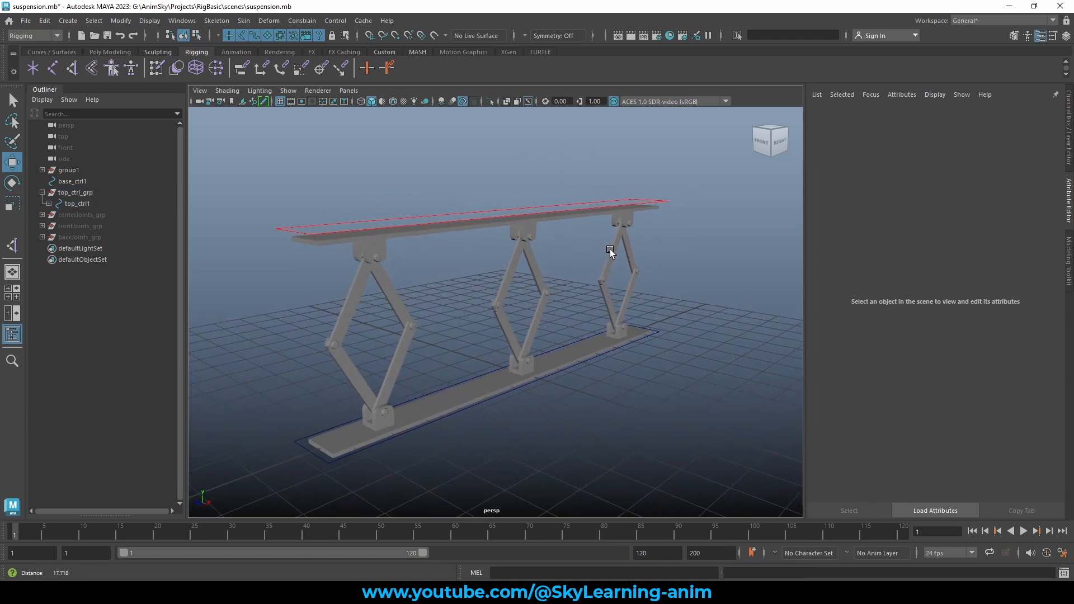
pyautogui.keyDown('alt'); pyautogui.moveTo(609, 250); pyautogui.dragTo(603, 250); pyautogui.keyUp('alt')
pyautogui.keyDown('alt'); pyautogui.moveTo(604, 250); pyautogui.dragTo(633, 241, button='middle'); pyautogui.keyUp('alt')
pyautogui.keyDown('alt'); pyautogui.moveTo(633, 242); pyautogui.dragTo(612, 244); pyautogui.keyUp('alt')
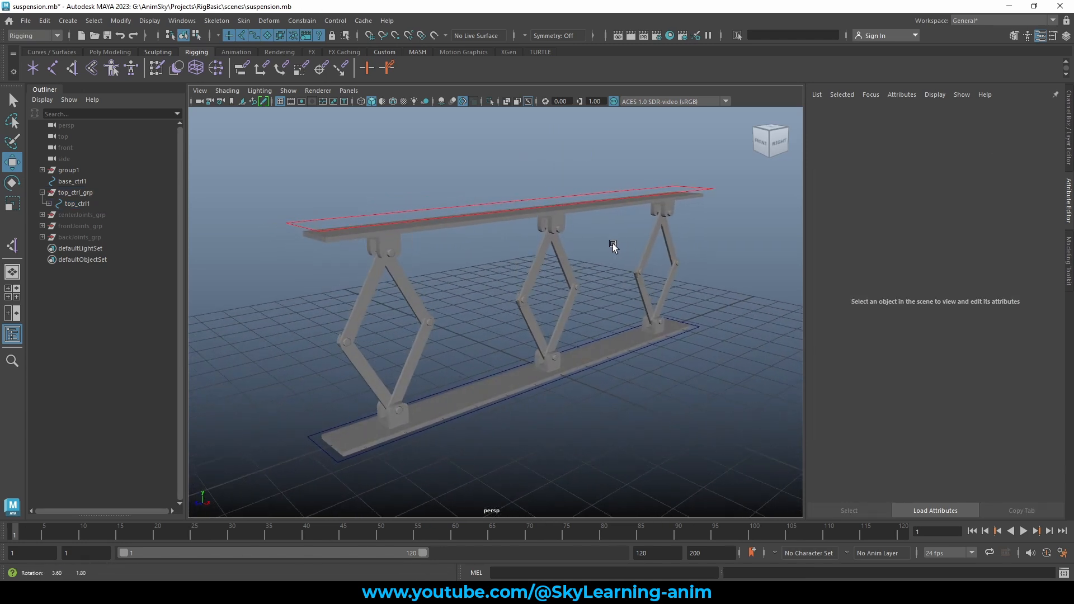